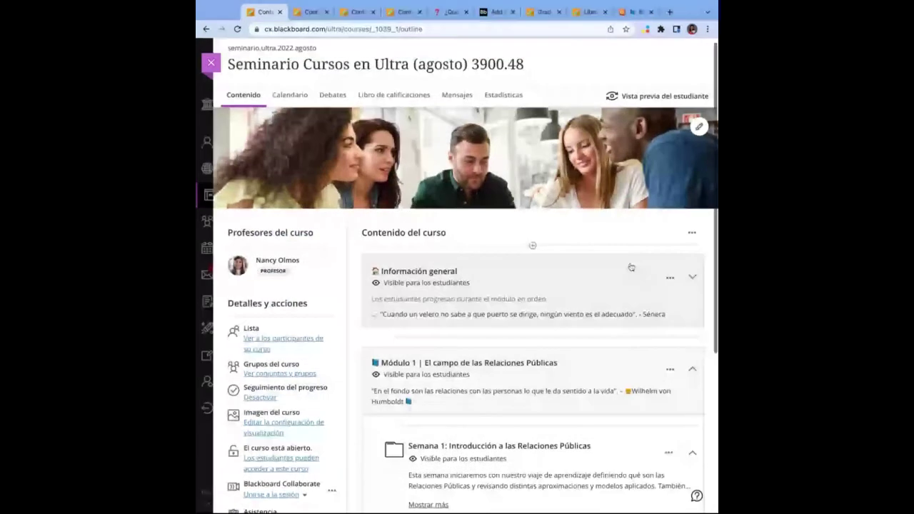
Expand Información general and scroll through its six items, down to '15 Things to Try in an Ultra Course.pdf'
click(621, 275)
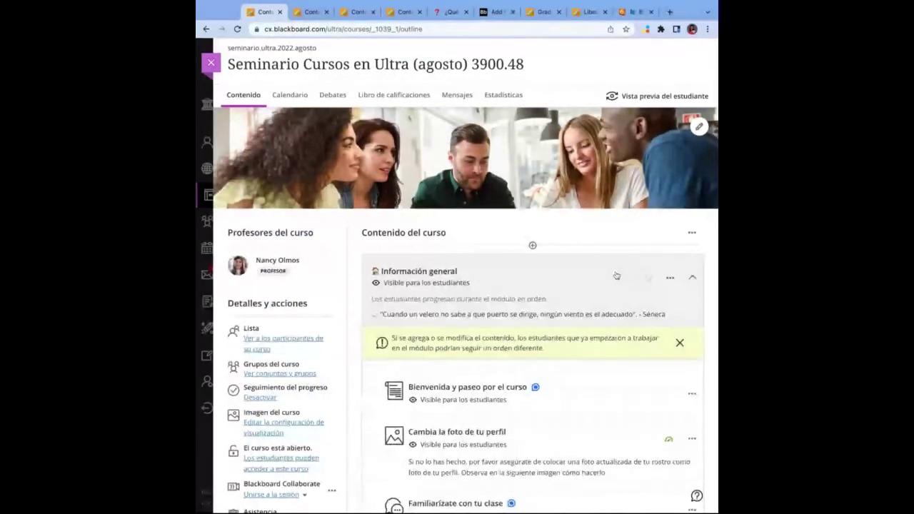
scroll(619, 276, down, 2)
scroll(618, 277, down, 5)
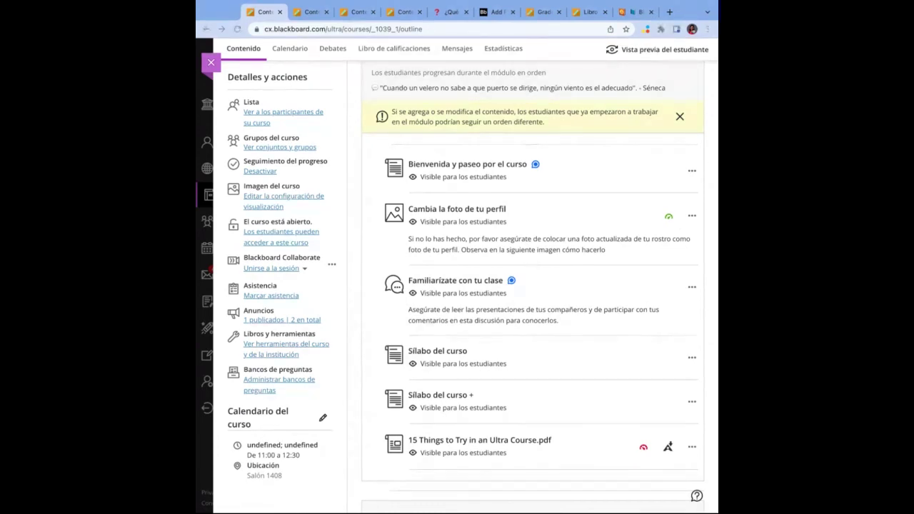
click(652, 241)
scroll(651, 241, up, 5)
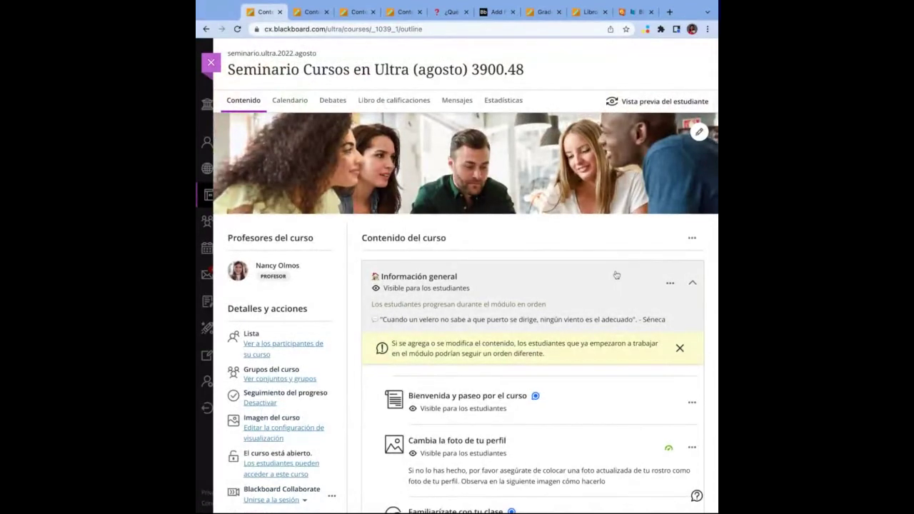
click(526, 395)
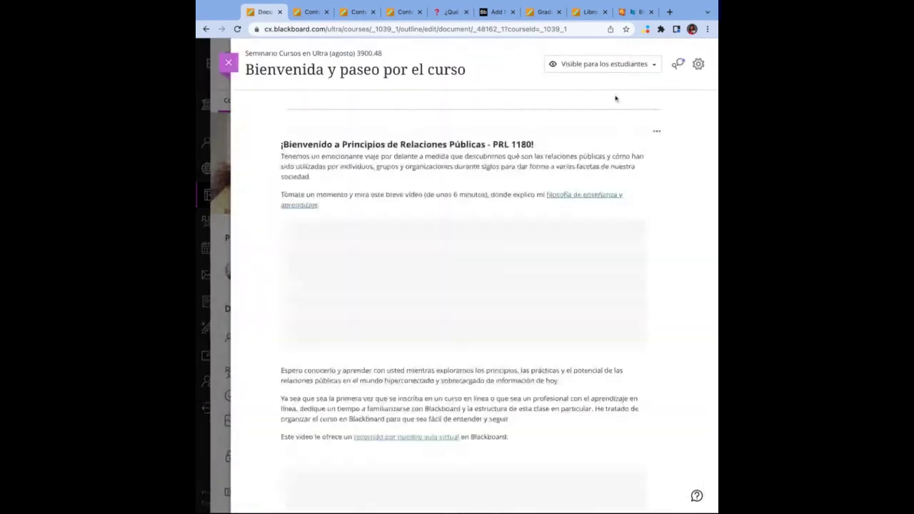
click(657, 123)
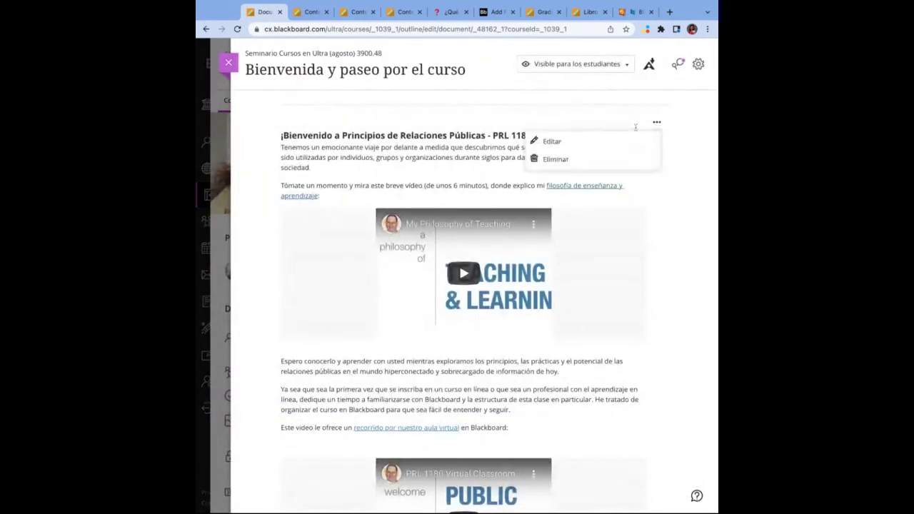
click(582, 143)
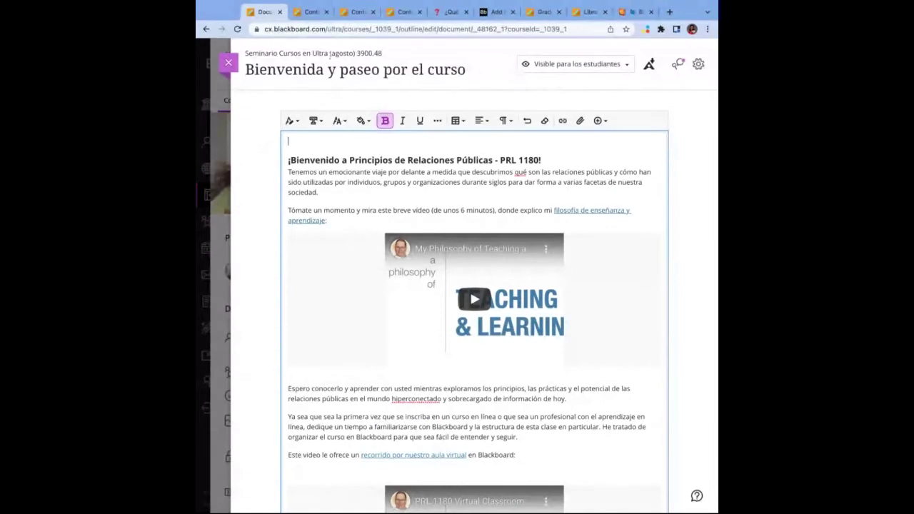
click(234, 67)
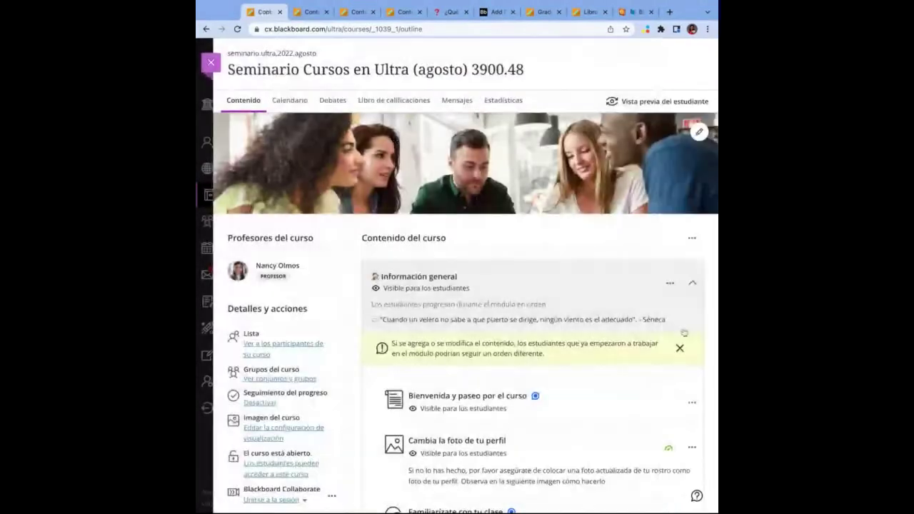
scroll(711, 371, down, 1)
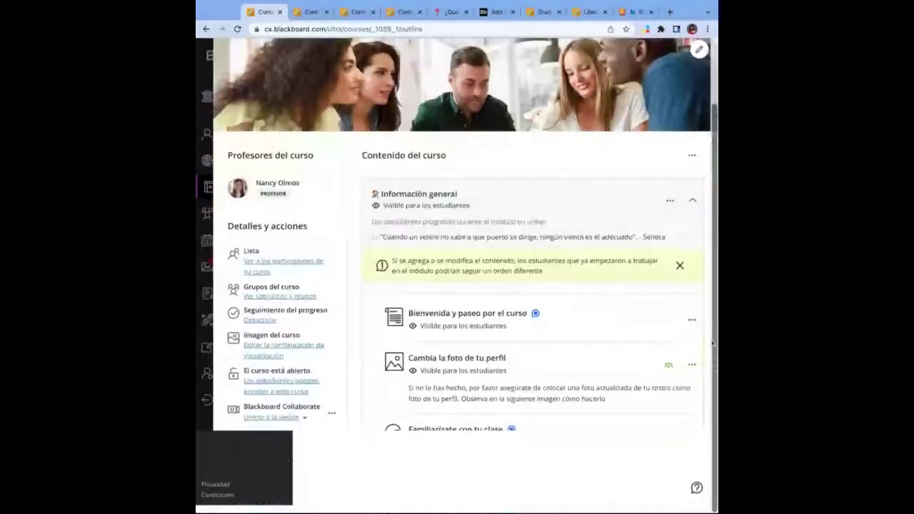
scroll(680, 373, down, 2)
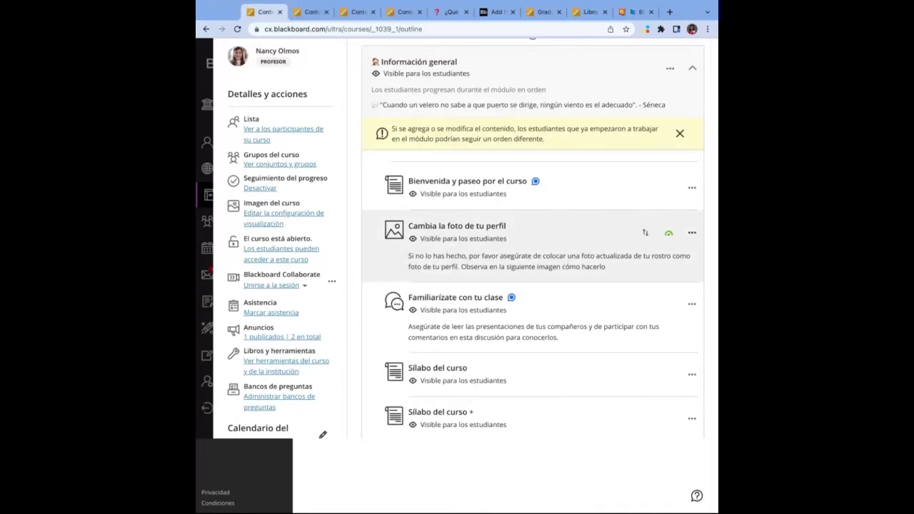
click(692, 234)
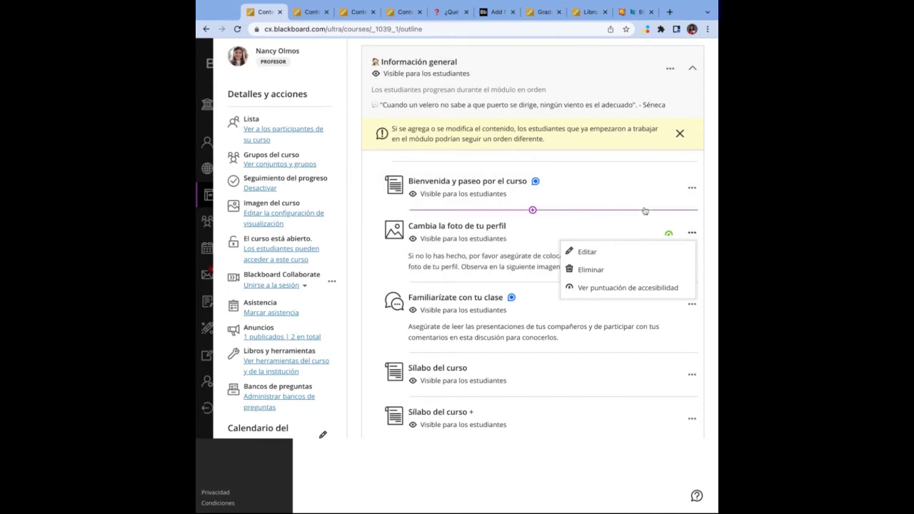
click(708, 377)
scroll(707, 377, down, 2)
scroll(697, 375, down, 5)
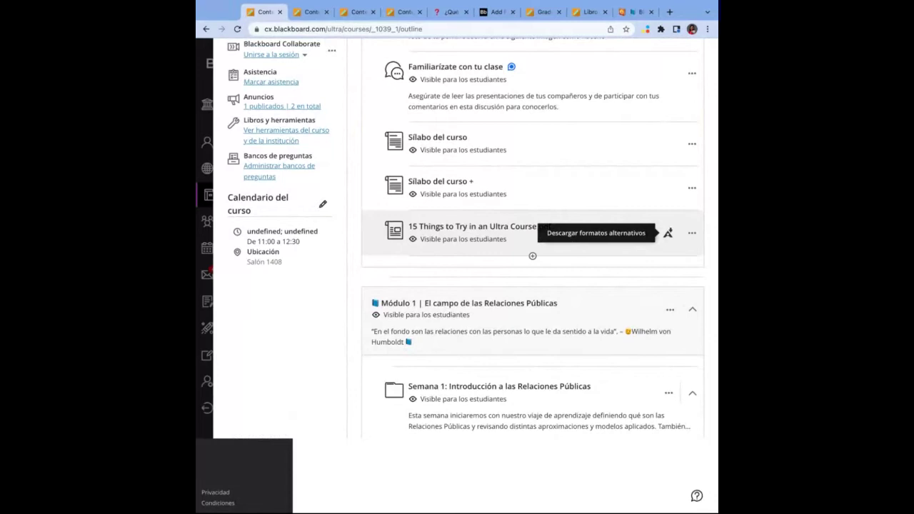
Check the Ally alternative formats for '15 Things to Try in an Ultra Course.pdf', then view its 31% accessibility score
click(668, 233)
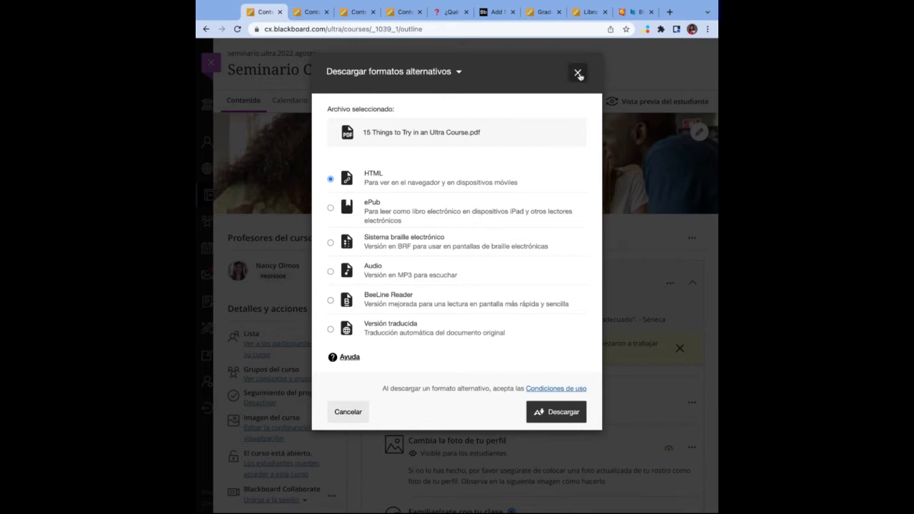
click(579, 74)
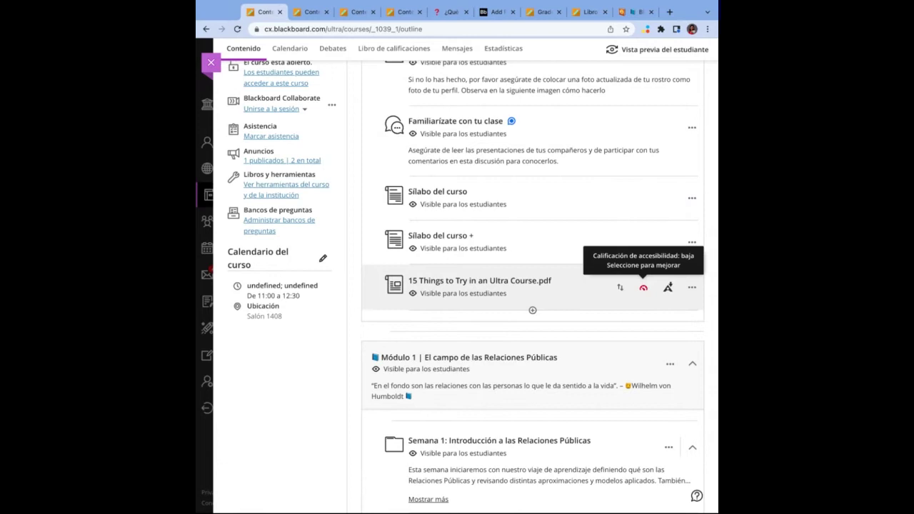
click(644, 287)
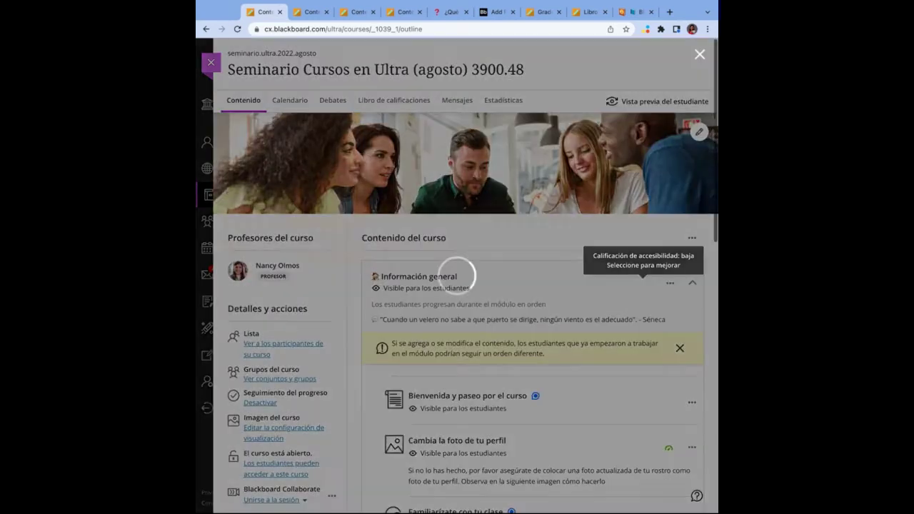
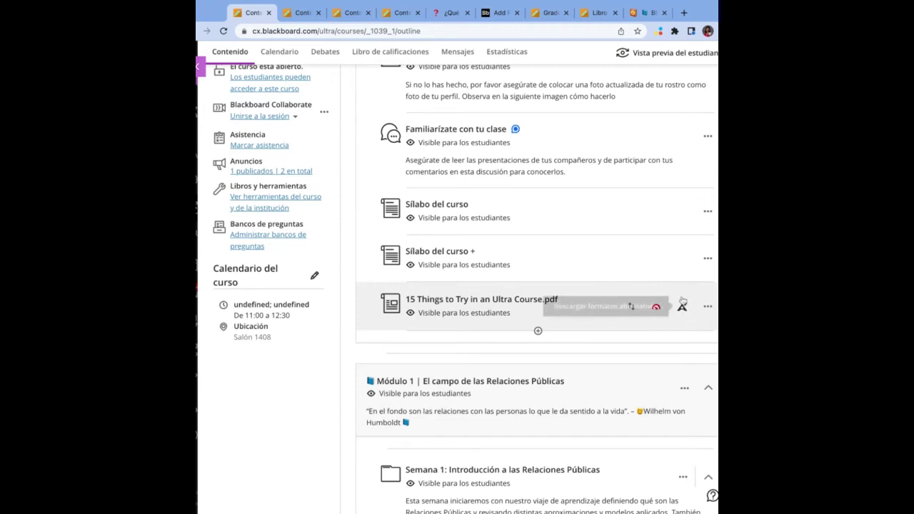
Collapse Información general and Módulo 1, then switch to the Learning Snippet: Autism course tab
scroll(656, 291, up, 5)
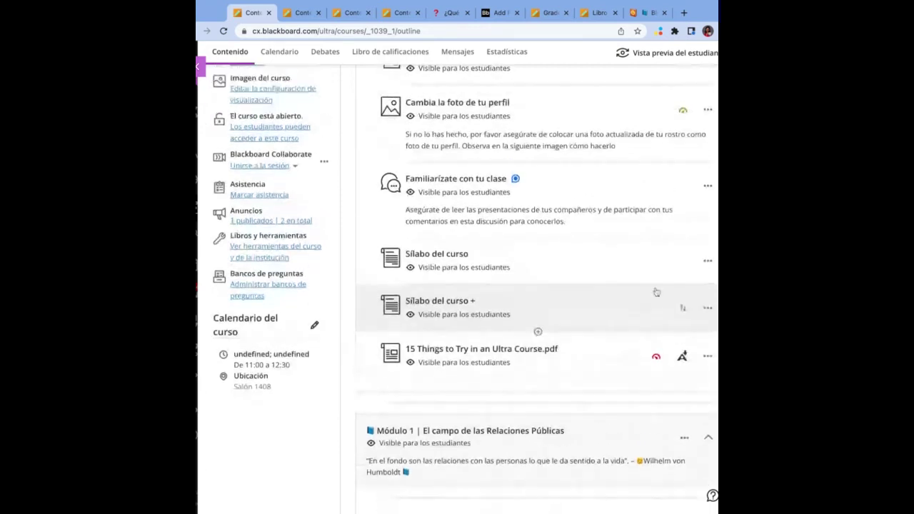
scroll(656, 294, up, 1)
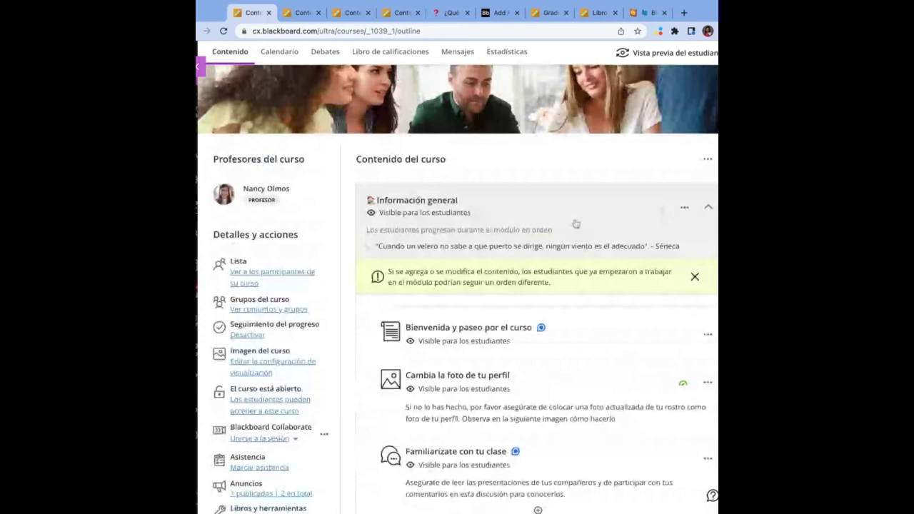
click(576, 224)
click(596, 298)
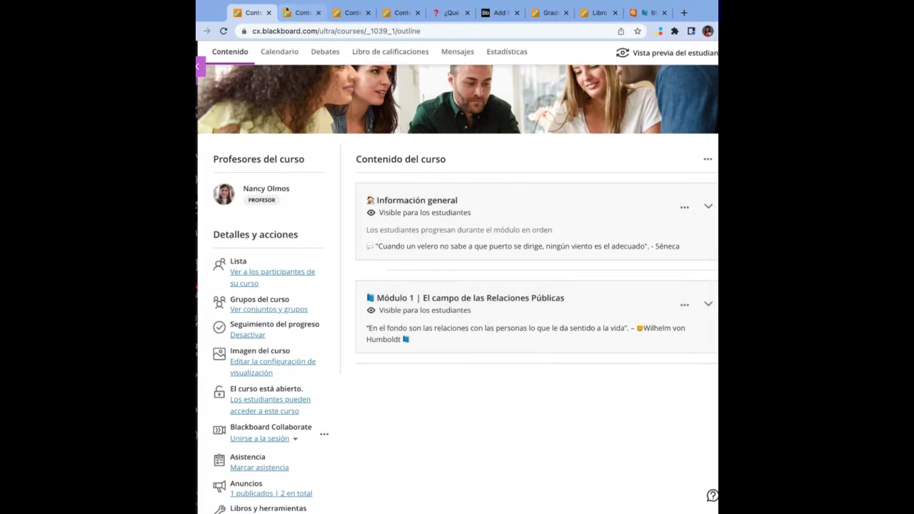
click(297, 13)
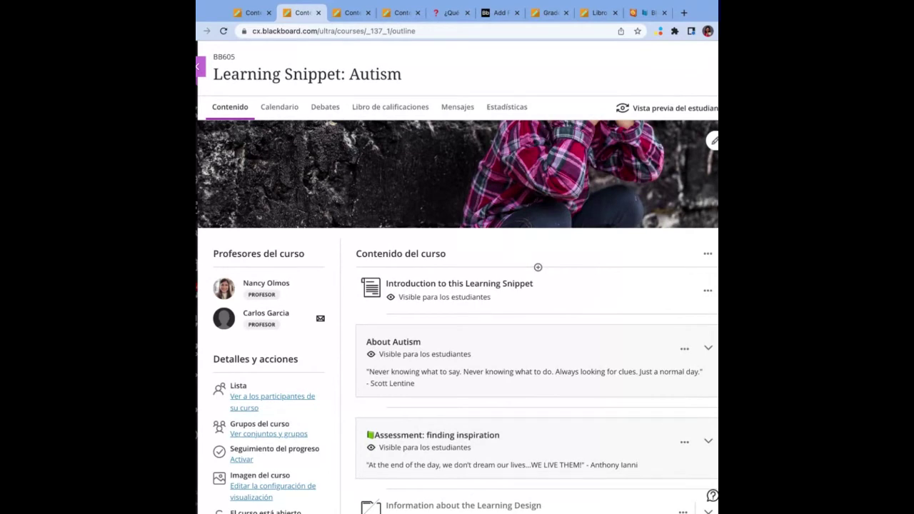
scroll(466, 240, down, 1)
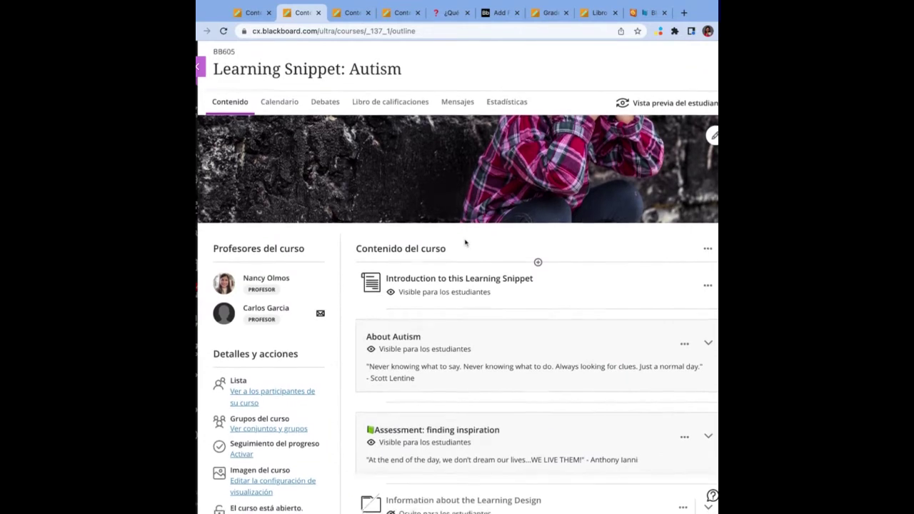
scroll(465, 243, down, 3)
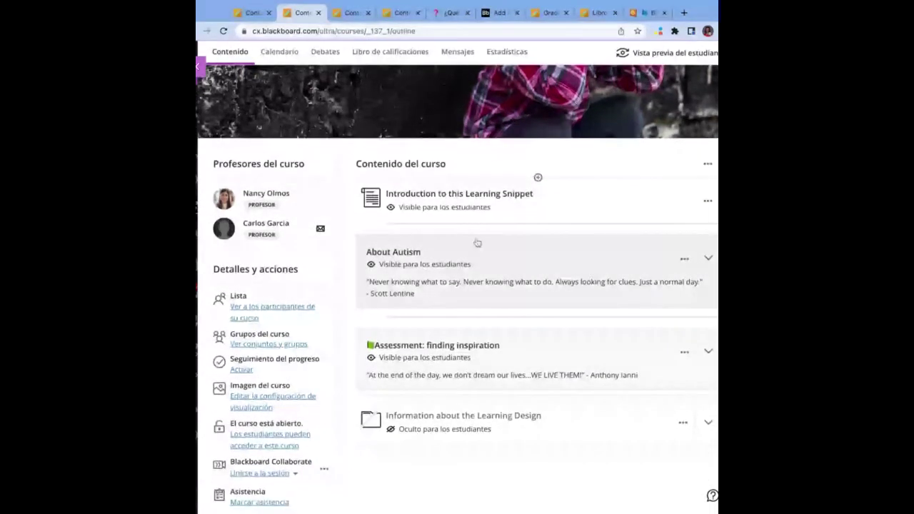
scroll(478, 243, up, 2)
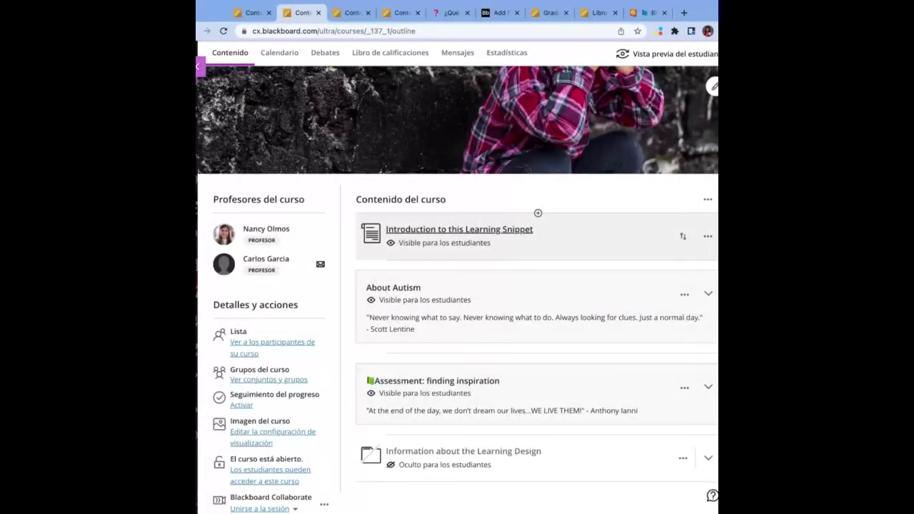
scroll(458, 286, down, 1)
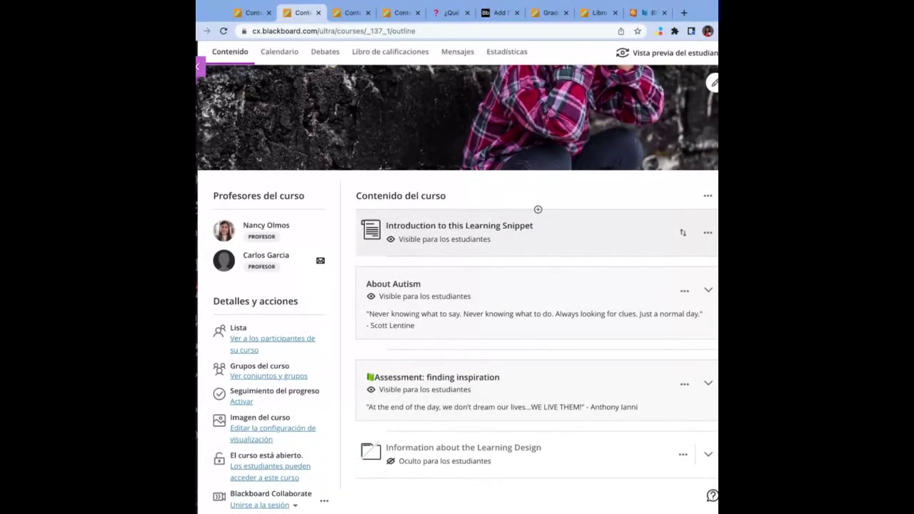
click(460, 226)
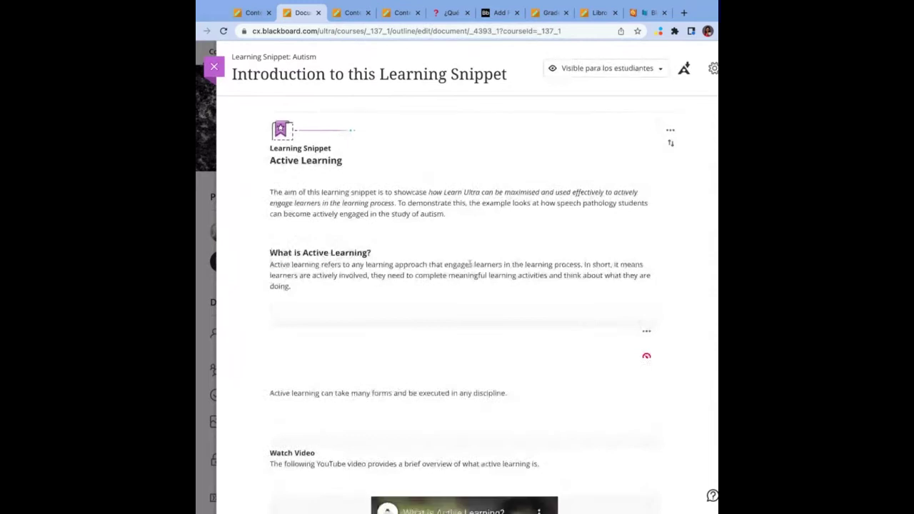
scroll(470, 263, down, 5)
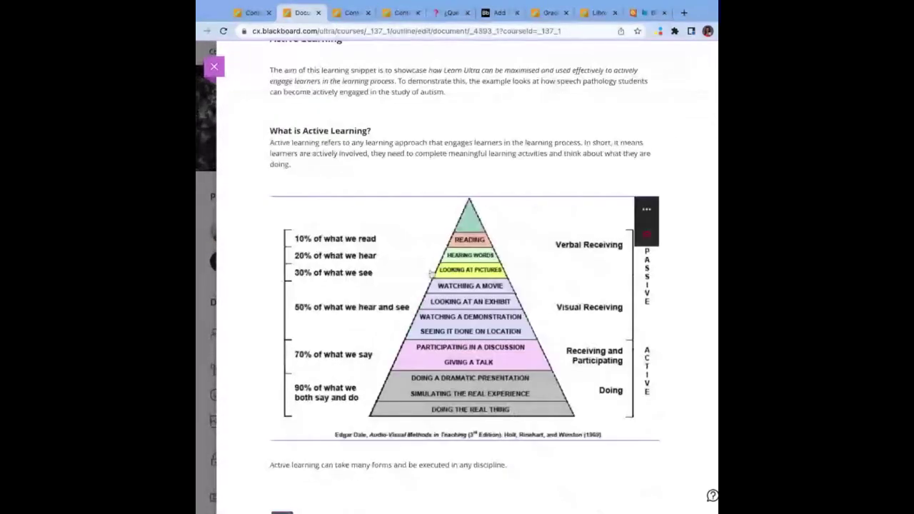
scroll(432, 274, down, 2)
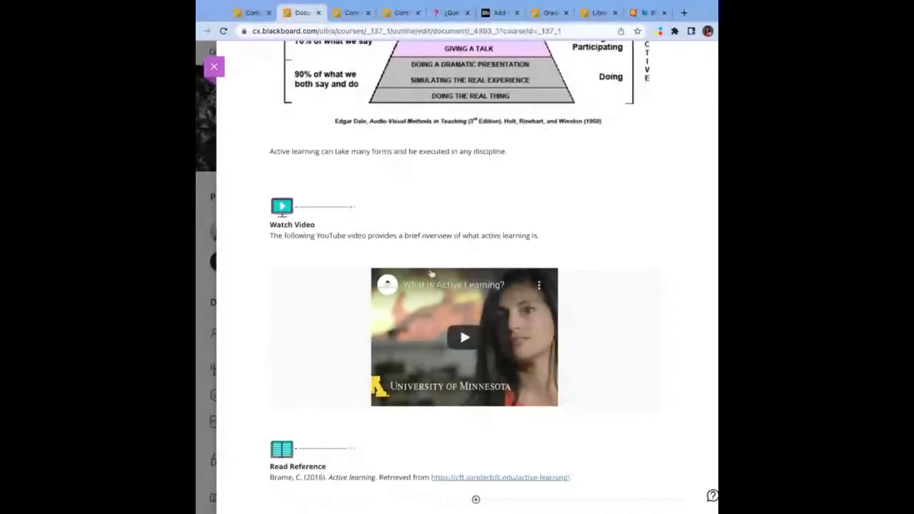
scroll(450, 256, up, 1)
scroll(450, 255, up, 6)
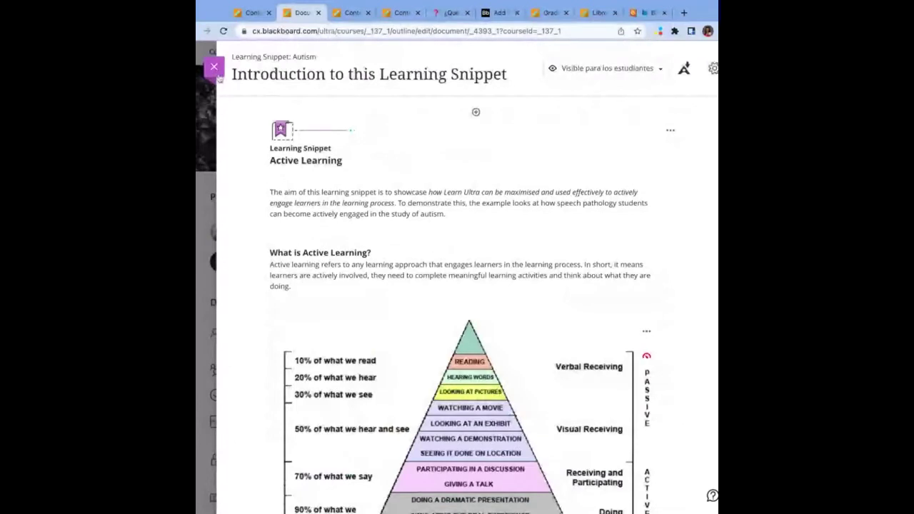
click(218, 76)
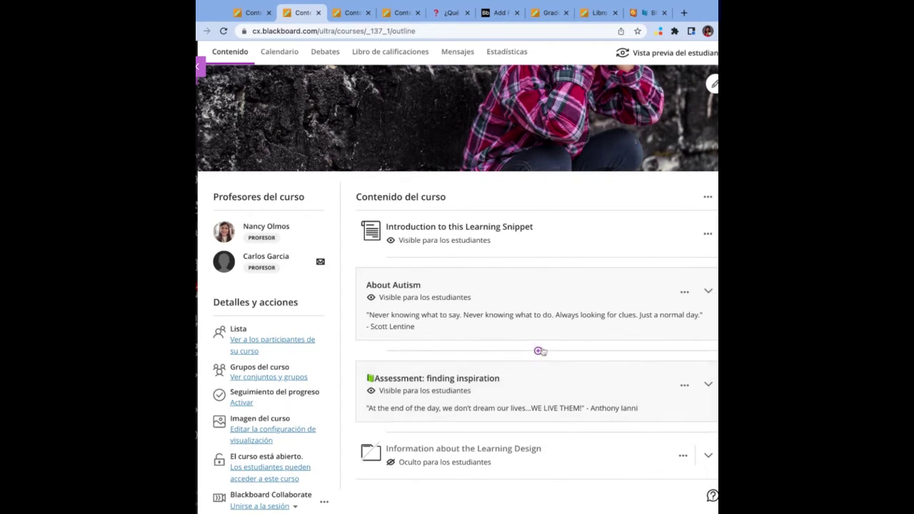
Expand the About Autism module and look over its listed items
click(521, 298)
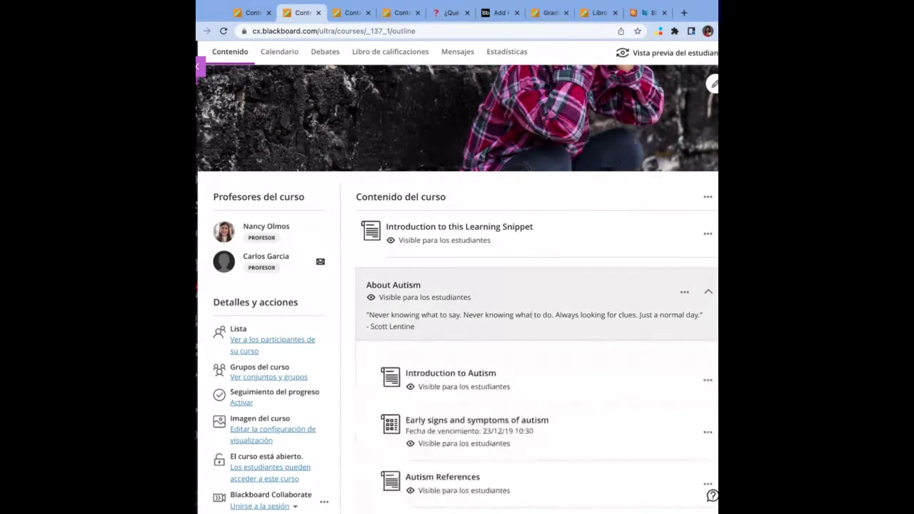
scroll(529, 307, down, 2)
scroll(533, 315, down, 3)
scroll(576, 243, up, 1)
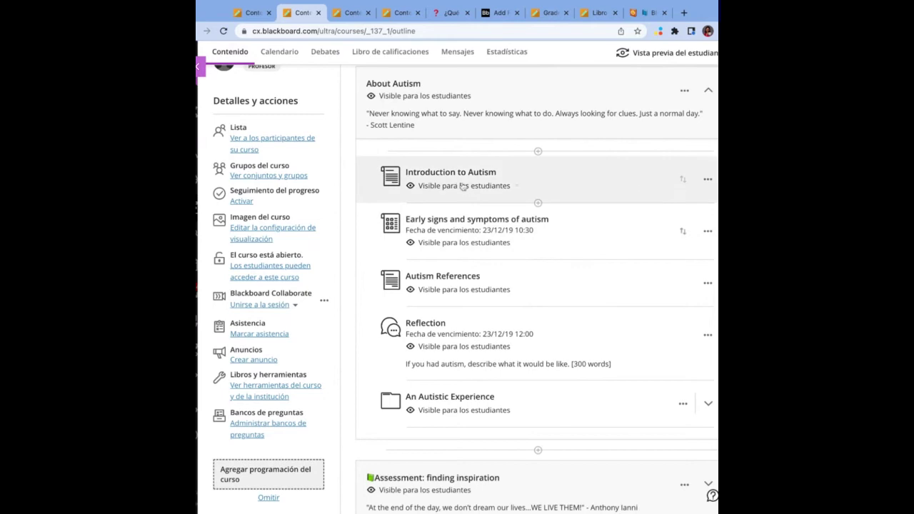
Read through the Introduction to Autism document, then close it back to the outline
click(460, 177)
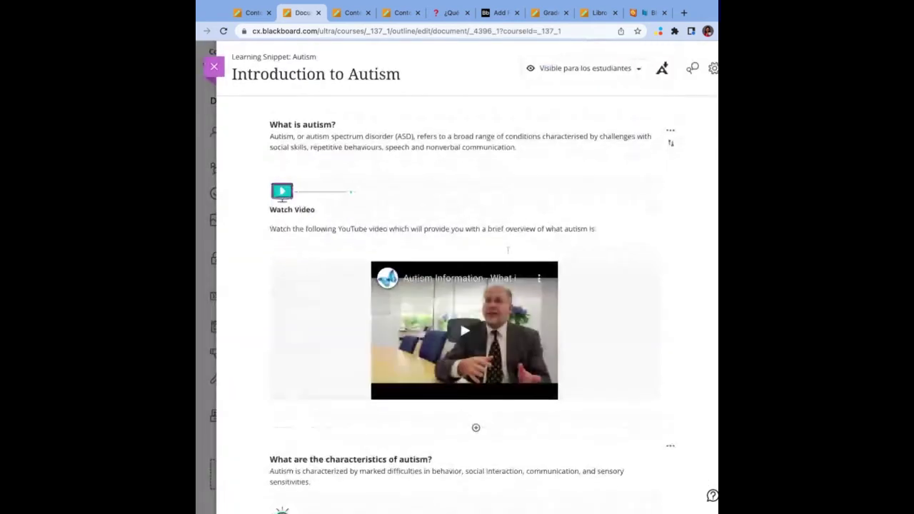
scroll(476, 400, down, 2)
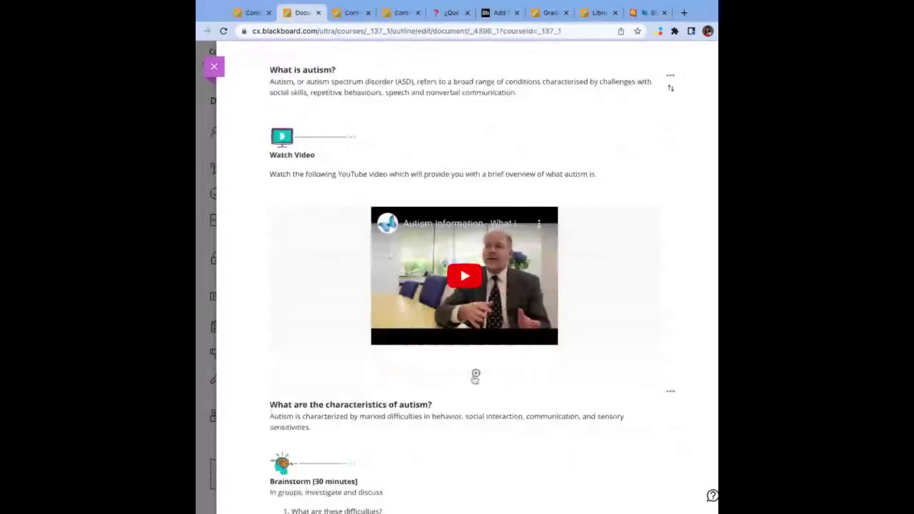
scroll(476, 377, down, 3)
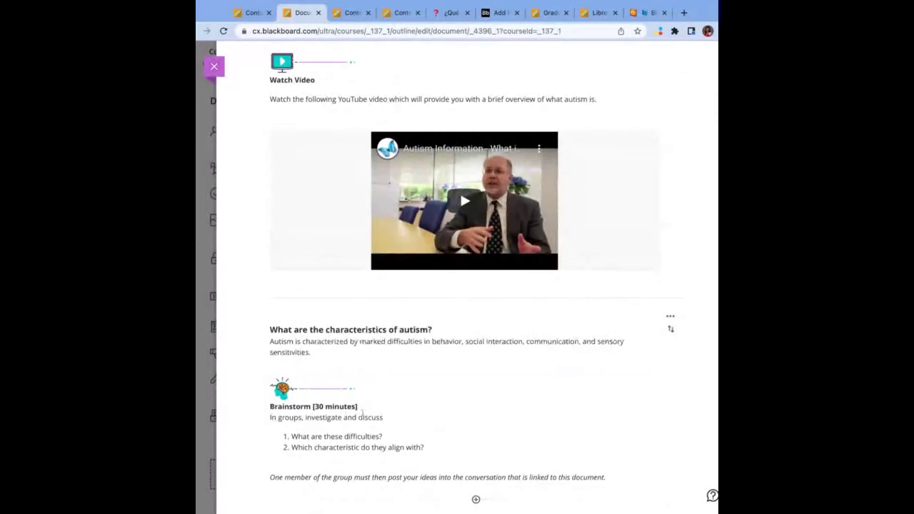
scroll(476, 300, up, 5)
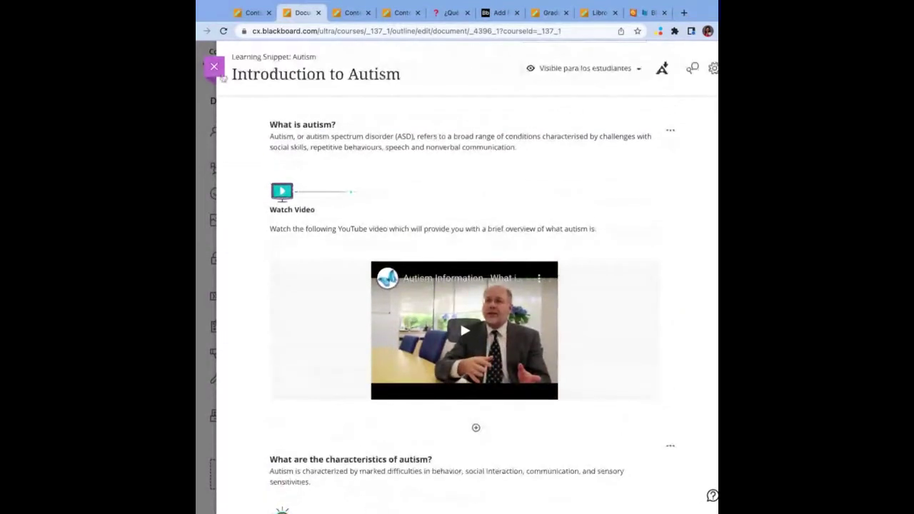
click(215, 67)
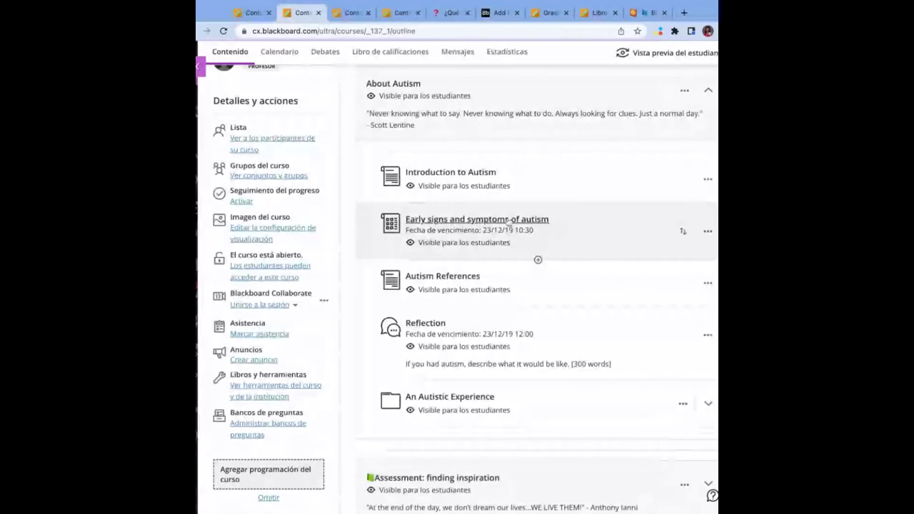
click(509, 220)
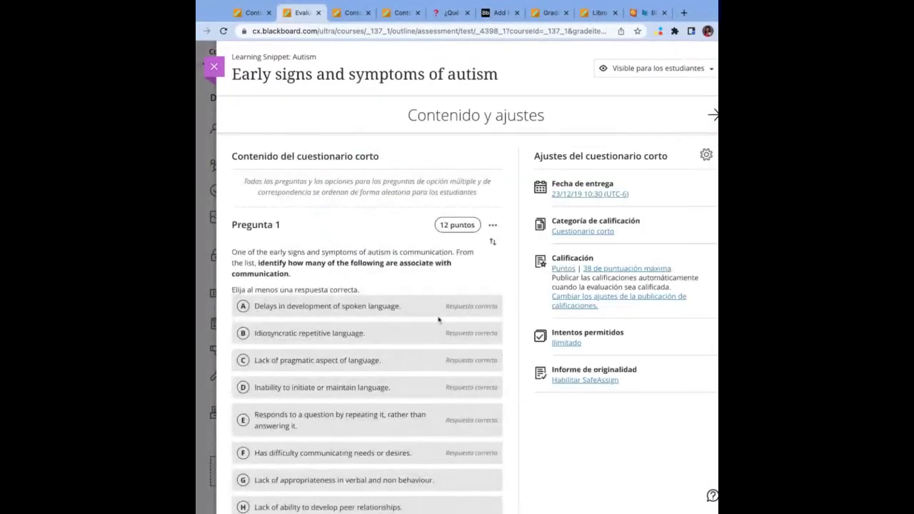
scroll(439, 320, down, 10)
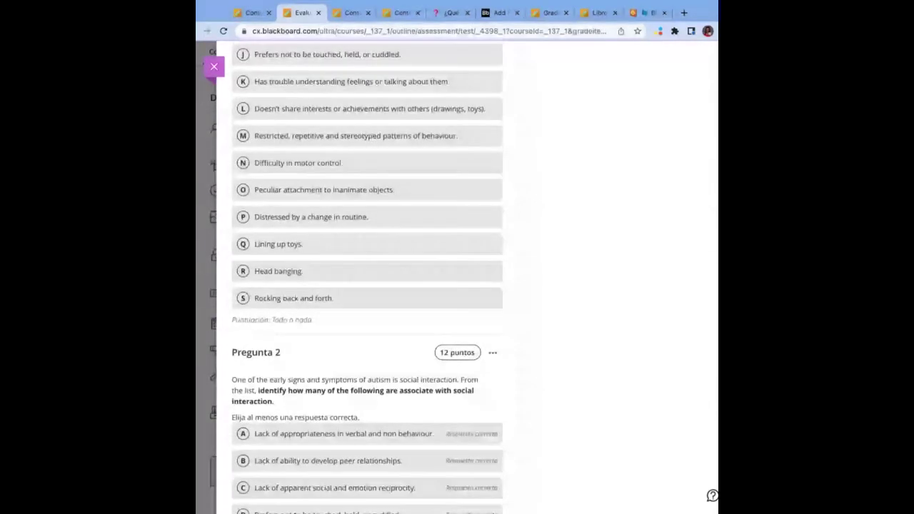
scroll(367, 279, down, 10)
scroll(367, 278, down, 1)
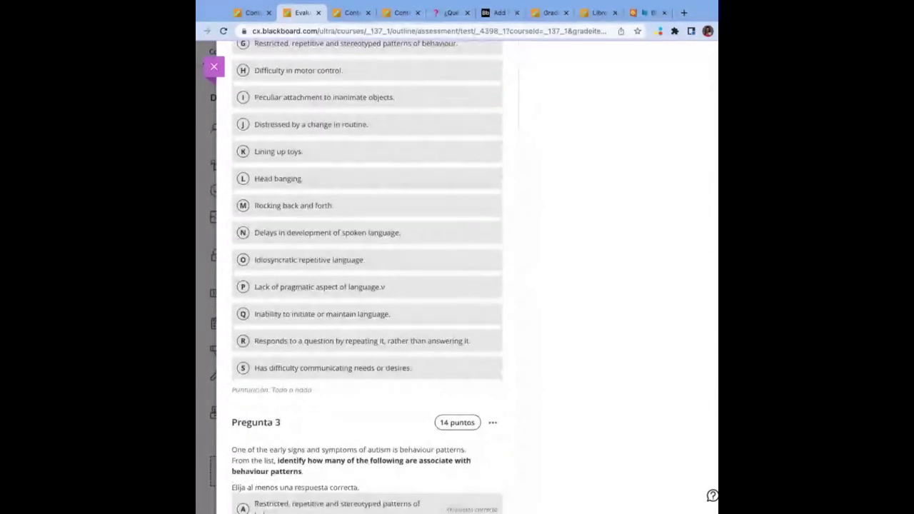
scroll(367, 278, down, 10)
scroll(368, 279, up, 20)
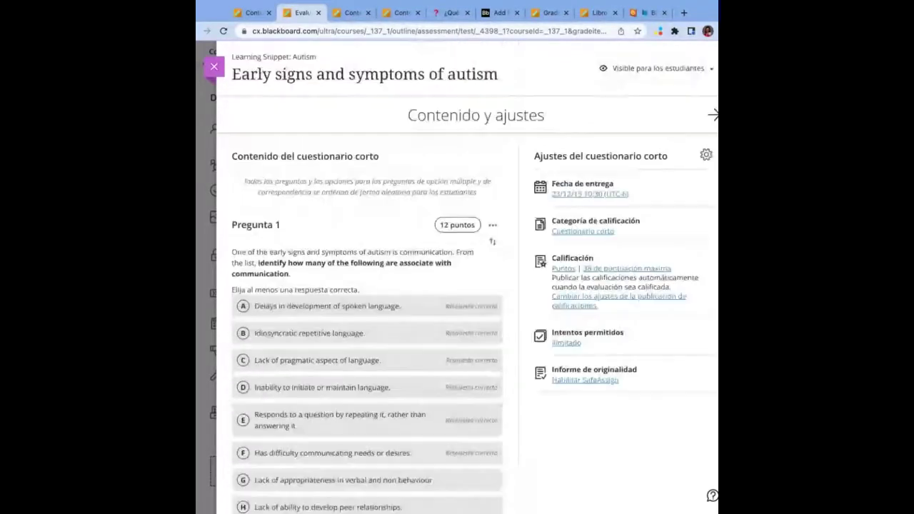
click(213, 66)
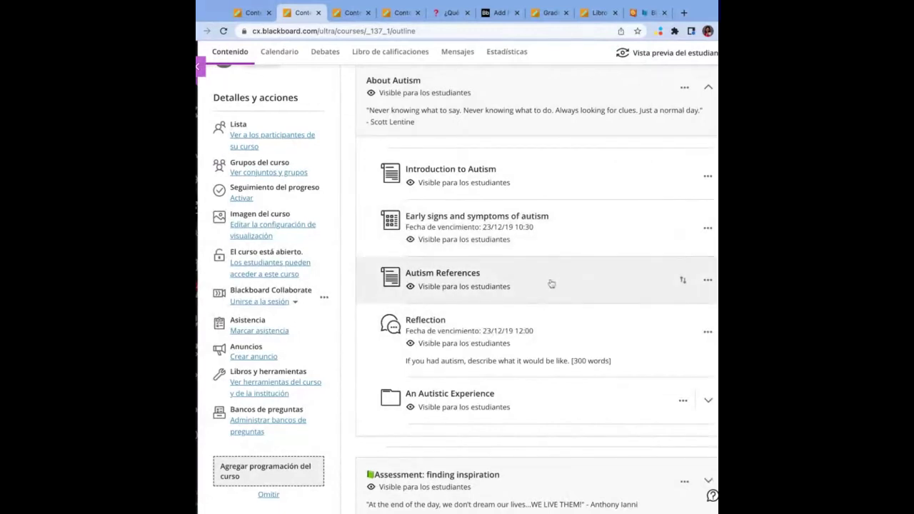
Preview Autism References, then expand the An Autistic Experience folder to show its sessions and Discussion
click(453, 277)
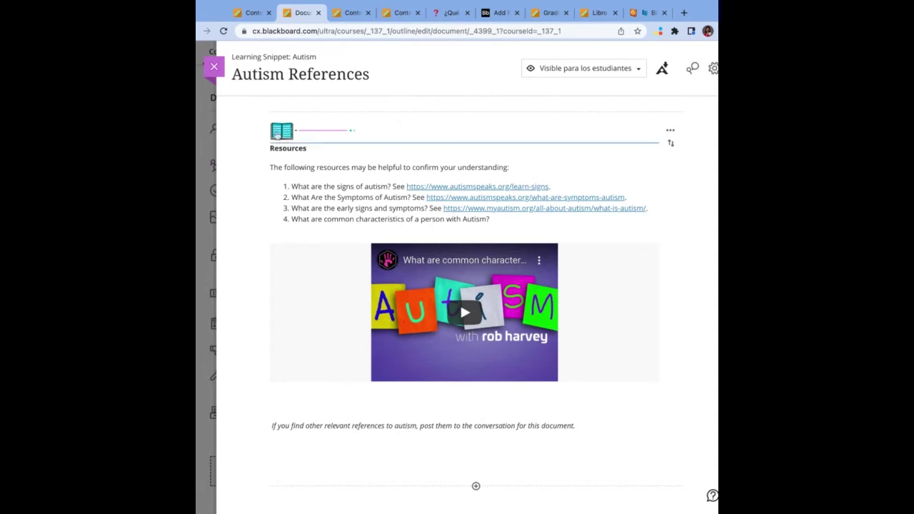
click(213, 66)
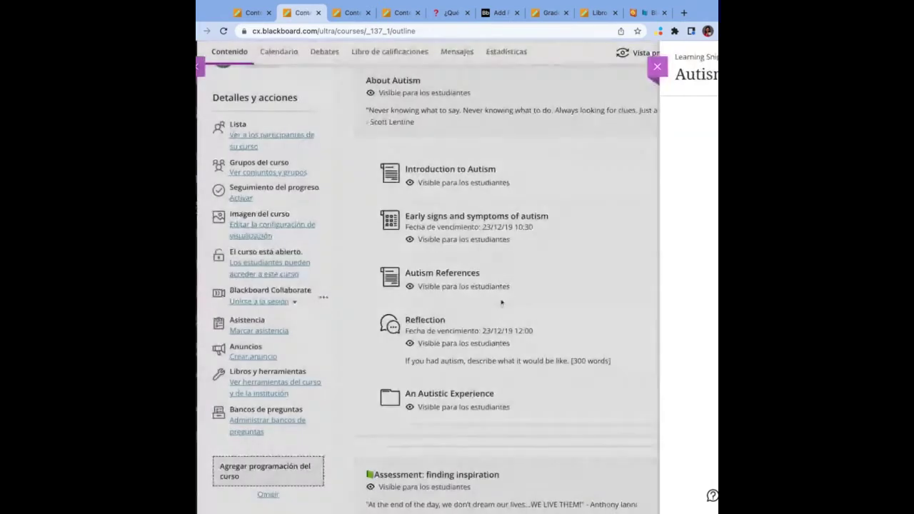
scroll(542, 398, down, 1)
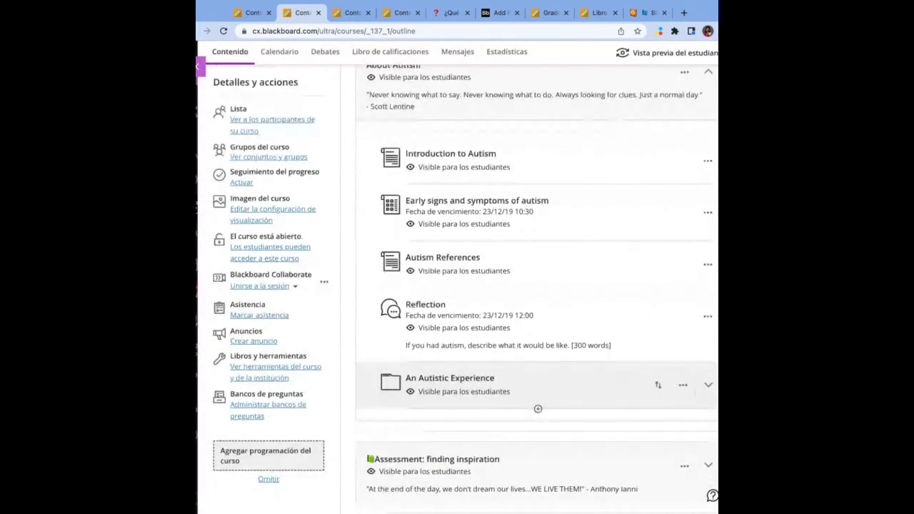
click(708, 385)
scroll(547, 310, down, 5)
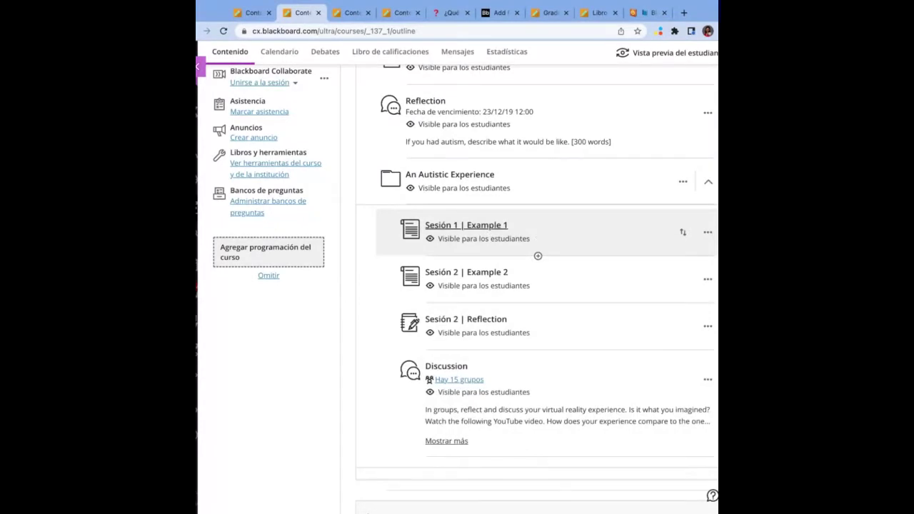
Preview the Sesión 1 | Example 1 document, close it, and scroll back up the Autism outline
click(466, 225)
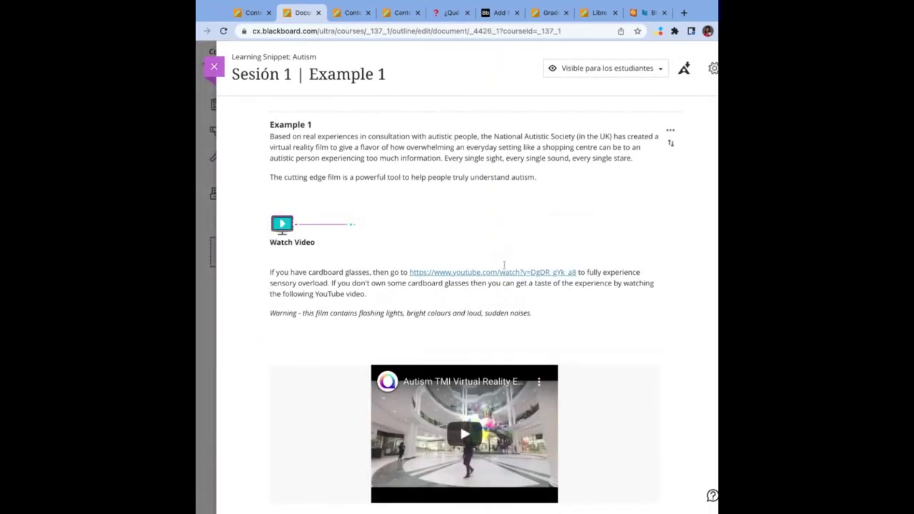
scroll(504, 264, down, 1)
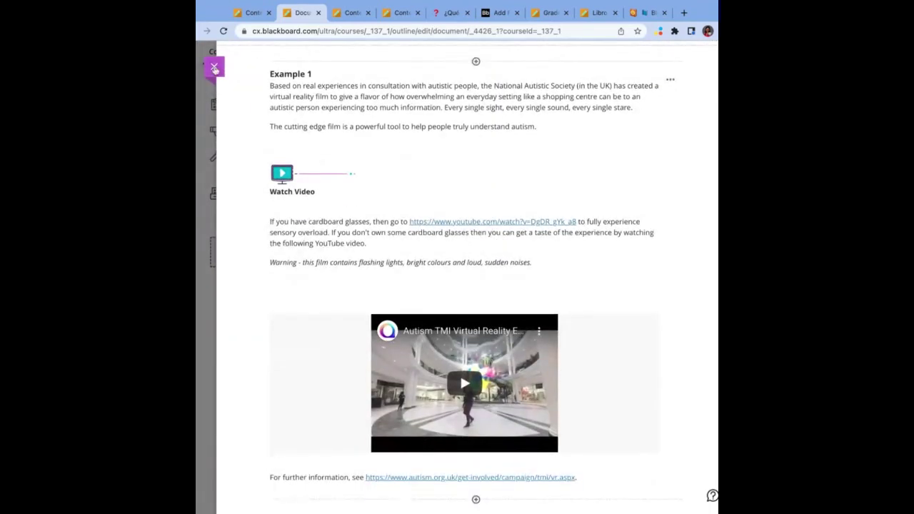
click(214, 67)
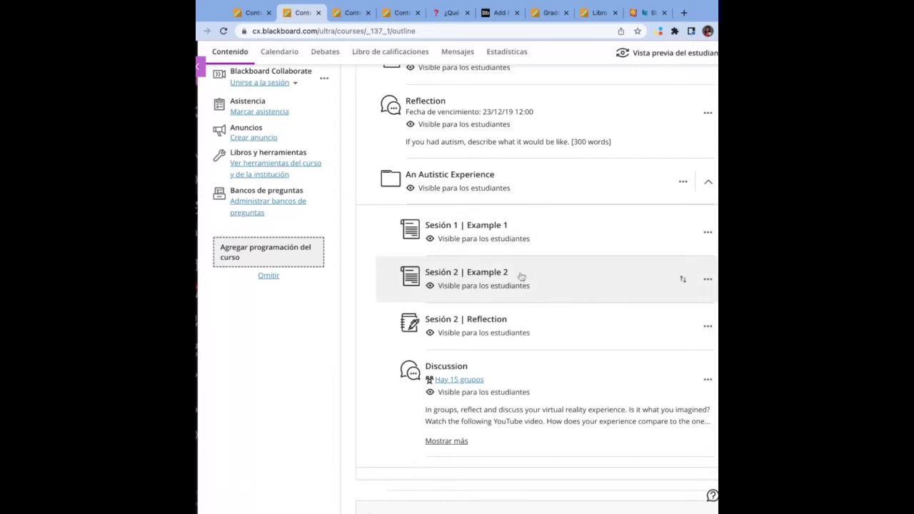
scroll(522, 276, down, 2)
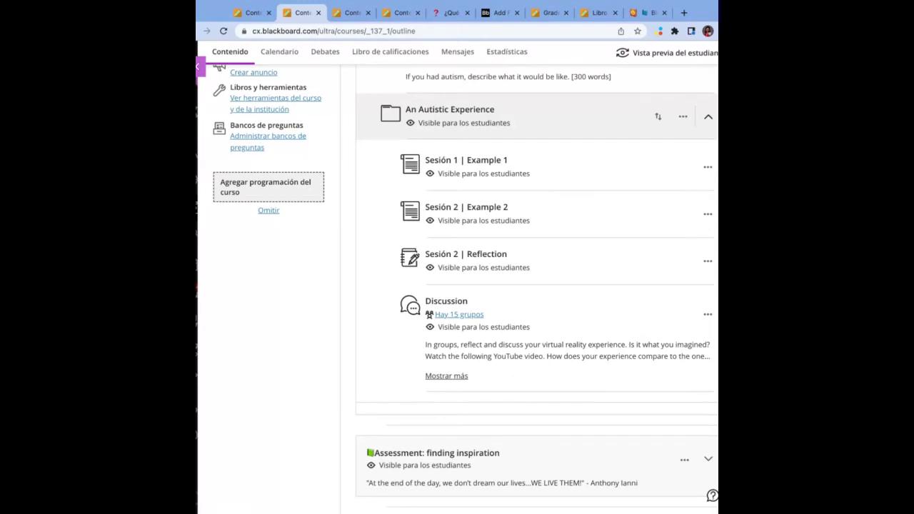
scroll(536, 286, up, 2)
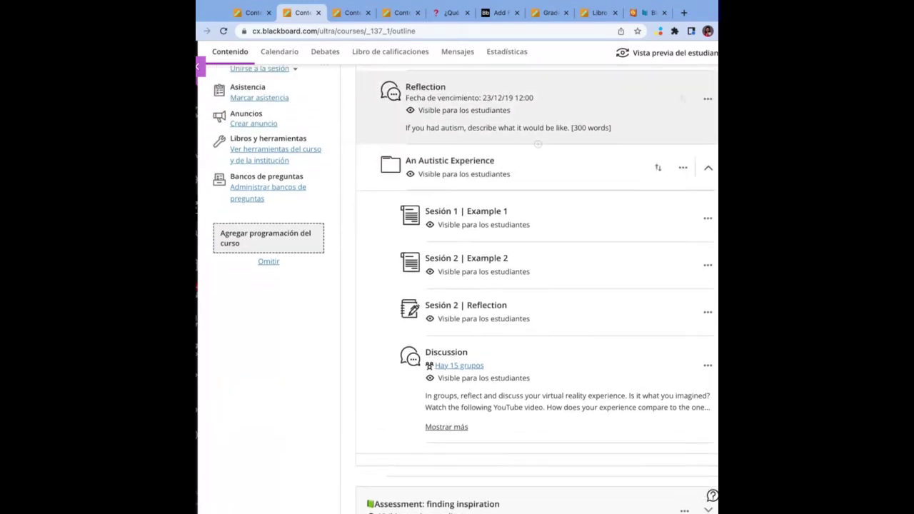
scroll(536, 286, up, 5)
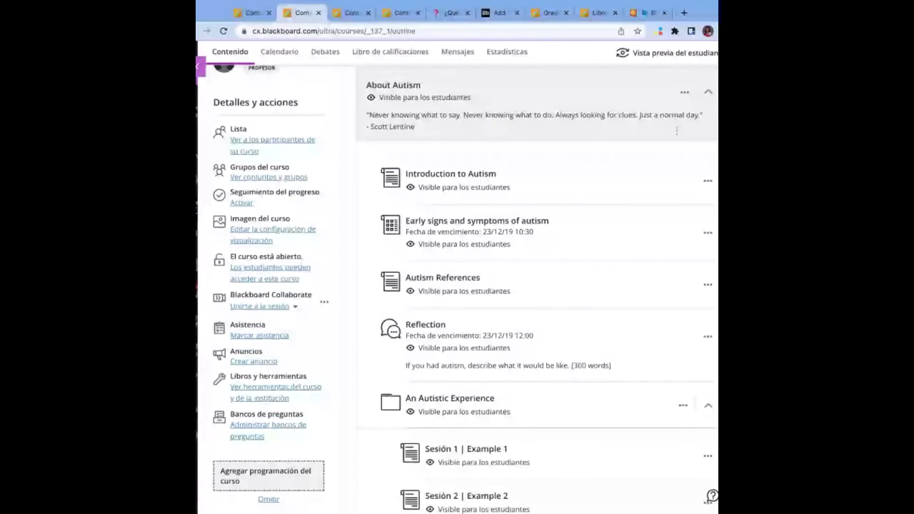
Collapse About Autism, expand Assessment: finding inspiration, and open the 60-point Calibration 1 assessment
click(708, 91)
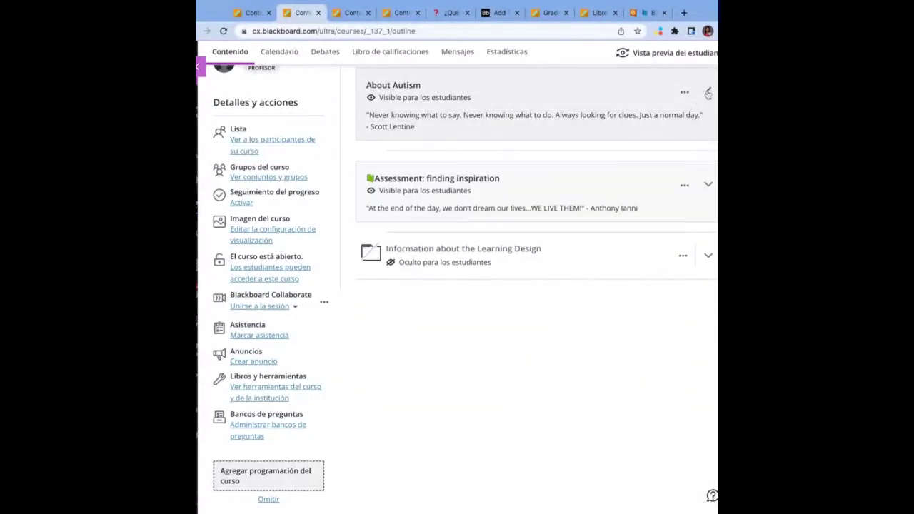
click(709, 185)
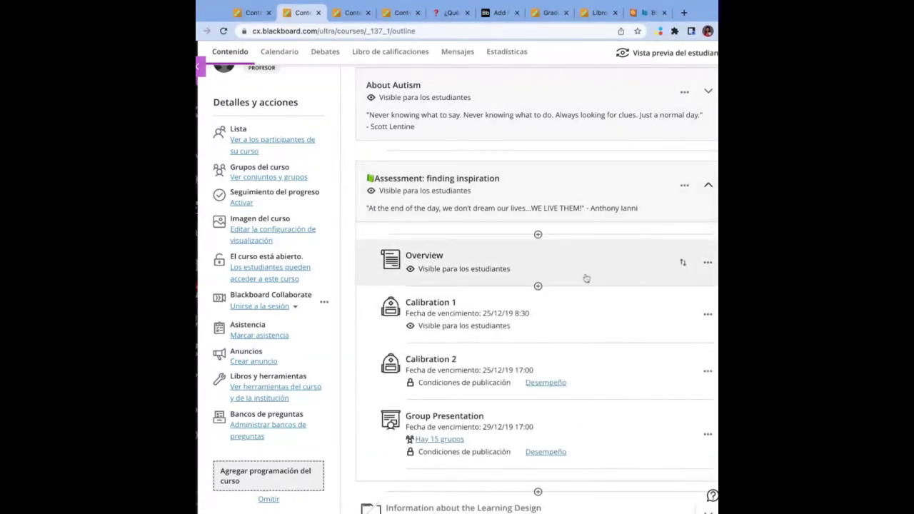
mouse_move(565, 291)
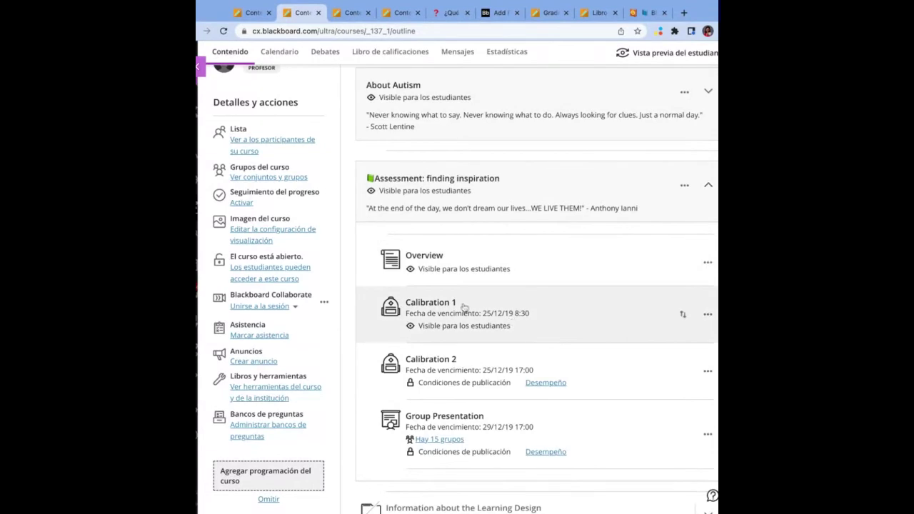
click(464, 308)
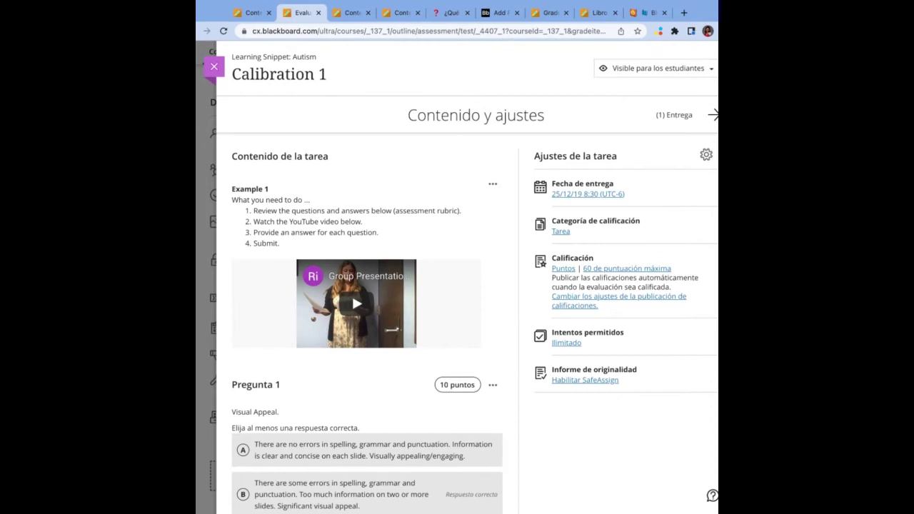
Scroll through Calibration 1's questions down to Pregunta 6, then close the assessment
scroll(451, 321, down, 3)
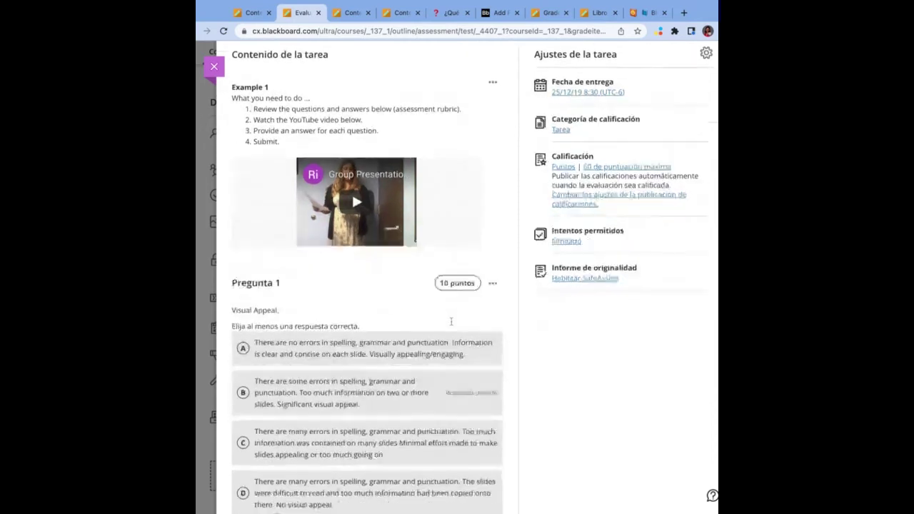
scroll(451, 322, down, 12)
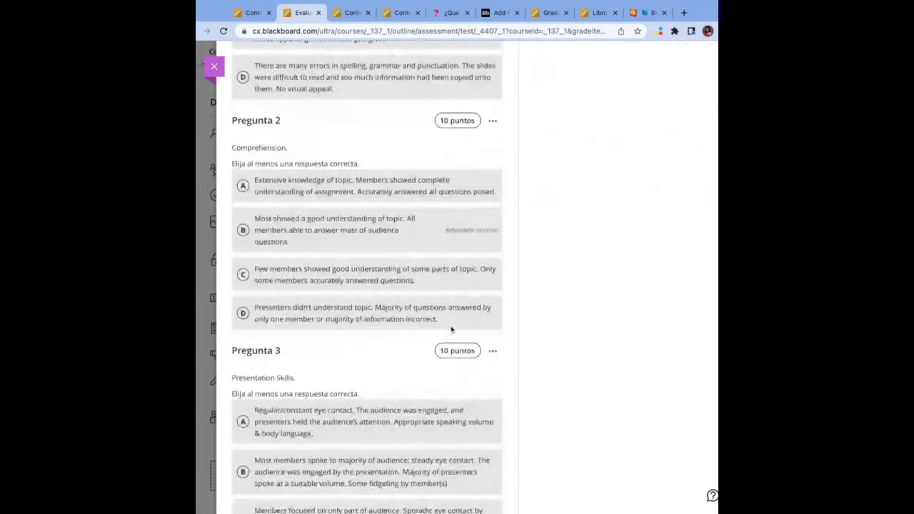
scroll(451, 329, down, 15)
scroll(367, 286, down, 4)
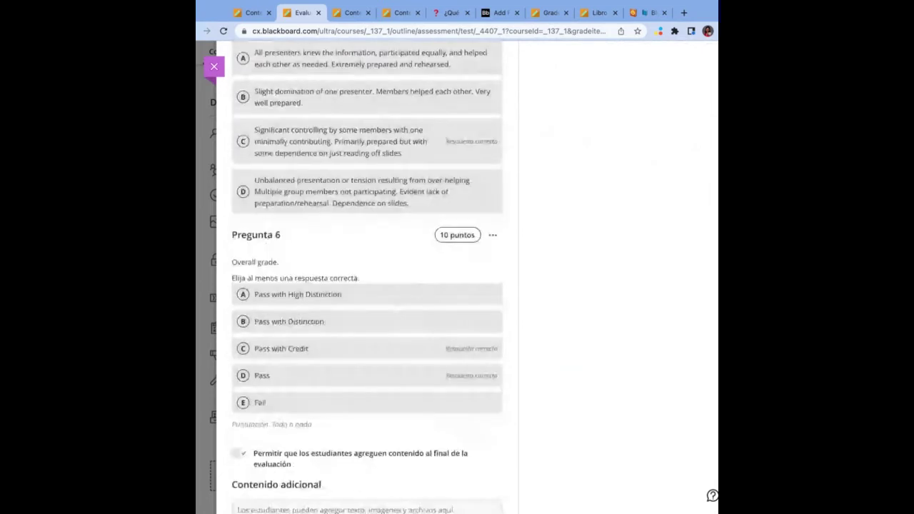
scroll(367, 285, up, 20)
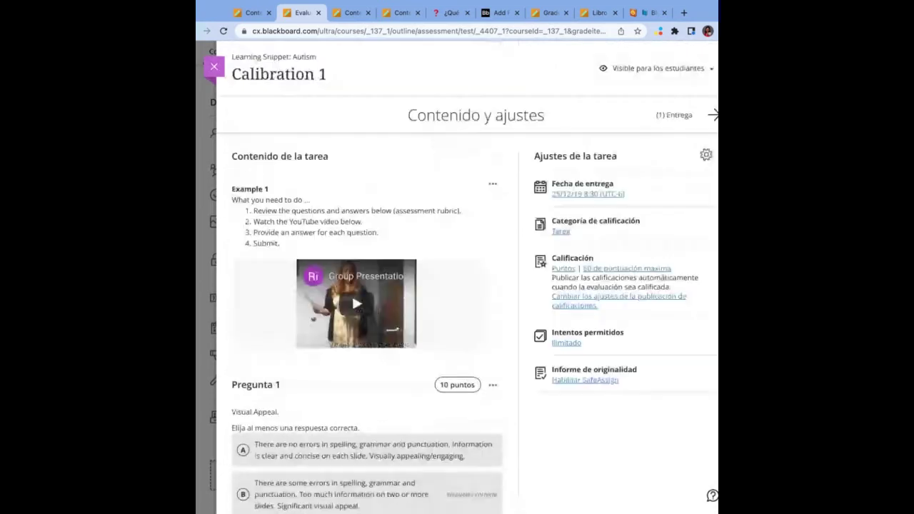
click(214, 68)
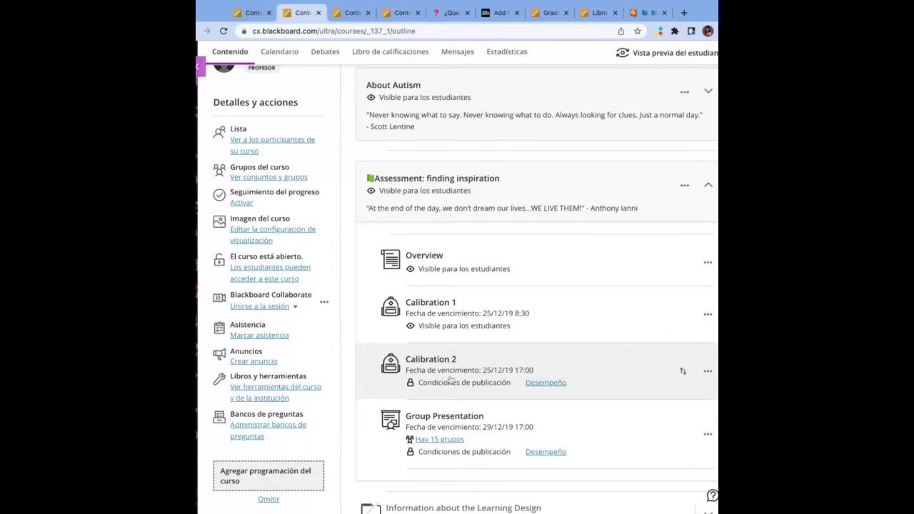
Preview the Group Presentation settings, close them, and collapse the Assessment: finding inspiration folder
click(473, 417)
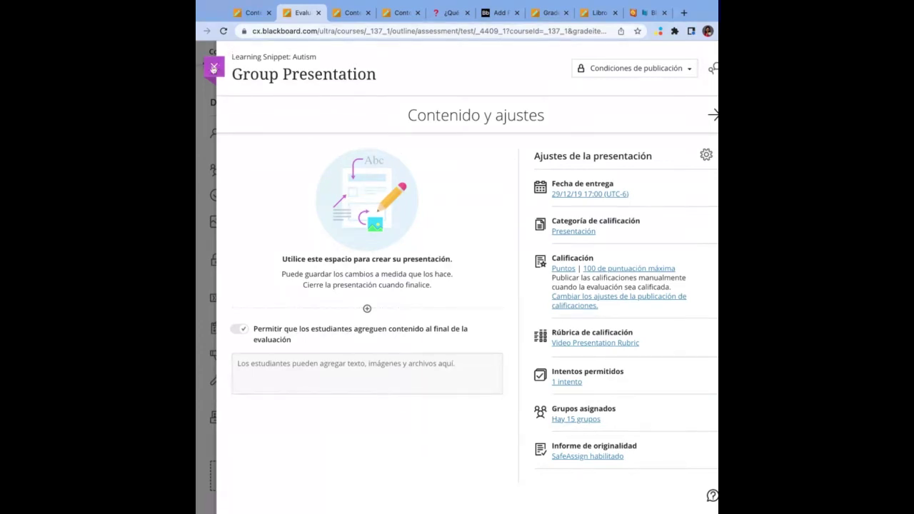
click(213, 68)
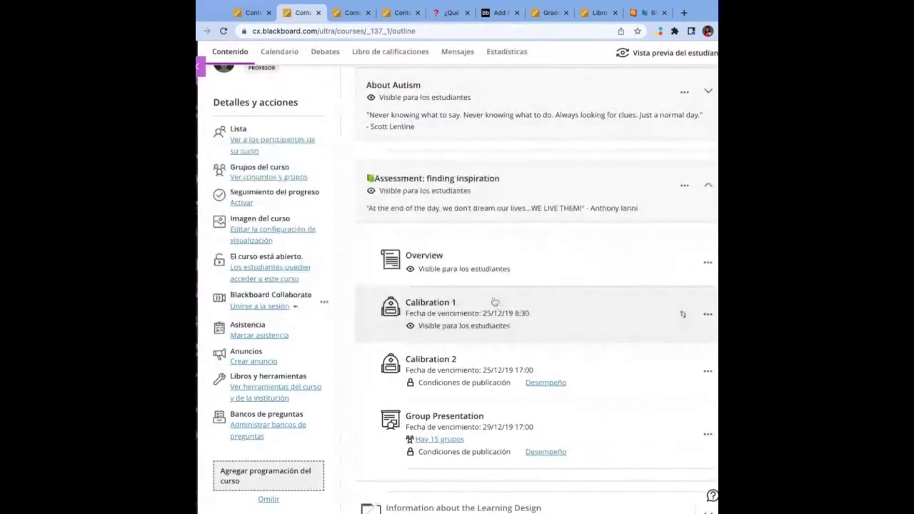
click(587, 195)
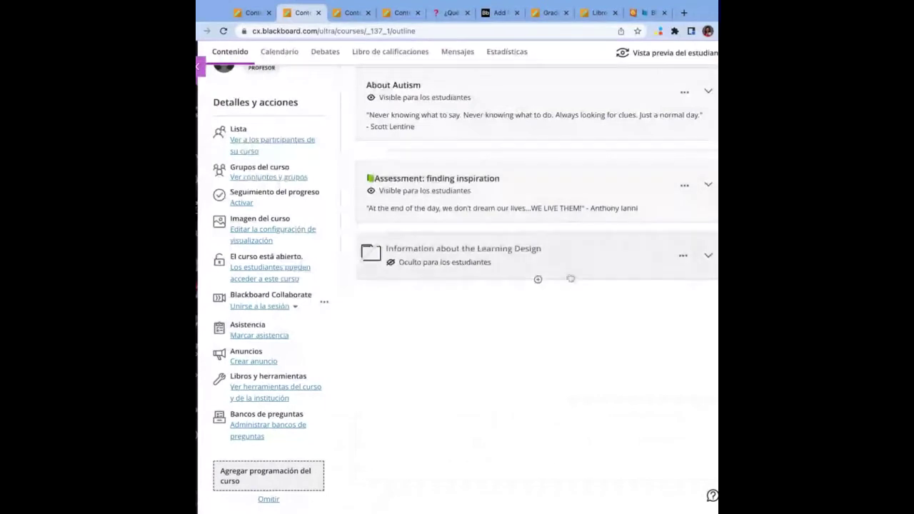
click(592, 369)
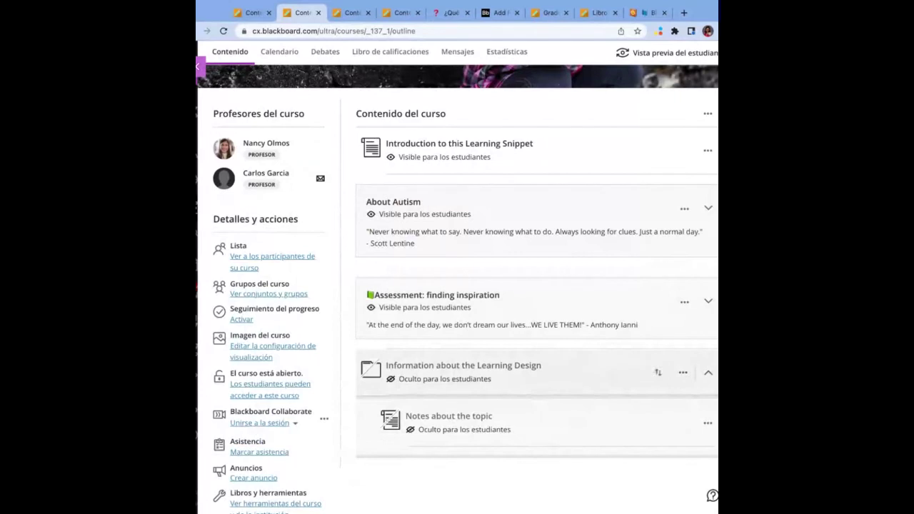
click(708, 372)
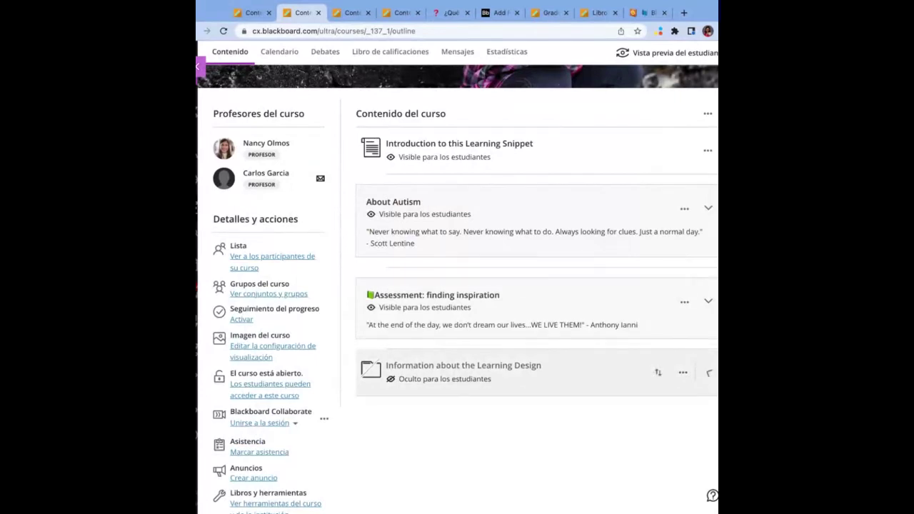
scroll(457, 289, up, 3)
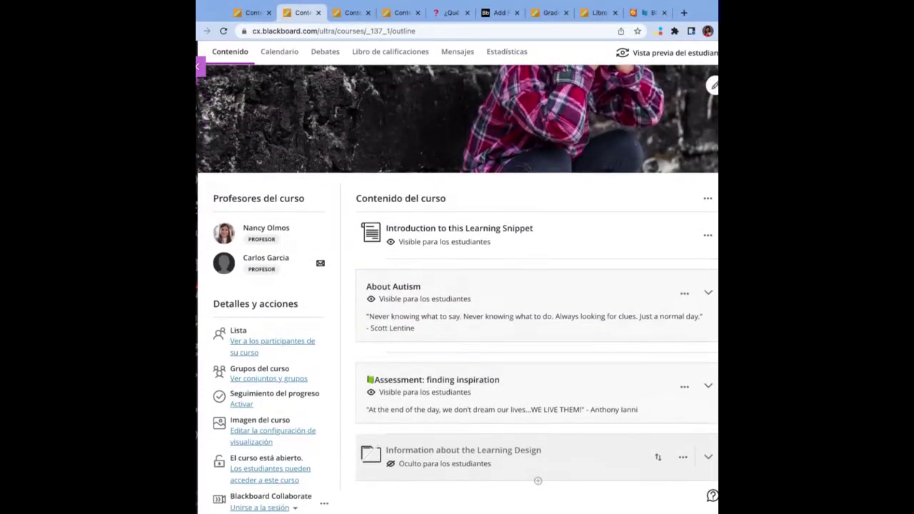
Switch to the Microbiología: Hongos y Parásitos course and briefly expand Información general del curso
click(349, 14)
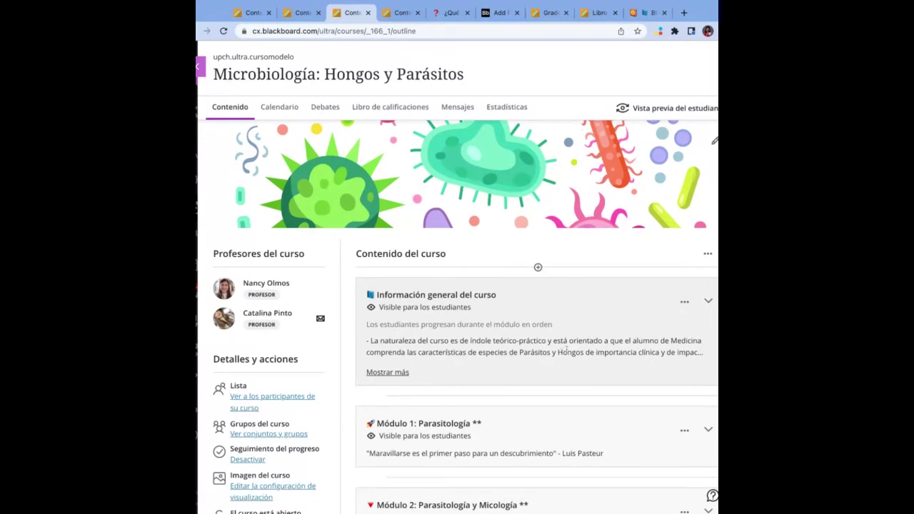
click(590, 307)
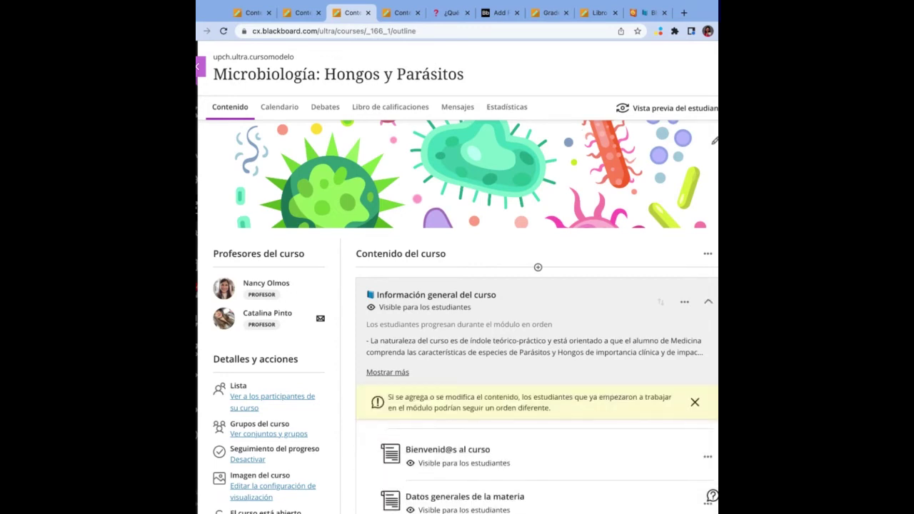
scroll(590, 308, down, 1)
scroll(515, 267, down, 5)
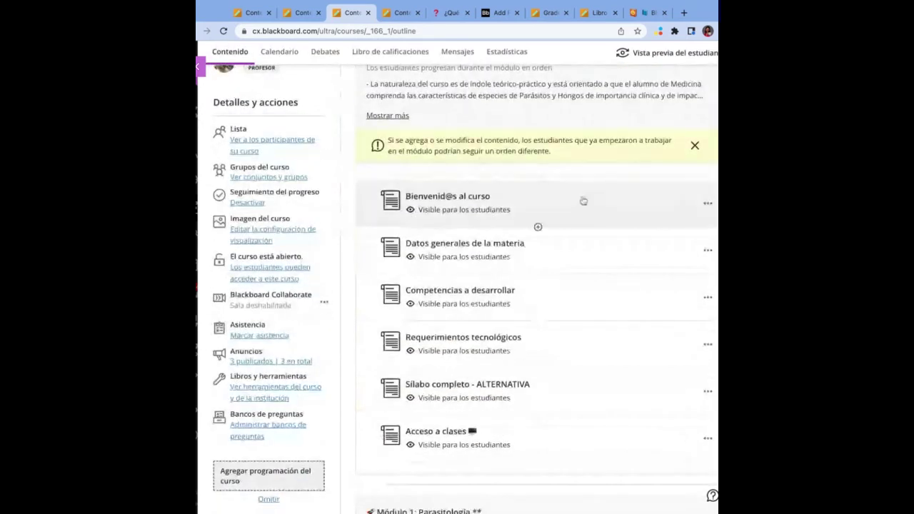
scroll(590, 128, up, 2)
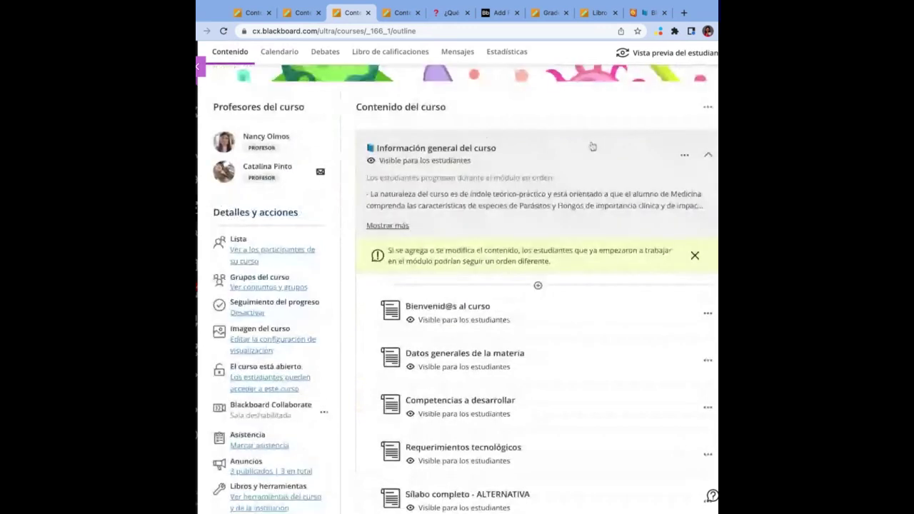
click(592, 147)
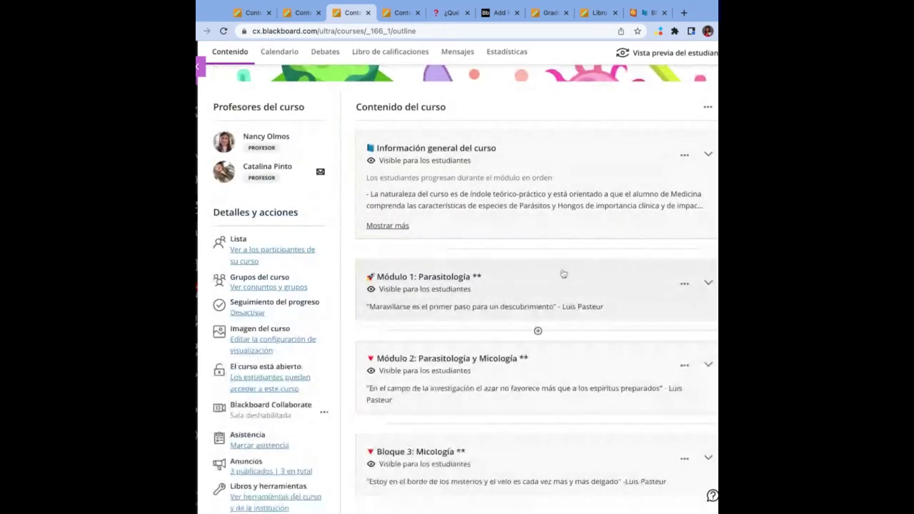
Scroll through the three modules and Evaluación final in the course outline
scroll(562, 265, down, 1)
scroll(563, 260, down, 1)
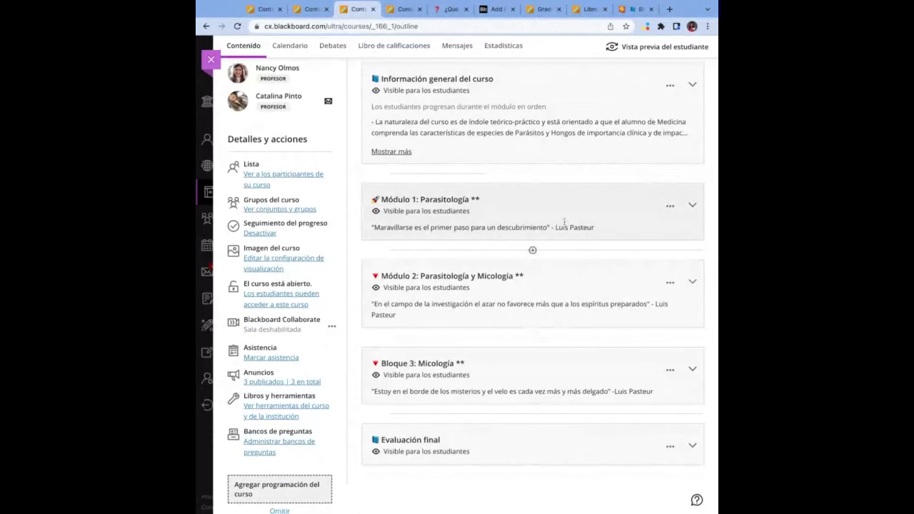
scroll(564, 222, up, 2)
scroll(564, 222, up, 2)
scroll(495, 413, down, 5)
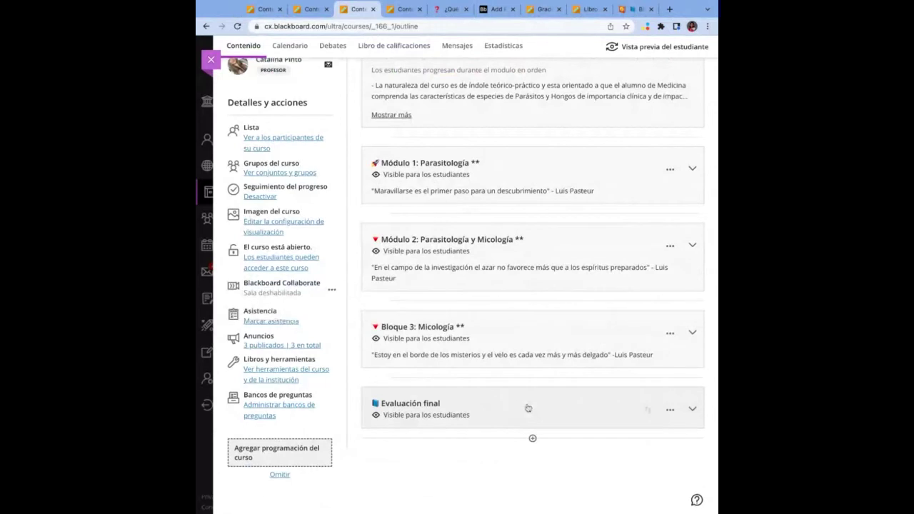
scroll(527, 410, up, 4)
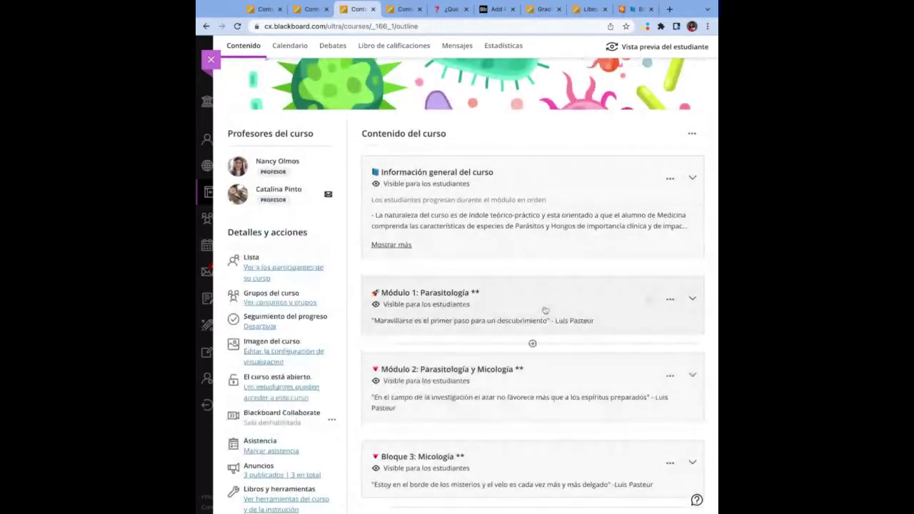
Expand Módulo 1: Parasitología and its Semana 1 folder showing Clase Inaugural, the case slides and Examen 1
click(547, 315)
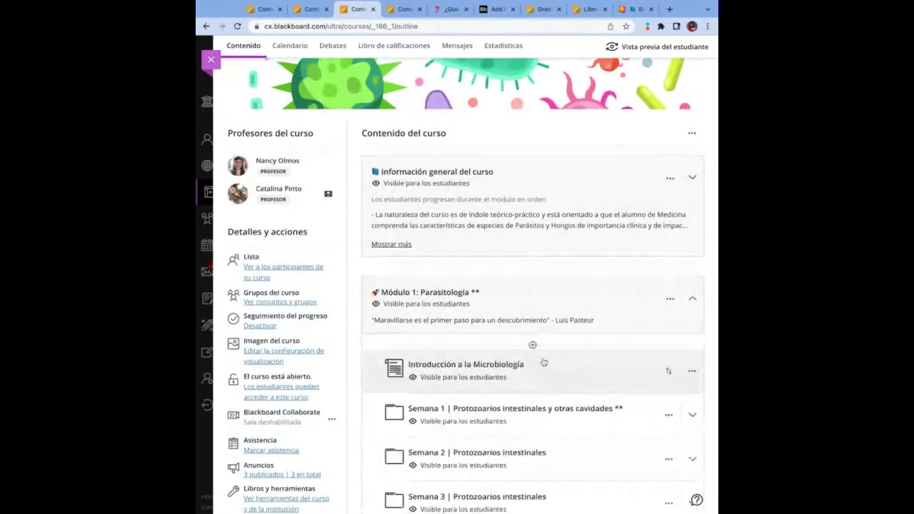
scroll(543, 343, down, 2)
scroll(500, 400, down, 1)
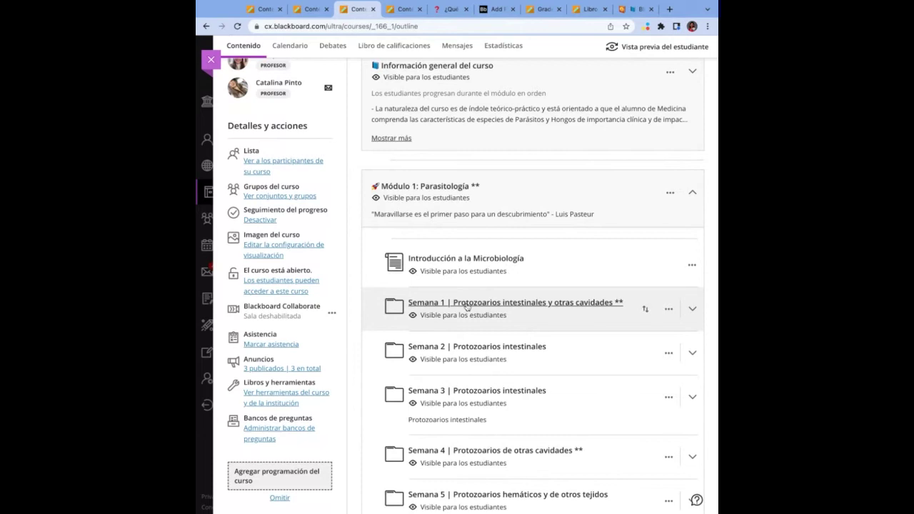
scroll(458, 308, up, 1)
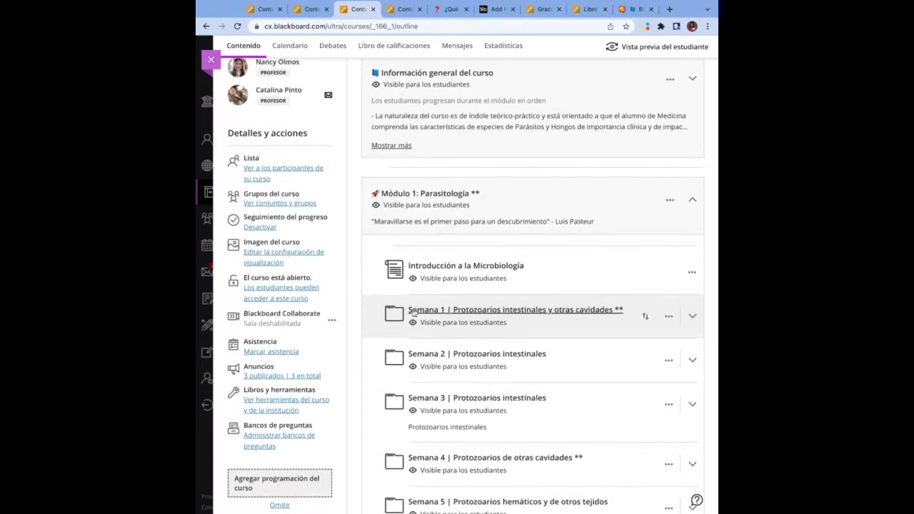
click(477, 311)
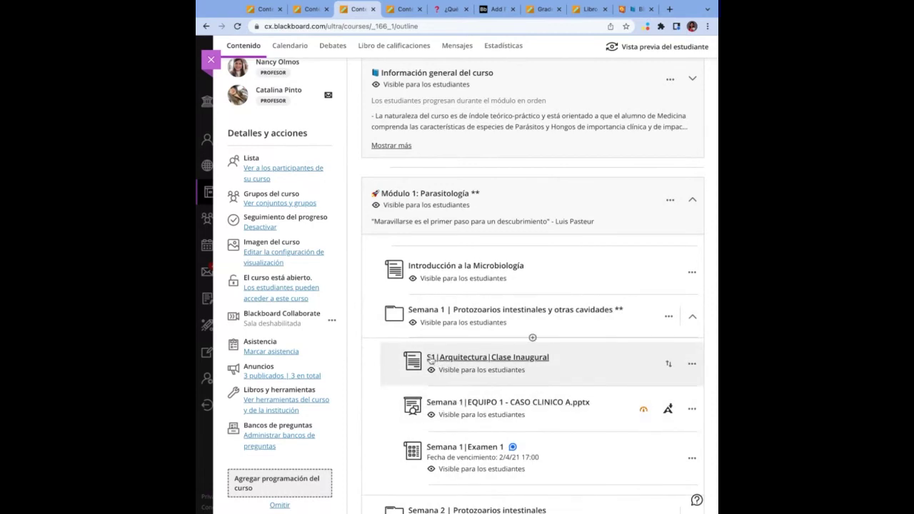
click(479, 359)
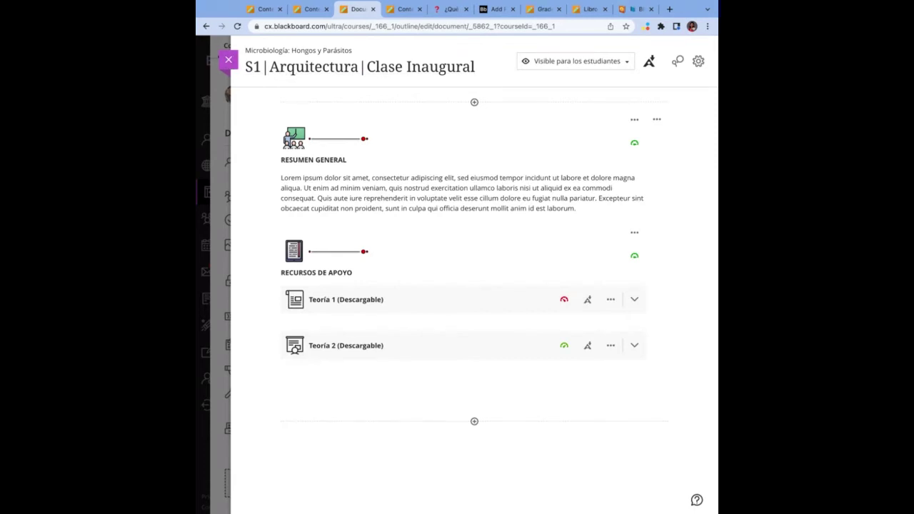
click(228, 59)
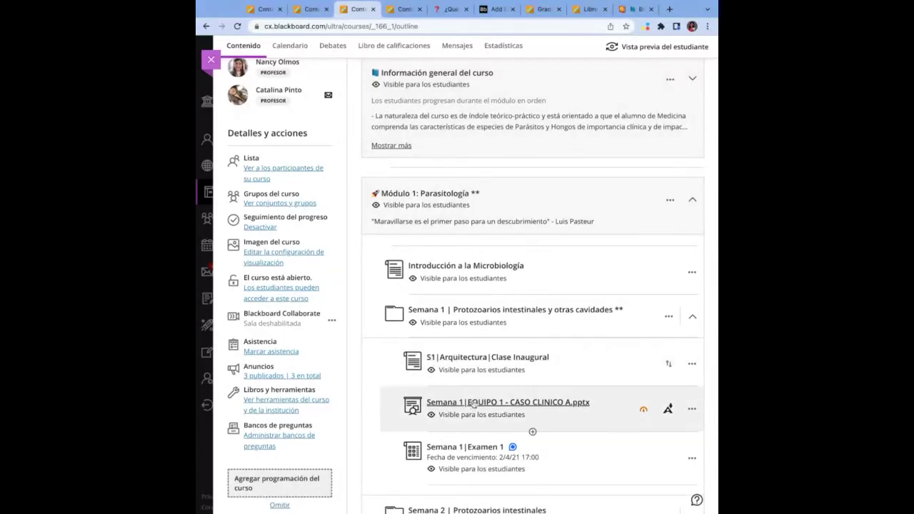
scroll(464, 405, down, 1)
scroll(464, 405, down, 2)
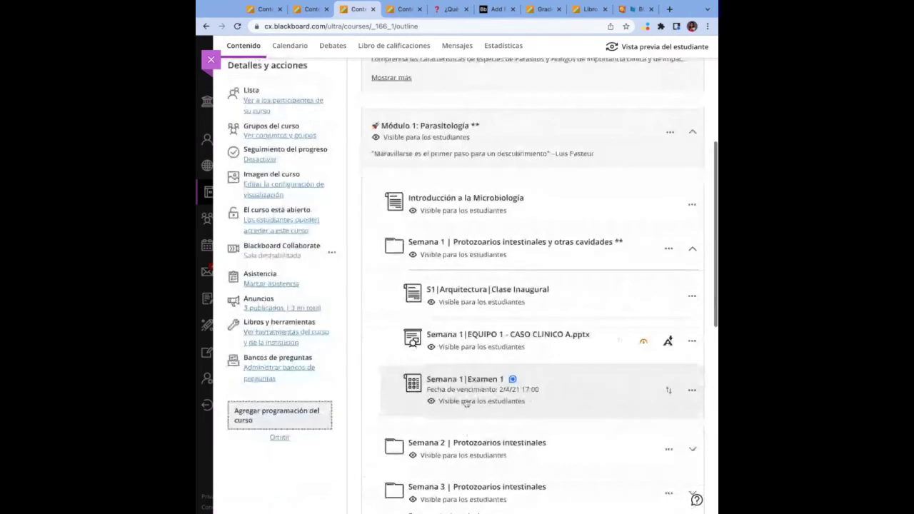
click(464, 375)
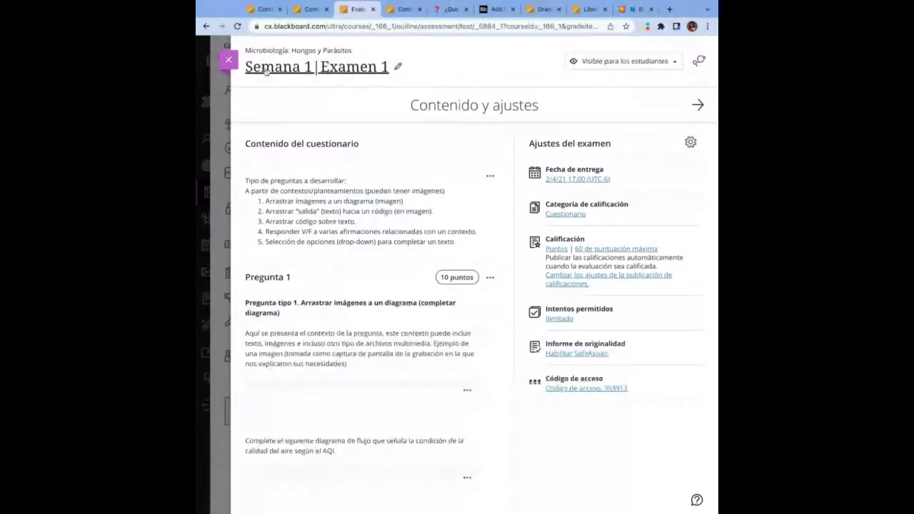
click(230, 61)
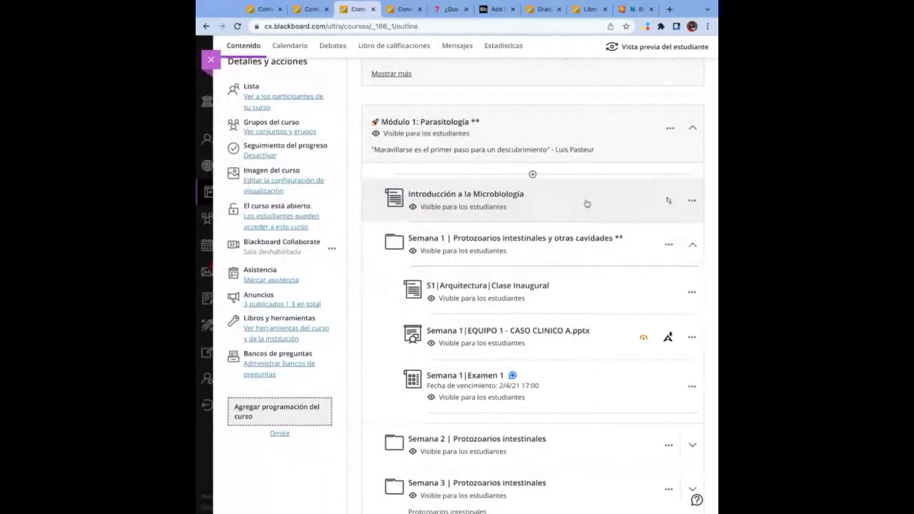
Exit Microbiología, clear the course search, and open the Rutas de aprendizaje outline with its Nivel modules
scroll(586, 204, up, 4)
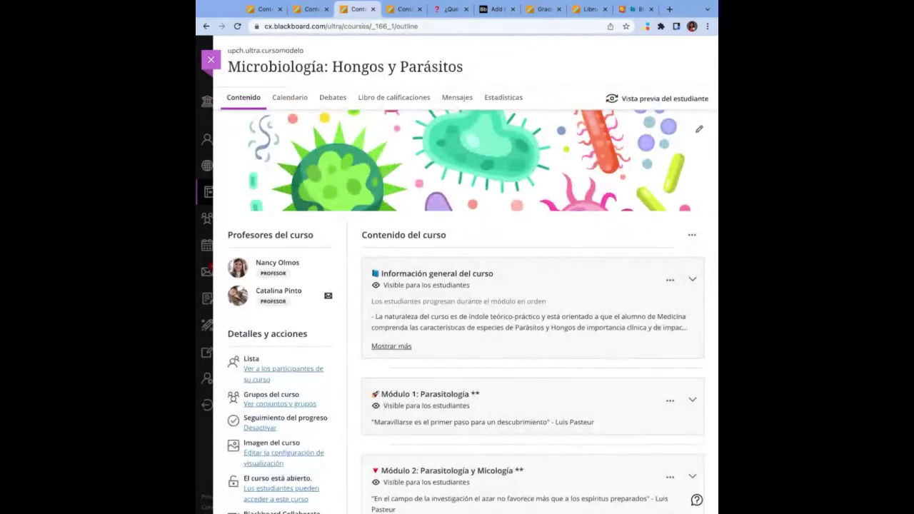
click(211, 62)
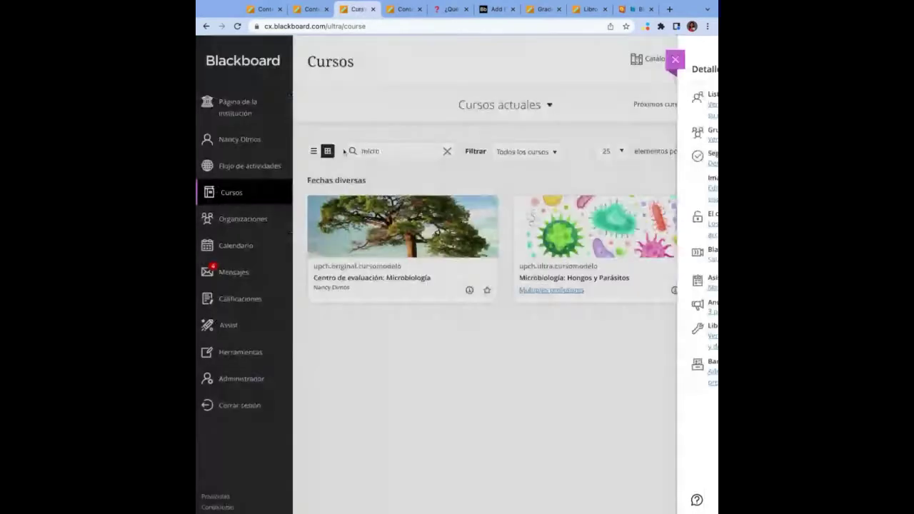
click(443, 151)
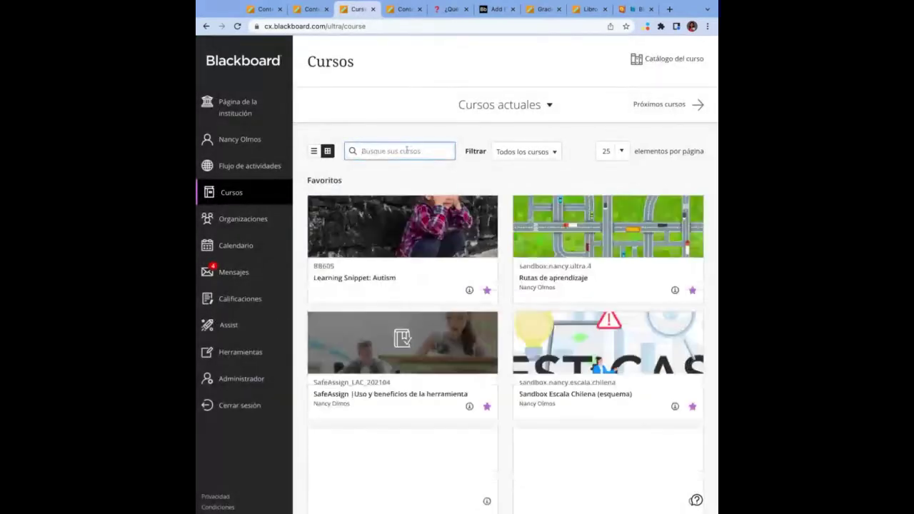
click(599, 236)
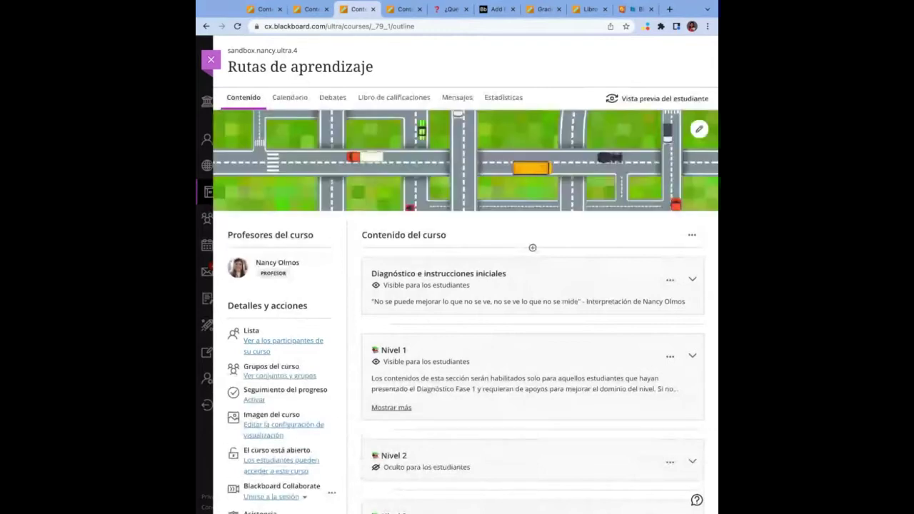
scroll(465, 277, down, 1)
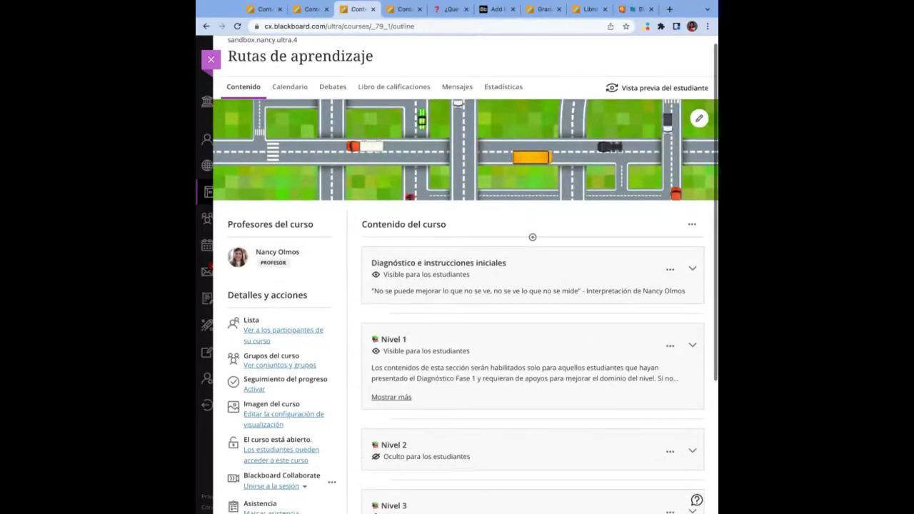
scroll(647, 236, down, 1)
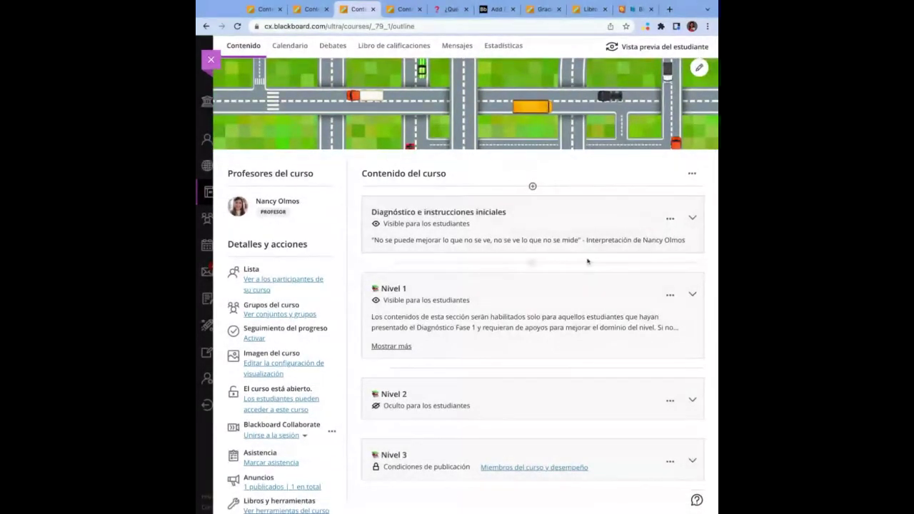
click(591, 232)
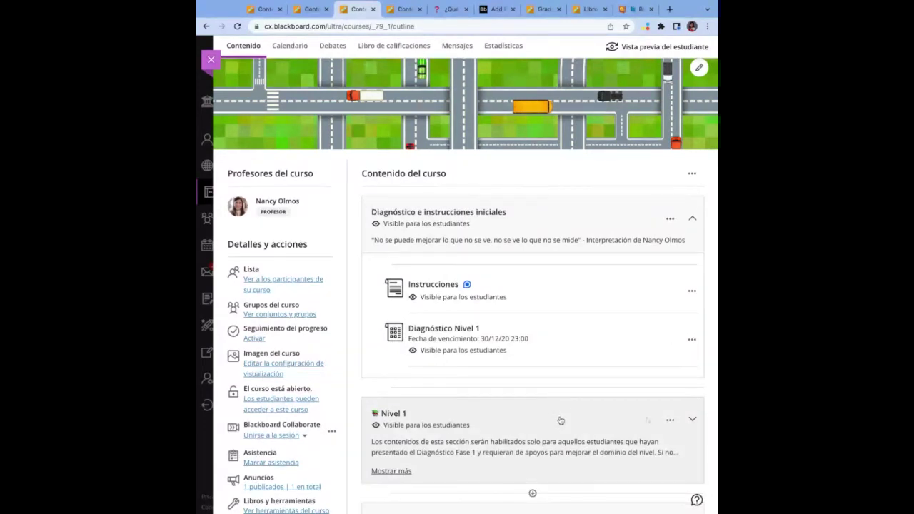
scroll(558, 419, down, 1)
click(563, 377)
scroll(561, 378, down, 3)
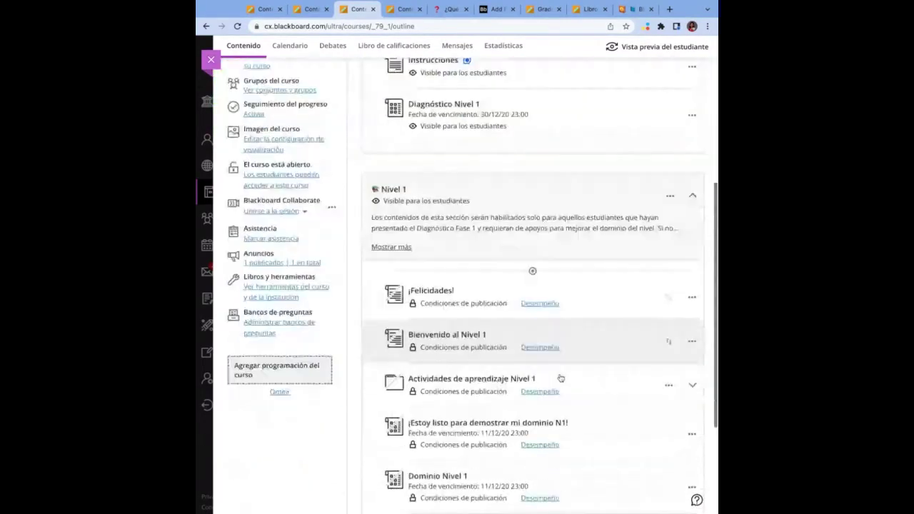
scroll(561, 379, down, 2)
scroll(561, 378, up, 1)
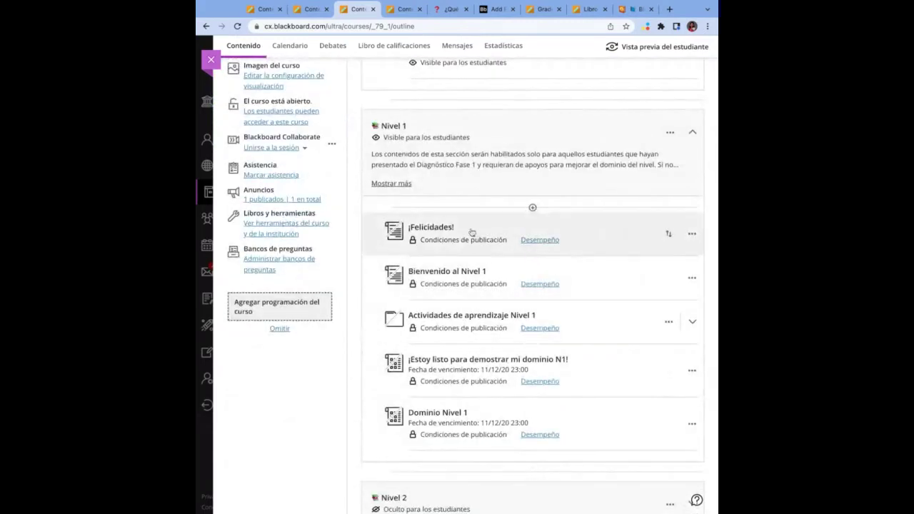
mouse_move(476, 284)
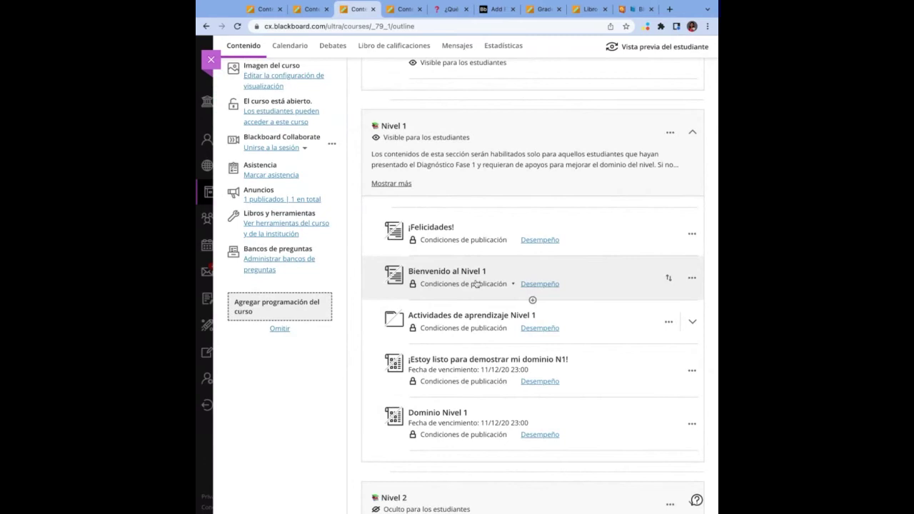
scroll(512, 243, up, 4)
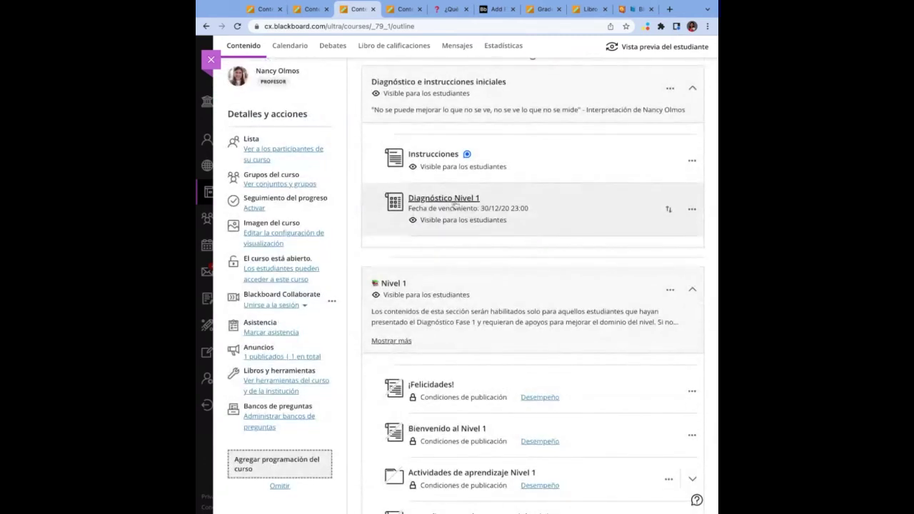
scroll(538, 329, down, 2)
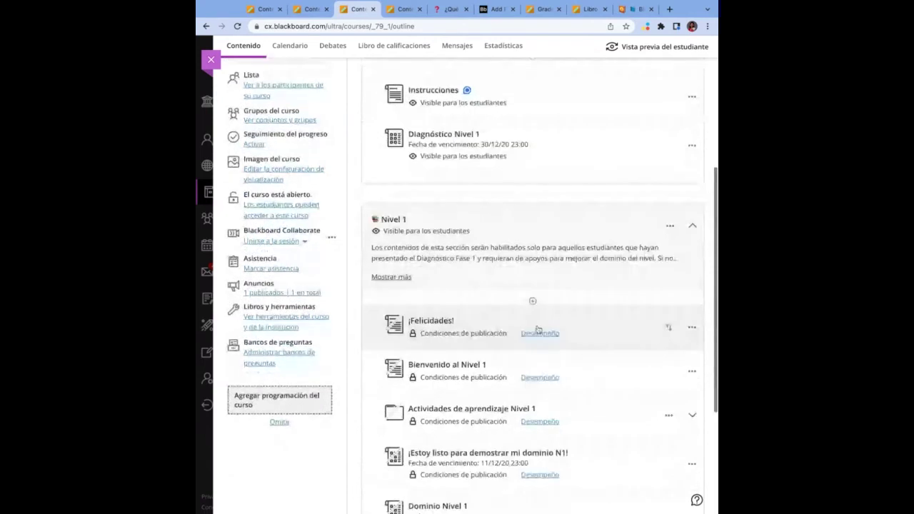
mouse_move(540, 334)
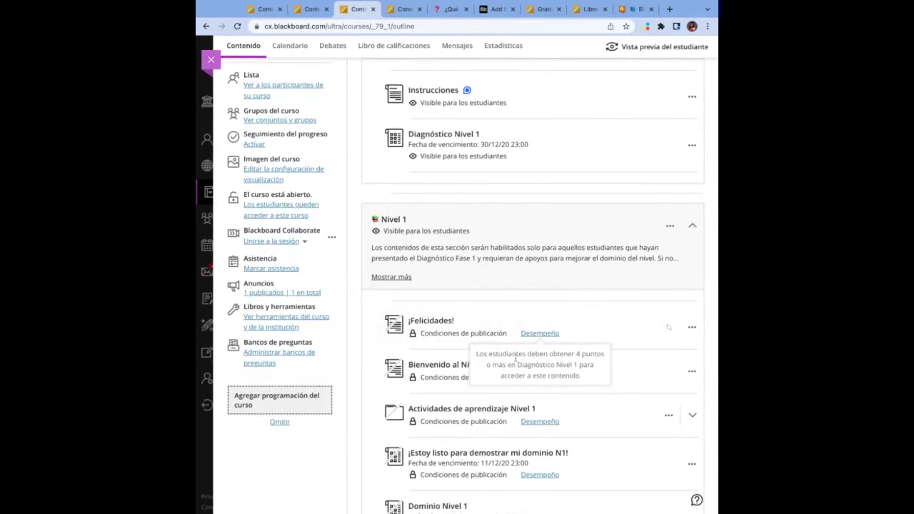
mouse_move(529, 384)
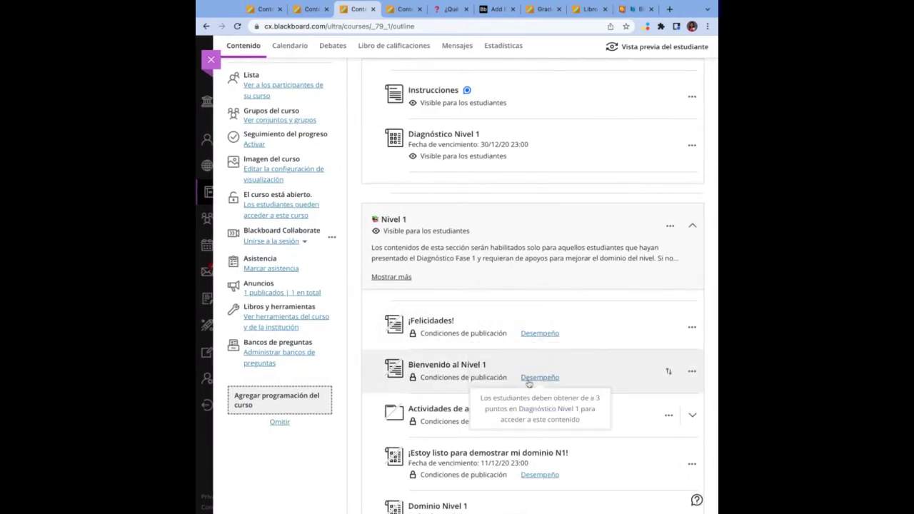
scroll(531, 382, down, 3)
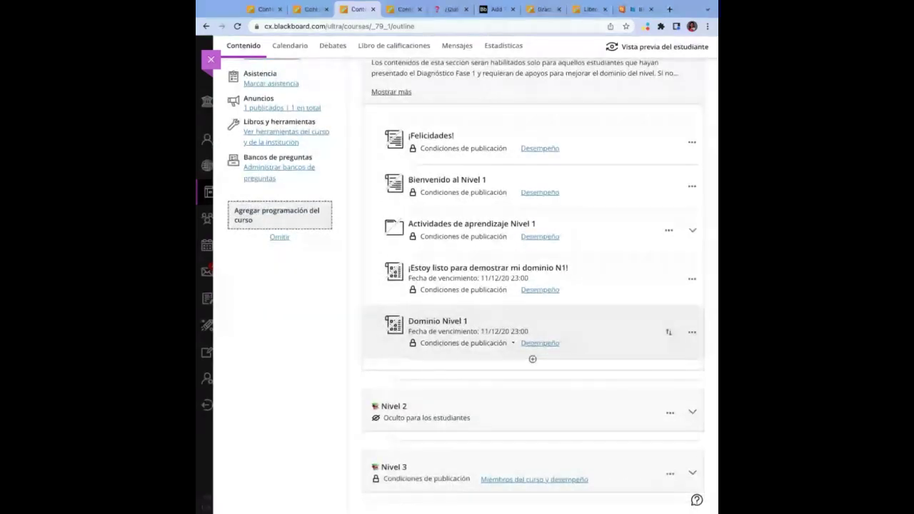
scroll(643, 214, up, 2)
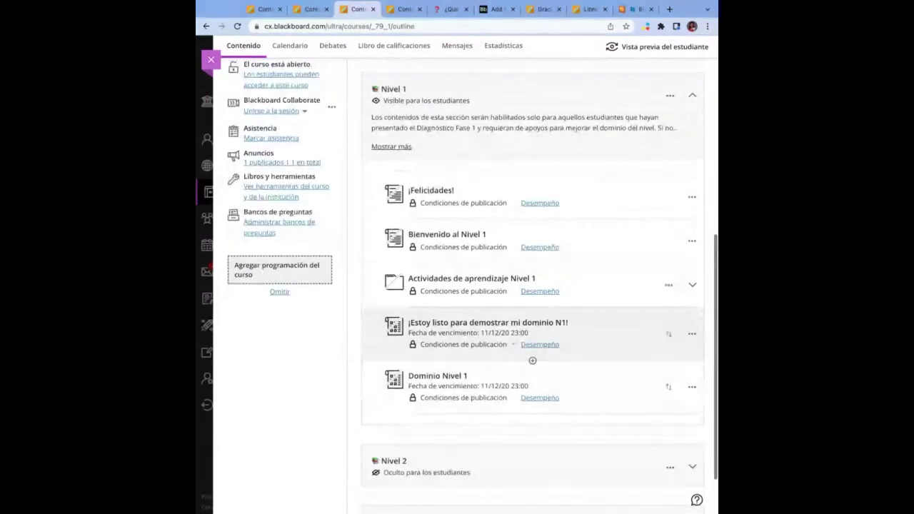
click(691, 148)
scroll(679, 186, up, 3)
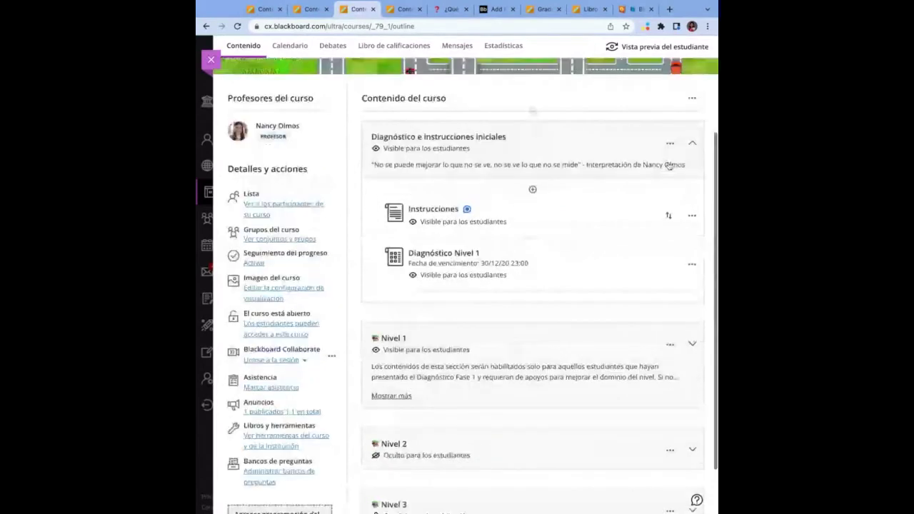
scroll(630, 263, up, 1)
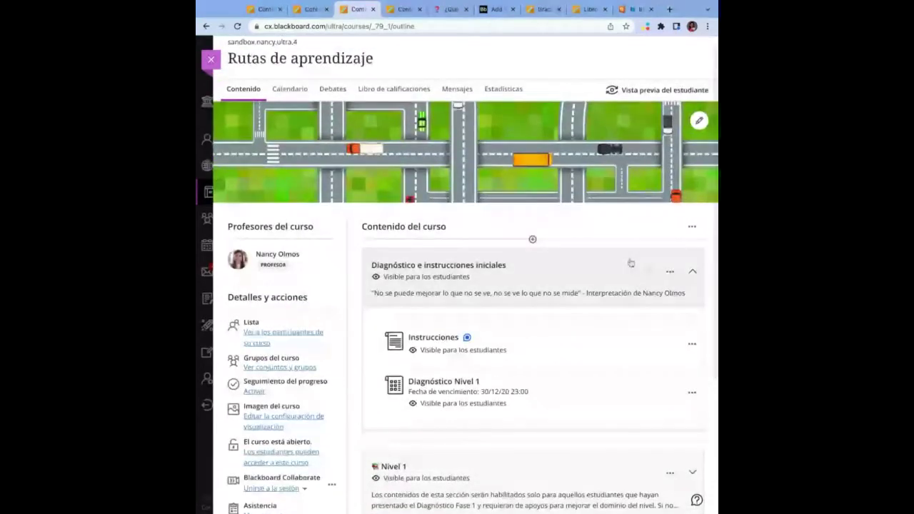
click(631, 263)
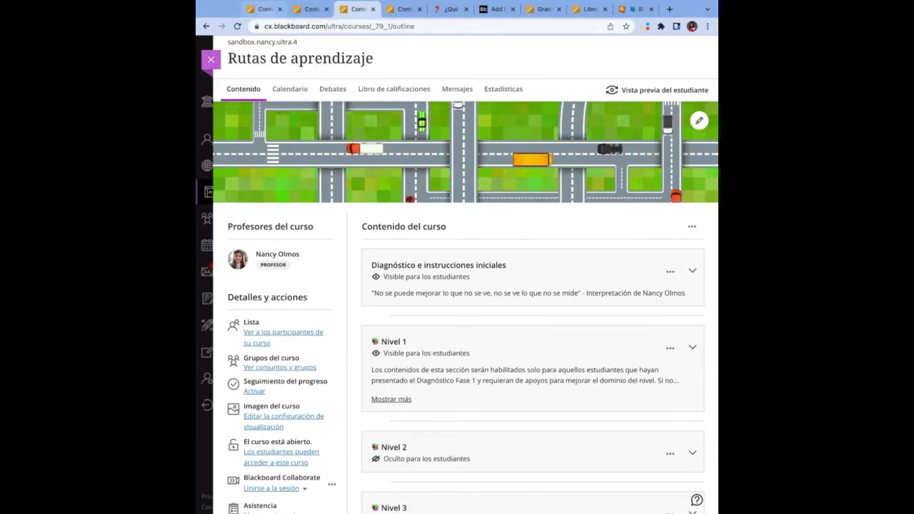
click(263, 8)
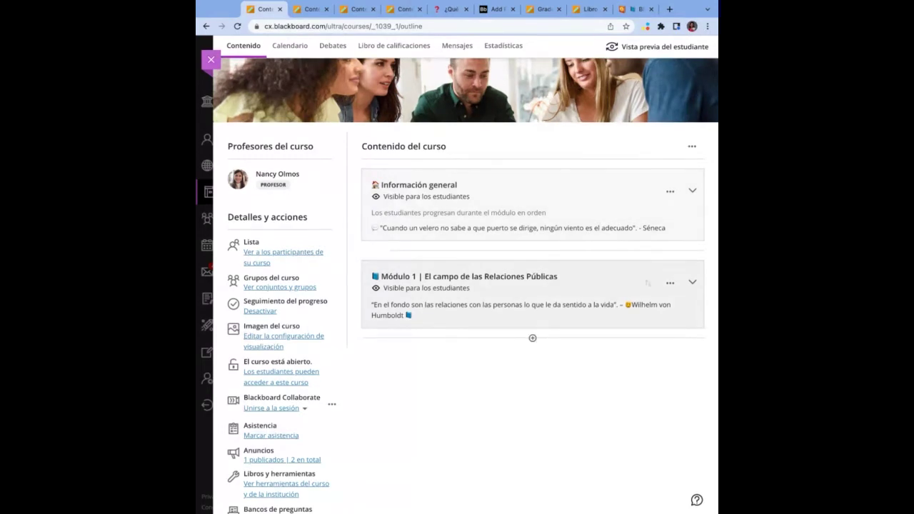
click(605, 300)
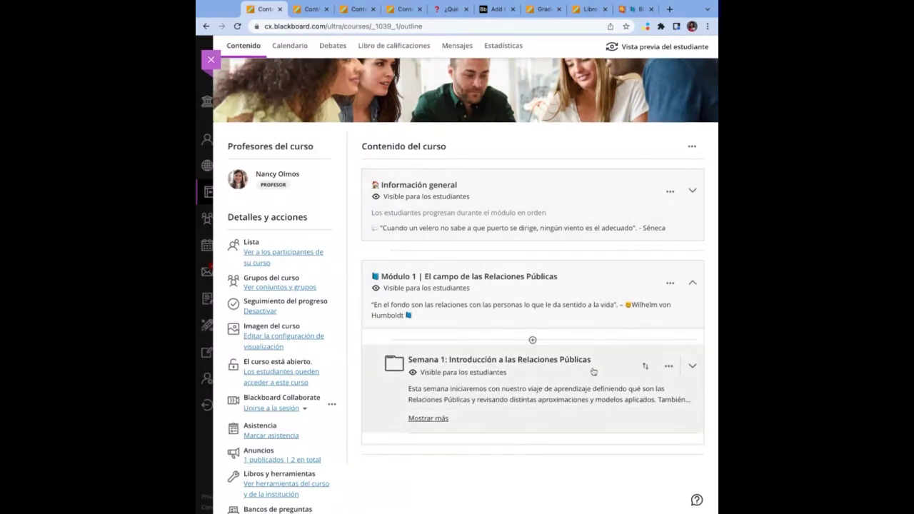
click(566, 192)
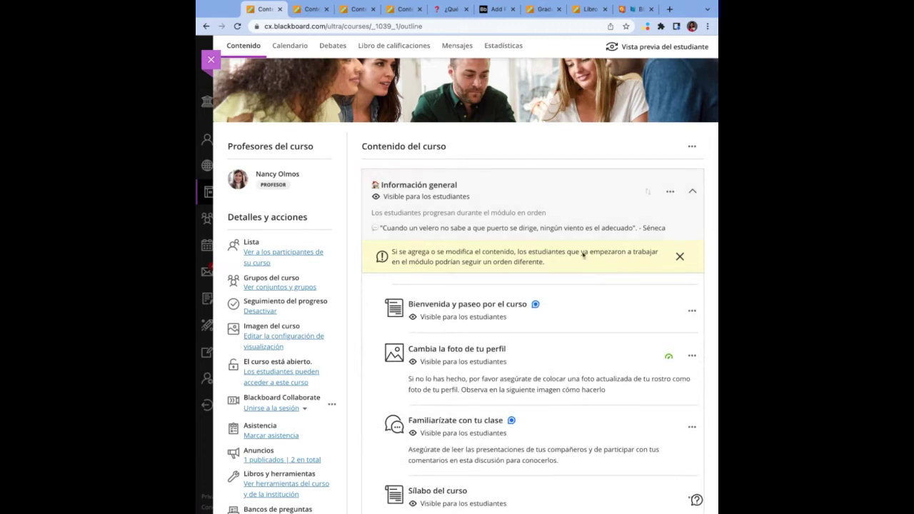
scroll(583, 347, down, 3)
scroll(583, 348, down, 6)
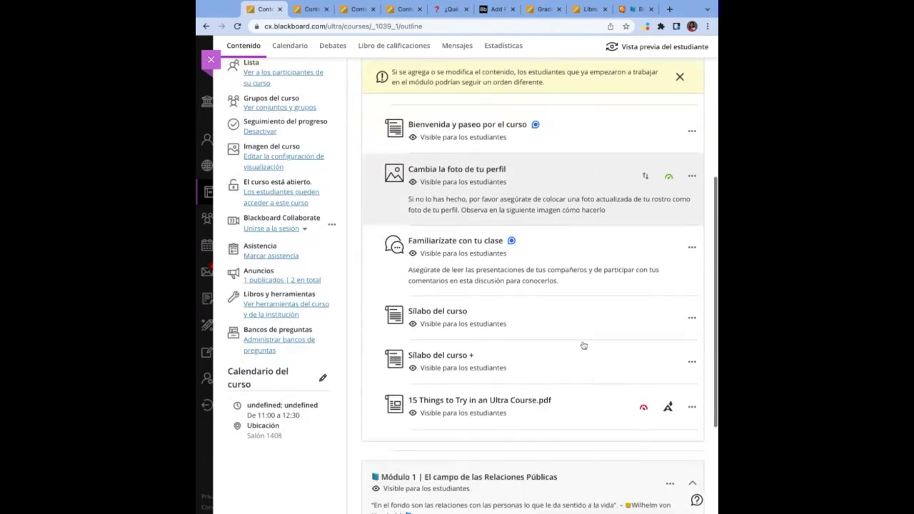
mouse_move(533, 287)
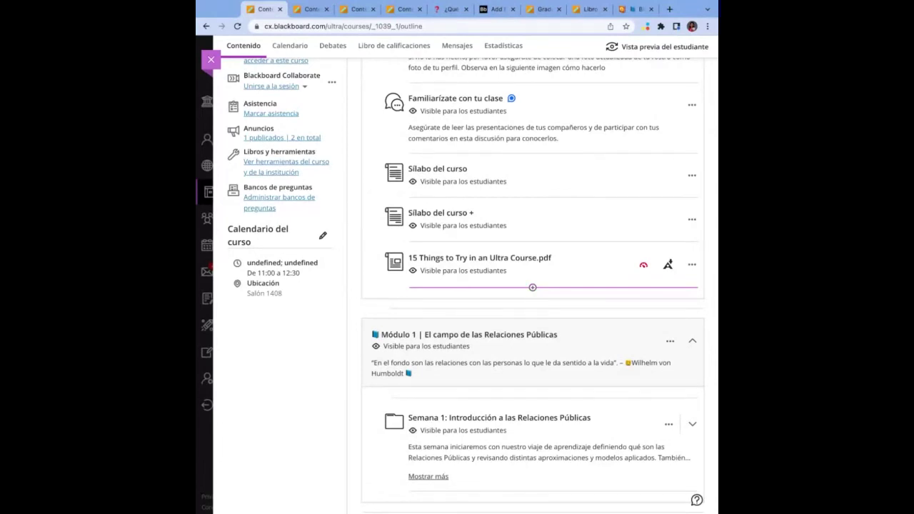
On the Padlet board, close the embed code and sharing panels that are already open
click(452, 8)
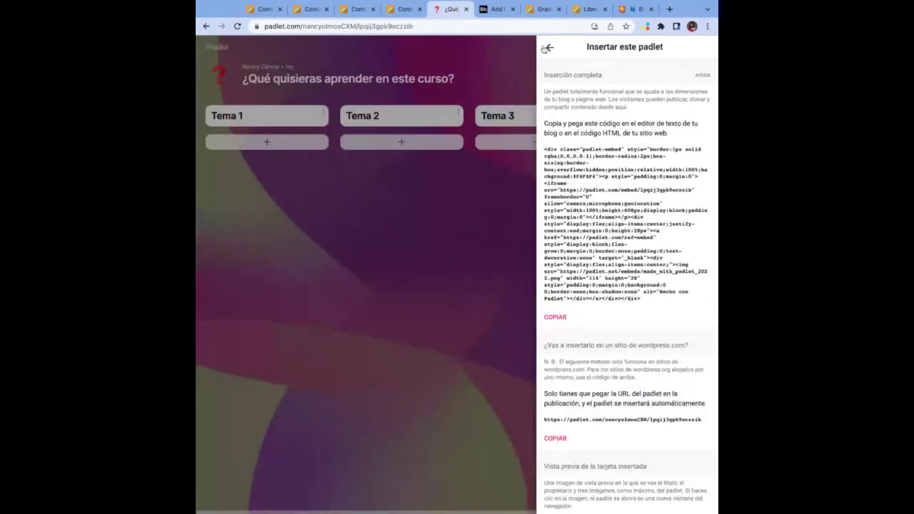
click(547, 47)
click(554, 52)
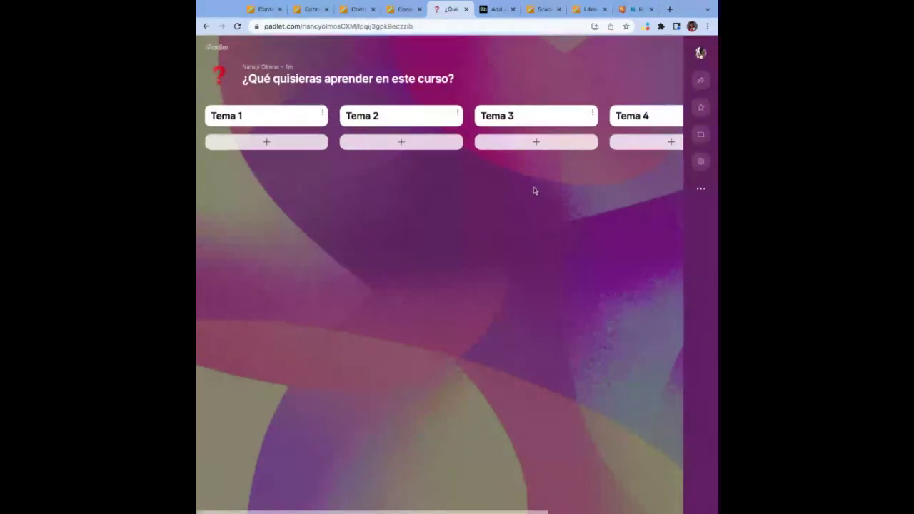
scroll(534, 188, right, 2)
scroll(534, 190, left, 2)
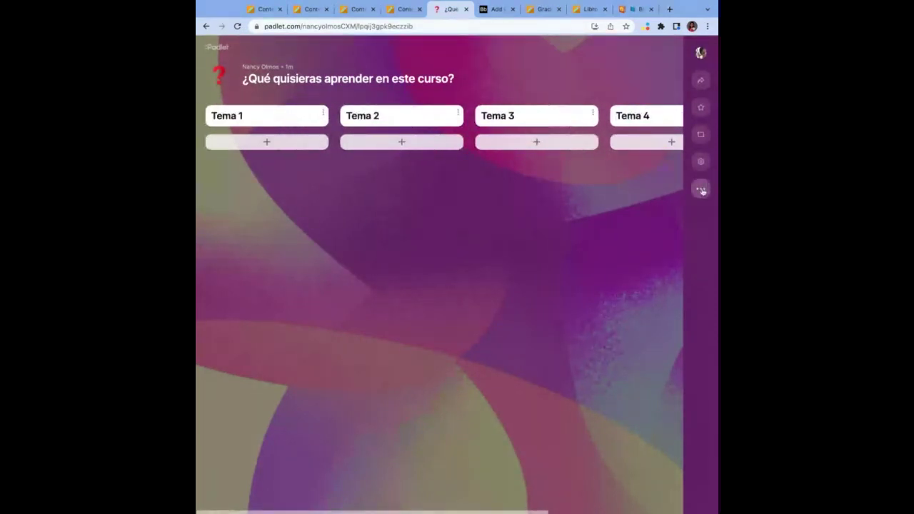
Copy the board's 'Insertar en tu blog o página web' embed code from Share and export
click(702, 190)
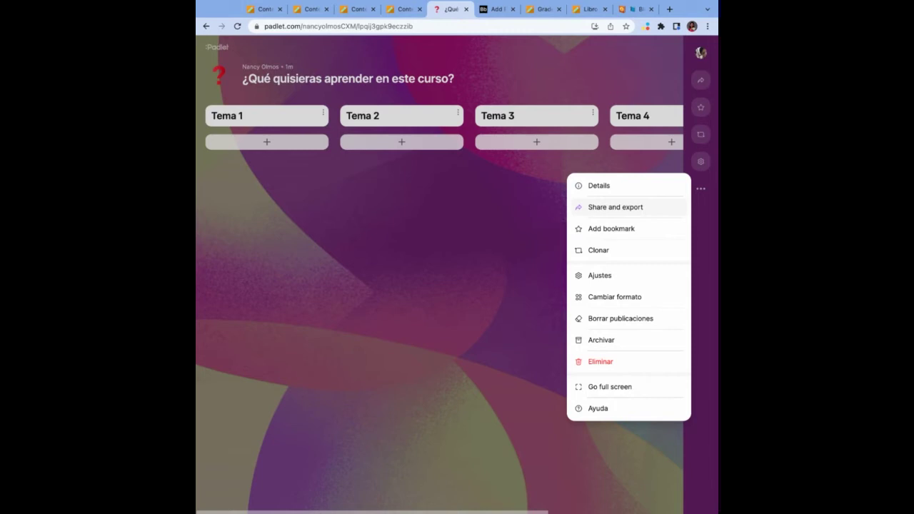
click(616, 208)
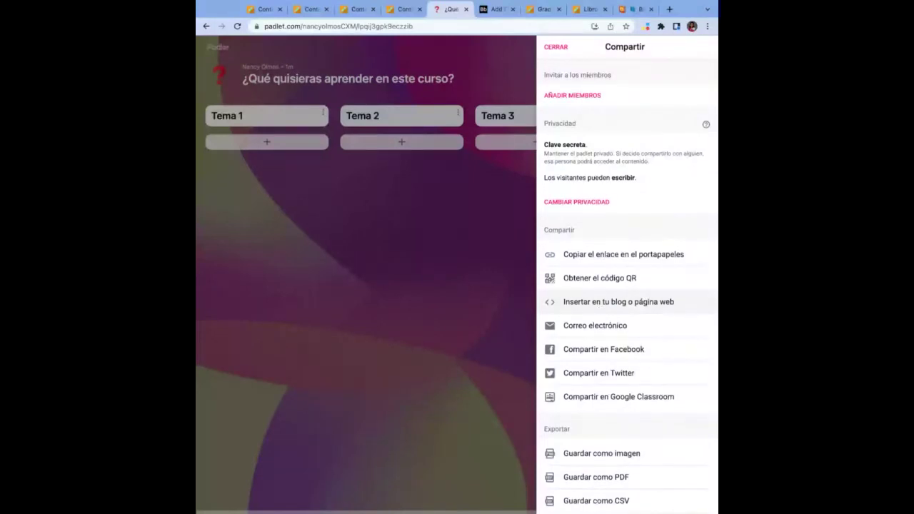
click(618, 301)
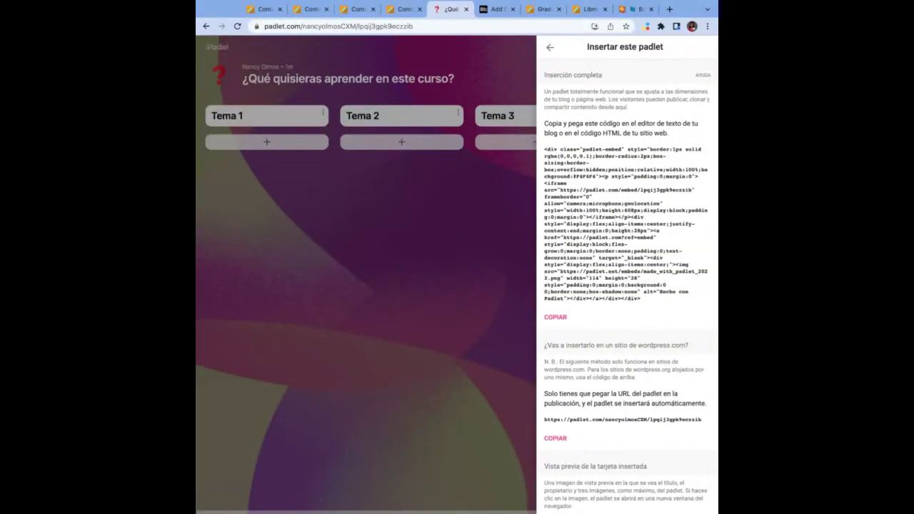
click(554, 317)
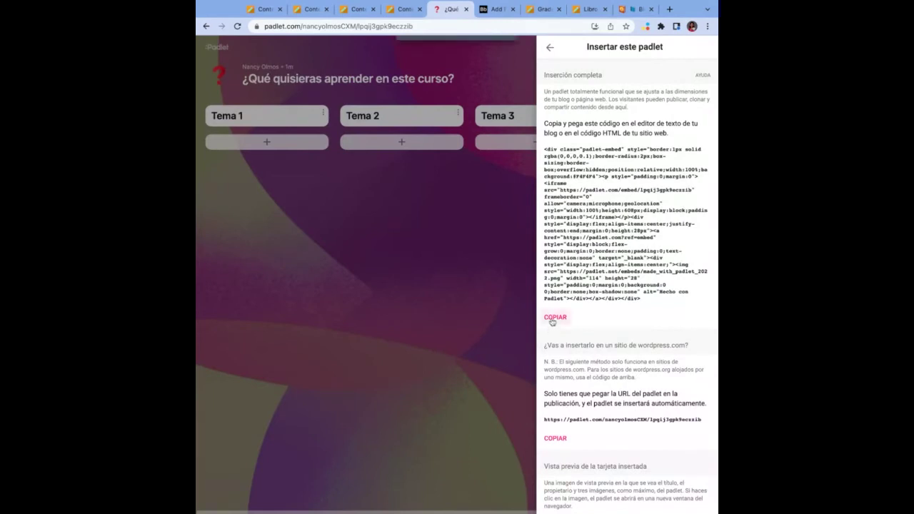
click(258, 10)
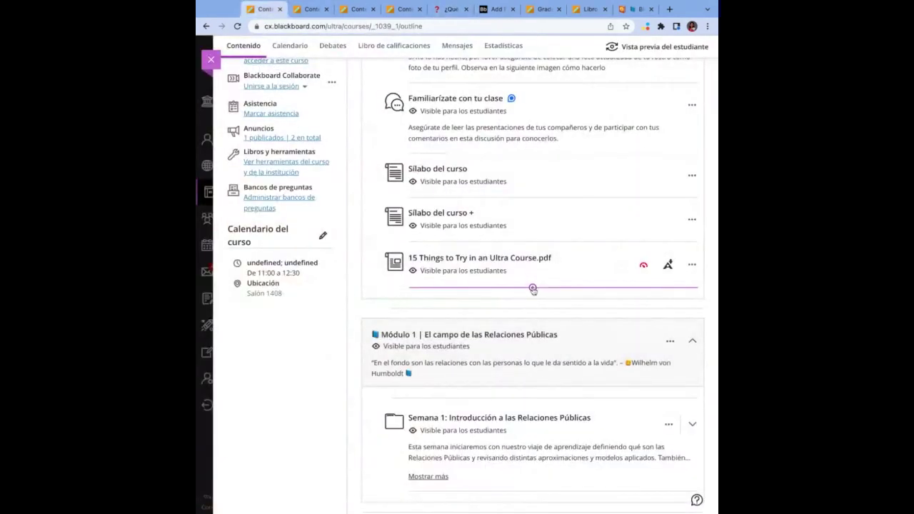
Add a document 'Participa con tus ideas' below the PDF item and insert an HTML block
click(533, 288)
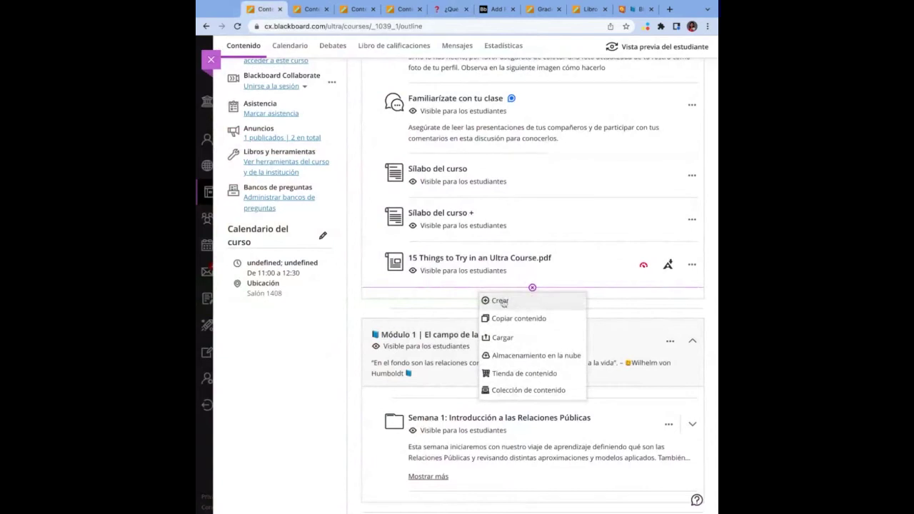
click(503, 303)
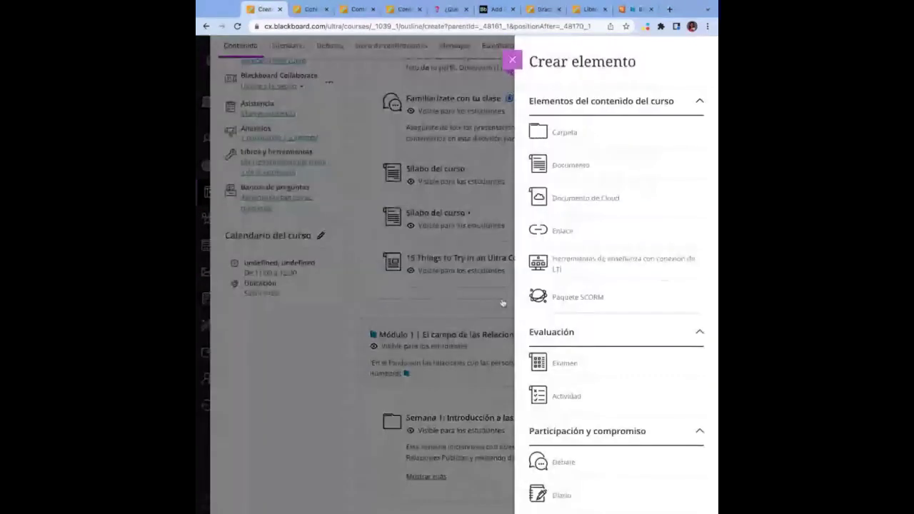
click(561, 165)
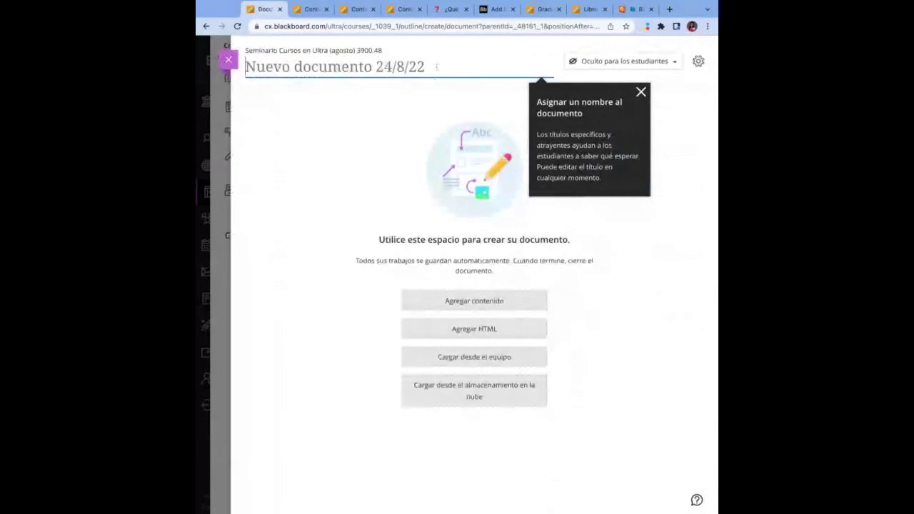
text(Partic)
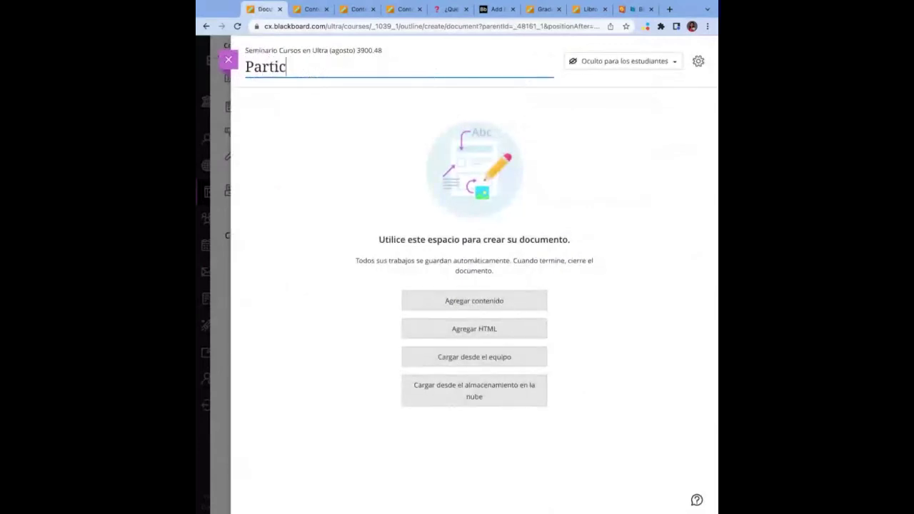
text(ipa con tus )
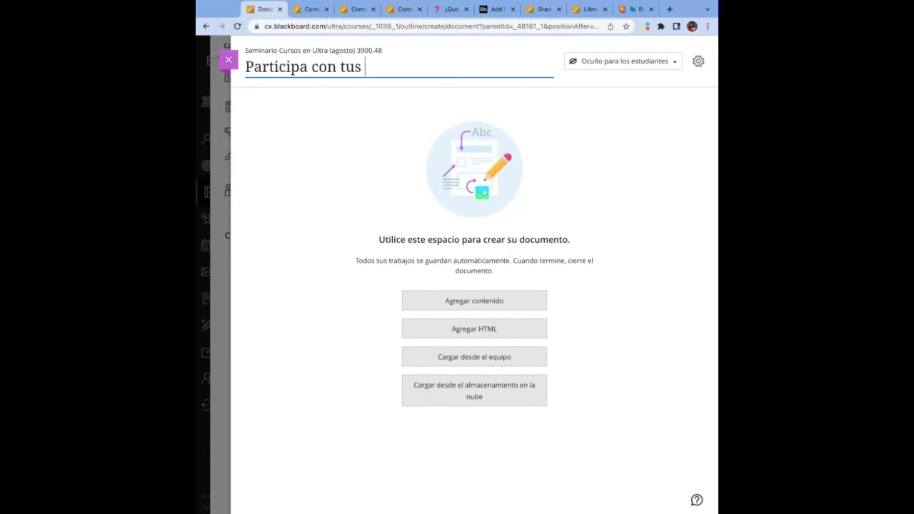
text(ideas)
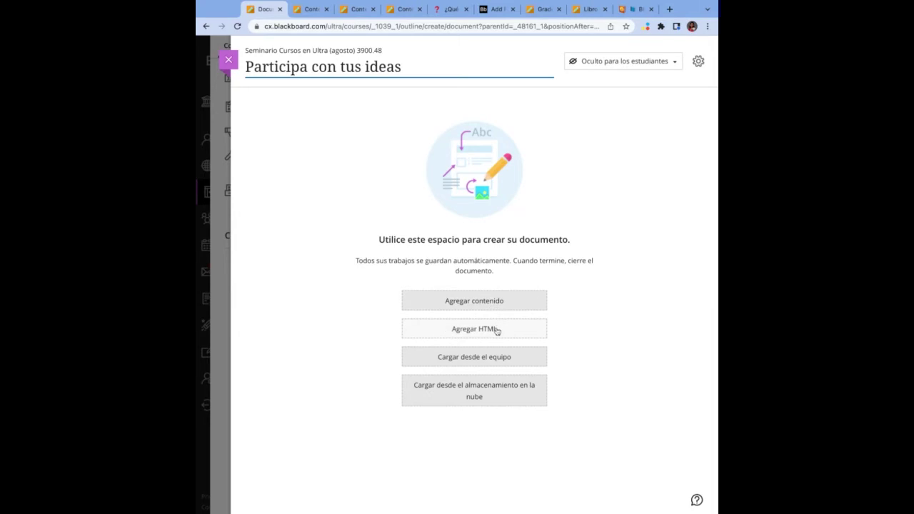
click(496, 328)
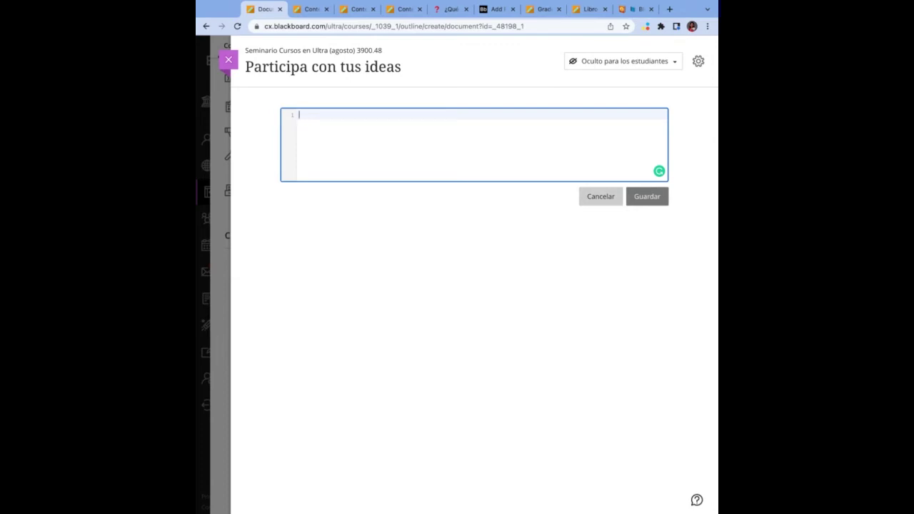
Paste the copied Padlet embed code into the HTML block and save it
key(ctrl+v)
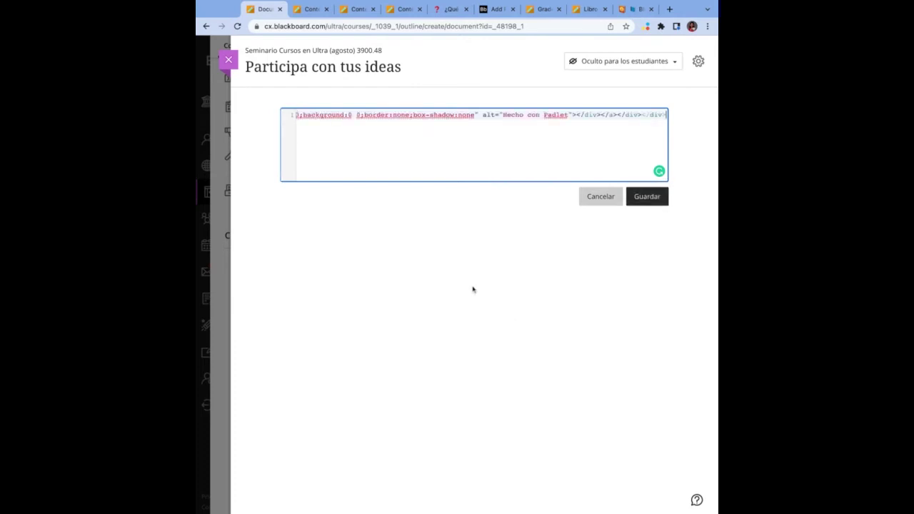
scroll(474, 172, left, 10)
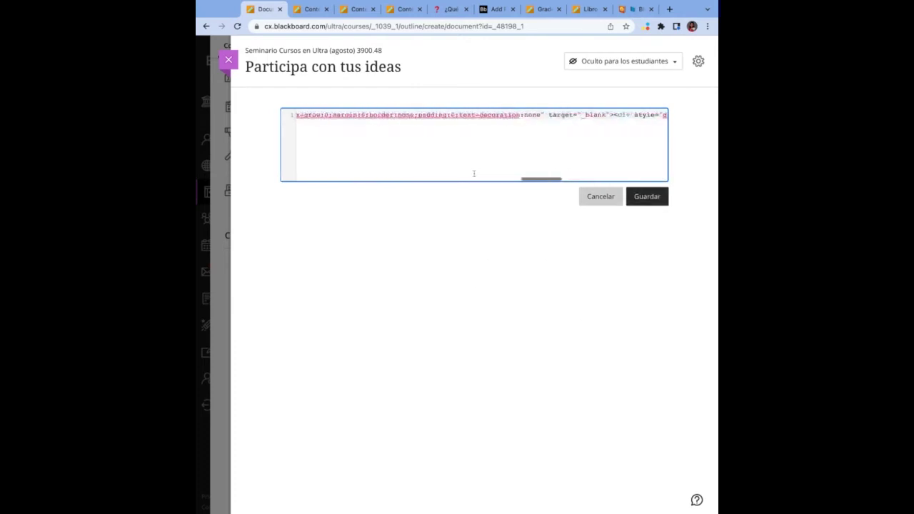
scroll(473, 174, left, 10)
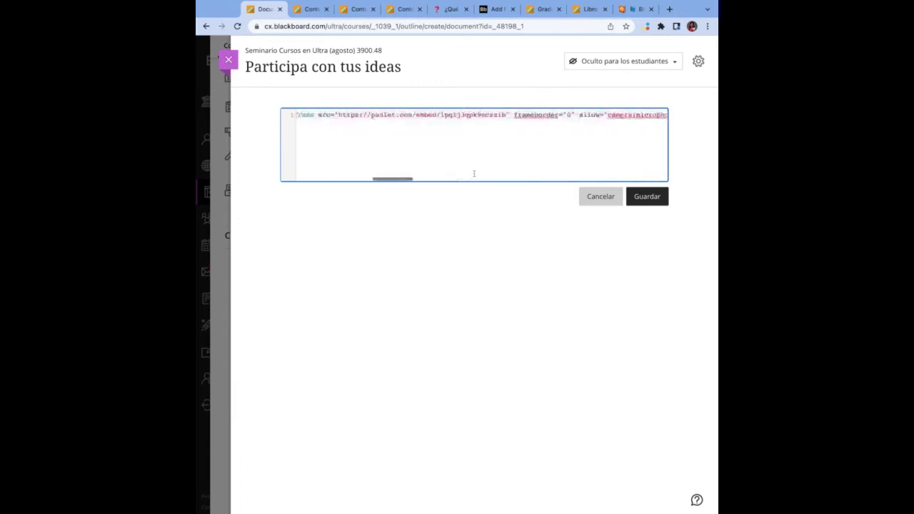
click(647, 198)
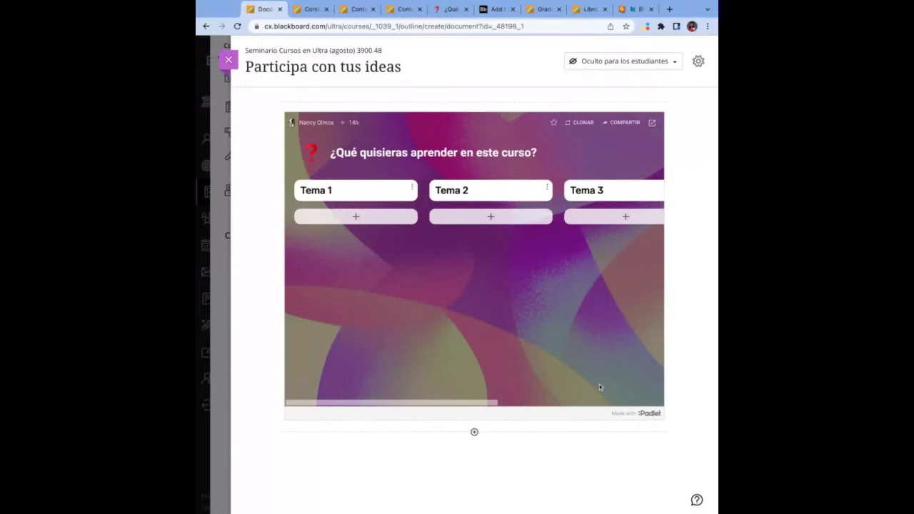
scroll(600, 387, right, 3)
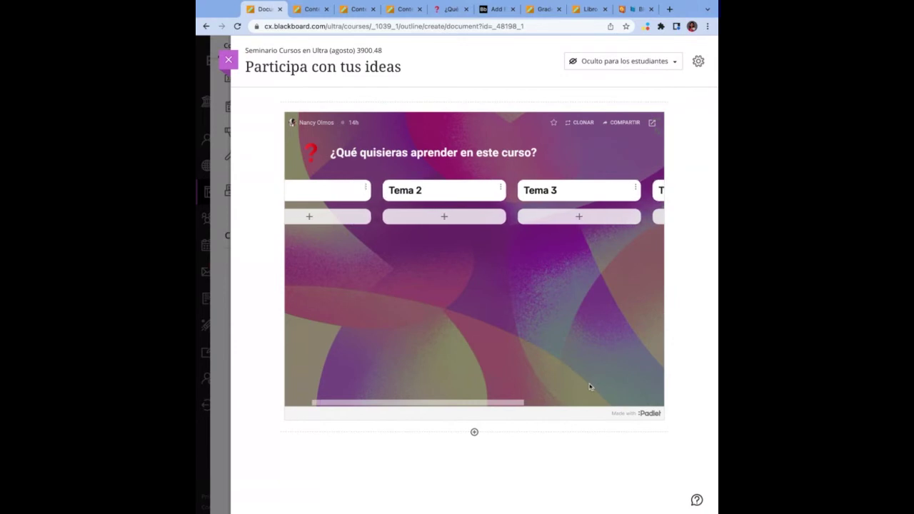
scroll(591, 386, right, 5)
scroll(591, 382, left, 6)
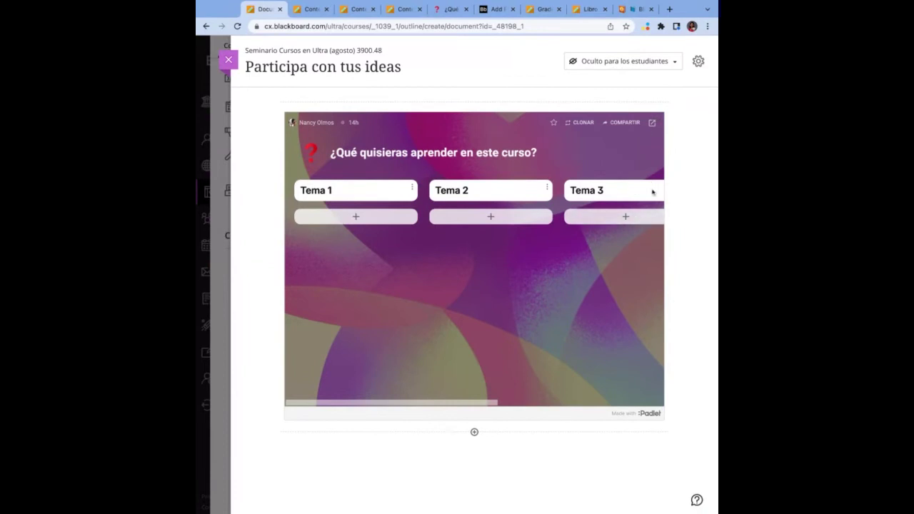
click(660, 121)
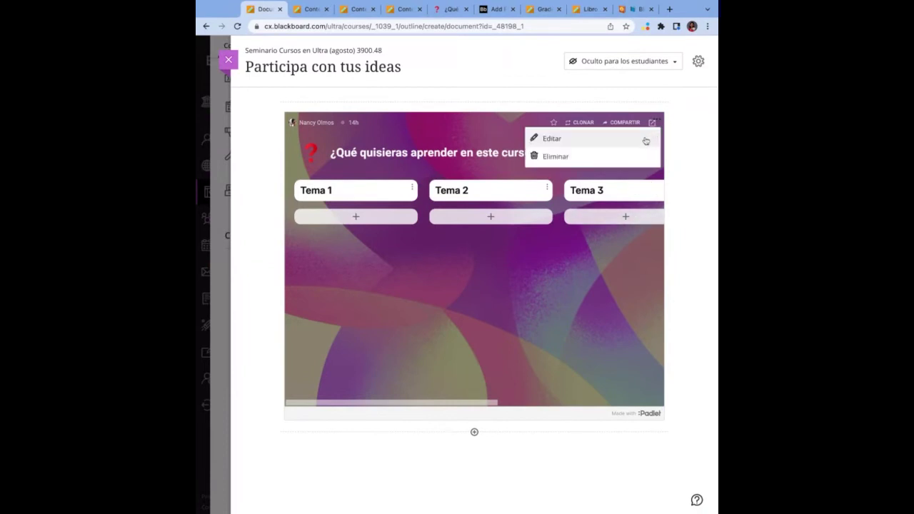
click(597, 144)
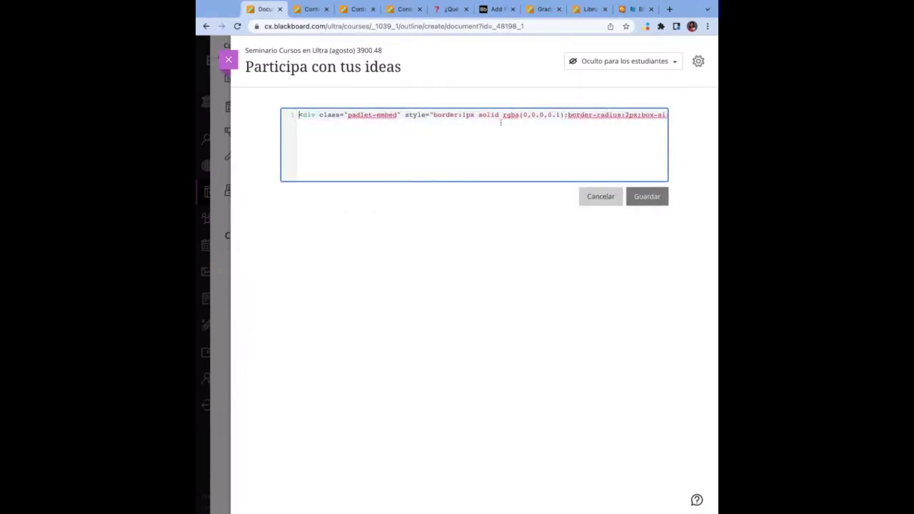
scroll(552, 125, right, 6)
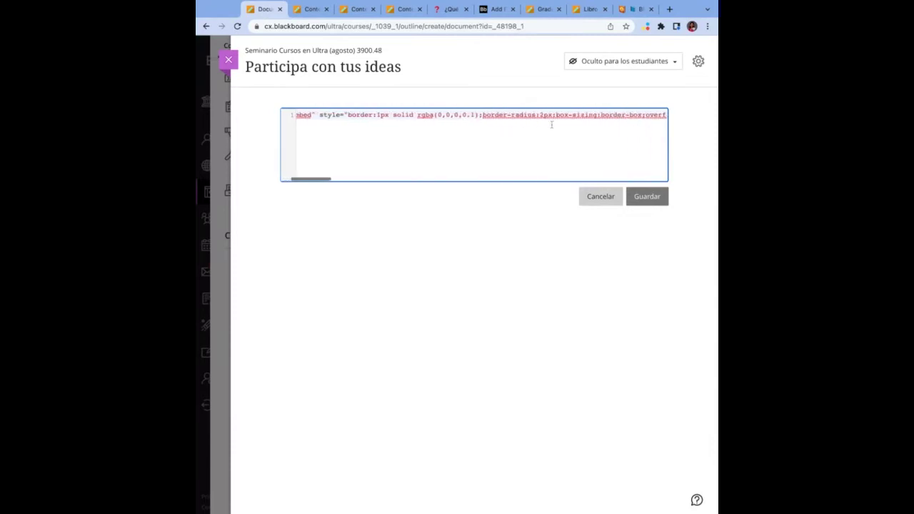
scroll(564, 121, right, 5)
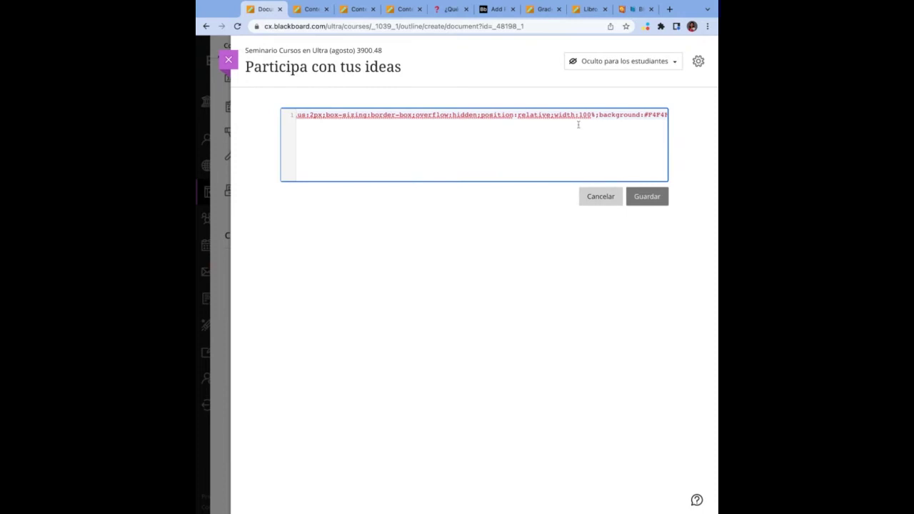
click(603, 200)
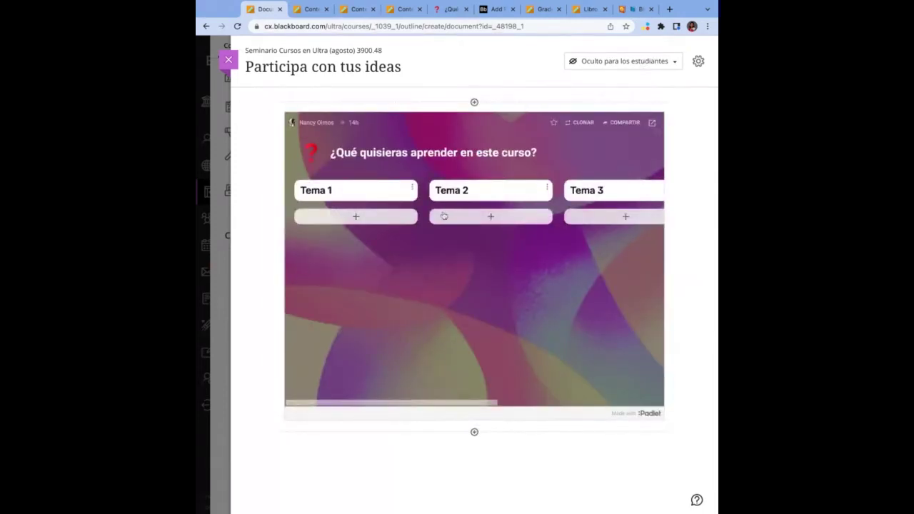
click(357, 218)
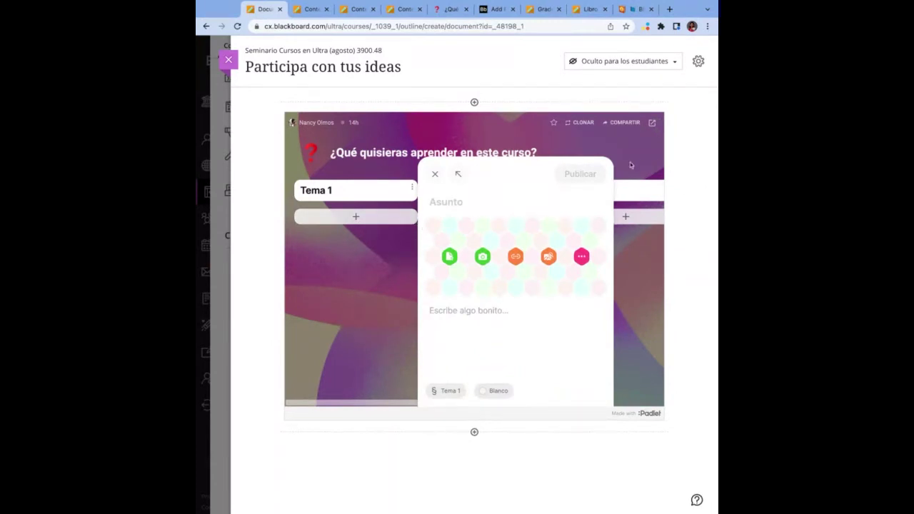
click(435, 173)
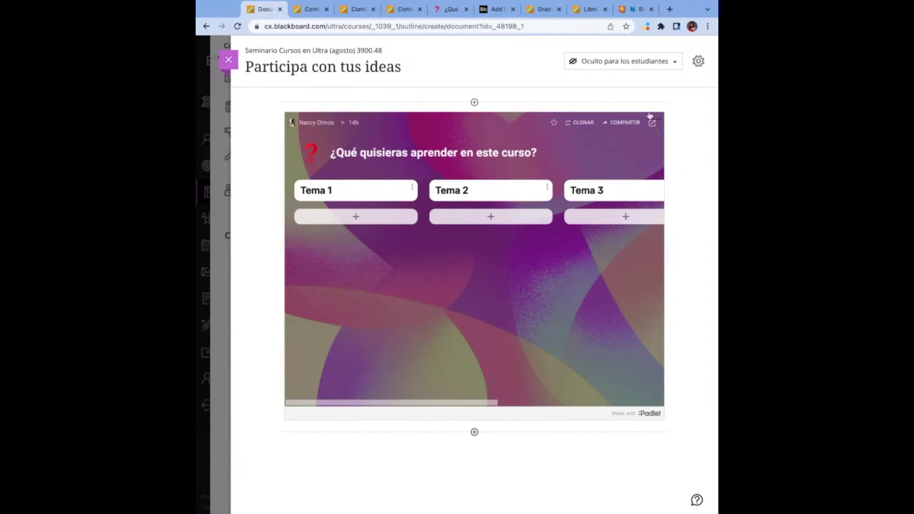
click(616, 69)
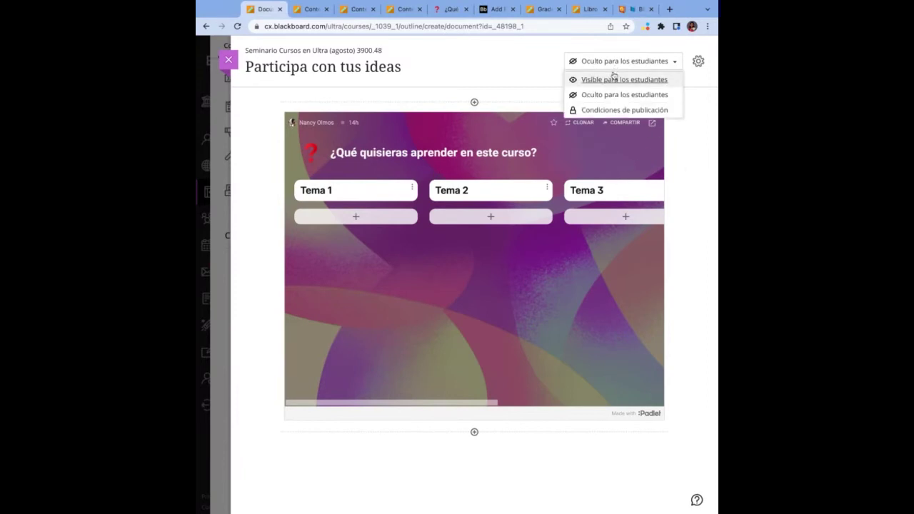
Set the page to Visible para los estudiantes and add '¡Bienvenidos al espacio de colaboración!' above the Padlet
click(614, 79)
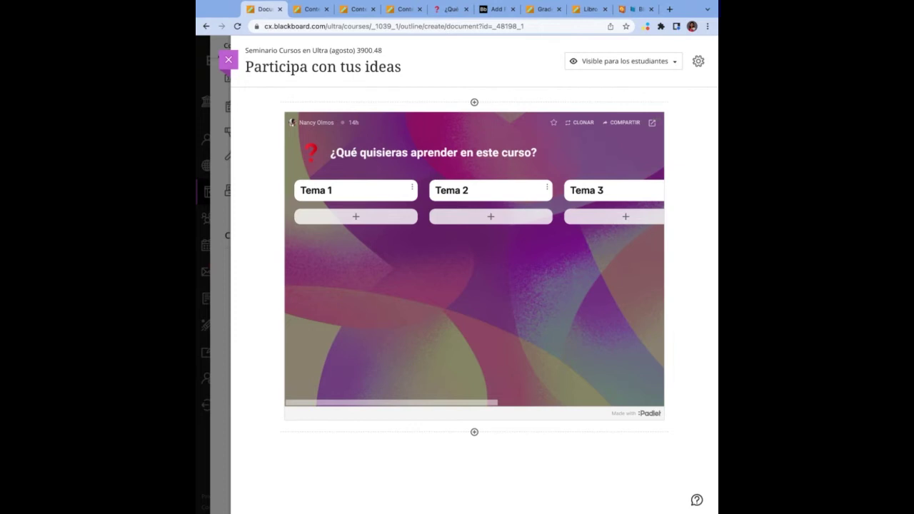
click(475, 103)
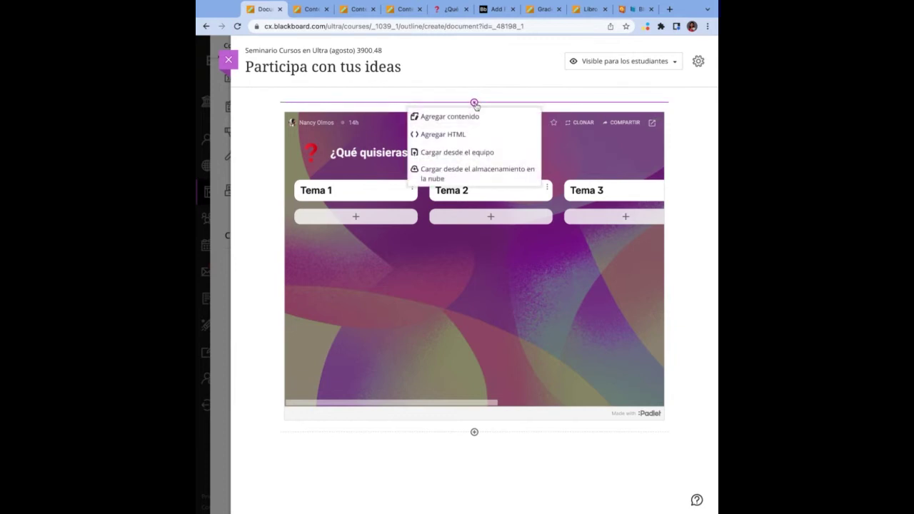
click(461, 116)
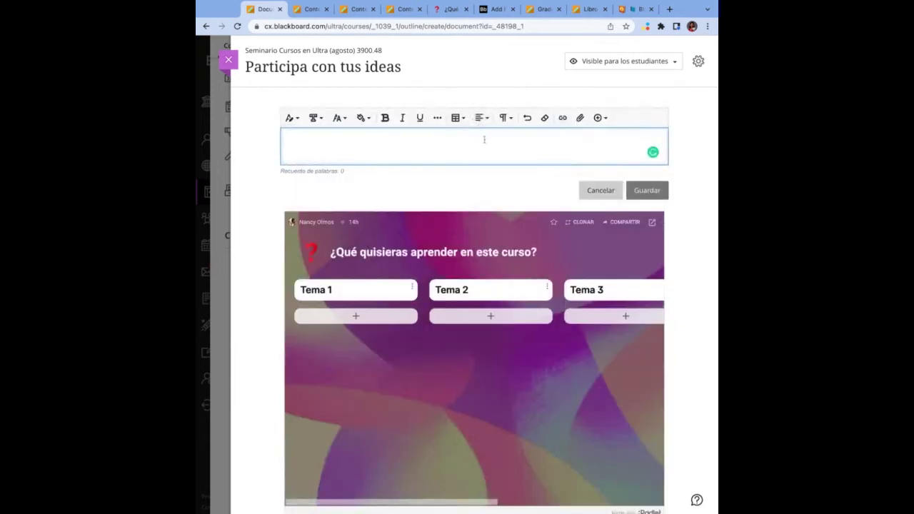
text(Bien)
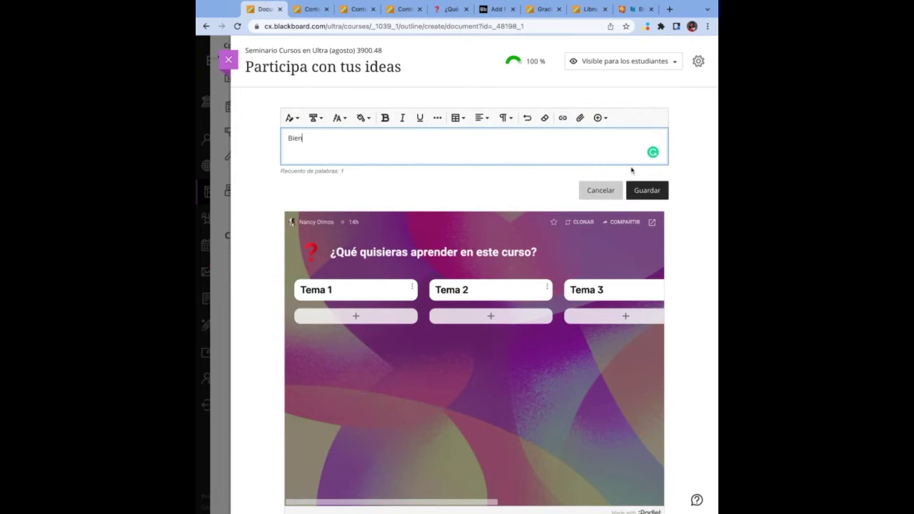
text(c)
key(BackSpace)
text(venidos al espacio de colabora)
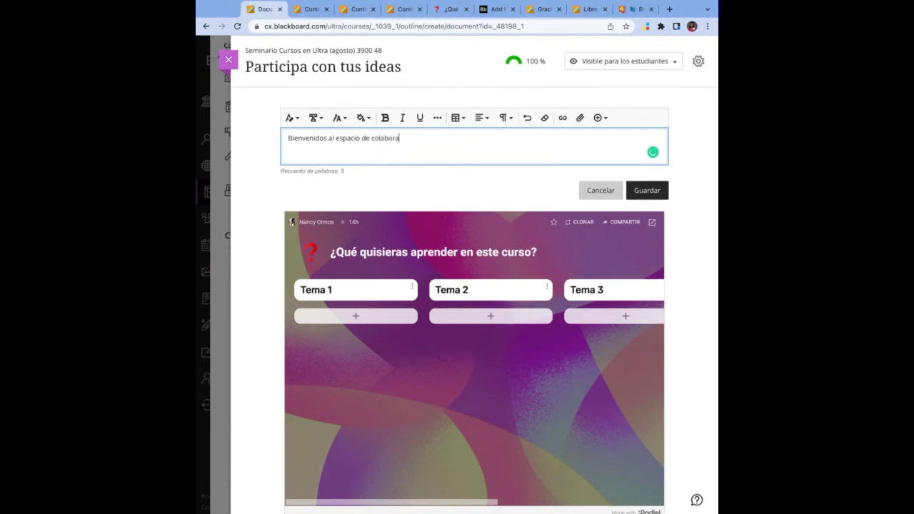
text(ción!)
click(289, 138)
click(652, 189)
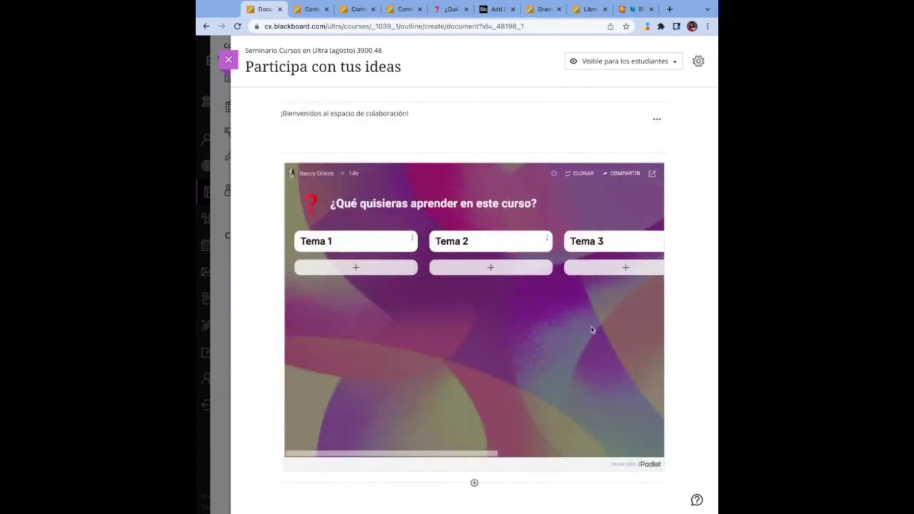
Look at the insert-content choices below the Padlet, then go to the I Love HTML course
scroll(500, 439, down, 1)
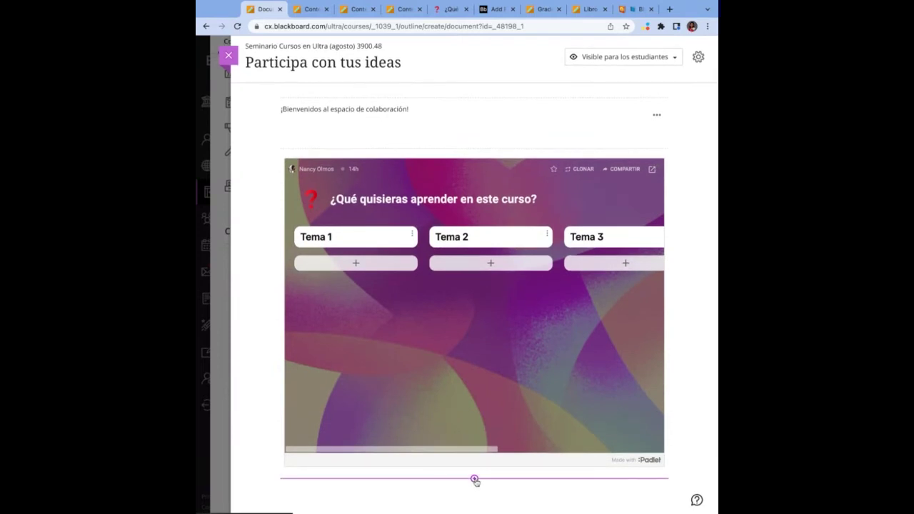
click(474, 480)
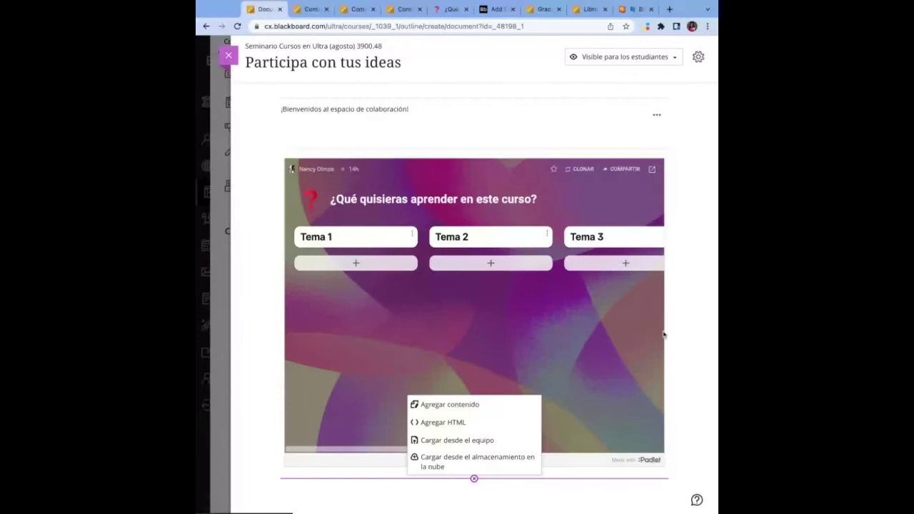
click(688, 333)
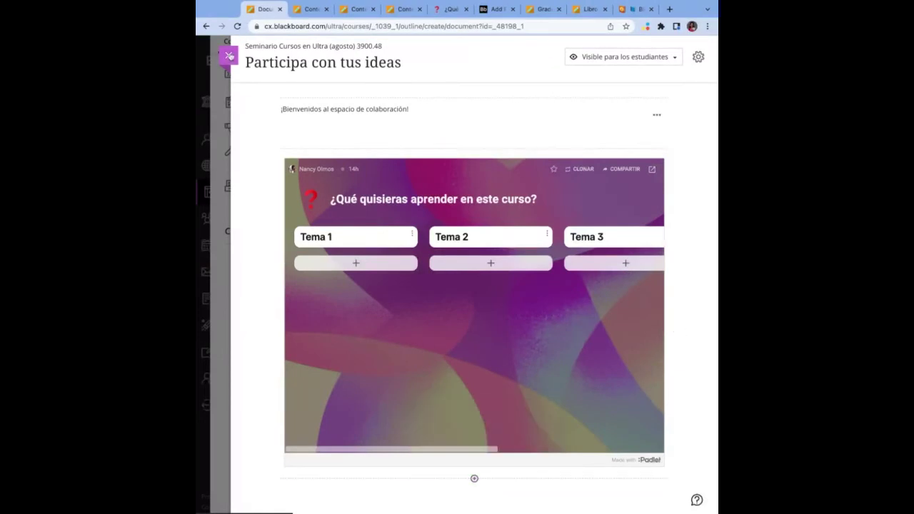
click(403, 10)
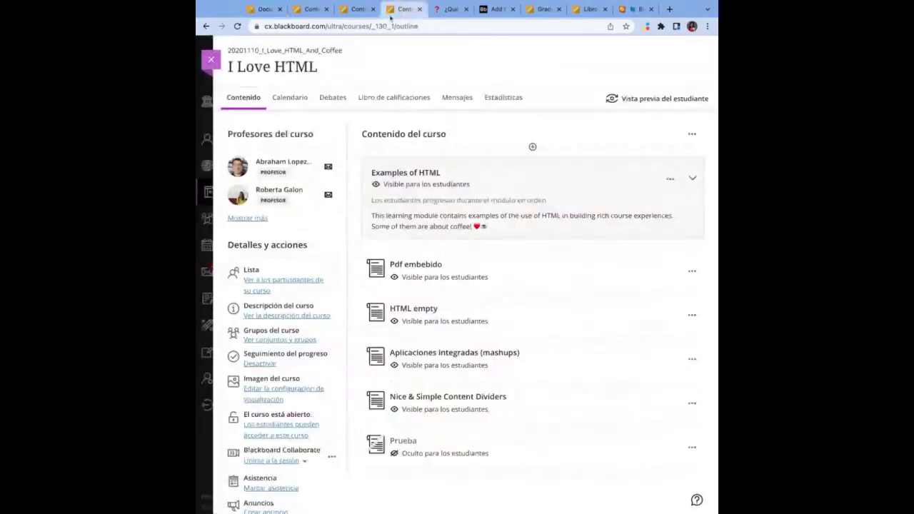
Start the student preview, expand Examples of HTML and open Example 1 - Regular HTML
click(672, 100)
click(508, 207)
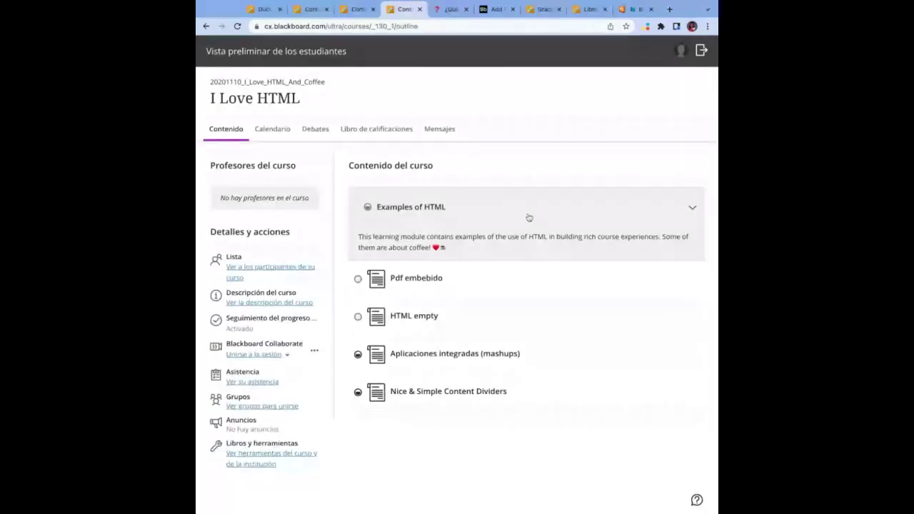
click(693, 210)
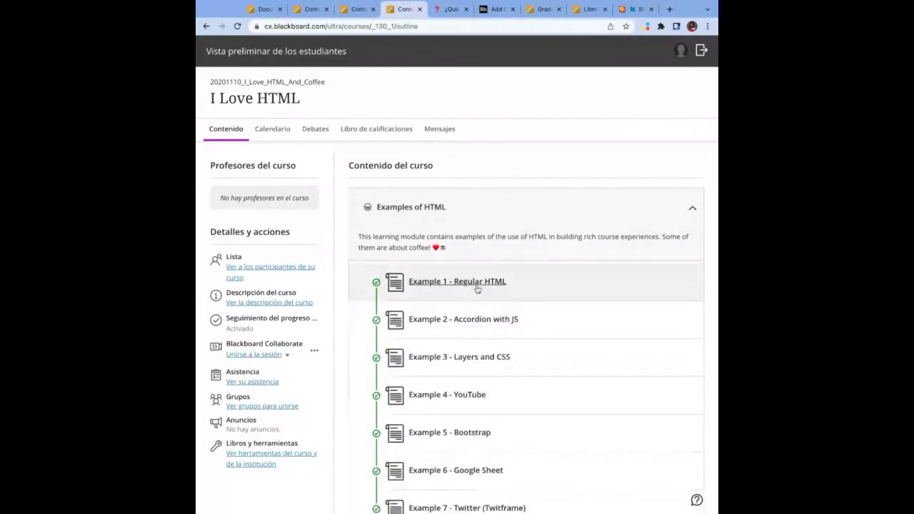
click(478, 289)
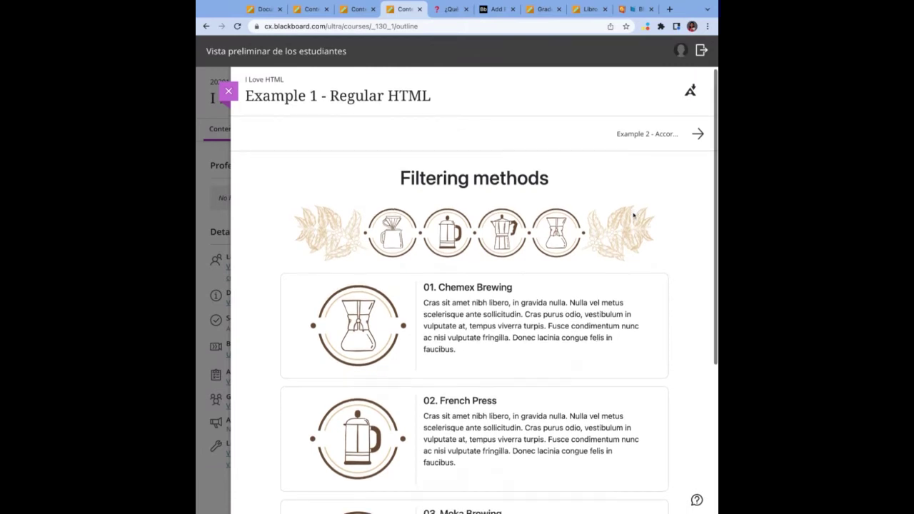
In Example 2 - Accordion with JS, toggle the Chemex, French Press, Moka and V60 sections
scroll(633, 213, down, 3)
scroll(633, 213, up, 3)
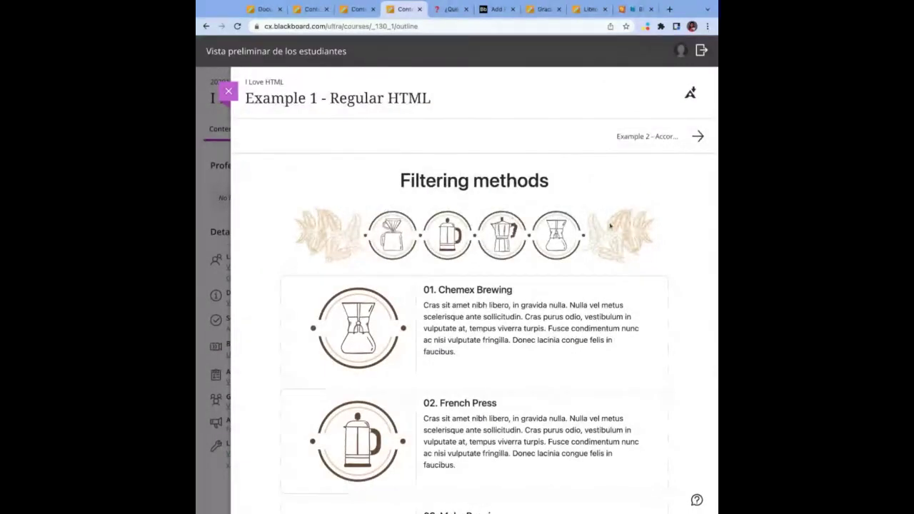
click(655, 141)
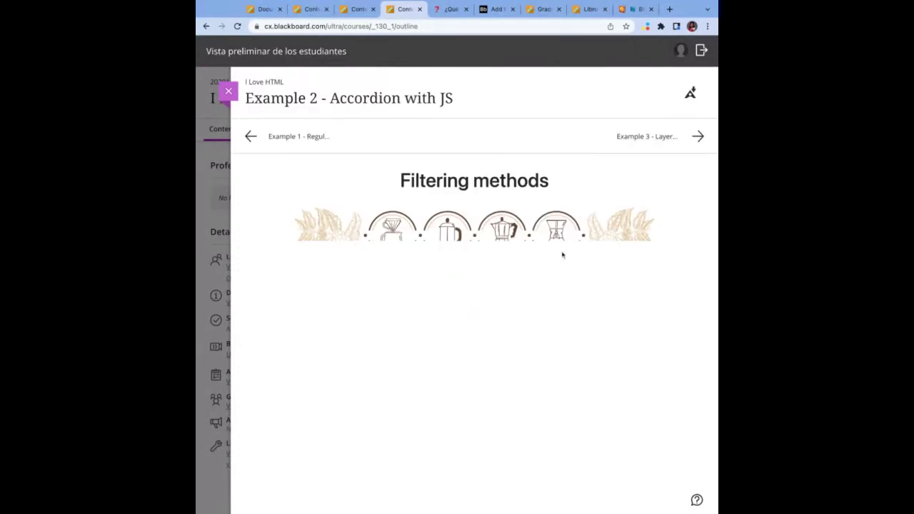
scroll(557, 272, down, 1)
click(537, 288)
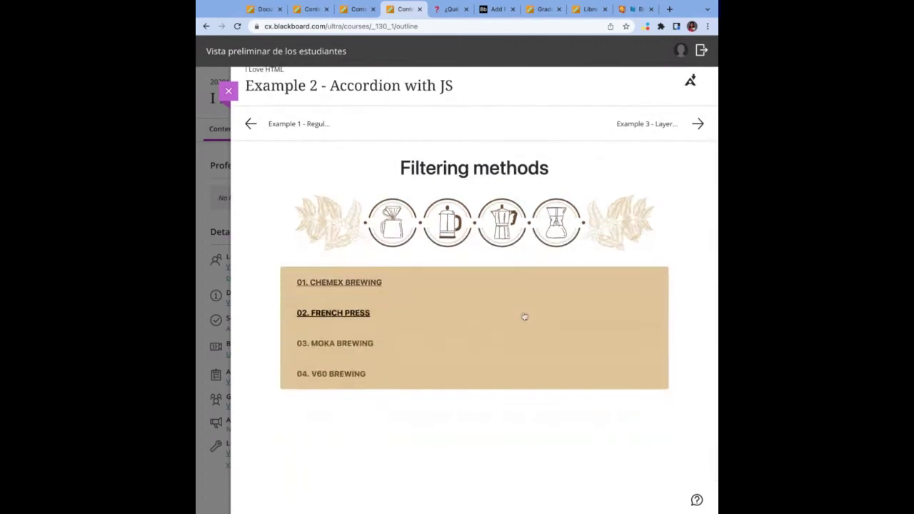
click(523, 313)
scroll(523, 322, down, 1)
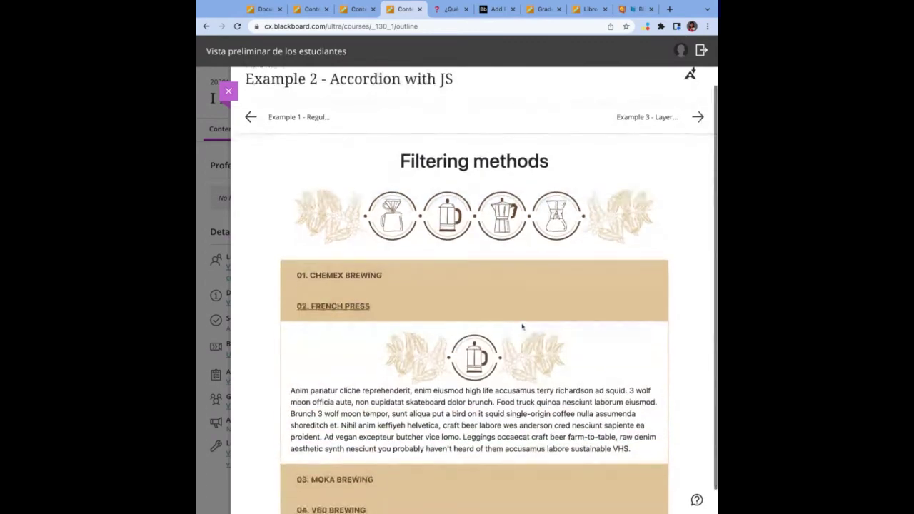
click(435, 477)
scroll(479, 485, down, 1)
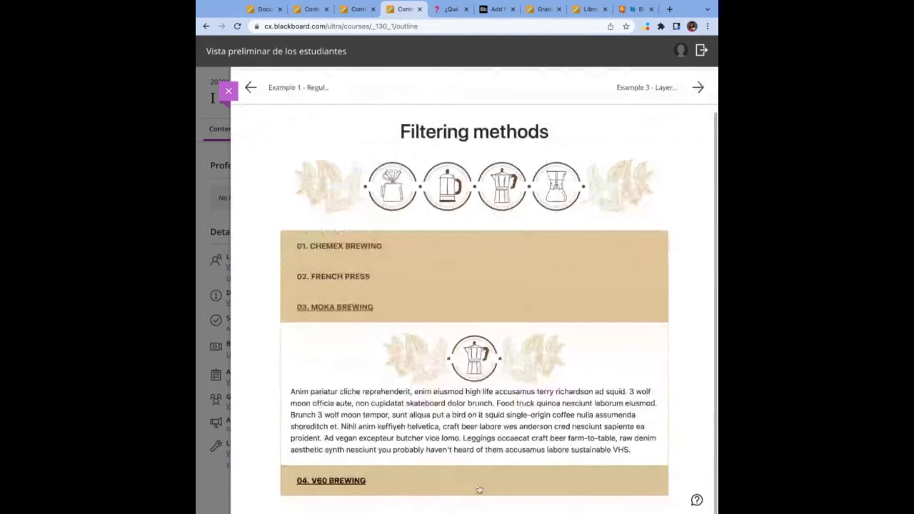
click(480, 487)
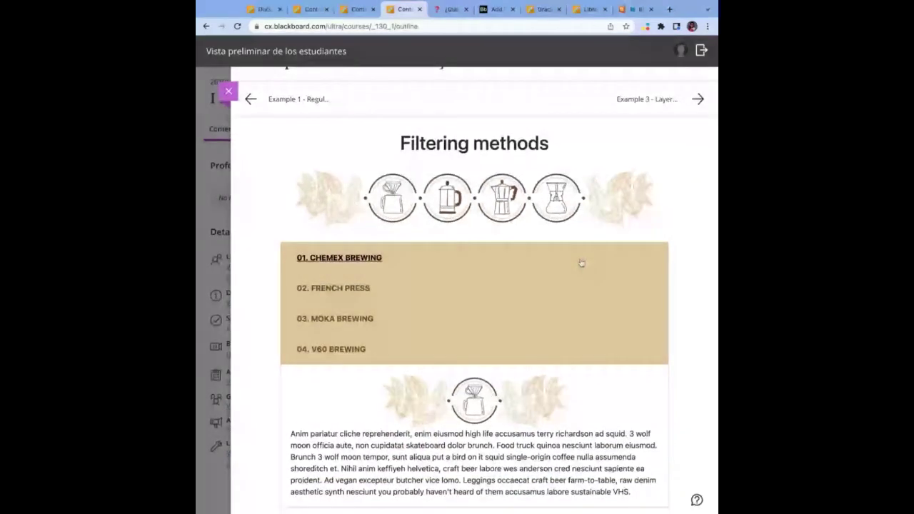
click(582, 264)
scroll(582, 261, up, 1)
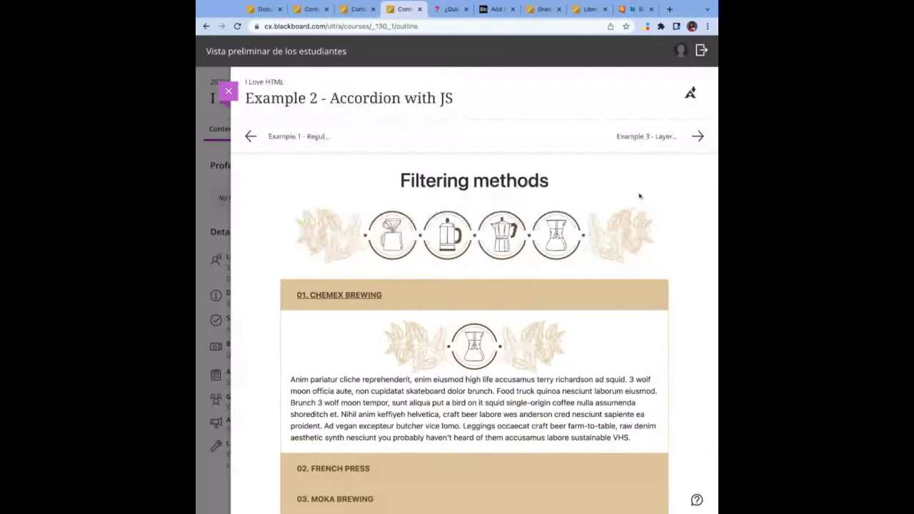
Browse Example 3 - Layers and CSS and Example 4 - YouTube, ending on Example 5 - Bootstrap
click(646, 136)
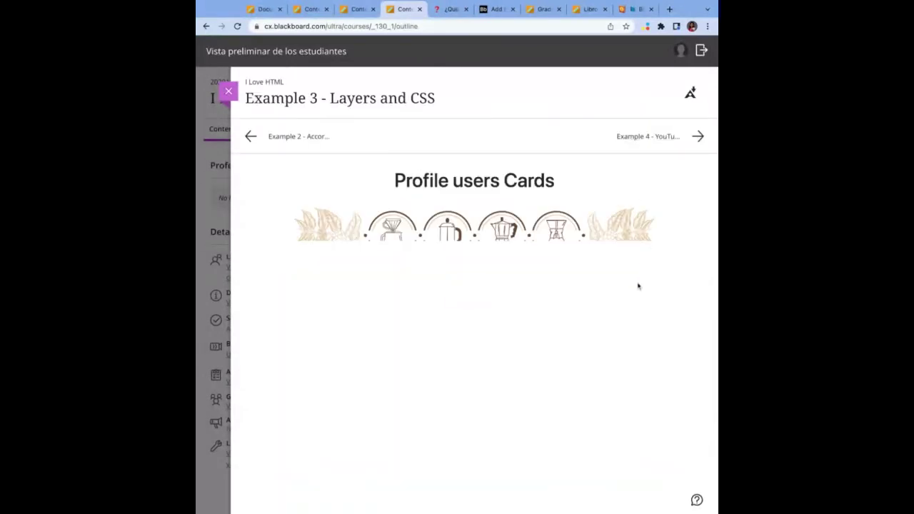
scroll(640, 293, down, 5)
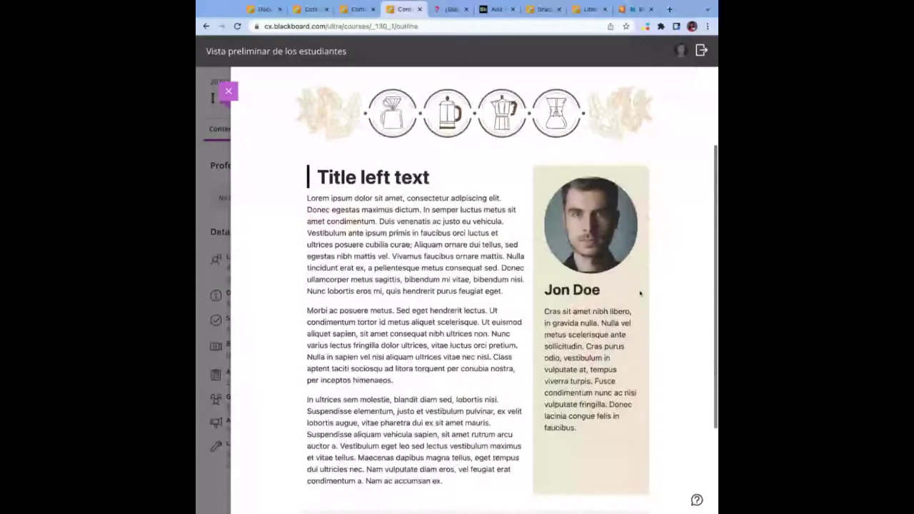
scroll(640, 293, up, 3)
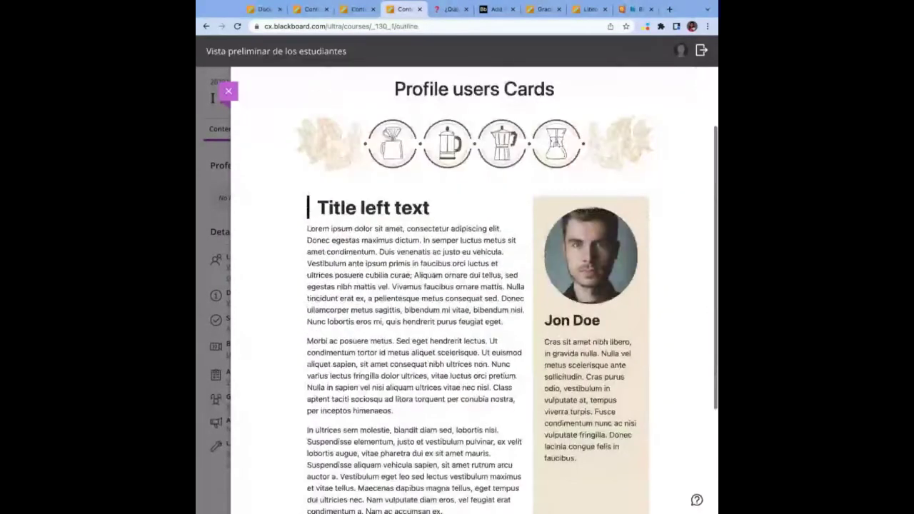
scroll(475, 293, up, 3)
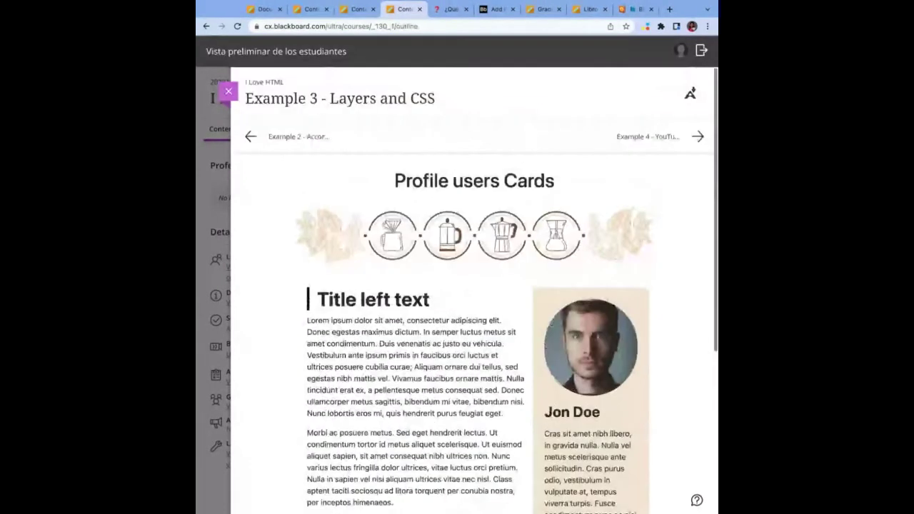
click(662, 135)
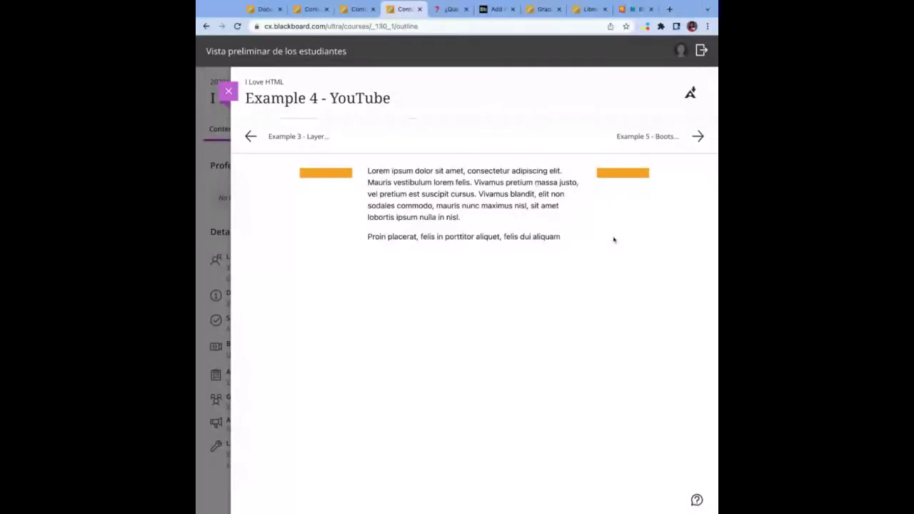
scroll(613, 240, down, 5)
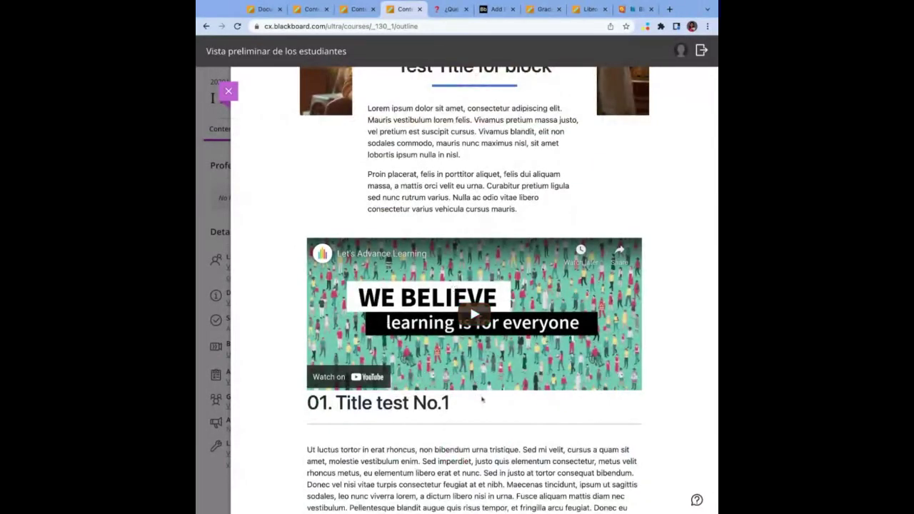
scroll(482, 400, down, 1)
scroll(481, 400, down, 1)
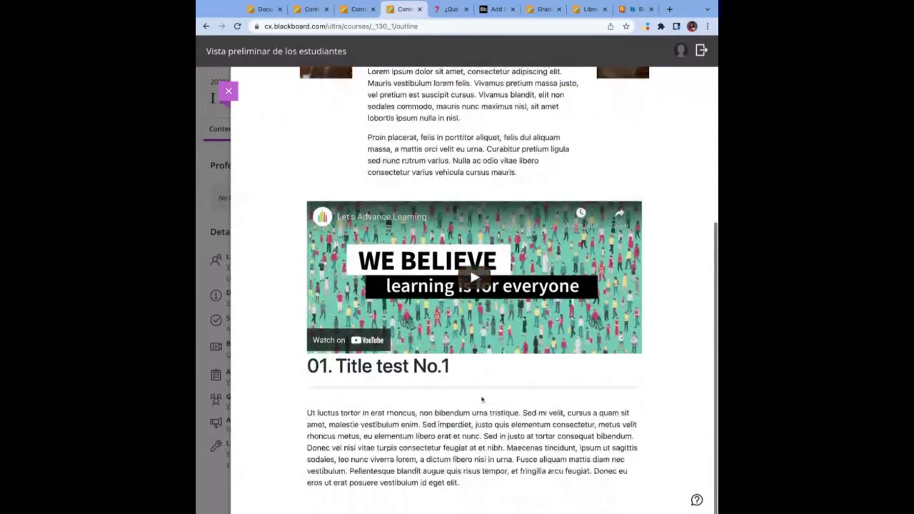
scroll(488, 392, up, 6)
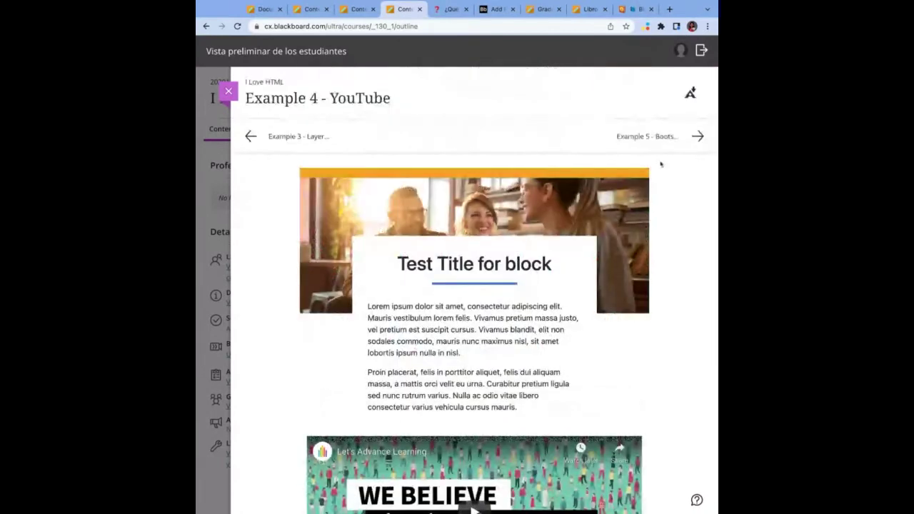
click(650, 137)
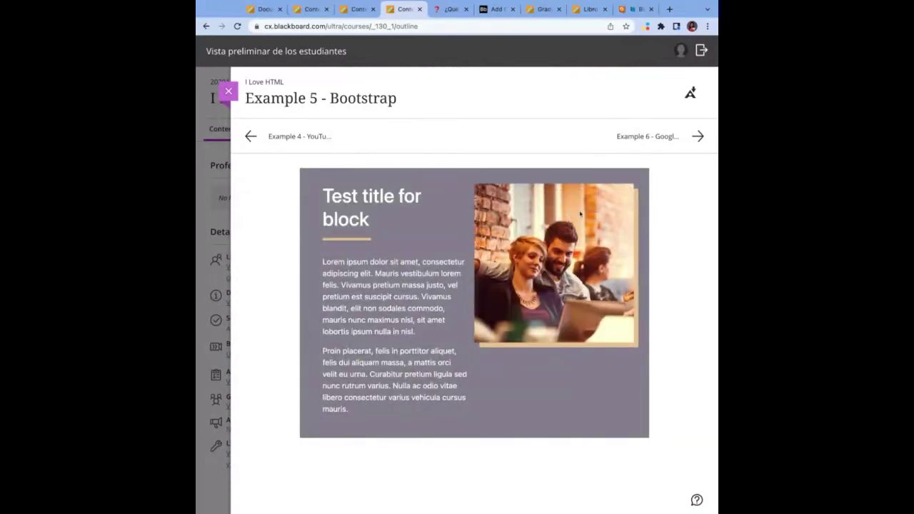
Open Example 6 and scroll through its embedded Google Sheet
click(649, 137)
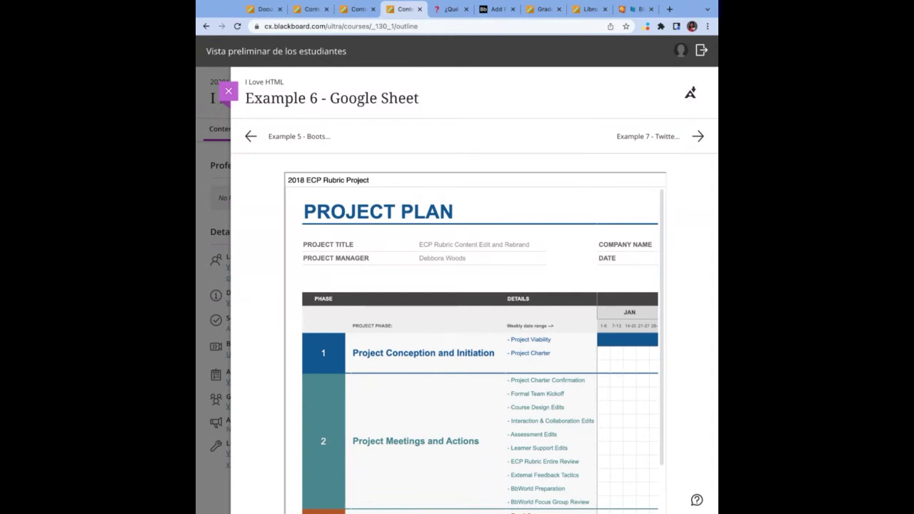
scroll(592, 263, down, 2)
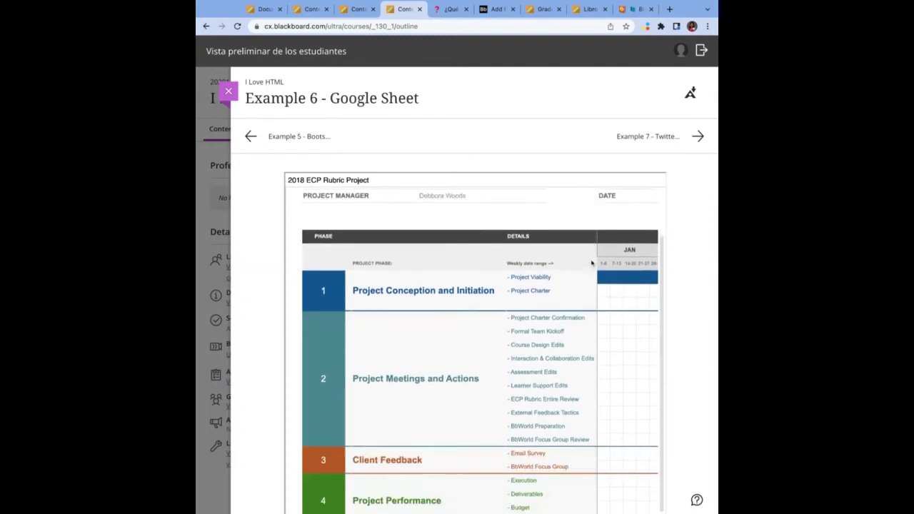
scroll(592, 264, down, 4)
scroll(537, 279, up, 5)
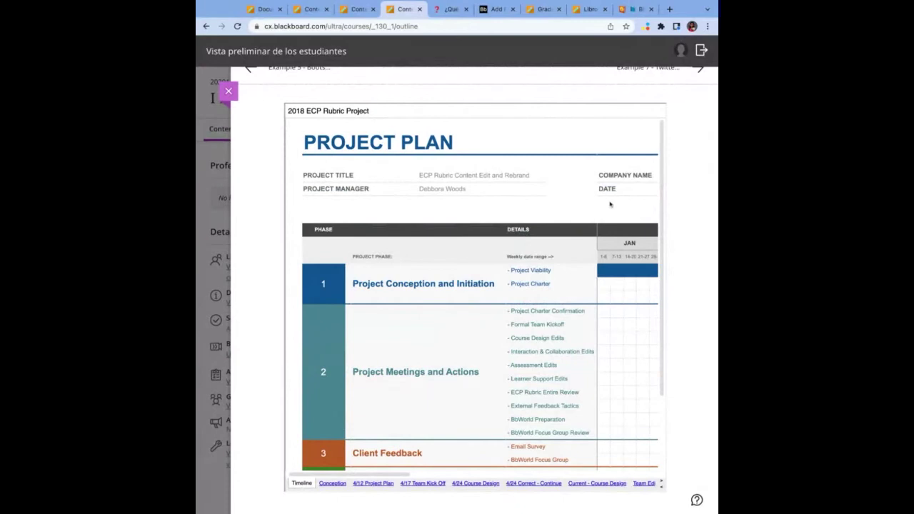
scroll(629, 180, up, 2)
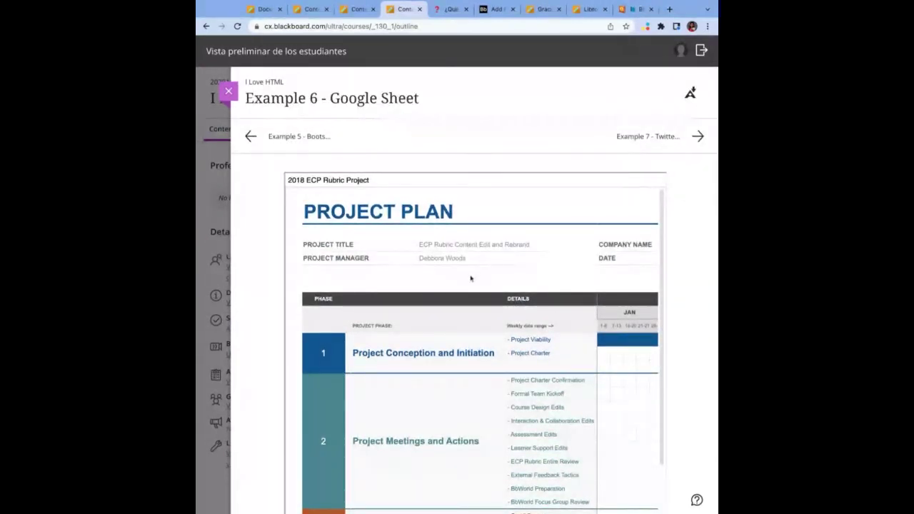
Play the video in the Twitter example, then continue to Example 8 - Prezi
click(645, 137)
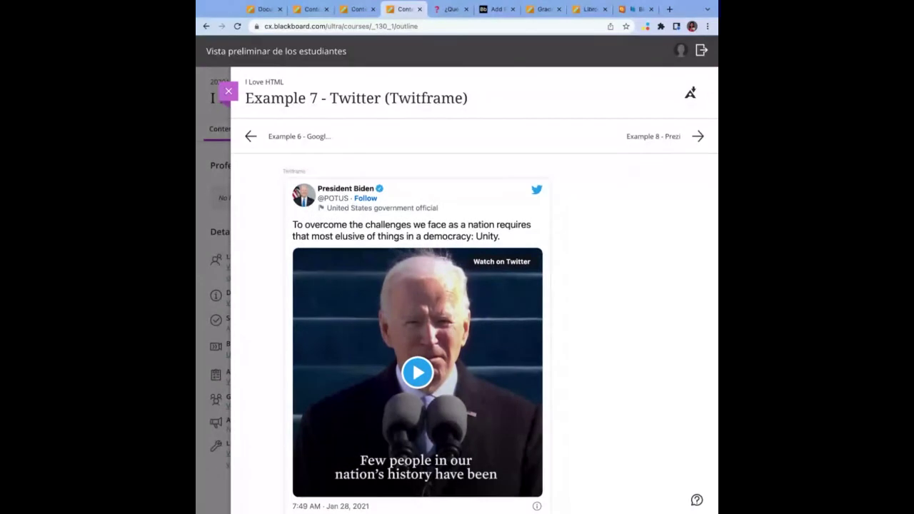
click(418, 373)
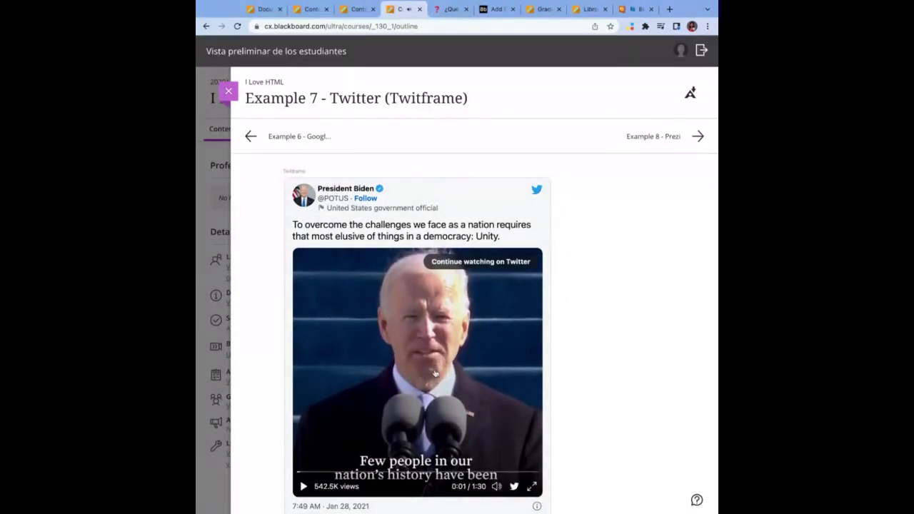
click(657, 137)
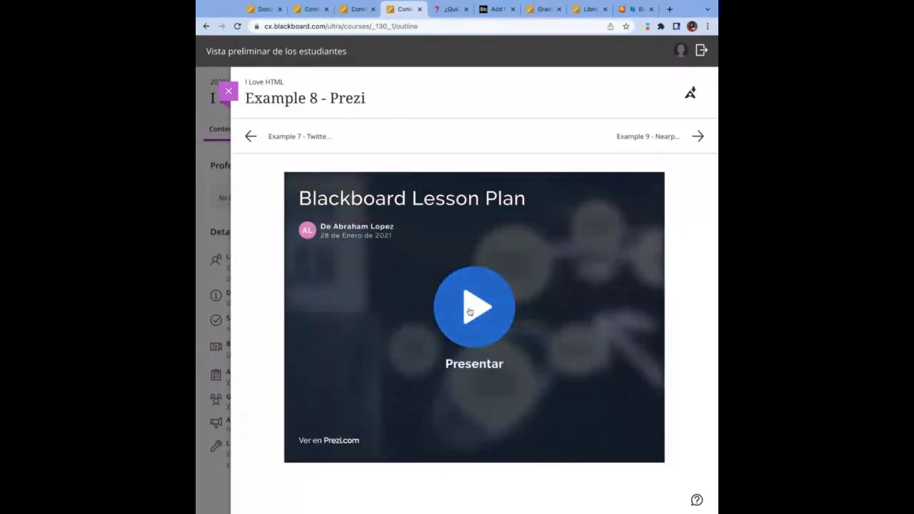
Present and advance the Prezi, move to Example 9 - Nearpod, then show the media-embedding help article
click(470, 312)
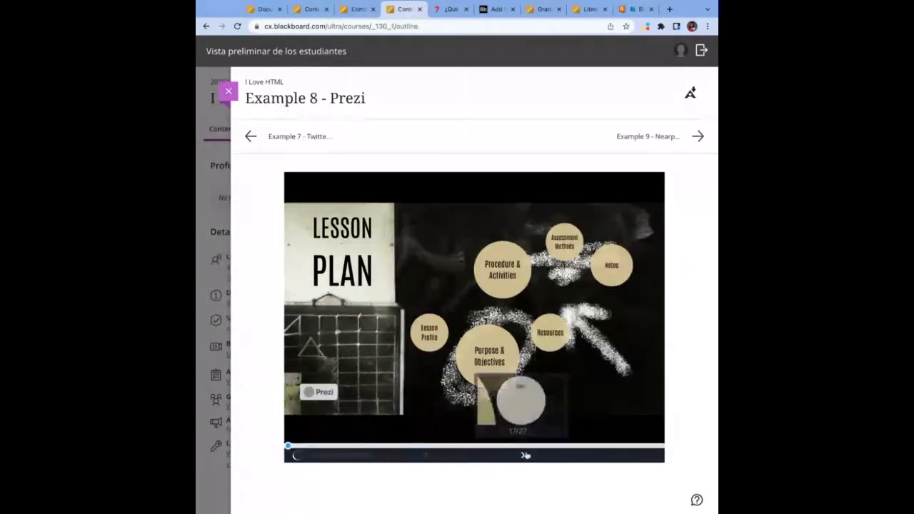
click(525, 455)
click(647, 136)
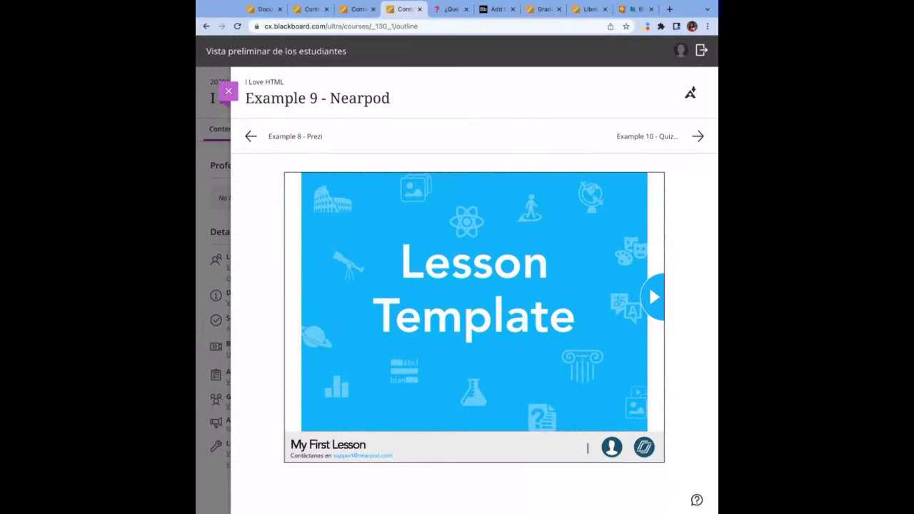
click(494, 9)
Highlight YouTube™, the full list of embeddable sites and the page address, then return to the course
scroll(508, 137, down, 5)
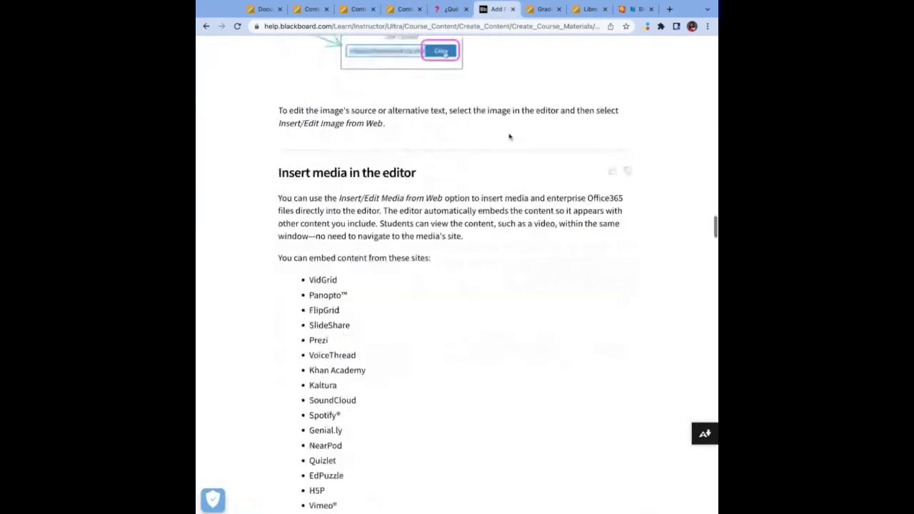
scroll(509, 136, down, 1)
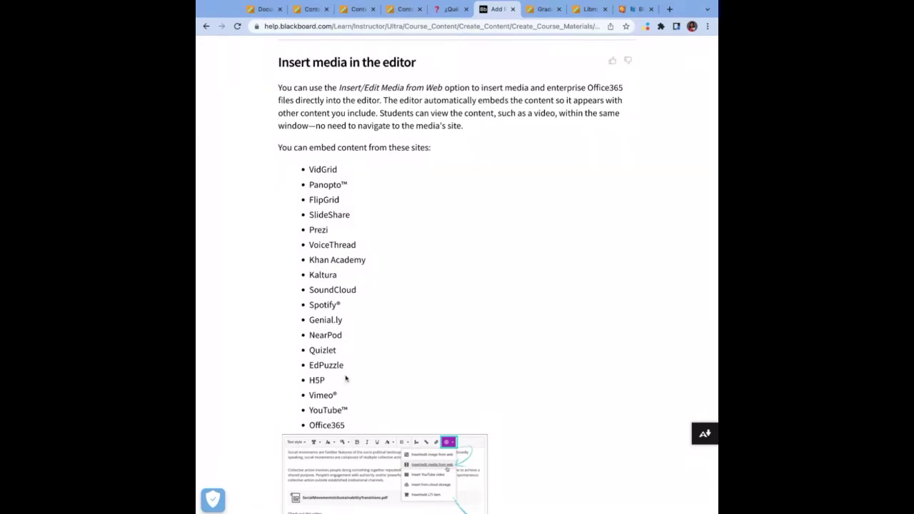
double_click(350, 413)
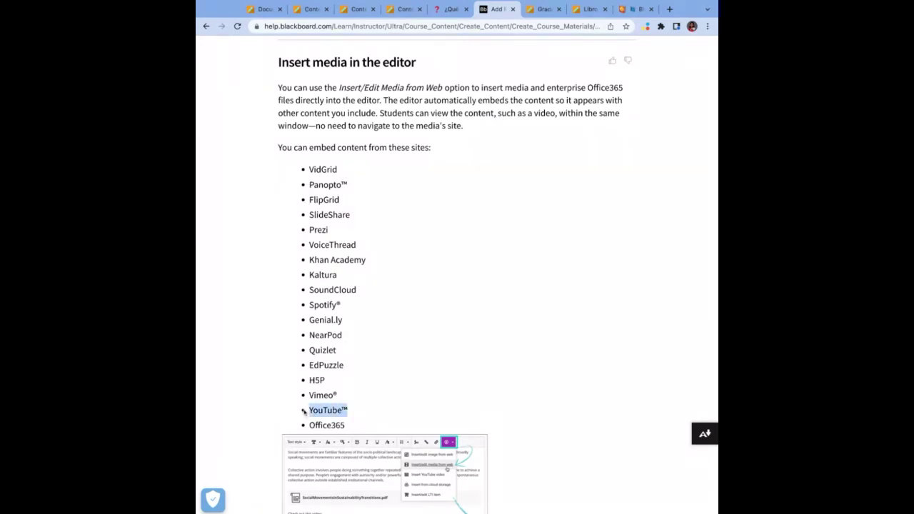
scroll(300, 403, down, 1)
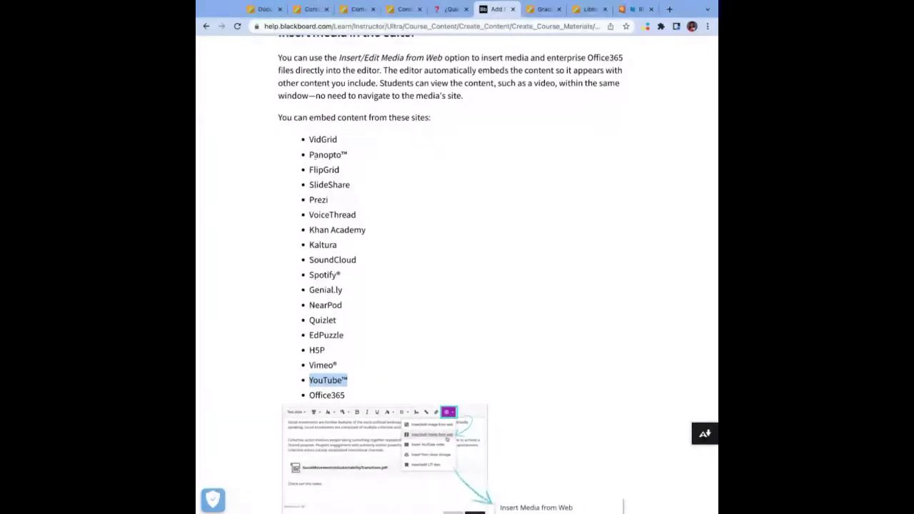
drag(309, 140, 386, 403)
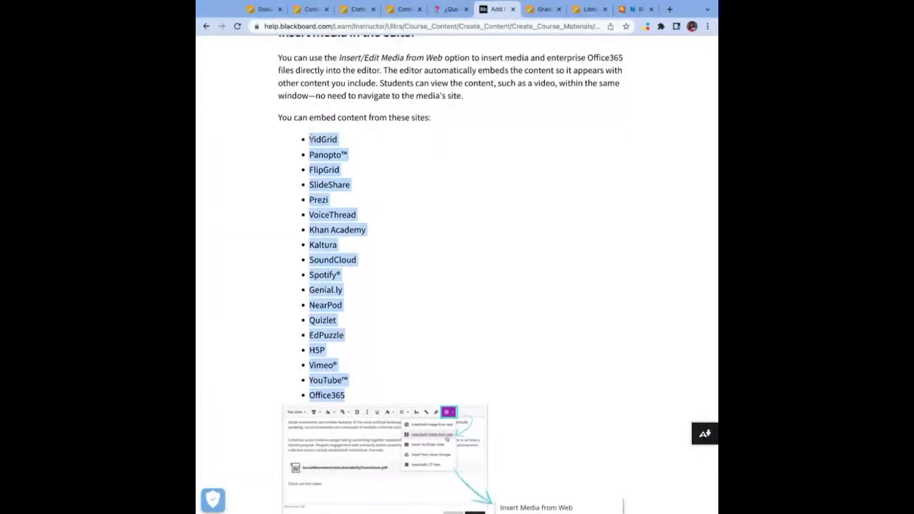
click(448, 25)
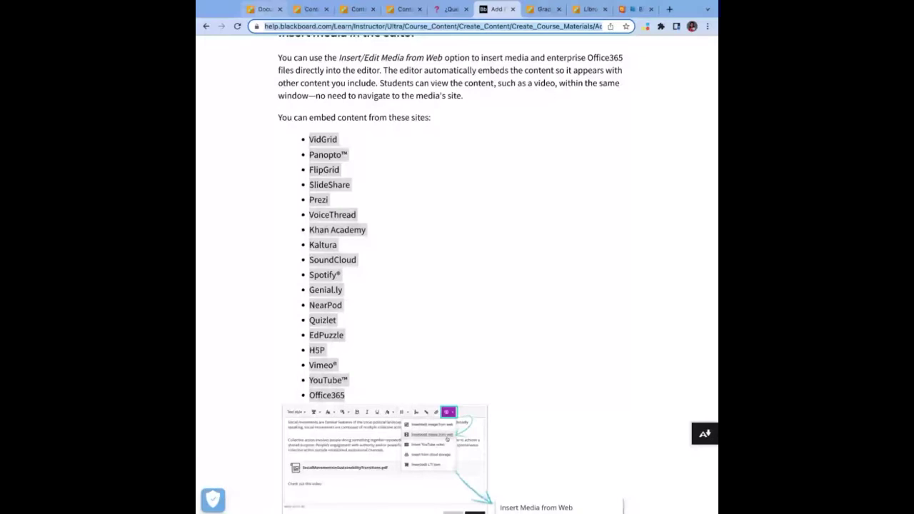
click(262, 9)
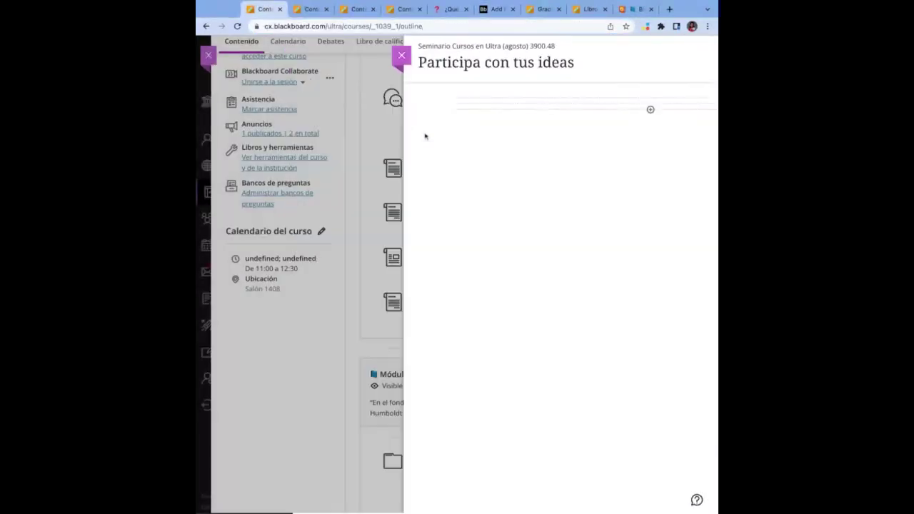
Create a folder in Módulo 1 titled 'Semana 7: Las Relaciones Públicas en acción'
scroll(496, 218, up, 5)
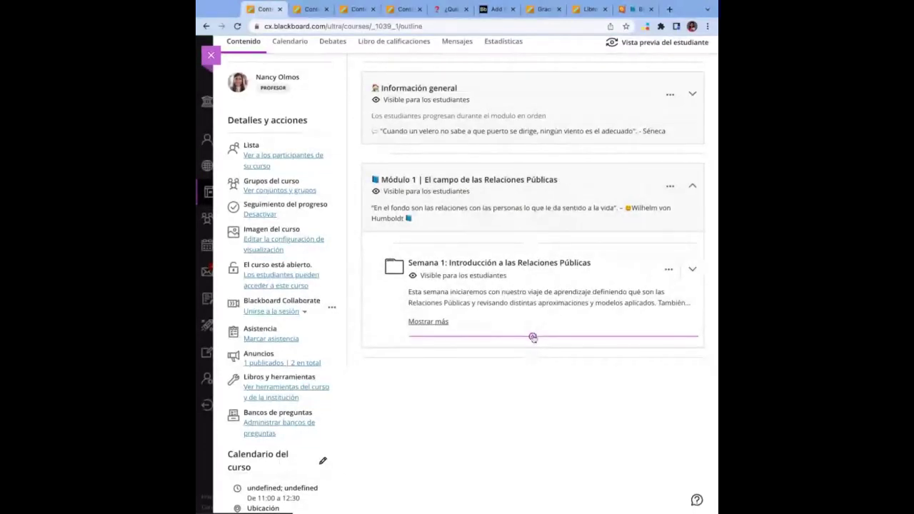
click(533, 337)
click(492, 350)
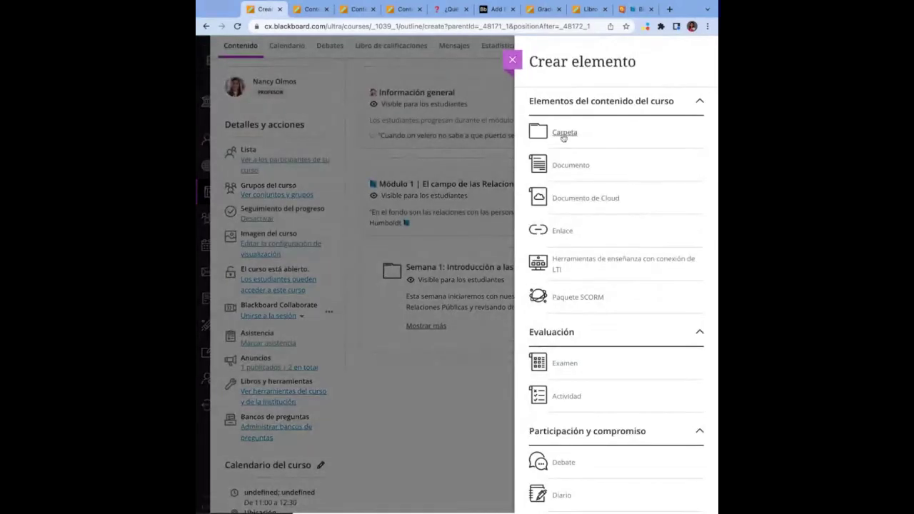
click(563, 134)
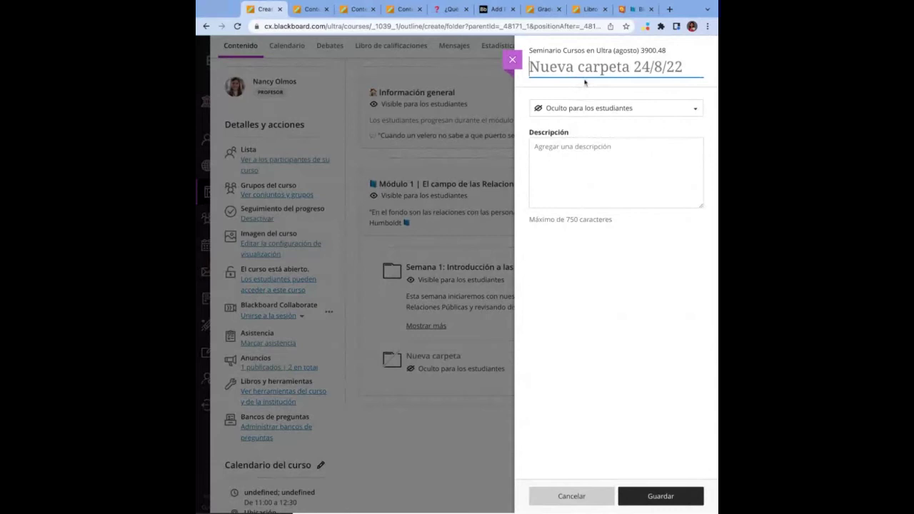
text(Sema)
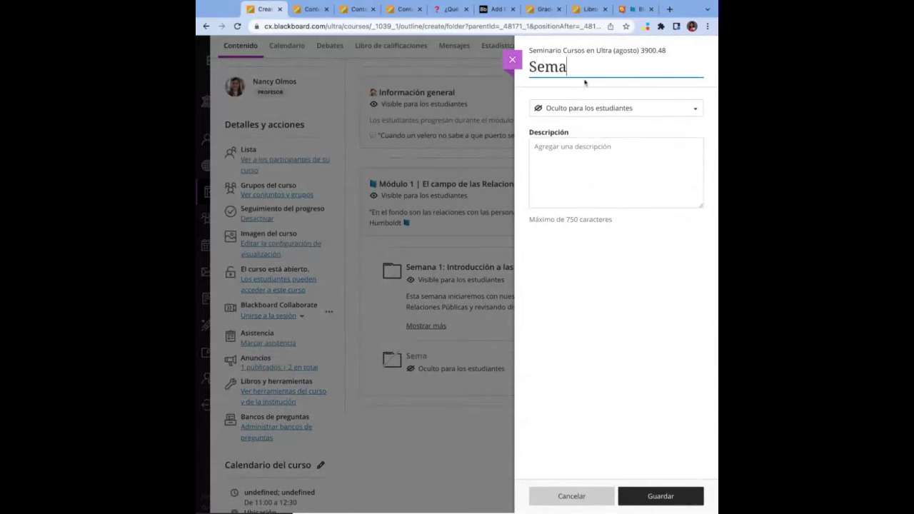
text(na 7)
text(| Las Relaciones Públicas en acción)
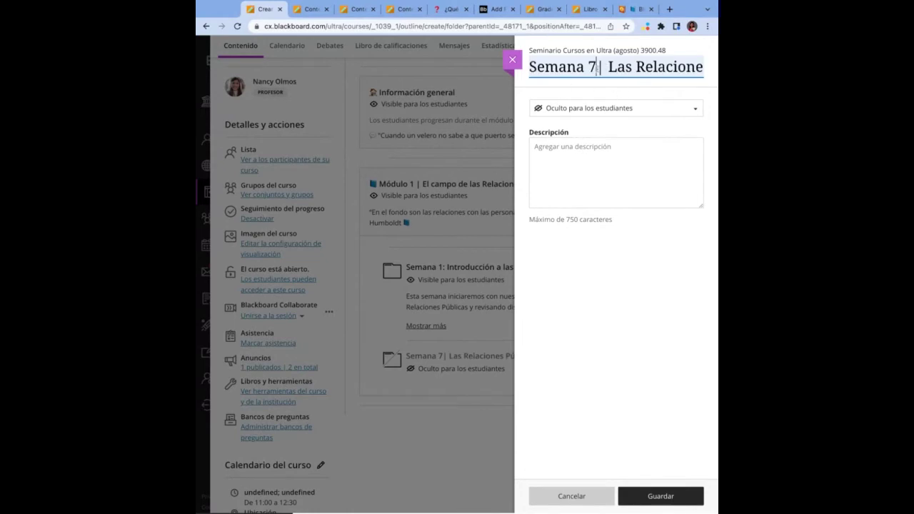
double_click(600, 66)
text(:)
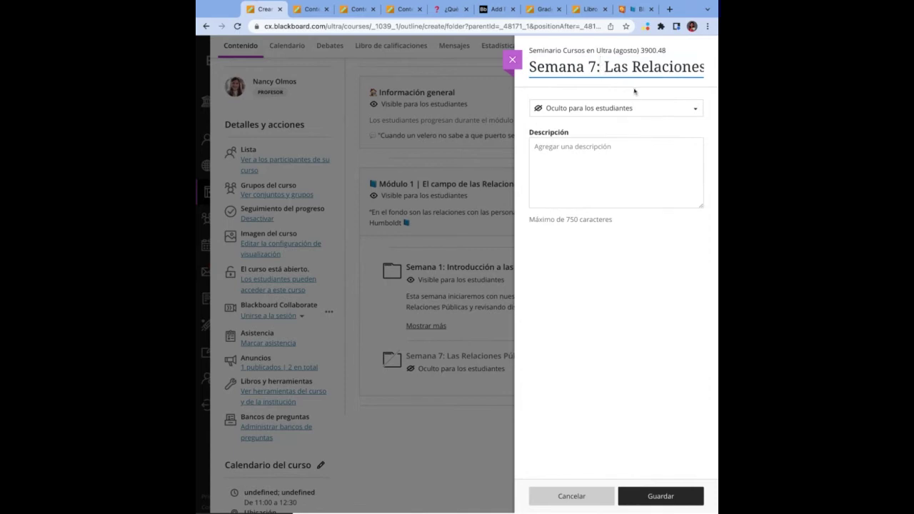
click(632, 154)
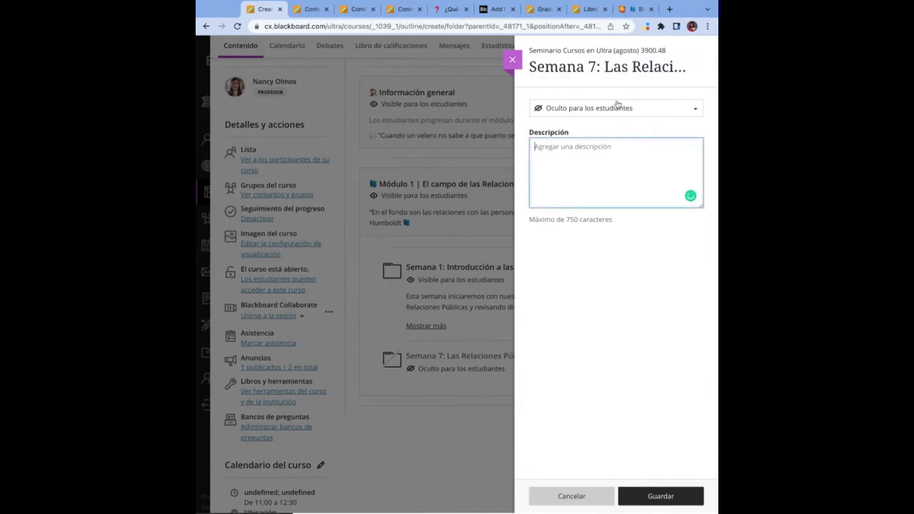
Make the folder visible to students, paste its research-project description, and save it
click(619, 108)
click(599, 129)
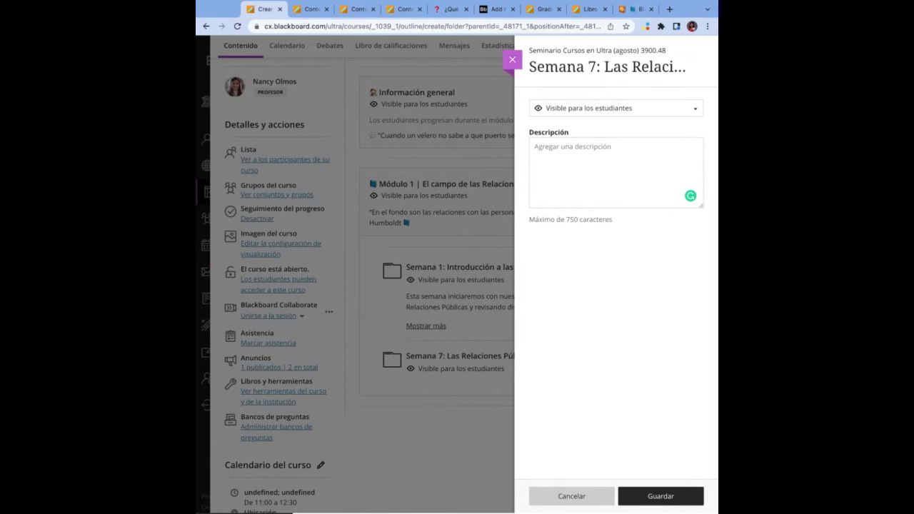
scroll(457, 272, down, 1)
text(En este espacio se te solicita que envíes tu proyecto de investigación para ser evaluado. Asegúrate de incluir el enlace de tu video-presentación, así como tu reporte y archivo de presentación.)
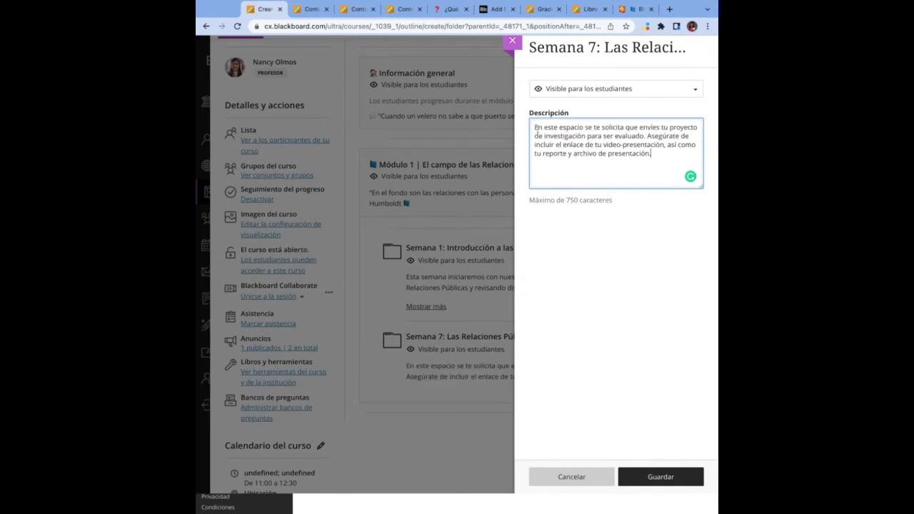
click(622, 281)
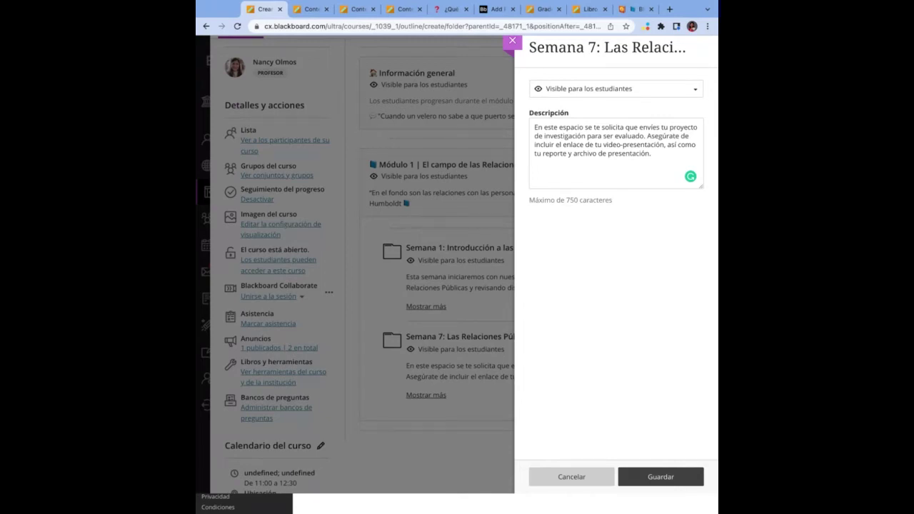
click(661, 476)
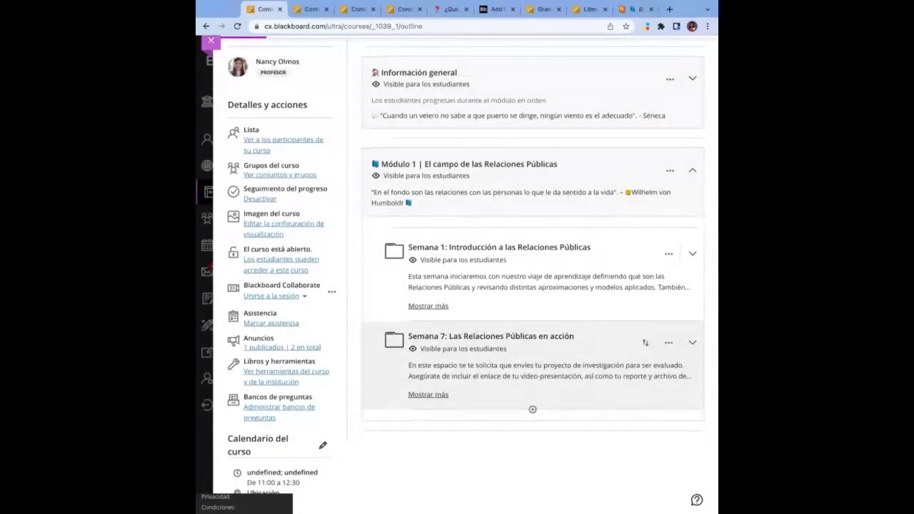
Create a new Actividad inside the Semana 7 folder from the Crear elemento panel
scroll(606, 365, down, 1)
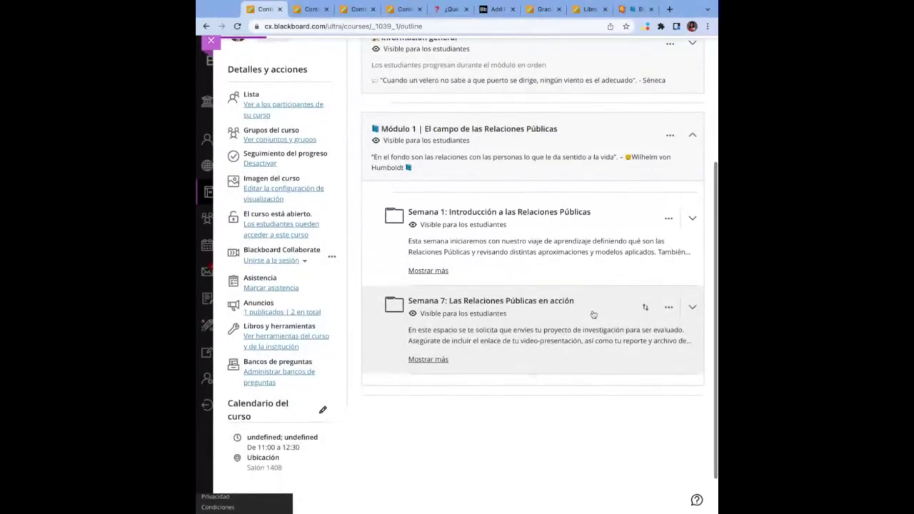
click(532, 375)
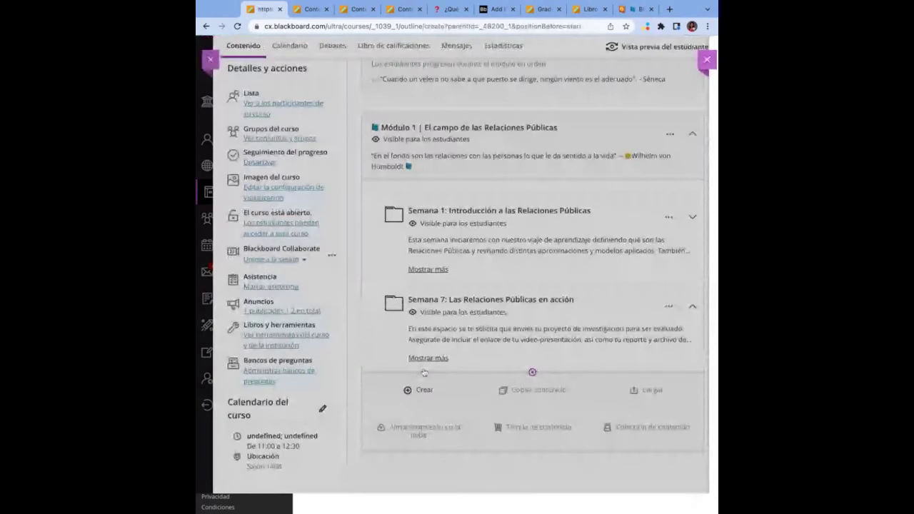
click(420, 389)
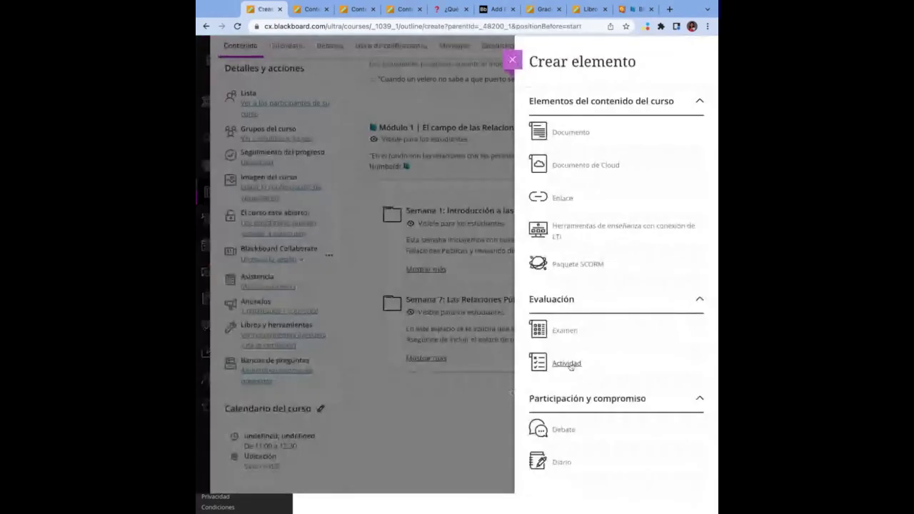
click(568, 364)
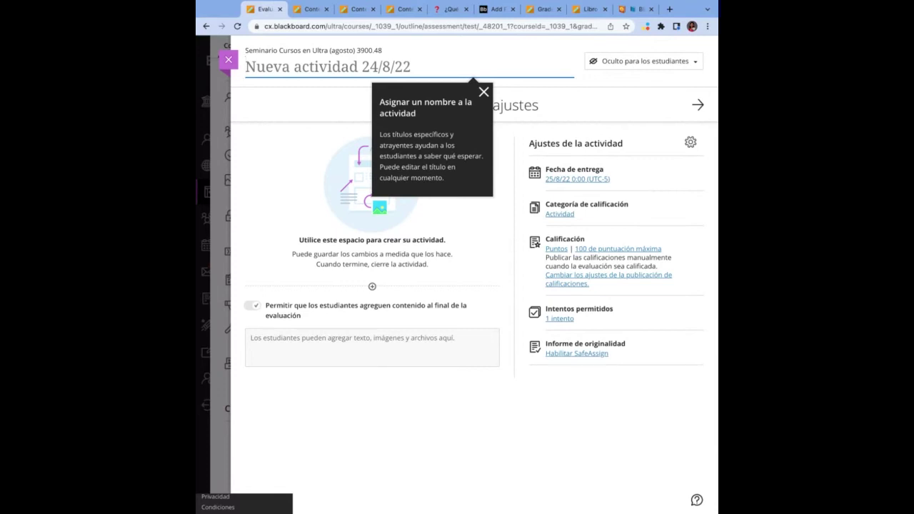
Title the activity 'Proyecto de investigación' and save instructions listing the research report and presentation slides
text(Proyecto de investigación)
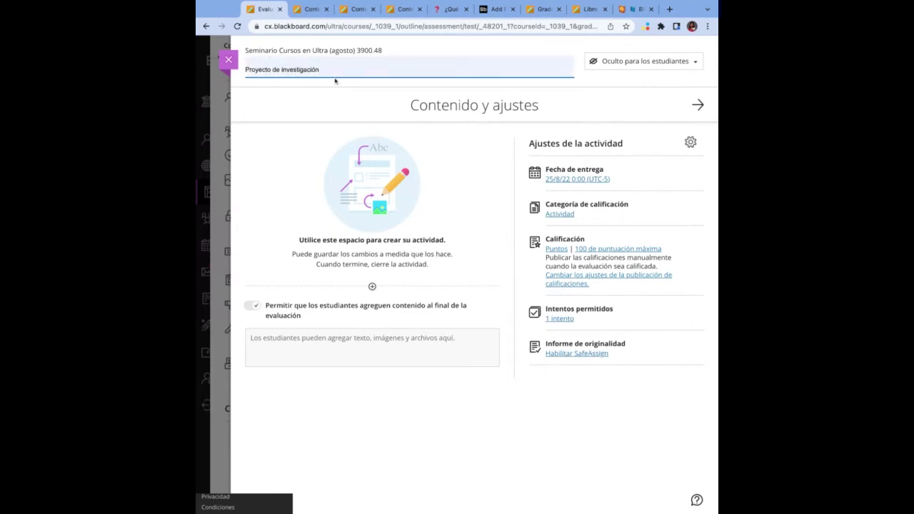
click(335, 94)
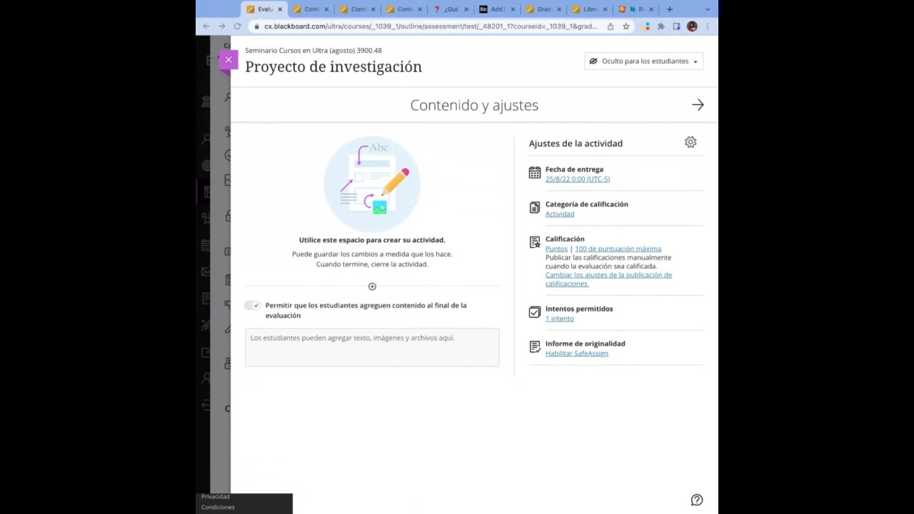
click(373, 286)
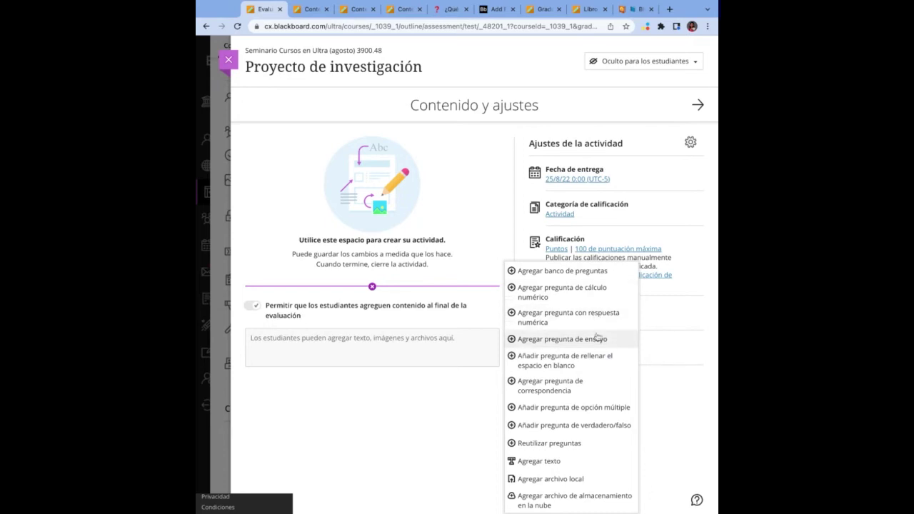
click(550, 461)
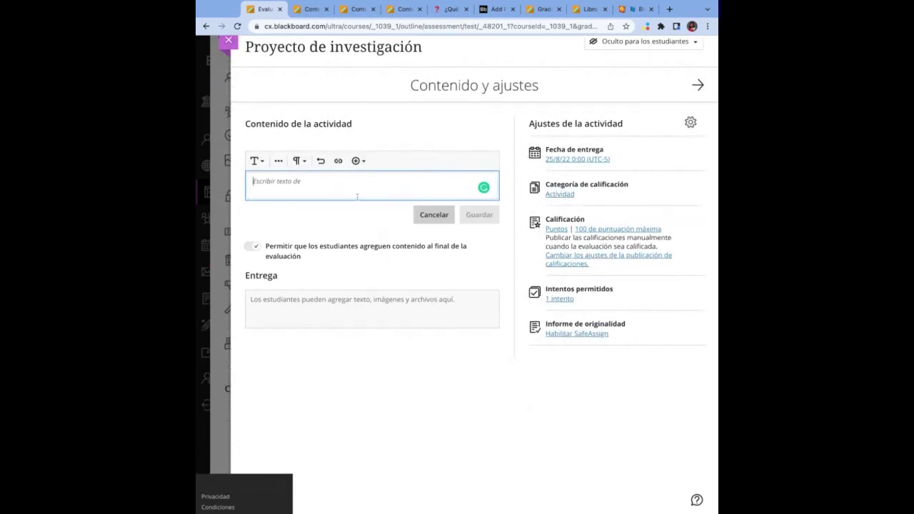
text(Envía por este medio tu proyecto de investigación para que sea evaluado. Agrega el enlace a tu video presentación utilizando la herramienta de enlace. A continuación, anexa tus dos archivos entregables (en UN MISMO intento, por favor): Reporte de la investigación - archivo PDF (de preferencia) o archivo Word. Diapositivas de presentación - archivo PDF (de preferencia) o archivo PowerPoint.)
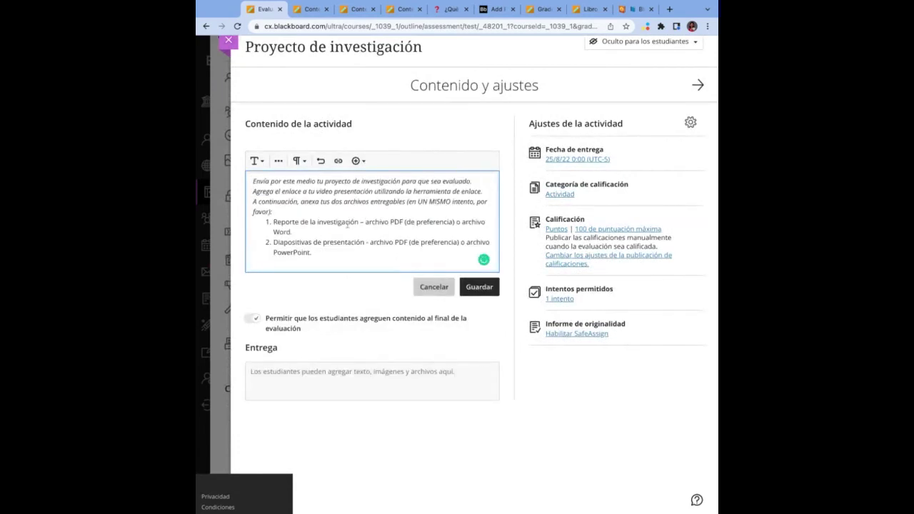
drag(274, 212, 312, 170)
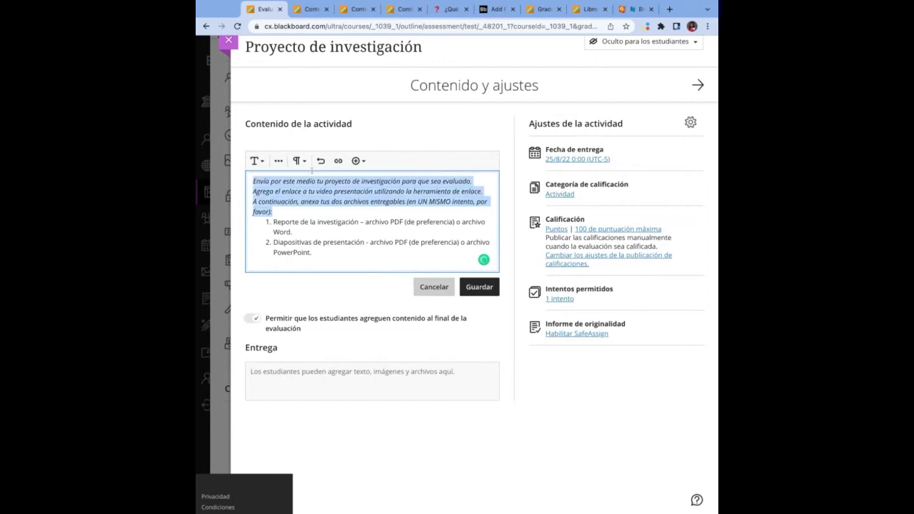
click(356, 161)
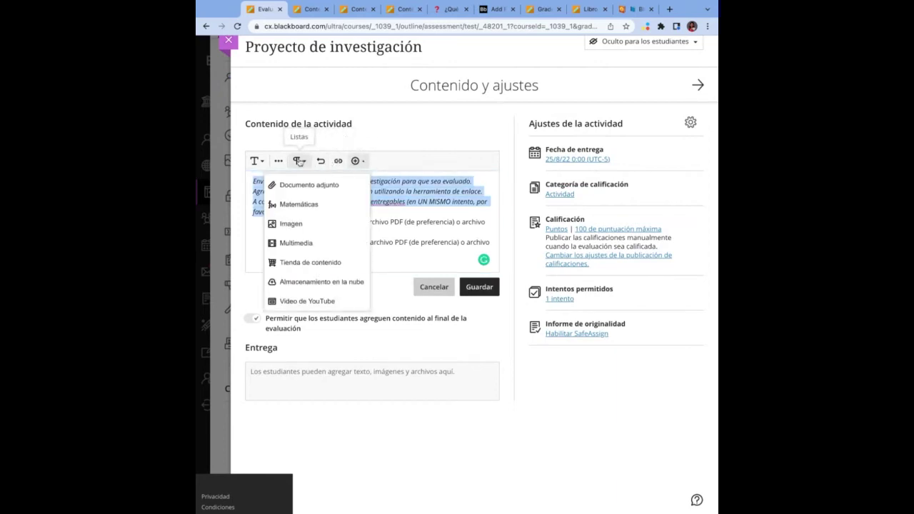
key(Escape)
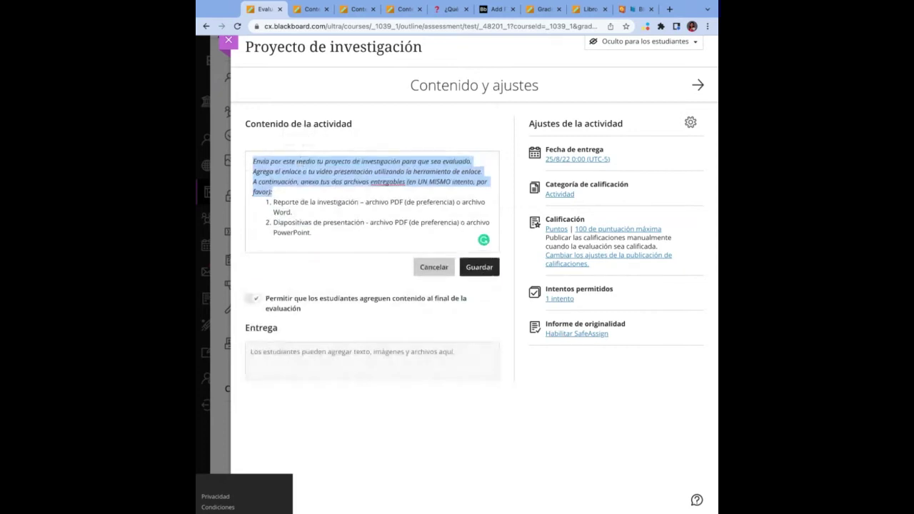
scroll(393, 229, up, 1)
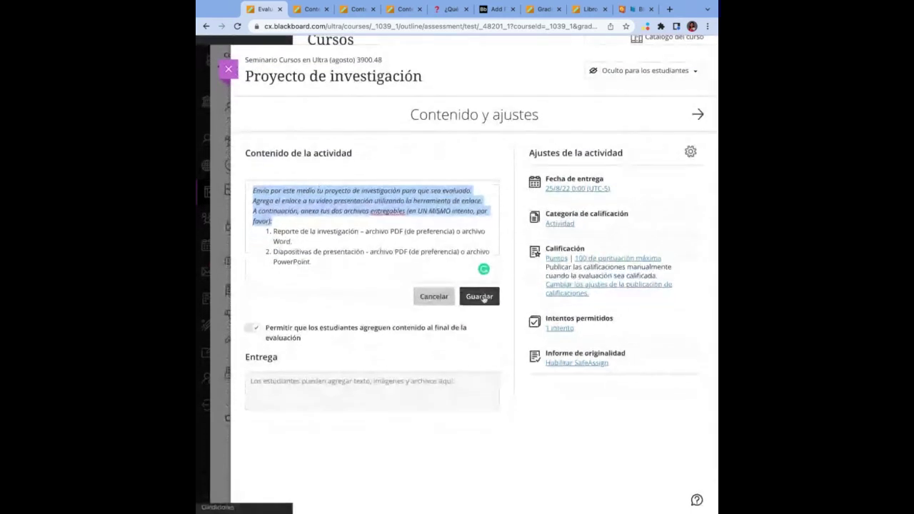
click(484, 295)
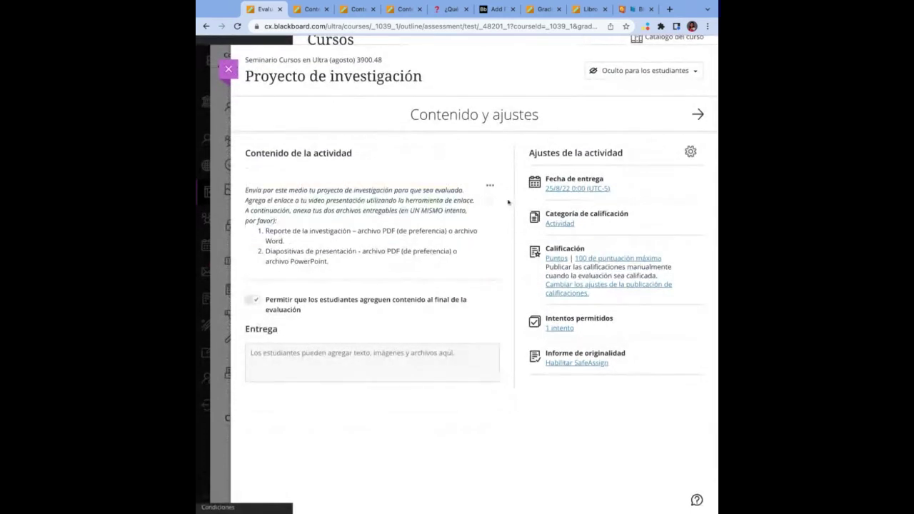
click(490, 186)
Reopen the instructions for editing and remove the empty trailing list item
click(447, 205)
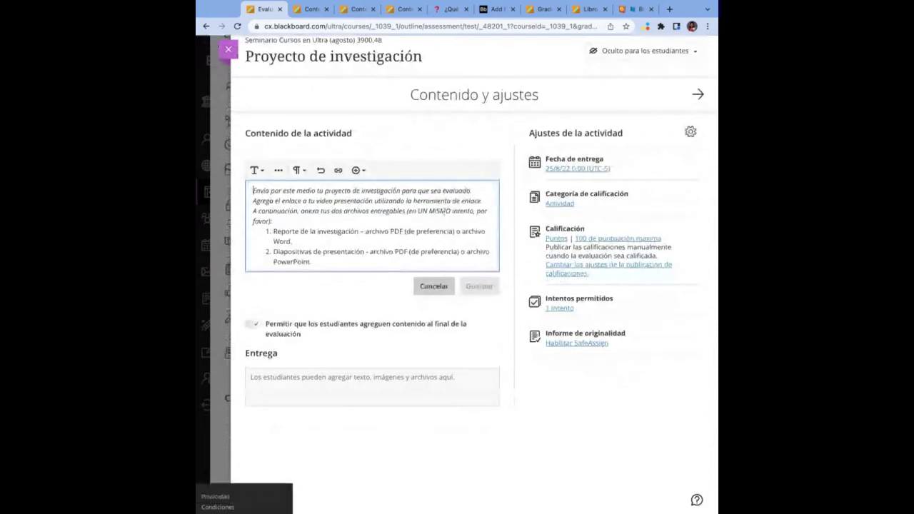
click(345, 265)
key(Return)
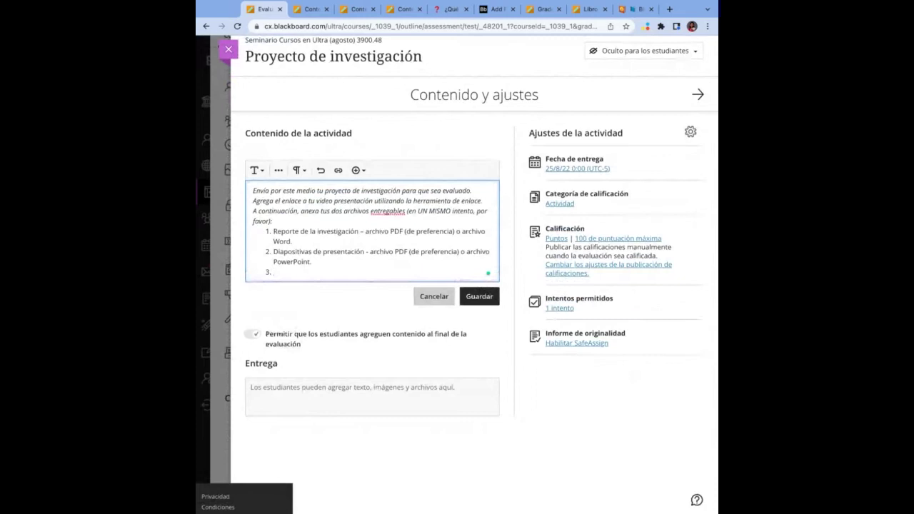
key(BackSpace)
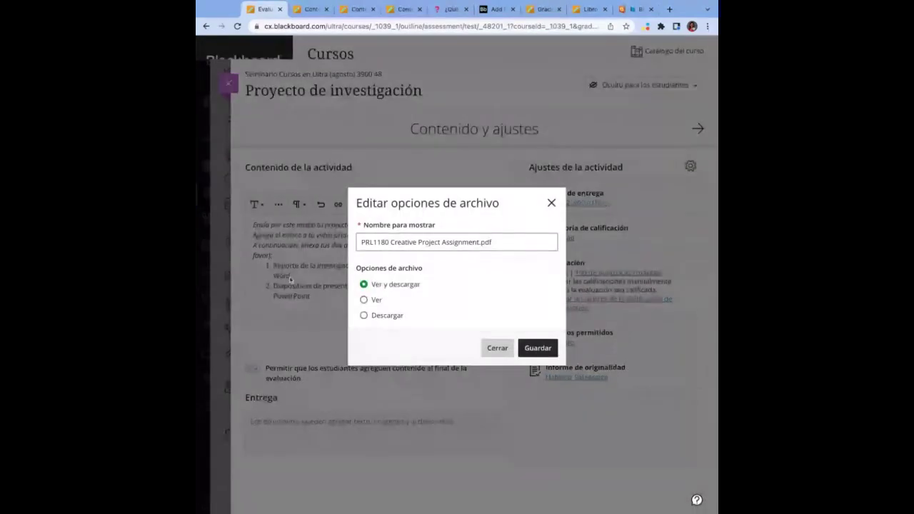
Set the attached PRL1180 Creative Project Assignment.pdf to Descargar and save the instructions
click(364, 316)
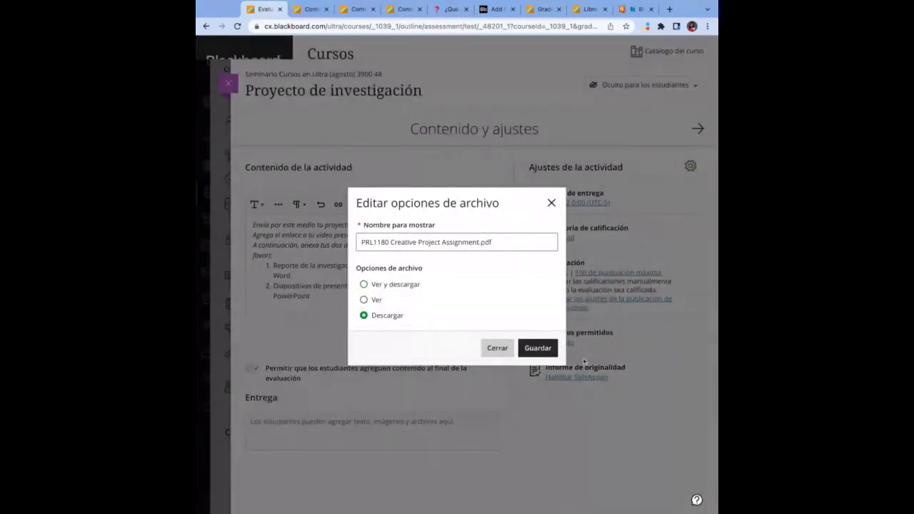
click(540, 349)
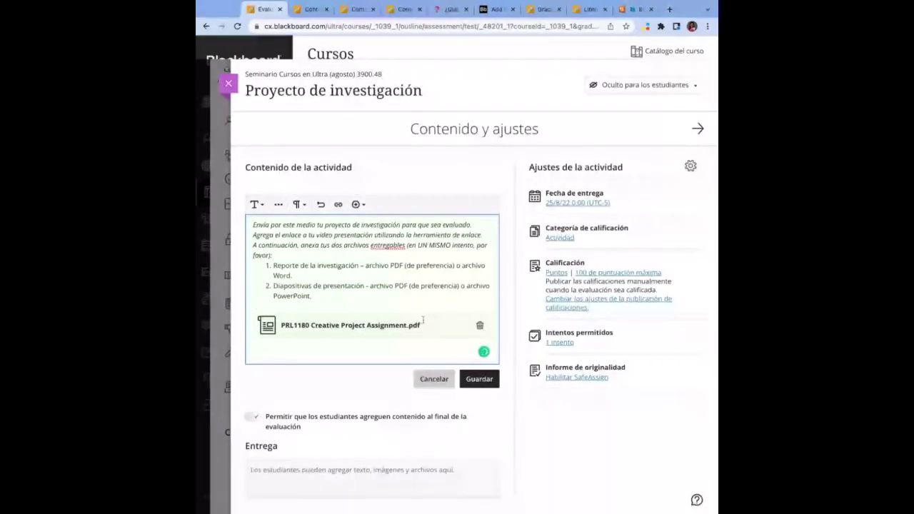
click(367, 321)
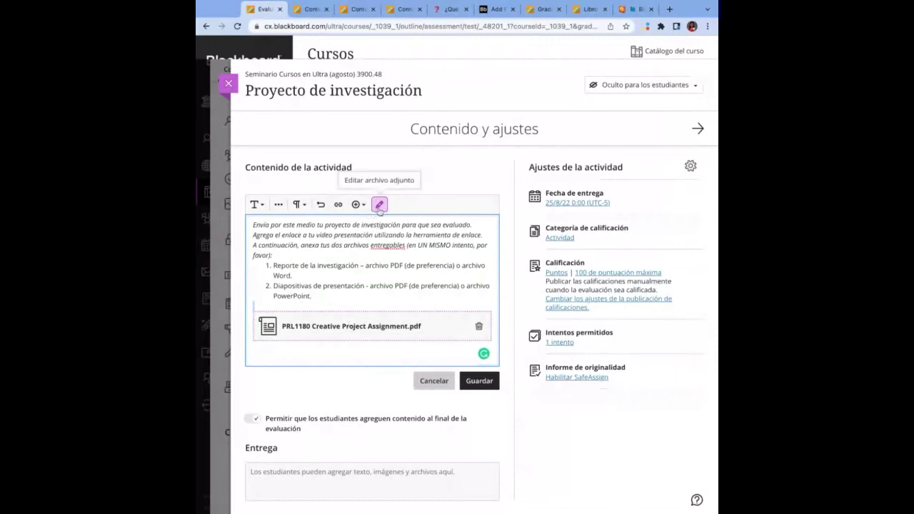
click(380, 204)
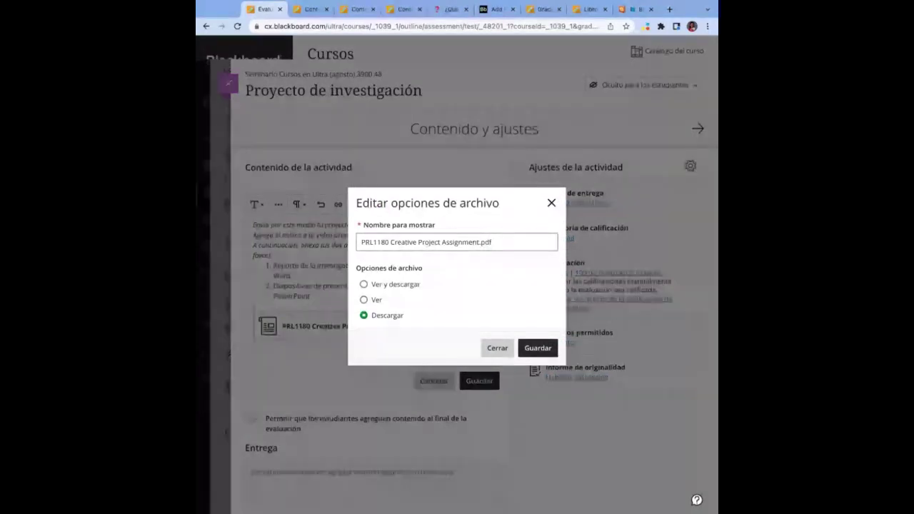
click(551, 207)
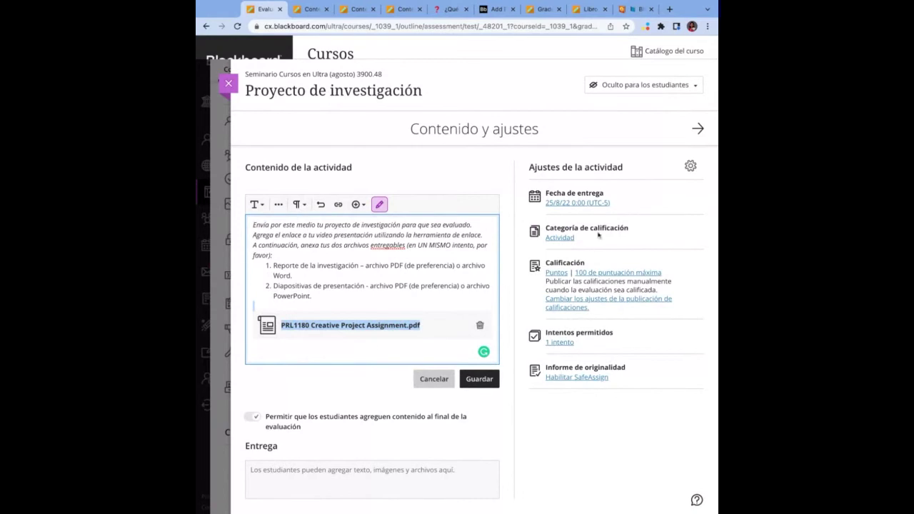
click(480, 385)
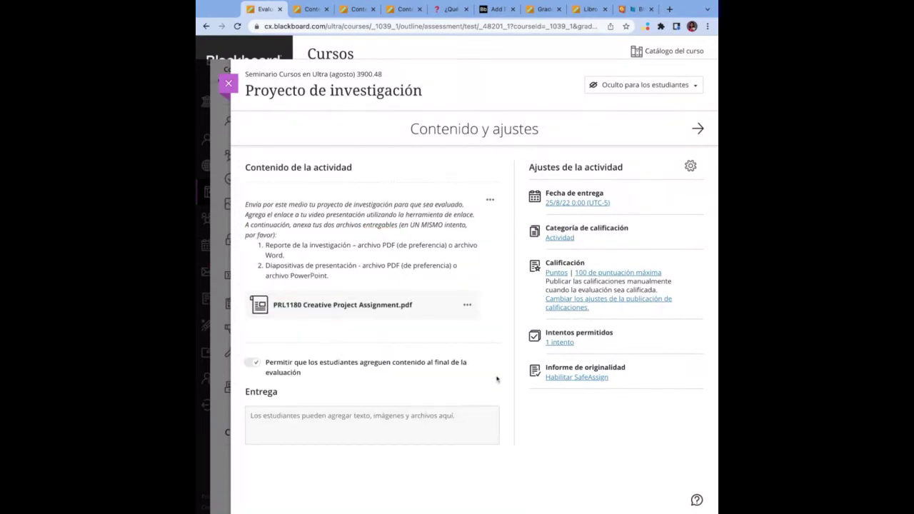
Make the activity visible to students and allow class conversations in its settings
click(634, 87)
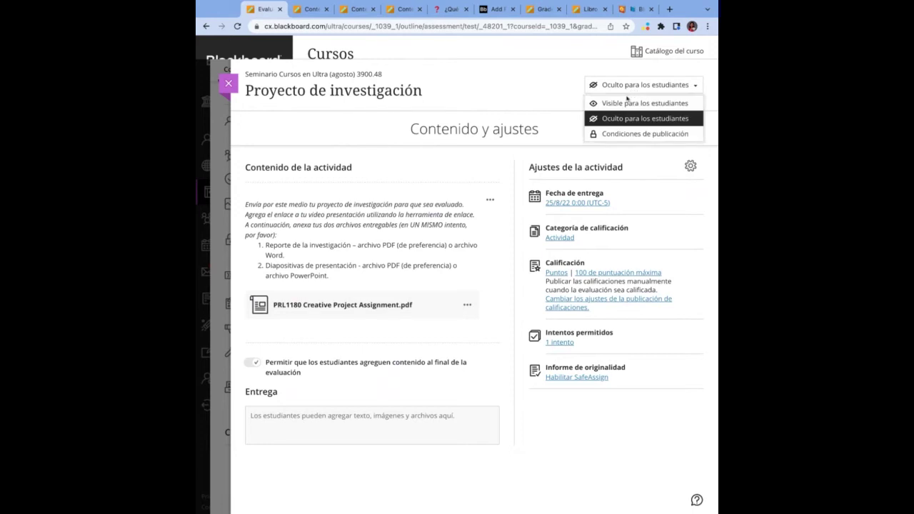
click(621, 105)
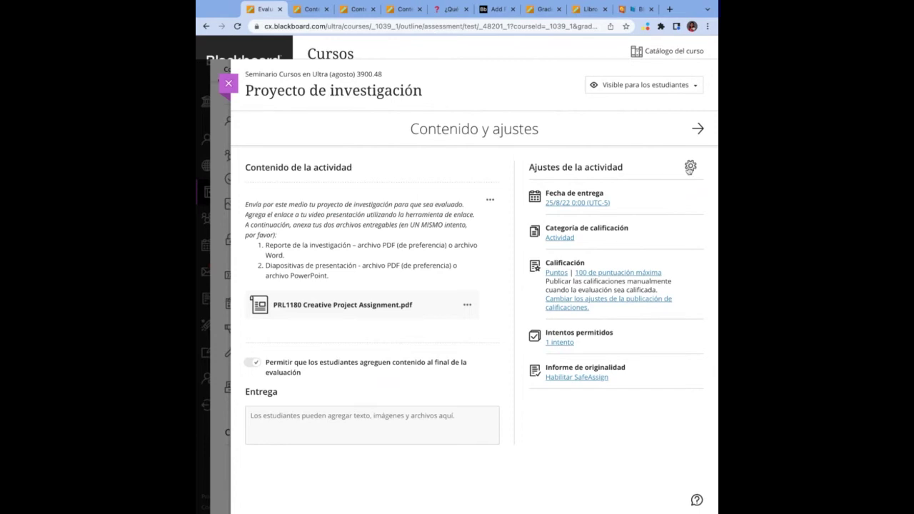
click(690, 167)
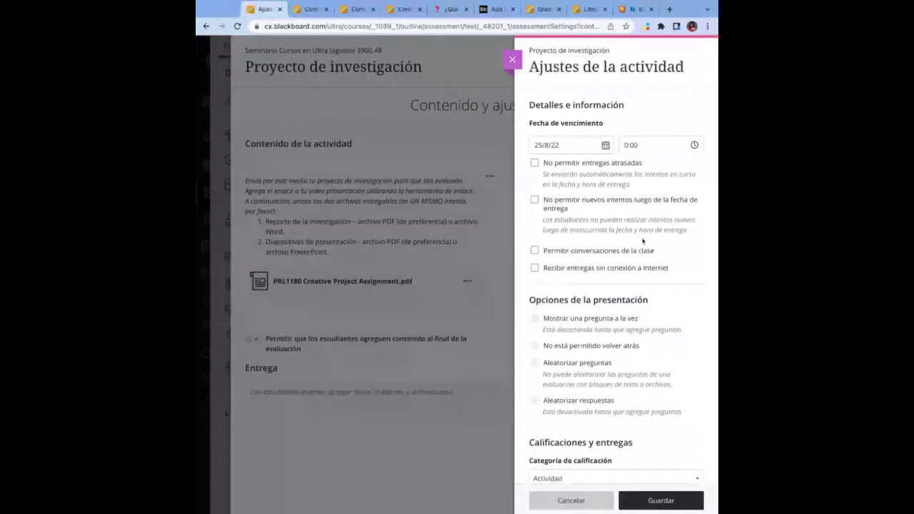
click(535, 251)
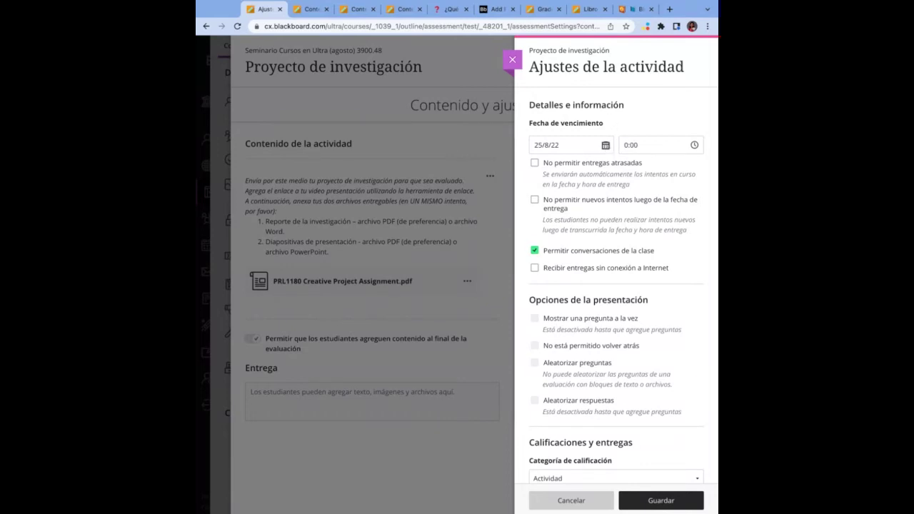
Set the activity's due date to 2/9/22
click(606, 145)
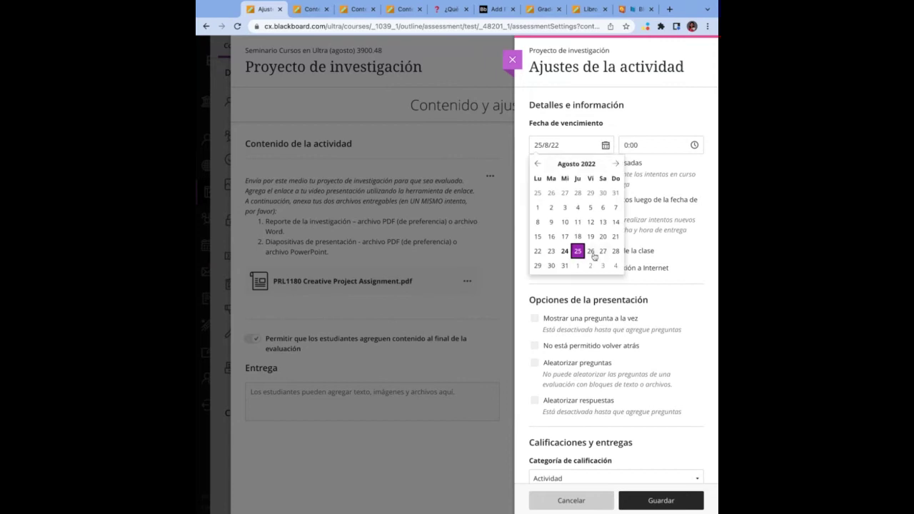
click(591, 253)
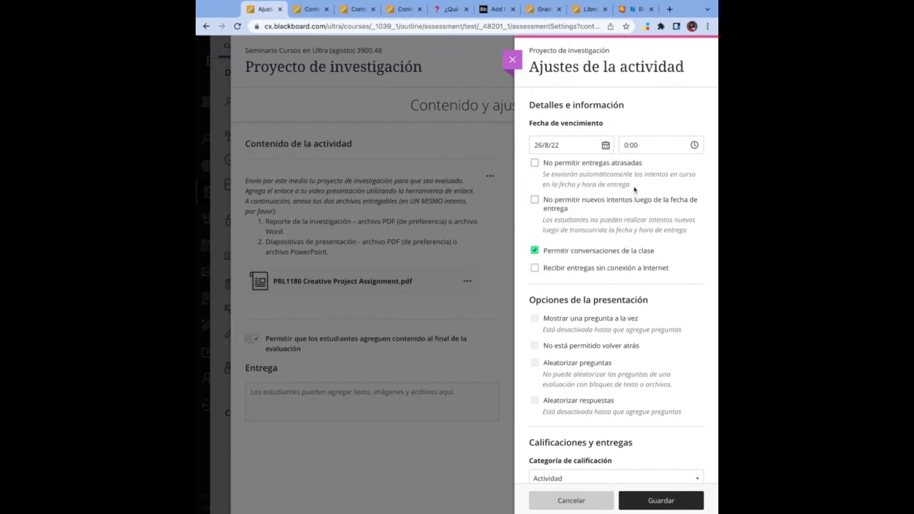
click(606, 145)
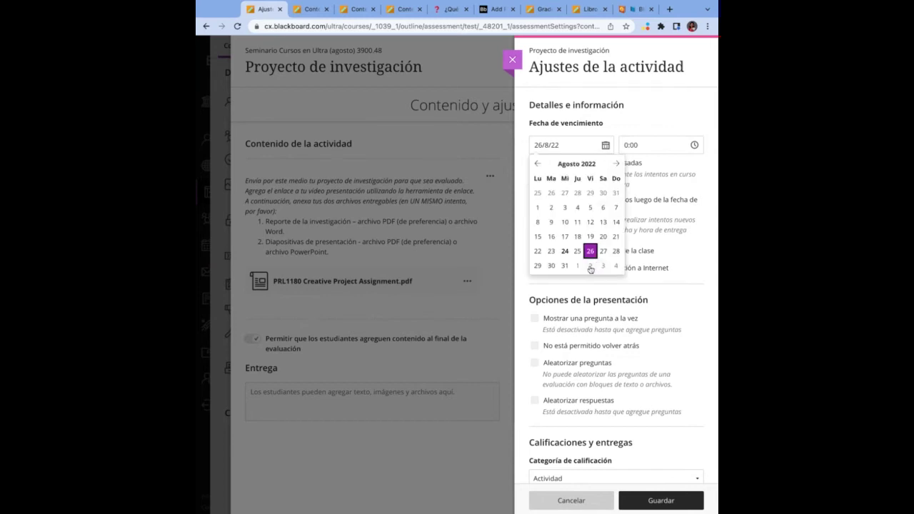
click(591, 266)
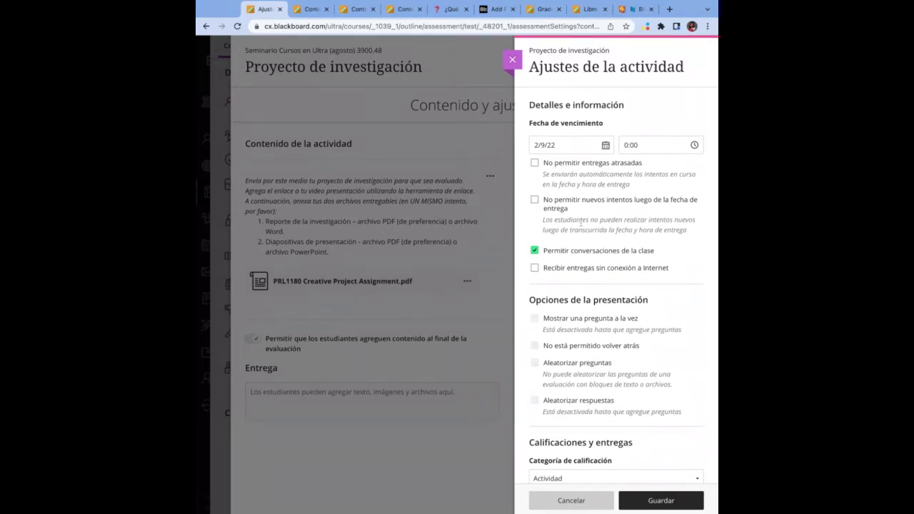
scroll(601, 244, down, 3)
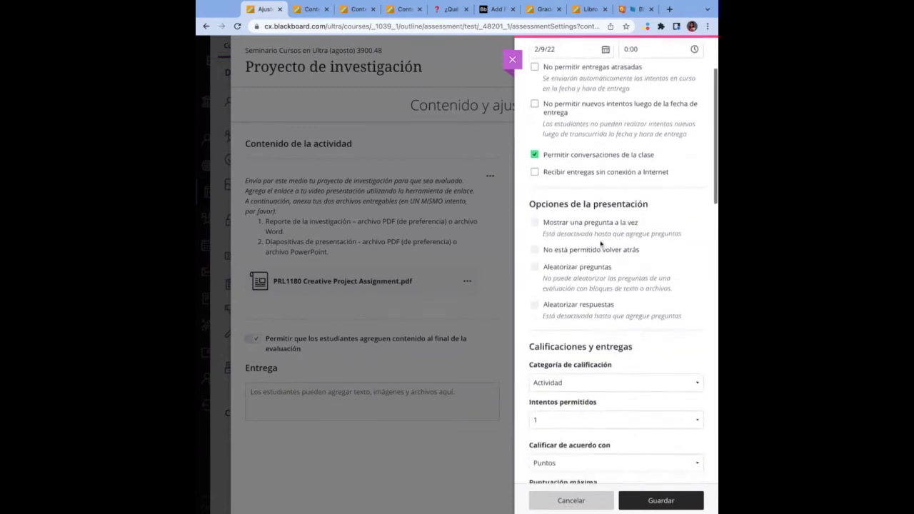
Keep class conversations allowed and leave 'Recibir entregas sin conexión a Internet' unchecked
scroll(601, 244, down, 1)
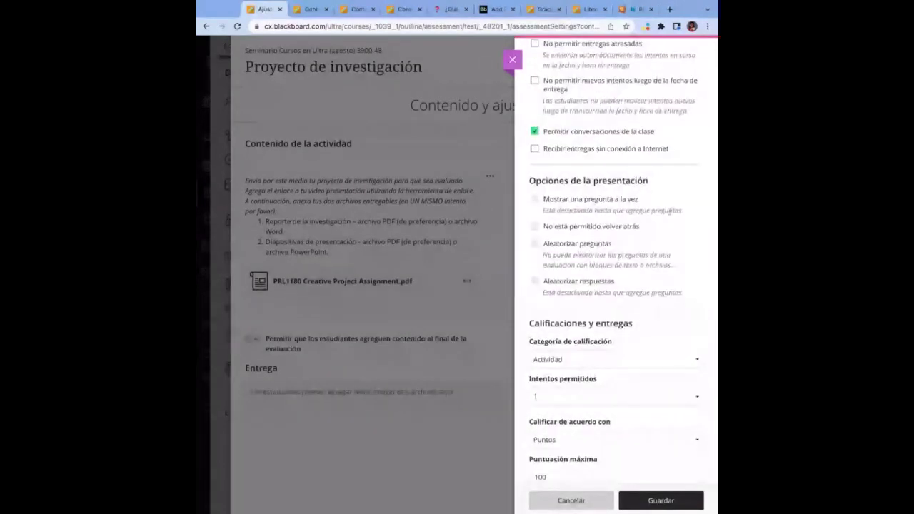
click(565, 153)
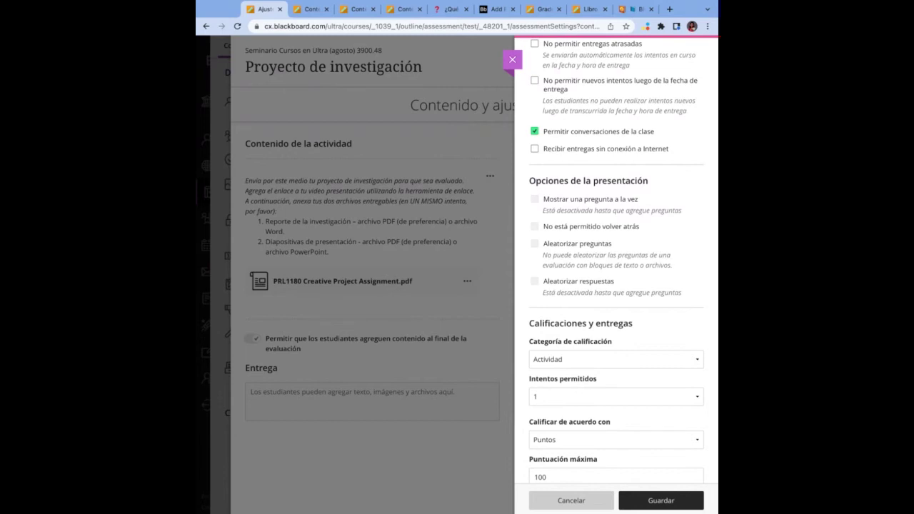
click(615, 153)
click(605, 151)
scroll(593, 143, down, 2)
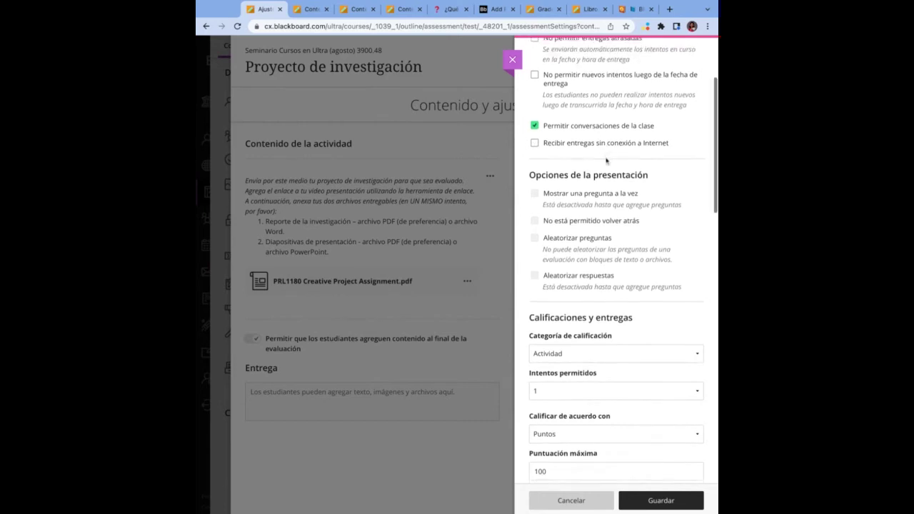
scroll(580, 107, up, 1)
click(576, 123)
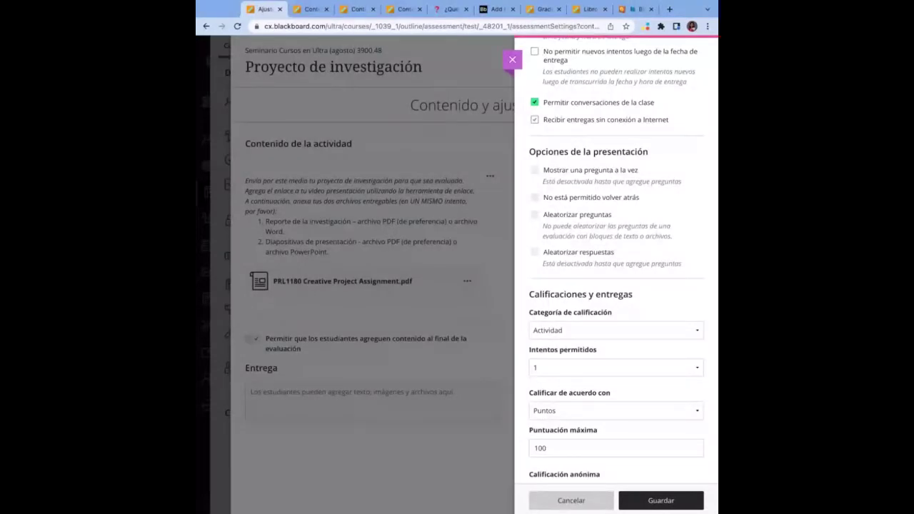
click(591, 122)
Allow 2 attempts, graded on 'Último intento con una calificación'
scroll(614, 197, down, 5)
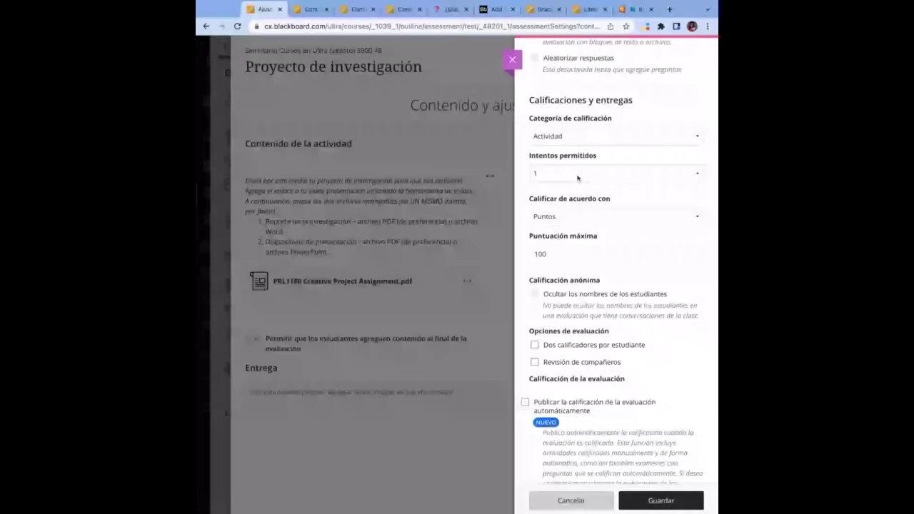
click(609, 209)
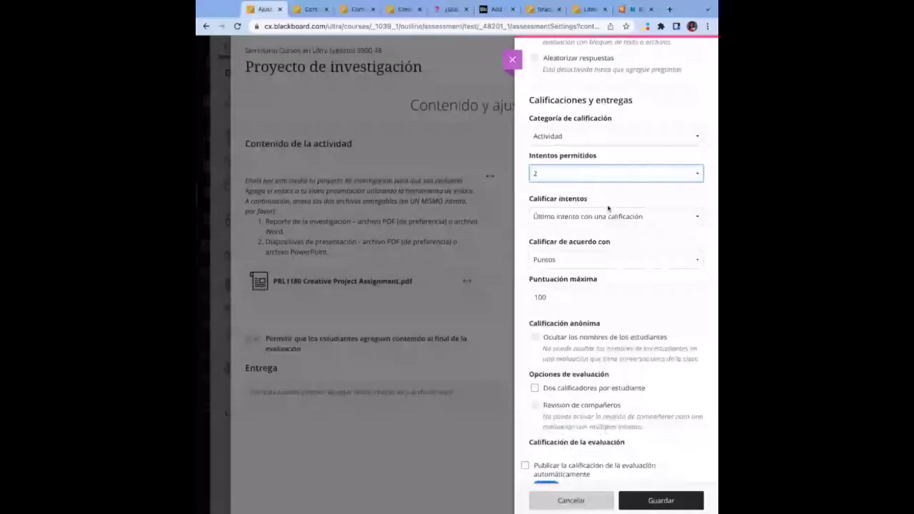
scroll(609, 208, down, 3)
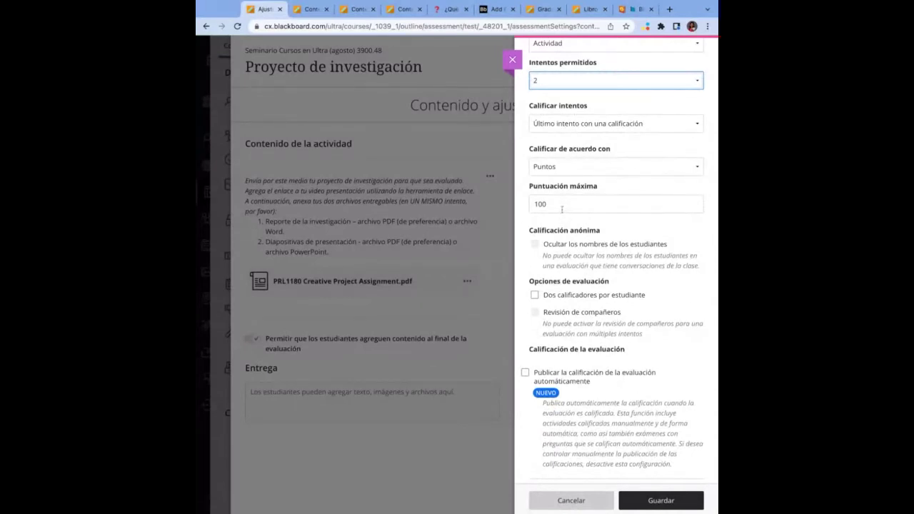
click(575, 171)
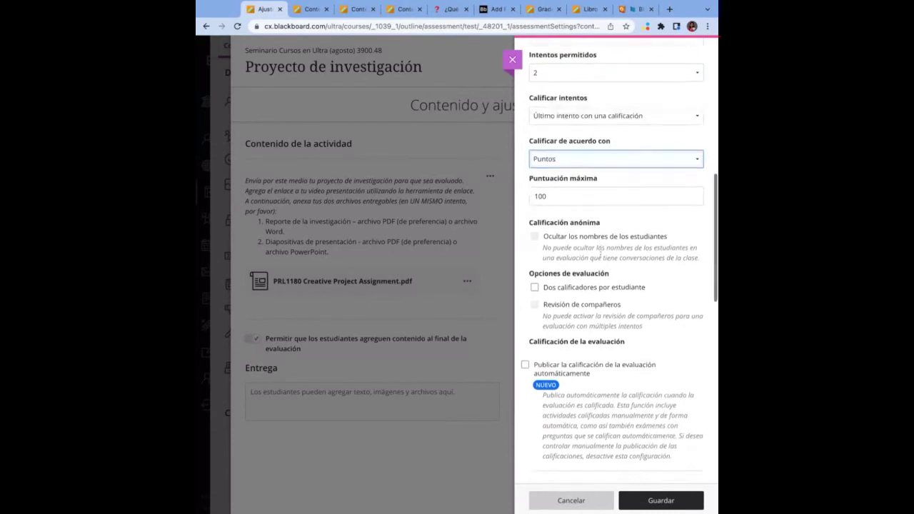
scroll(604, 239, down, 3)
scroll(600, 255, down, 2)
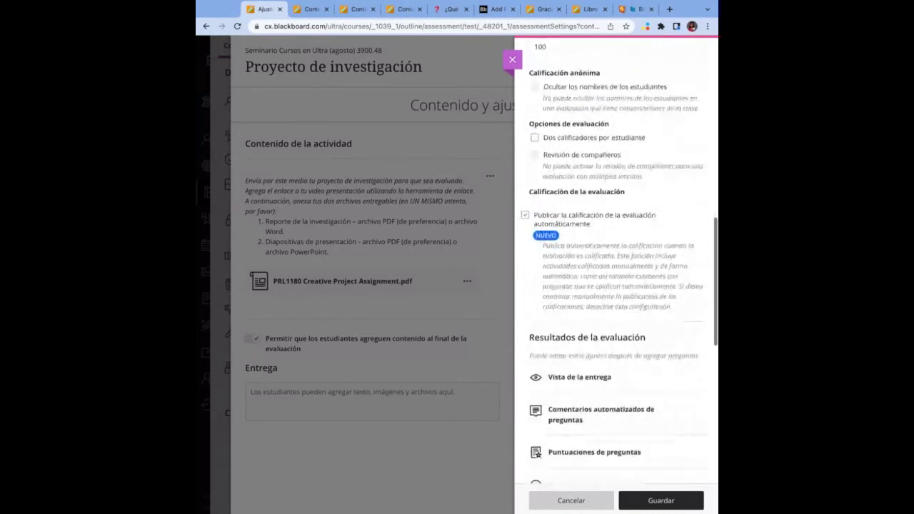
scroll(617, 258, up, 1)
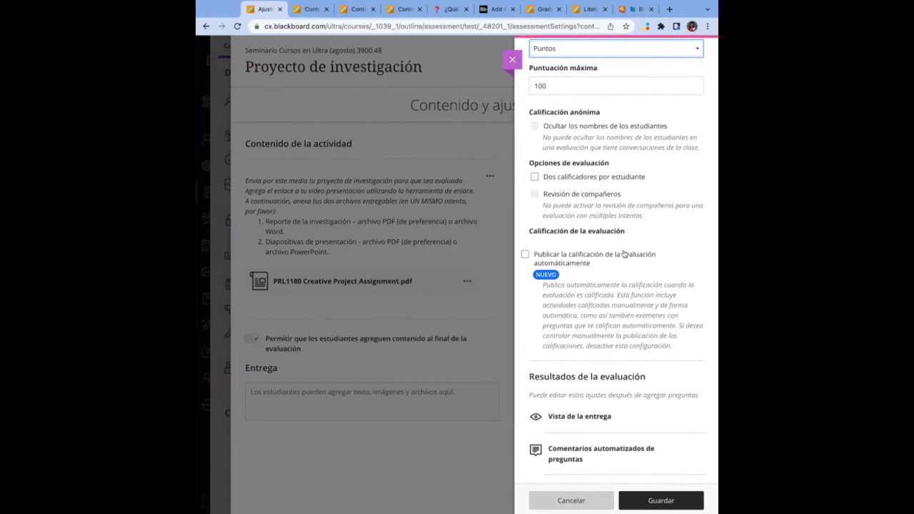
Turn on automatic publishing of the activity's grades
click(624, 255)
scroll(614, 272, down, 3)
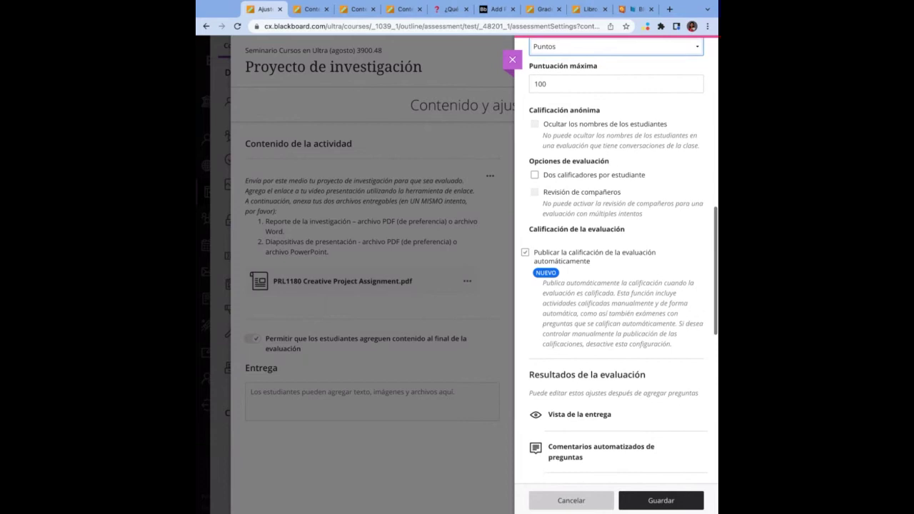
scroll(608, 212, down, 1)
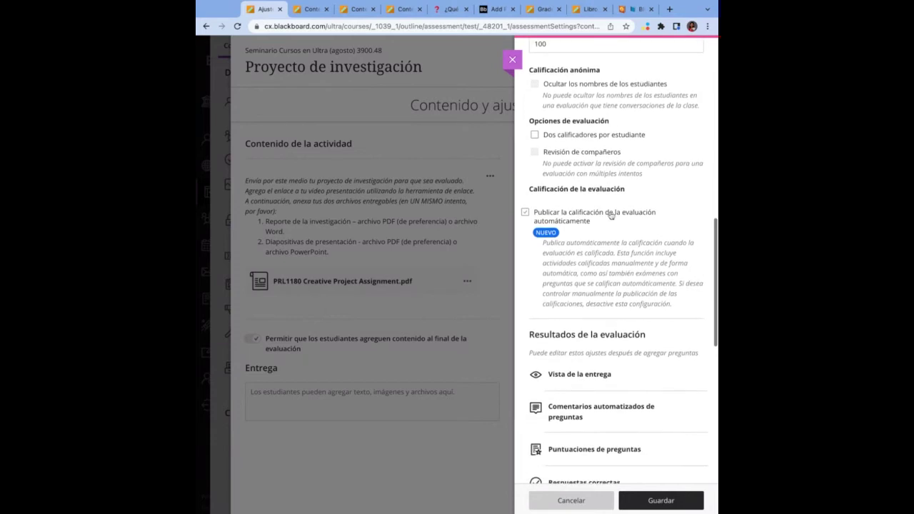
click(526, 214)
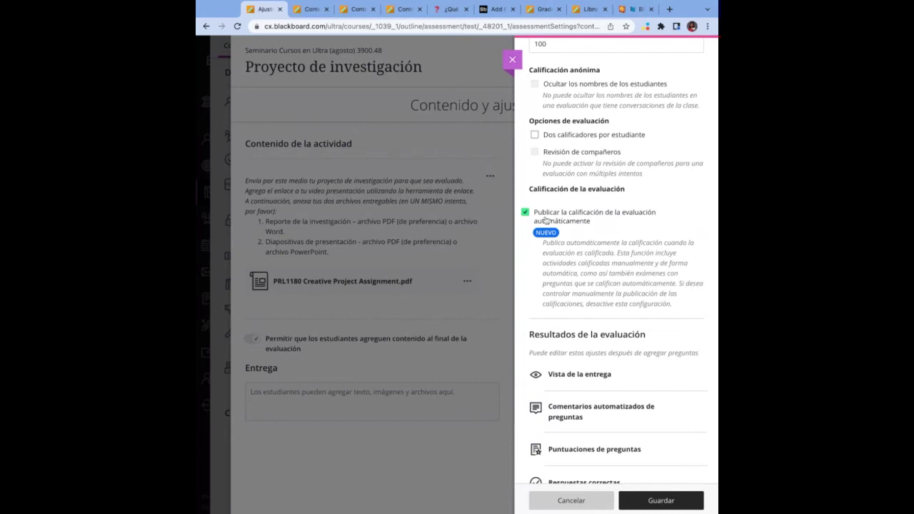
click(526, 213)
click(537, 221)
Check 'Publicar la calificación de la evaluación automáticamente' and scroll down to Herramientas adicionales
click(525, 213)
scroll(616, 292, down, 3)
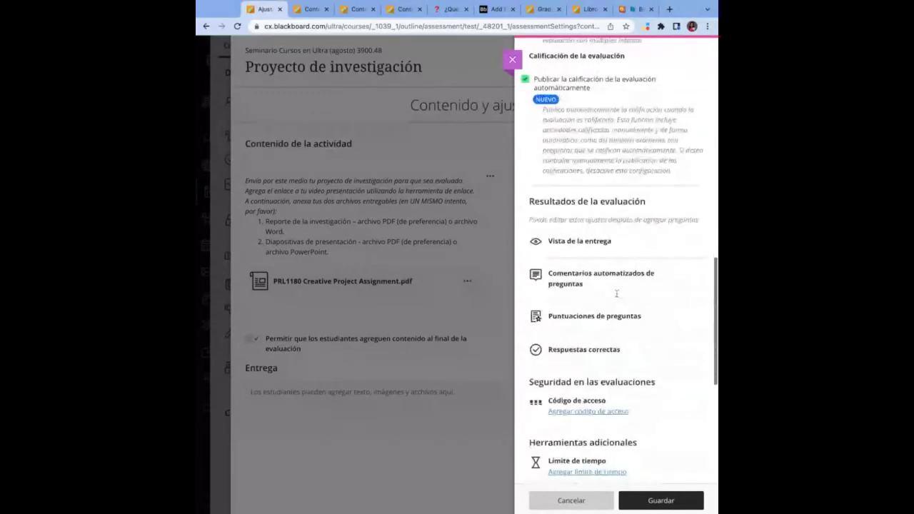
scroll(616, 294, up, 1)
scroll(619, 264, up, 1)
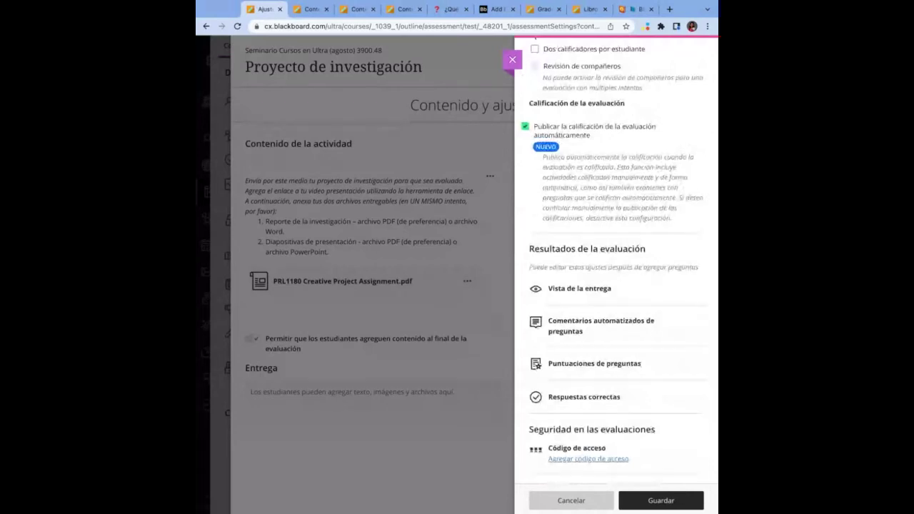
scroll(618, 261, down, 2)
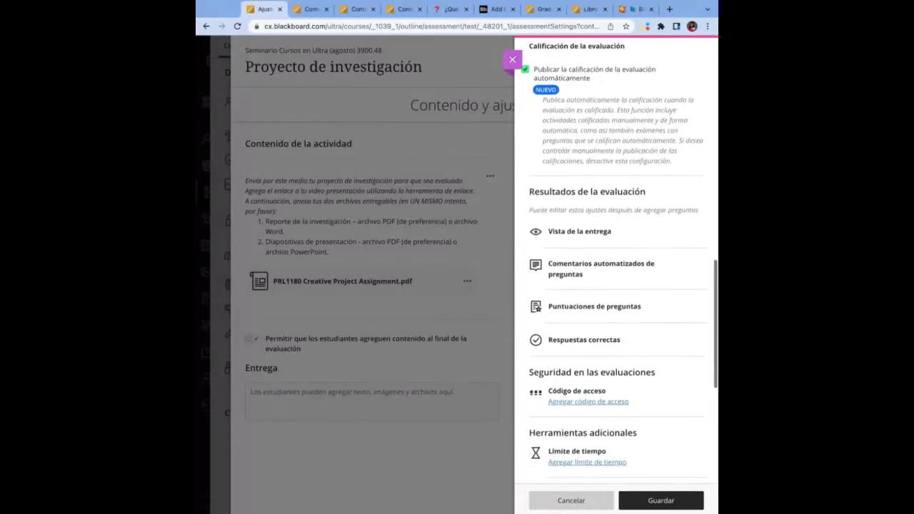
scroll(570, 275, down, 2)
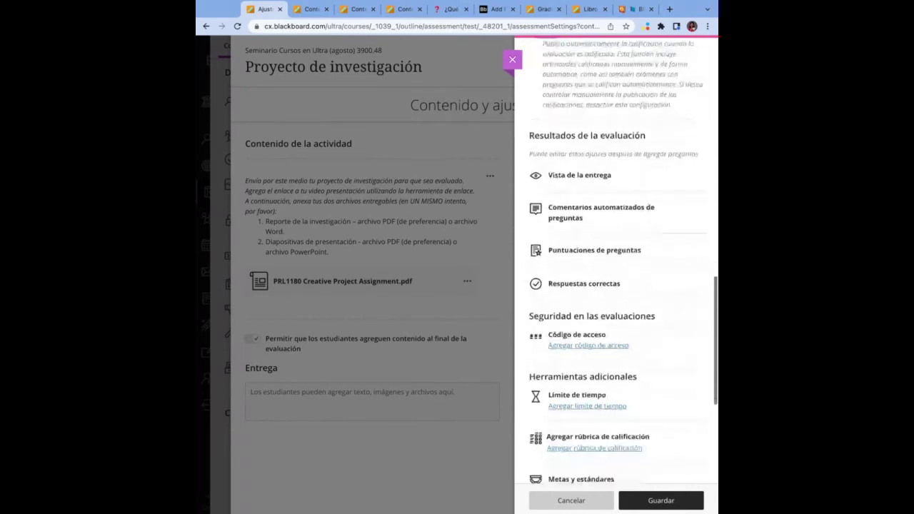
scroll(614, 231, down, 2)
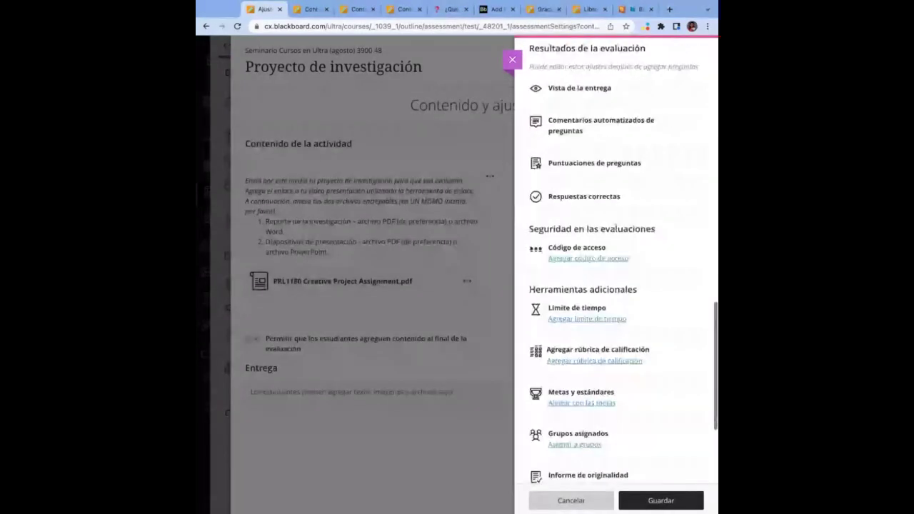
scroll(616, 227, down, 1)
scroll(615, 225, down, 3)
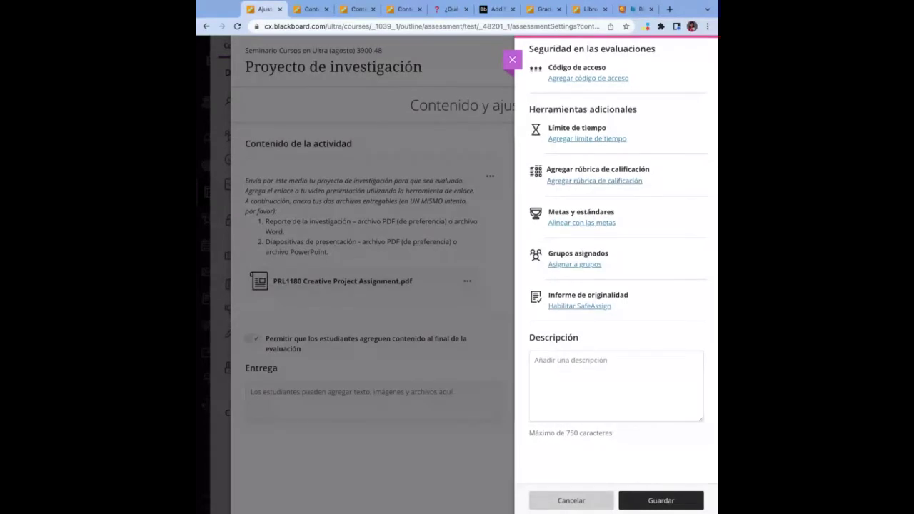
Preview the Pensamiento Crítico rubric and add it as the activity's grading rubric
click(594, 181)
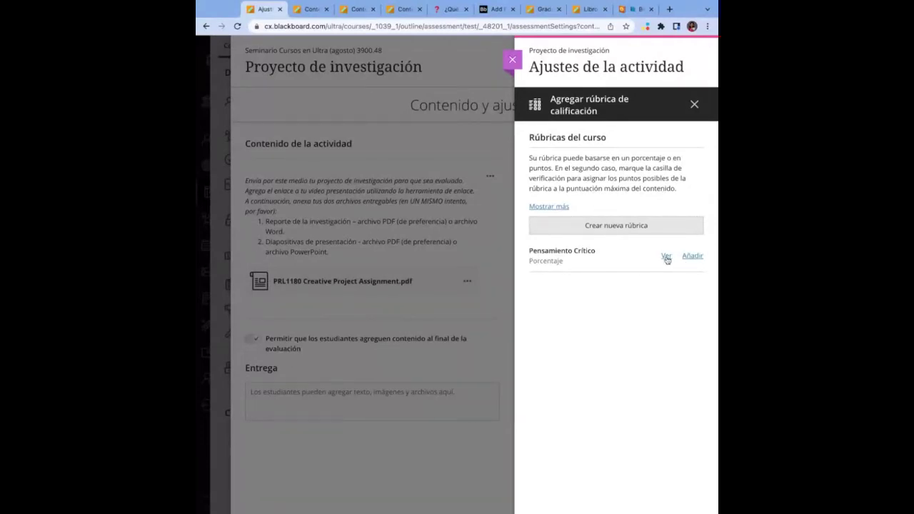
click(666, 257)
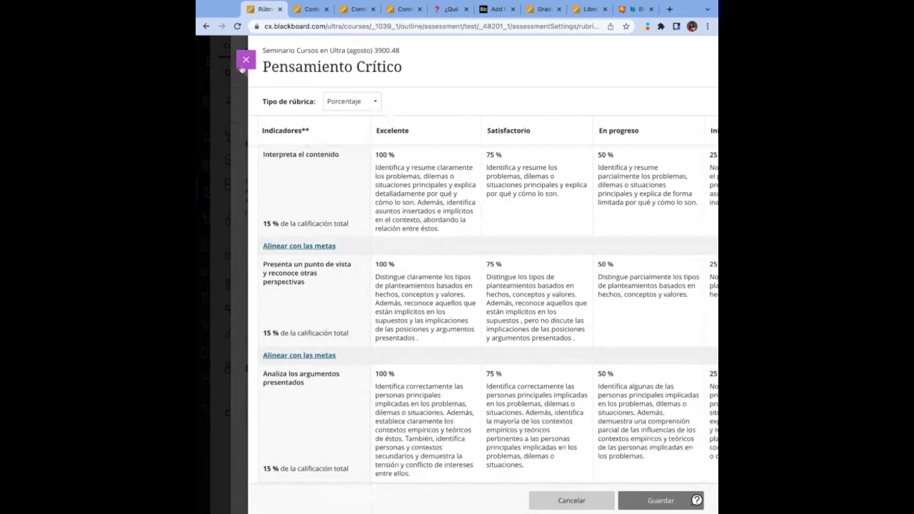
click(245, 60)
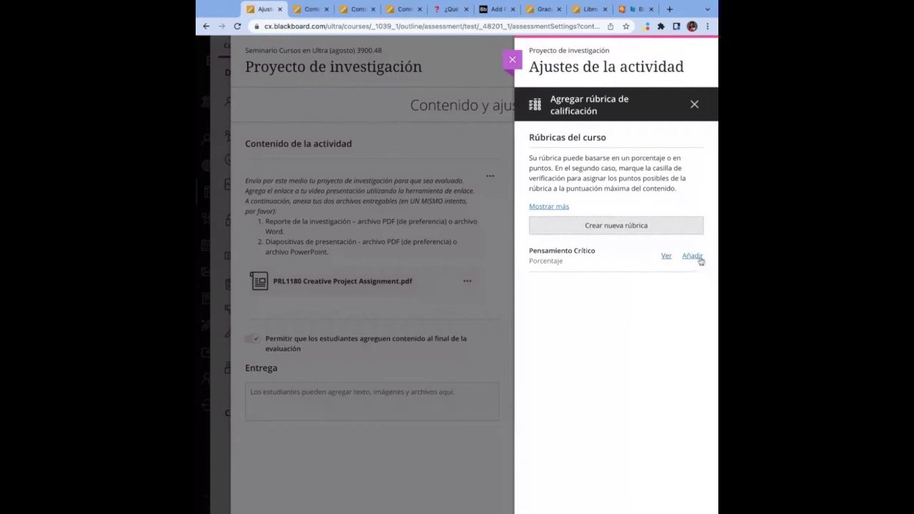
click(700, 260)
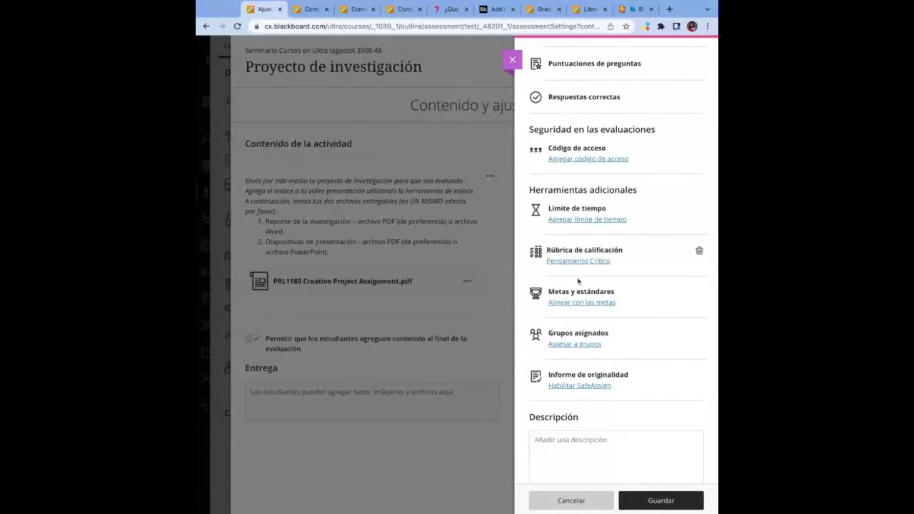
scroll(625, 348, down, 1)
scroll(624, 348, down, 2)
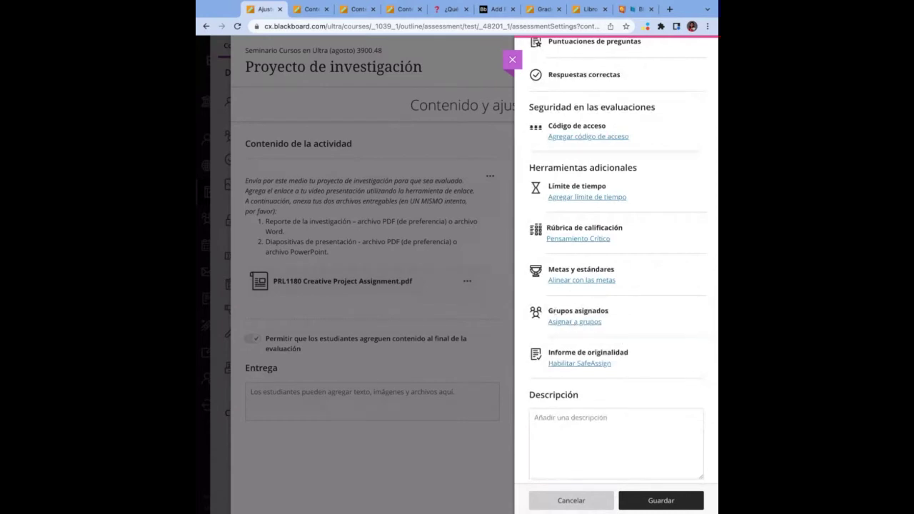
Open Asignar a grupos and keep Agrupar estudiantes set to Personalizado
click(575, 324)
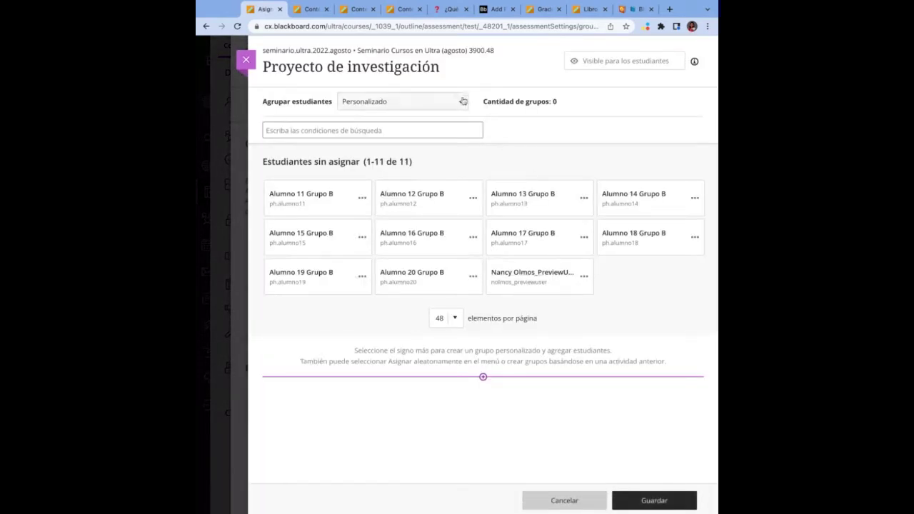
click(462, 102)
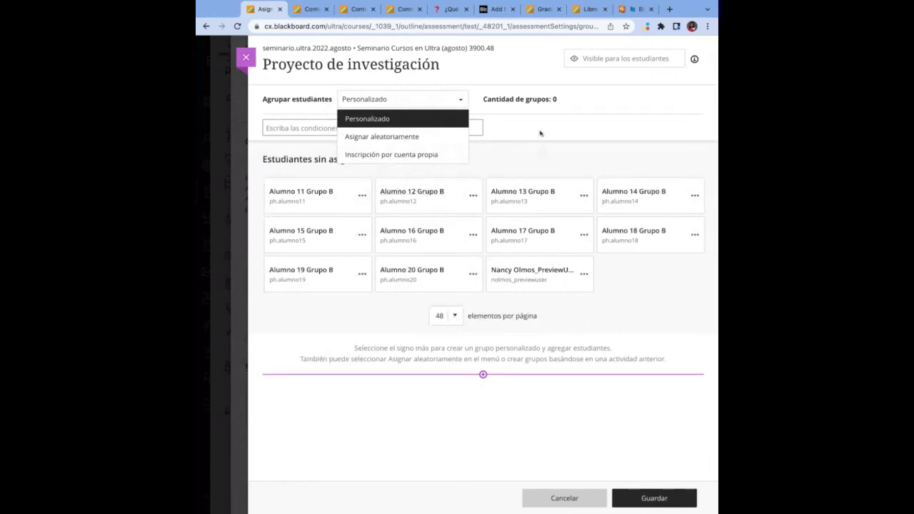
click(540, 133)
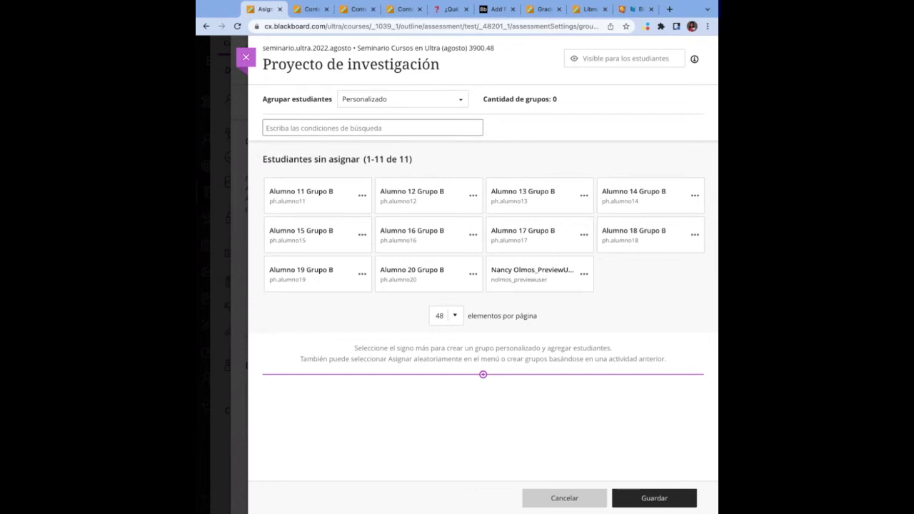
Set Proyecto de investigación grouping to Inscripción por cuenta propia, giving 3 groups of up to 4 members
click(460, 100)
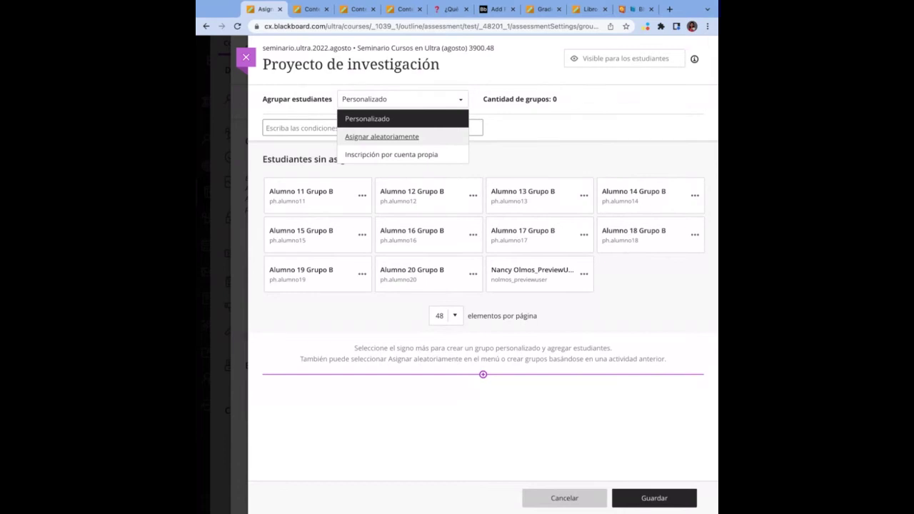
click(386, 155)
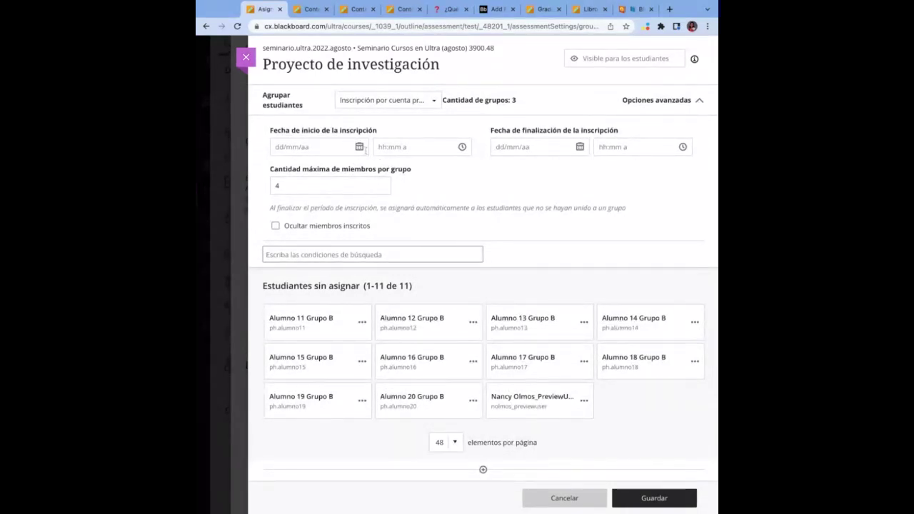
Set the self-enrollment period to 24/8/22–26/8/22 at 11:50, leaving Ocultar miembros inscritos off
click(360, 148)
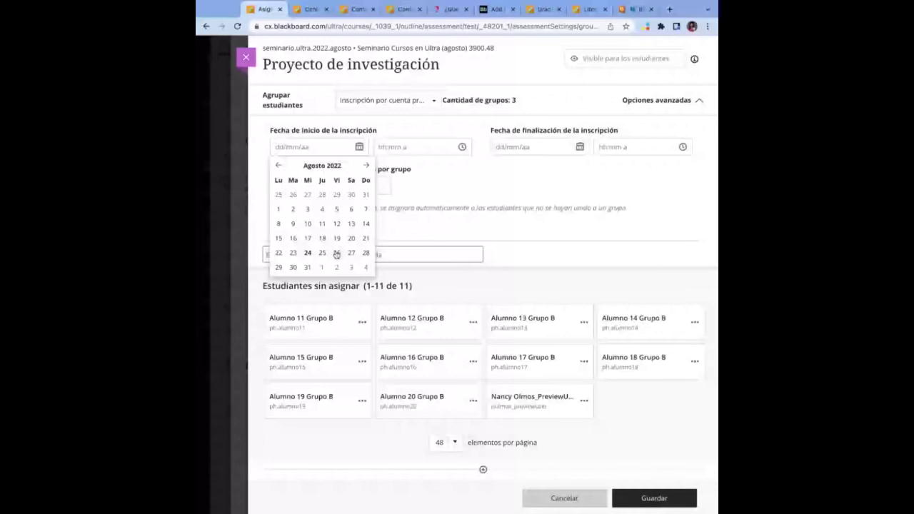
click(336, 255)
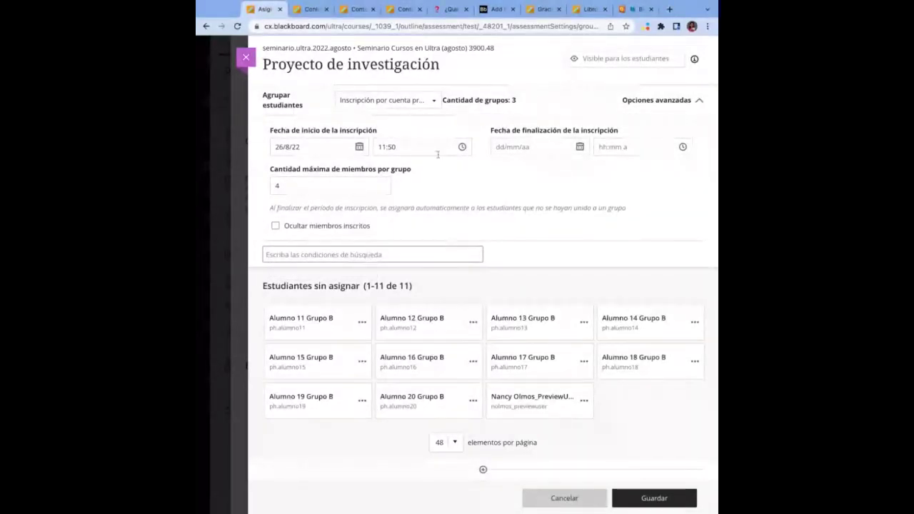
click(360, 147)
click(307, 252)
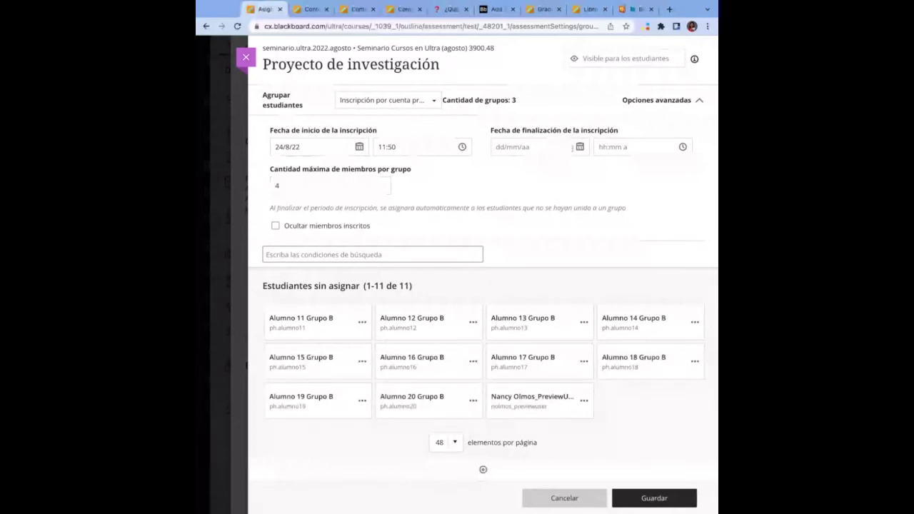
click(572, 147)
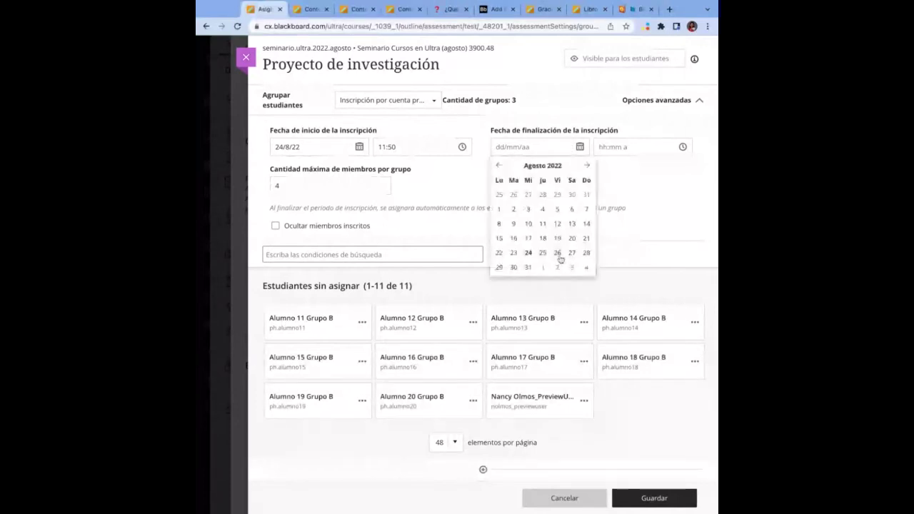
click(557, 253)
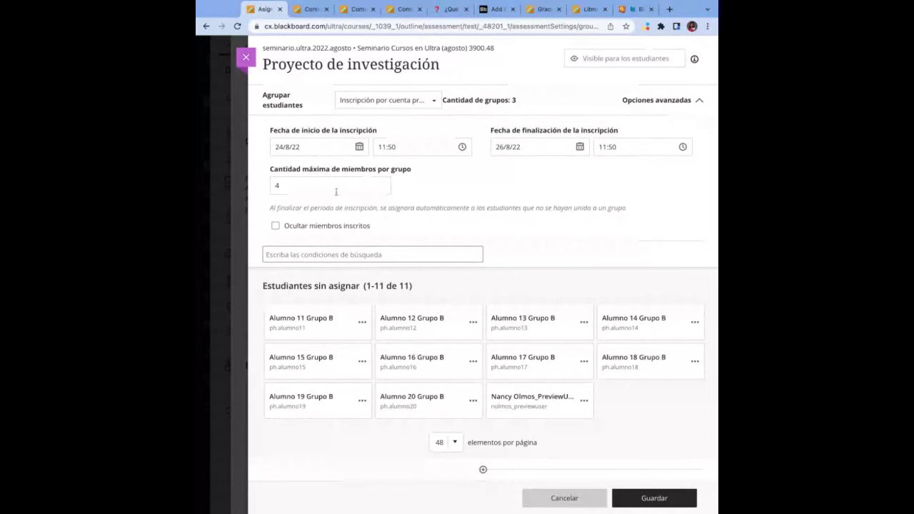
click(293, 231)
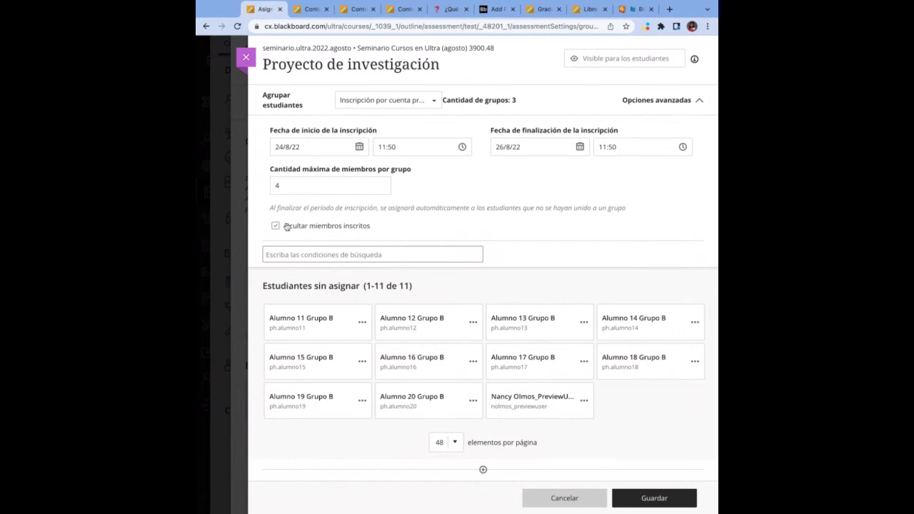
click(336, 226)
scroll(483, 286, down, 1)
scroll(482, 286, down, 3)
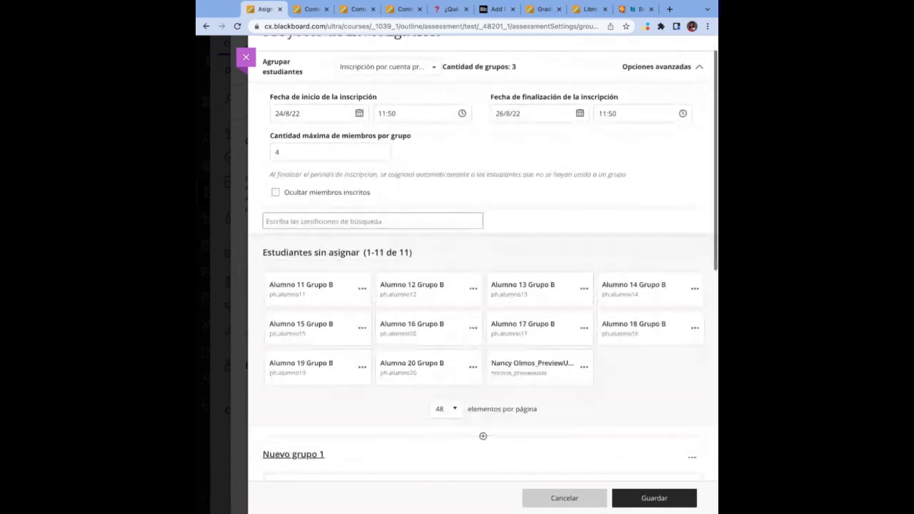
scroll(311, 199, down, 6)
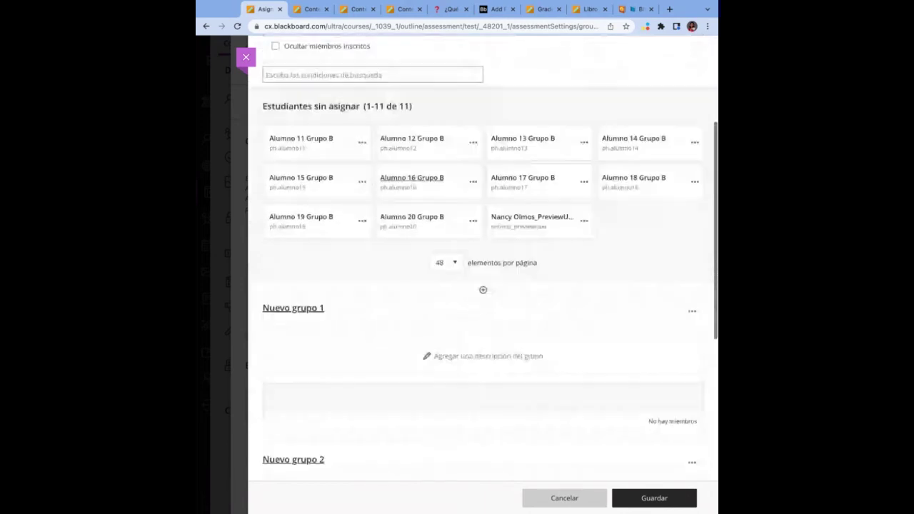
scroll(311, 199, up, 3)
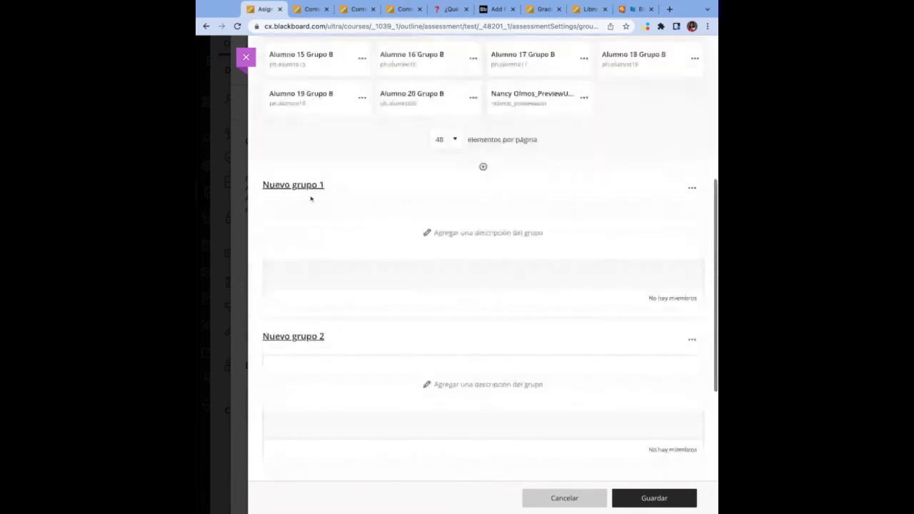
scroll(311, 199, up, 1)
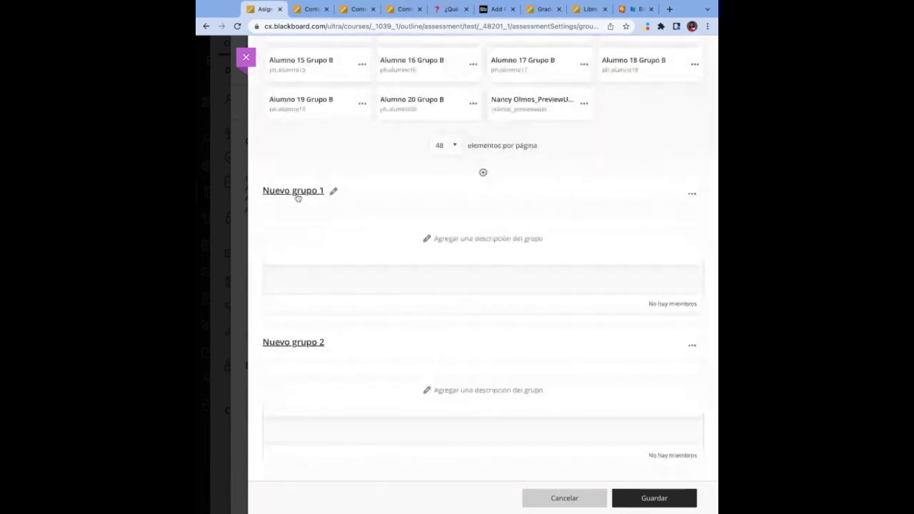
scroll(298, 198, up, 4)
scroll(298, 198, up, 5)
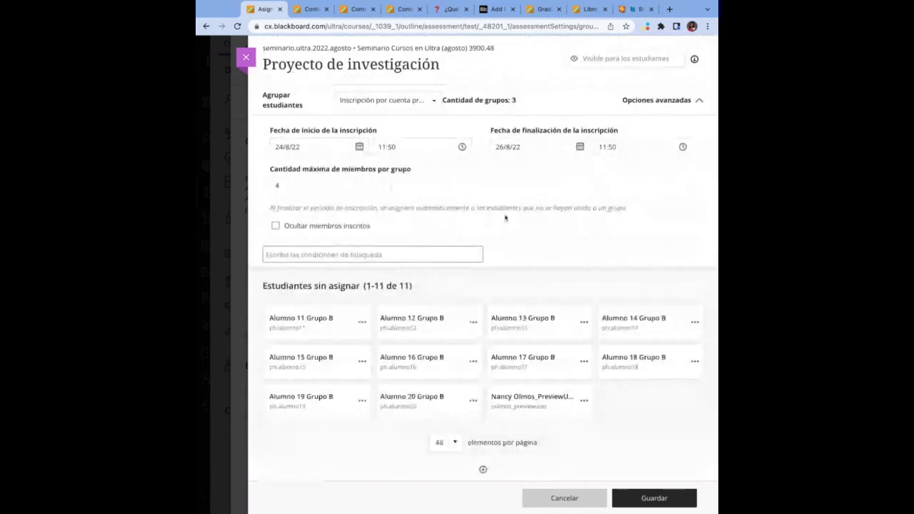
scroll(505, 218, down, 10)
scroll(504, 220, down, 2)
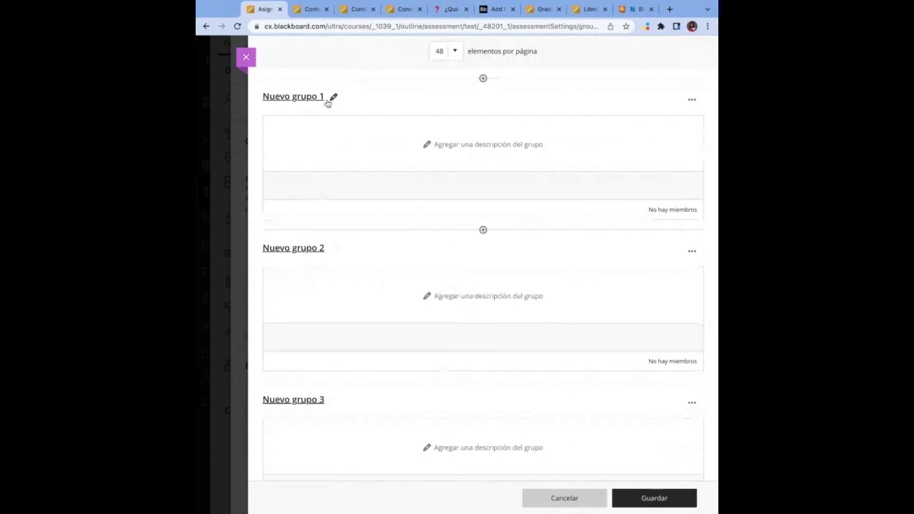
click(330, 99)
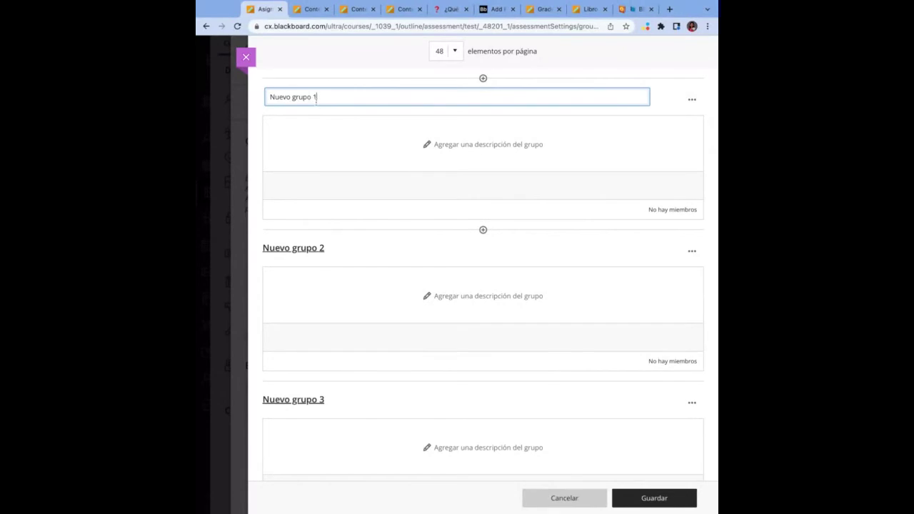
click(344, 117)
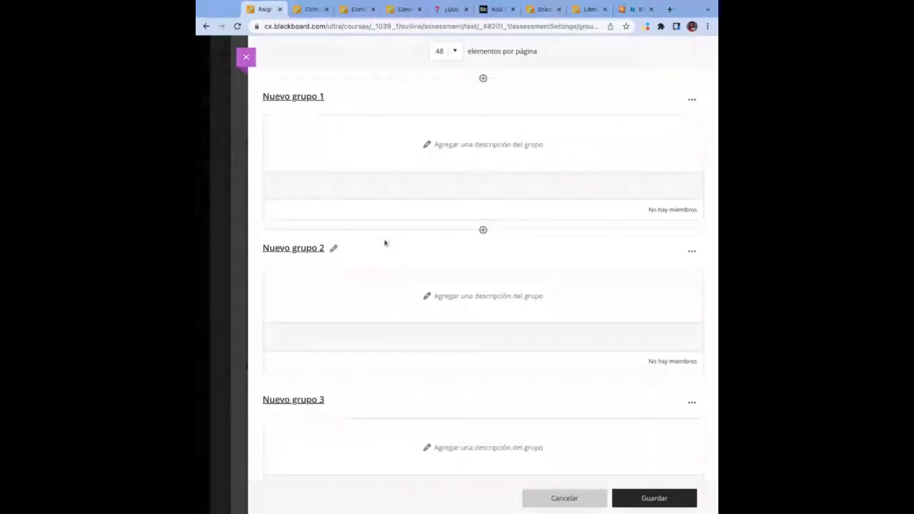
scroll(373, 428, down, 1)
scroll(372, 428, down, 2)
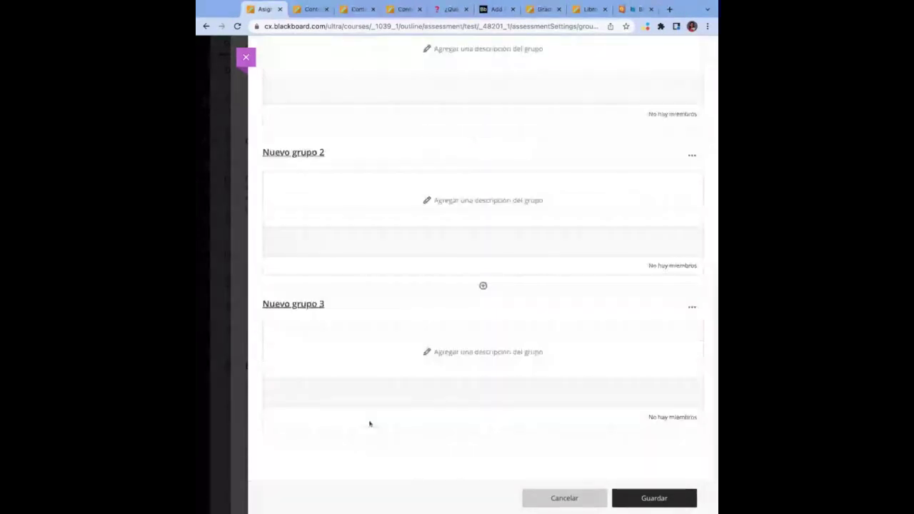
Save the self-enrollment groups, review Ajustes de la actividad, and save the activity settings
click(662, 503)
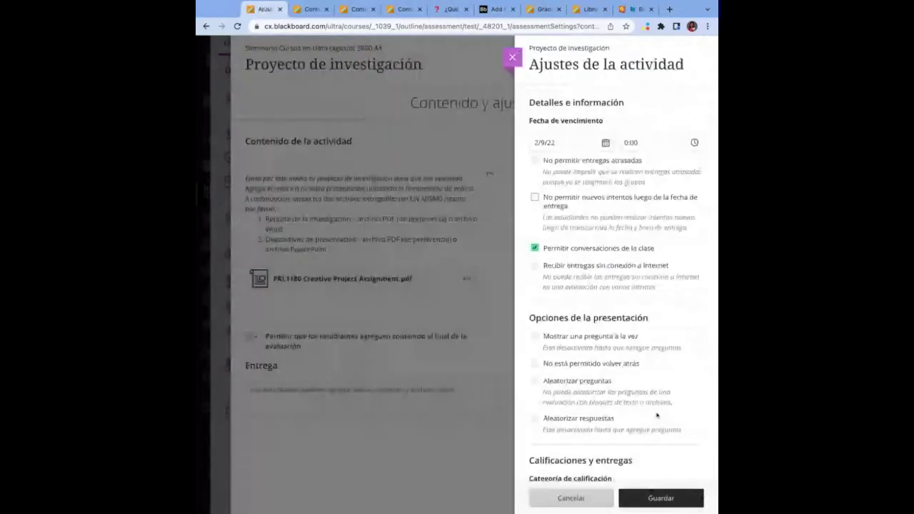
scroll(657, 415, down, 10)
scroll(656, 415, down, 5)
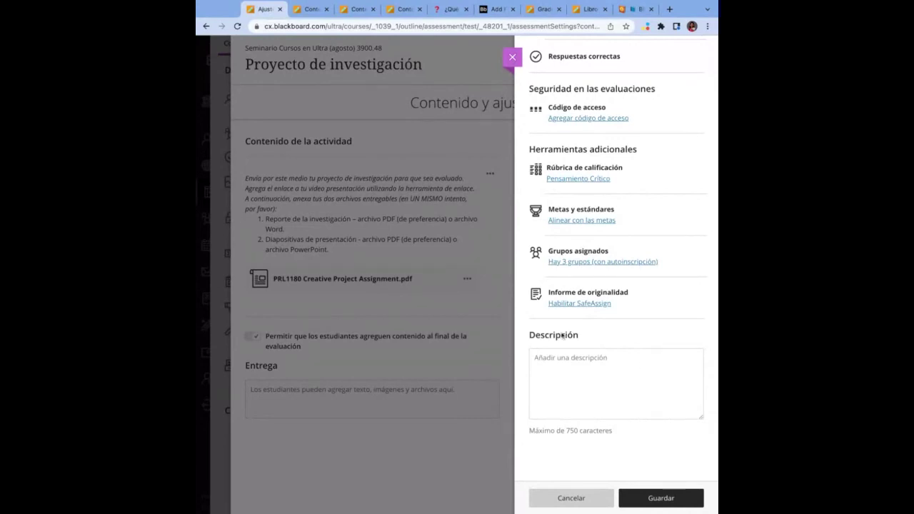
scroll(568, 322, down, 1)
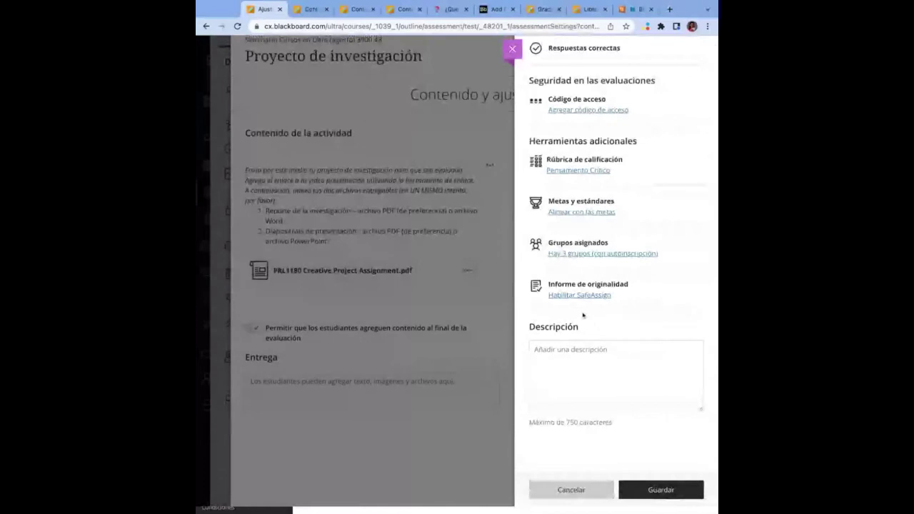
scroll(609, 326, up, 1)
click(636, 493)
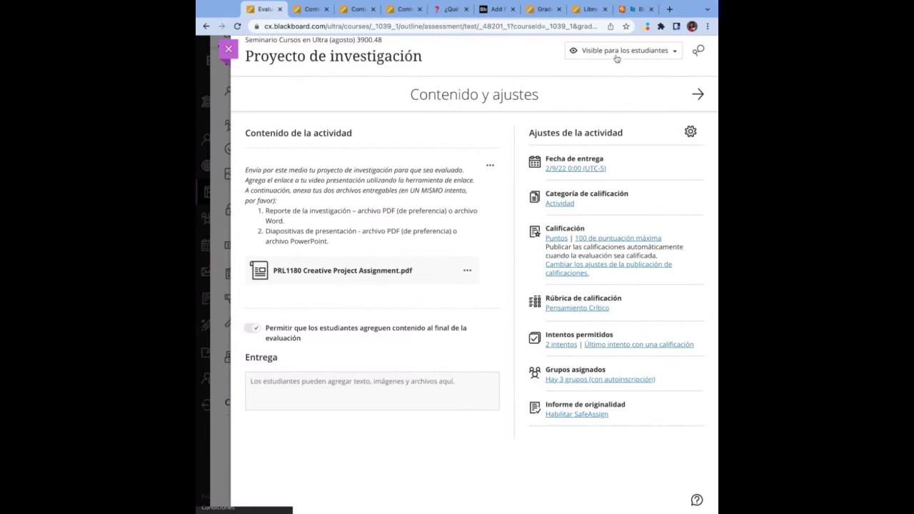
Close Proyecto de investigación and expand the Semana 1 folder in the course content
click(229, 50)
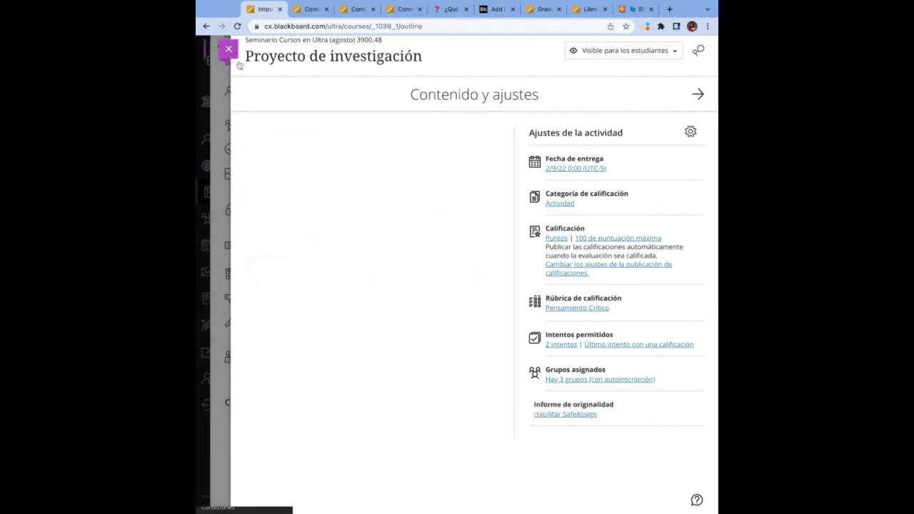
scroll(506, 383, down, 3)
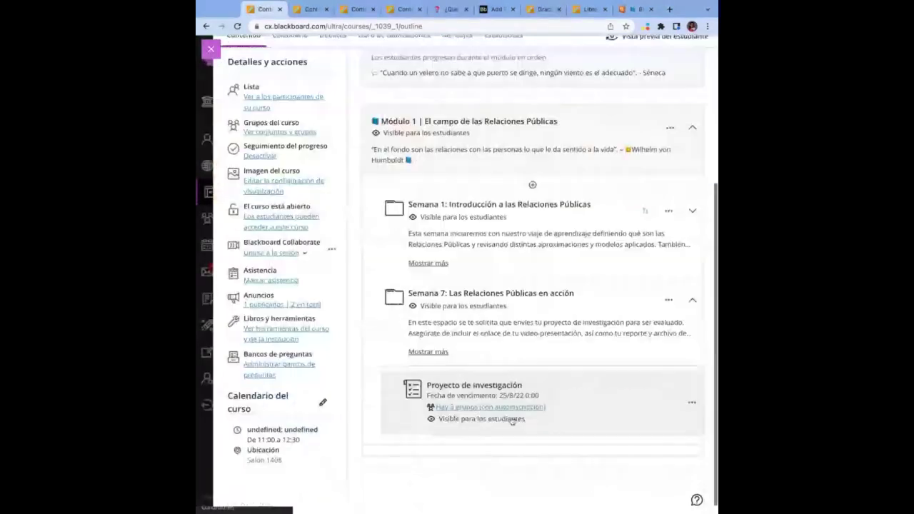
scroll(512, 421, up, 2)
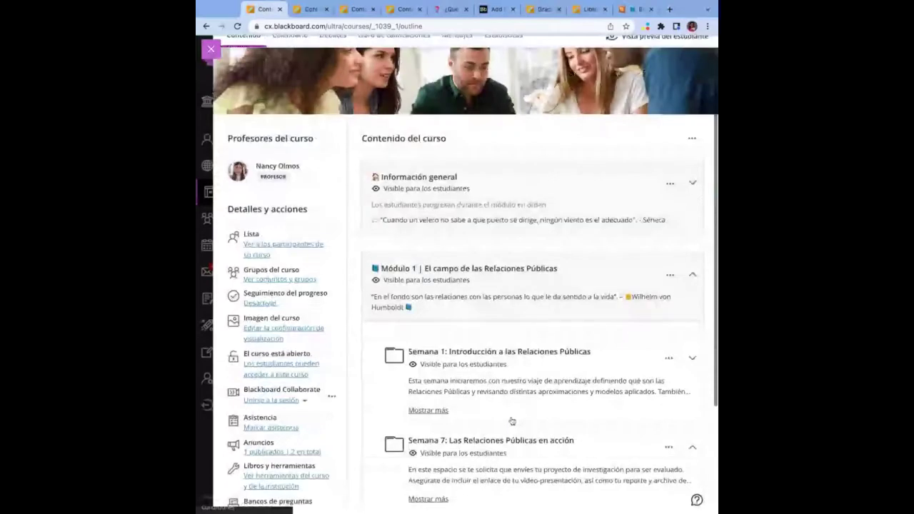
scroll(512, 421, up, 1)
click(618, 280)
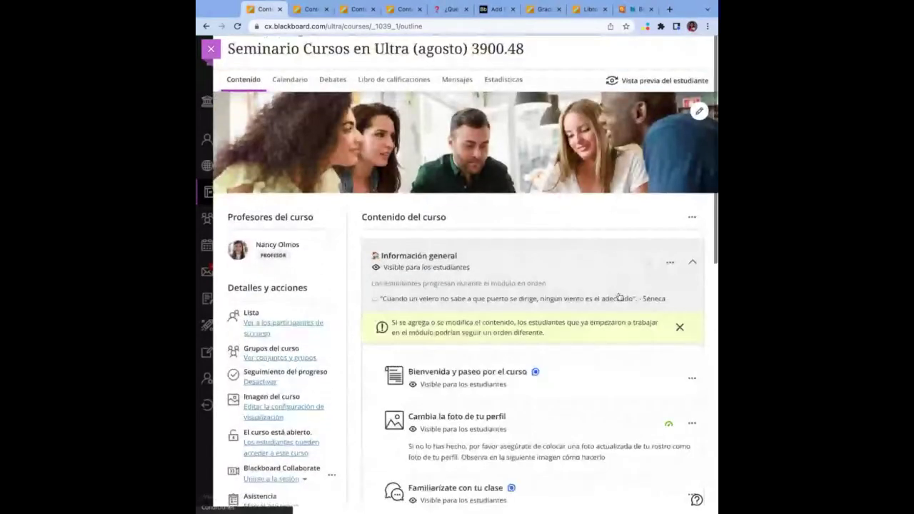
scroll(618, 298, down, 2)
click(587, 125)
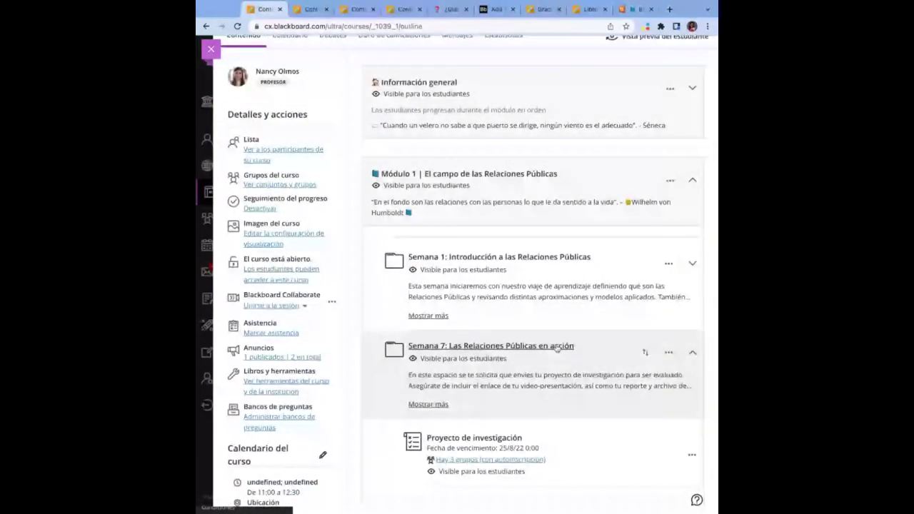
click(618, 265)
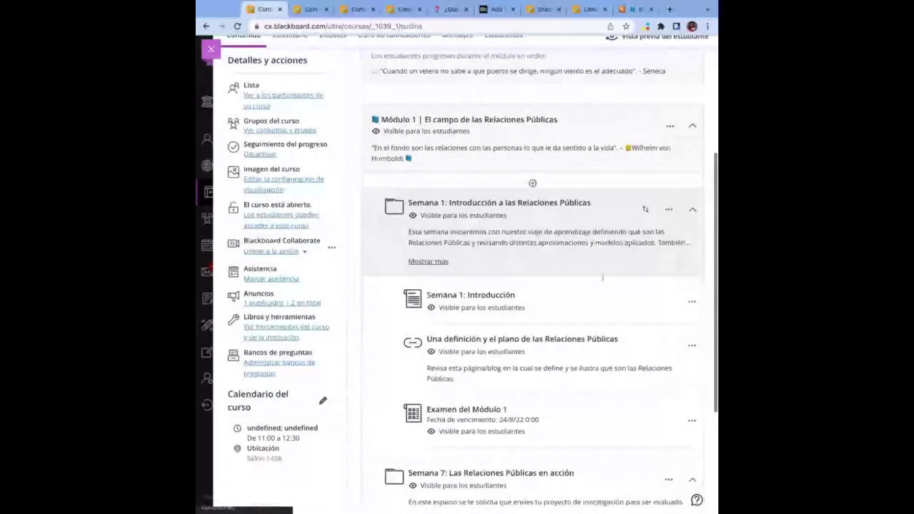
scroll(602, 279, down, 1)
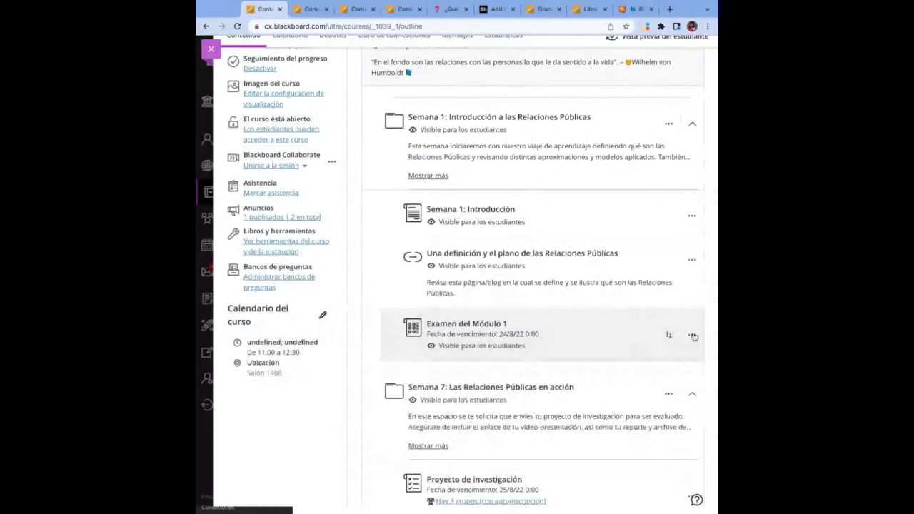
View the Análisis de preguntas for Examen del Módulo 1, then close it
click(693, 336)
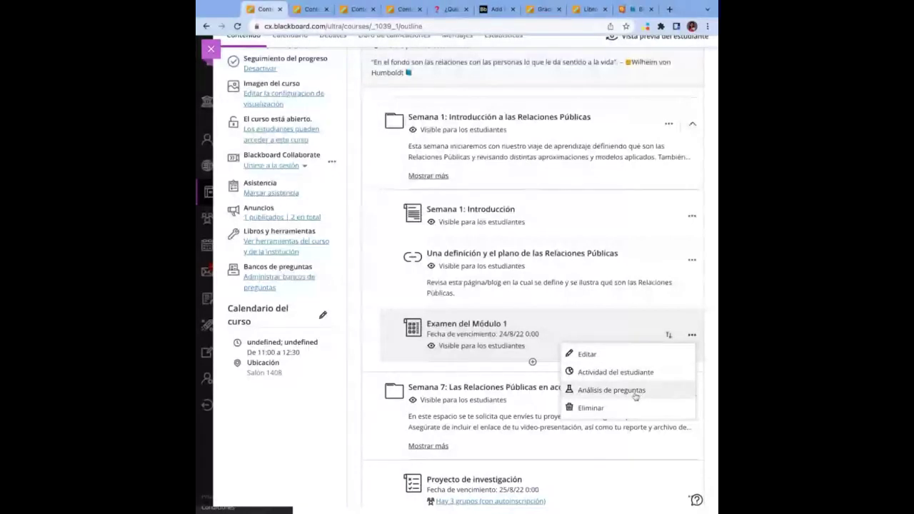
click(635, 396)
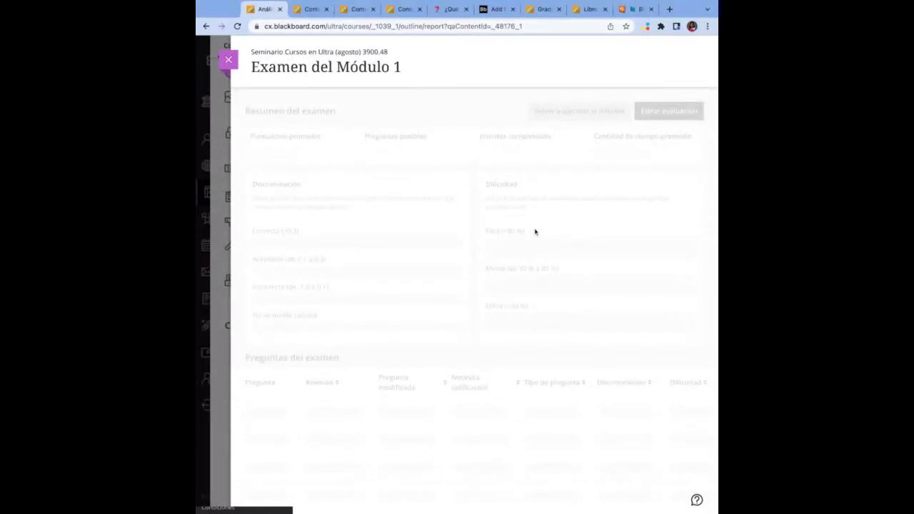
click(228, 59)
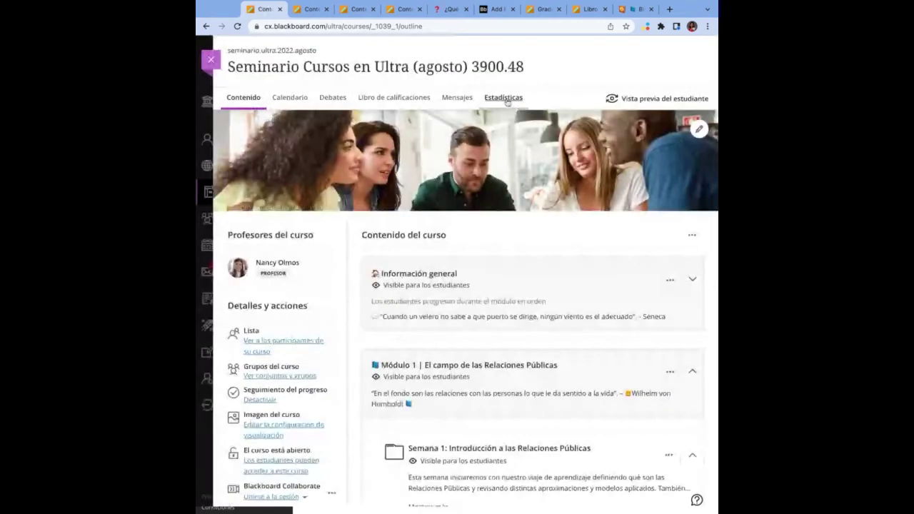
Check in Estadísticas that Examen del Módulo 1's question analysis completed on 24/8/22 11:53
click(506, 100)
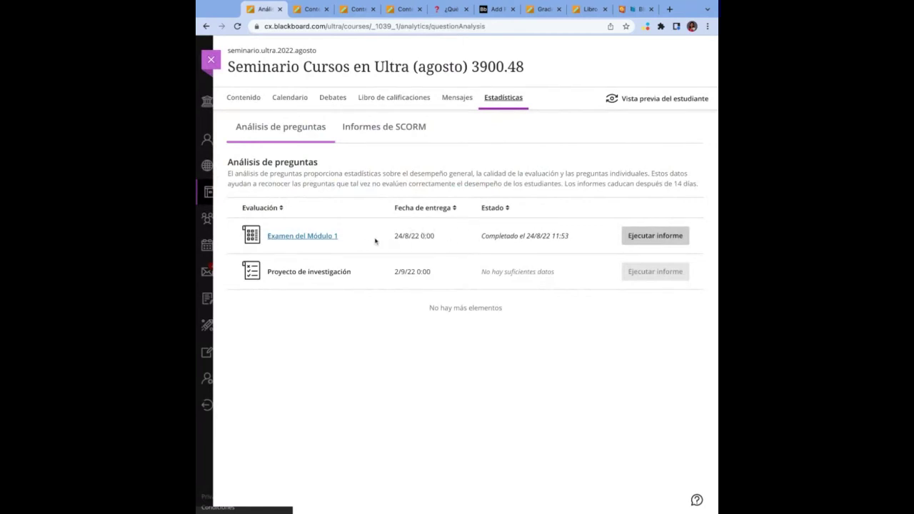
drag(499, 238, 582, 245)
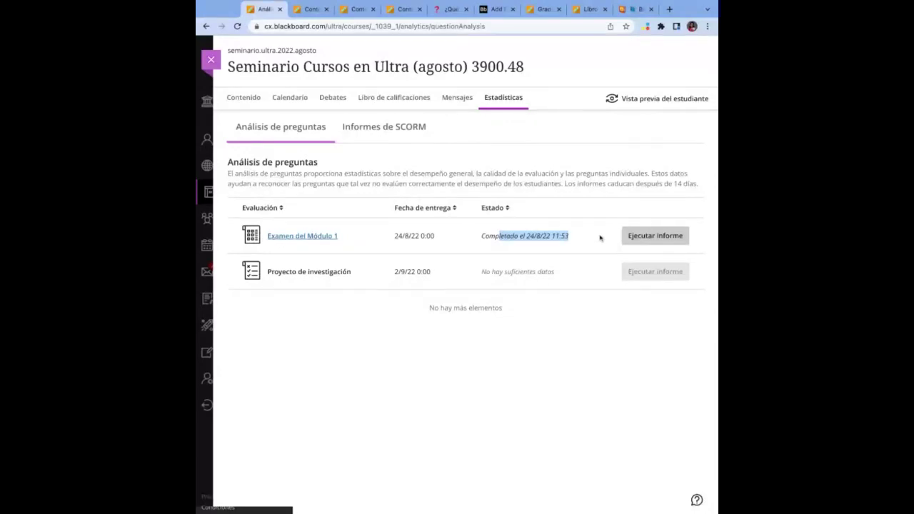
click(316, 238)
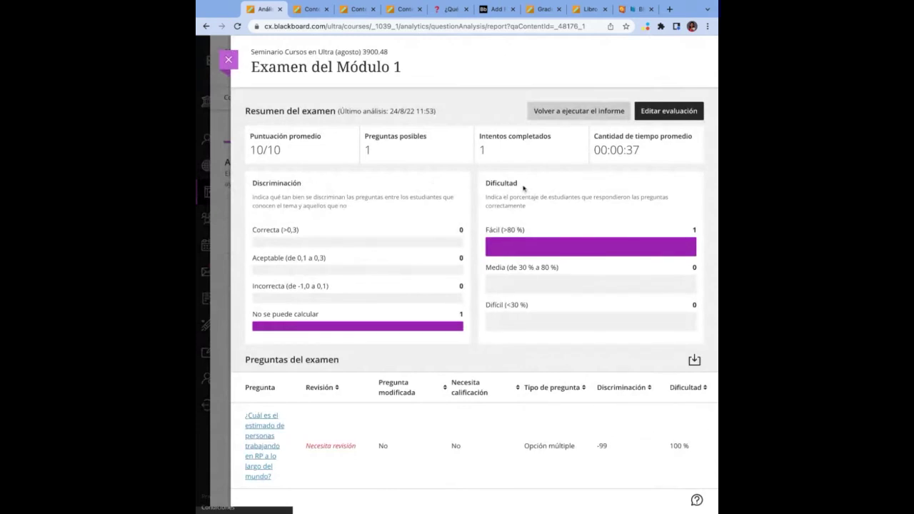
scroll(524, 188, down, 1)
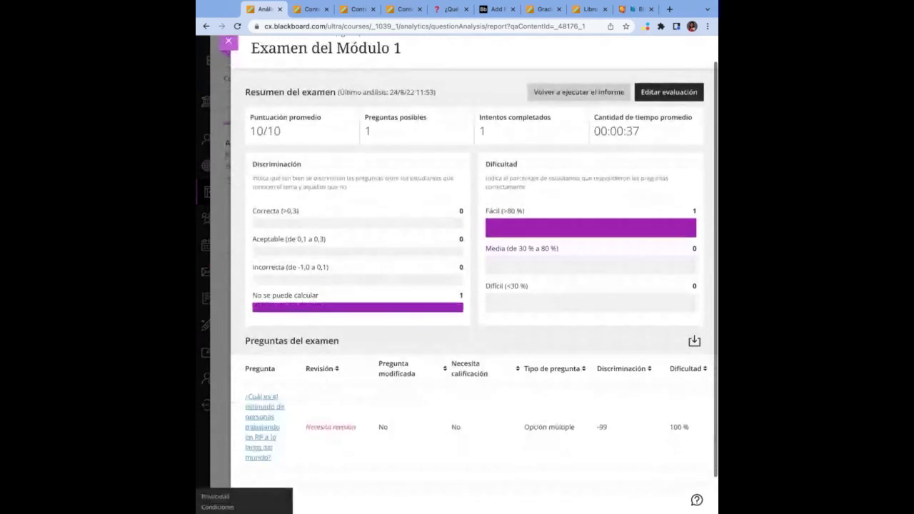
scroll(303, 168, down, 1)
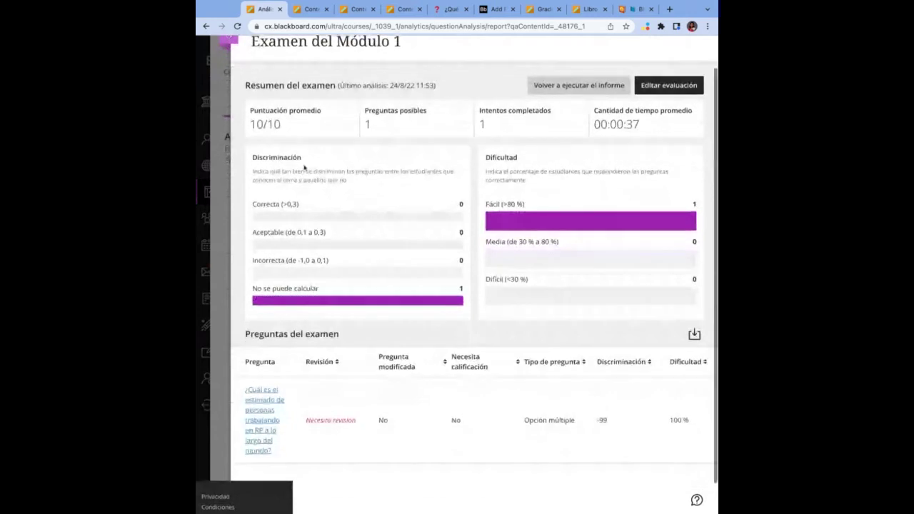
scroll(305, 171, up, 2)
drag(307, 176, 305, 195)
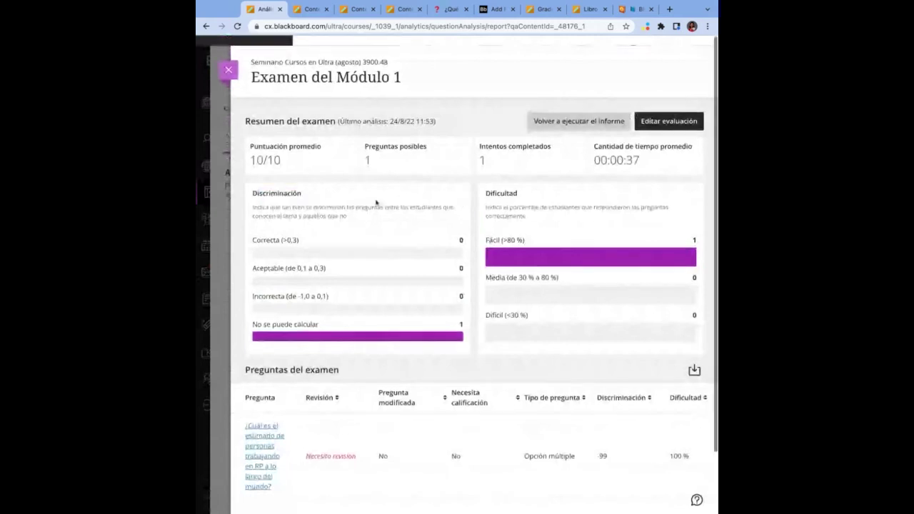
scroll(429, 214, down, 2)
scroll(535, 224, down, 3)
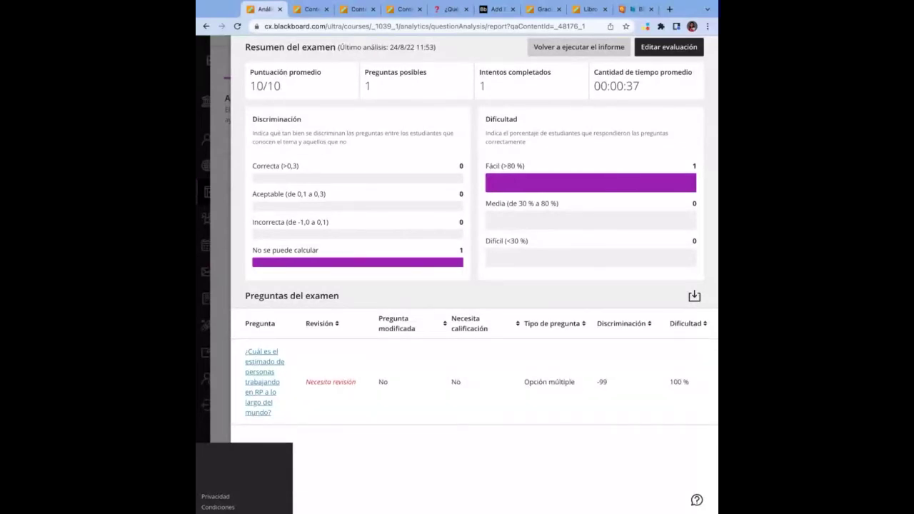
scroll(472, 286, up, 1)
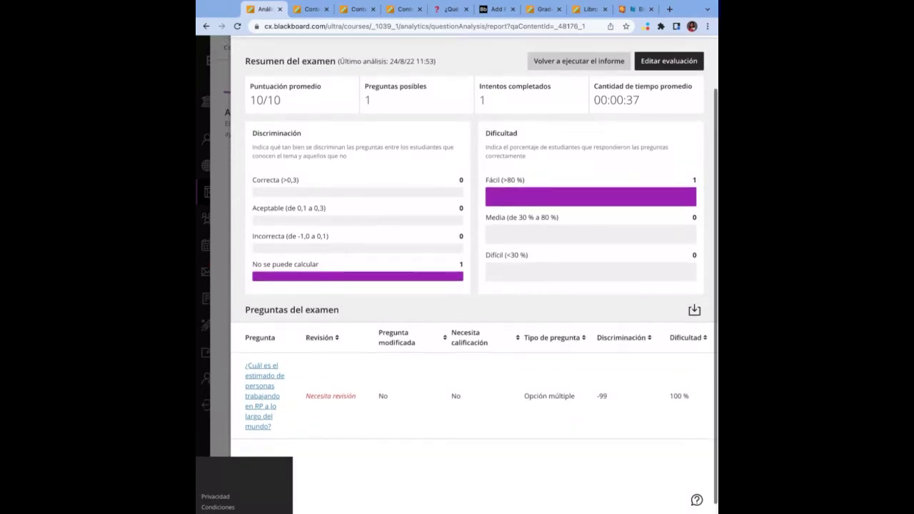
scroll(457, 274, up, 1)
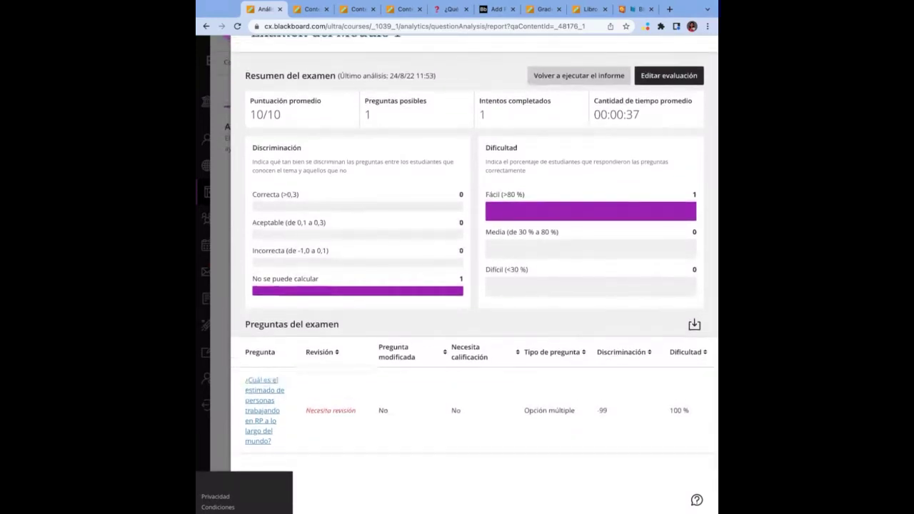
scroll(457, 272, up, 2)
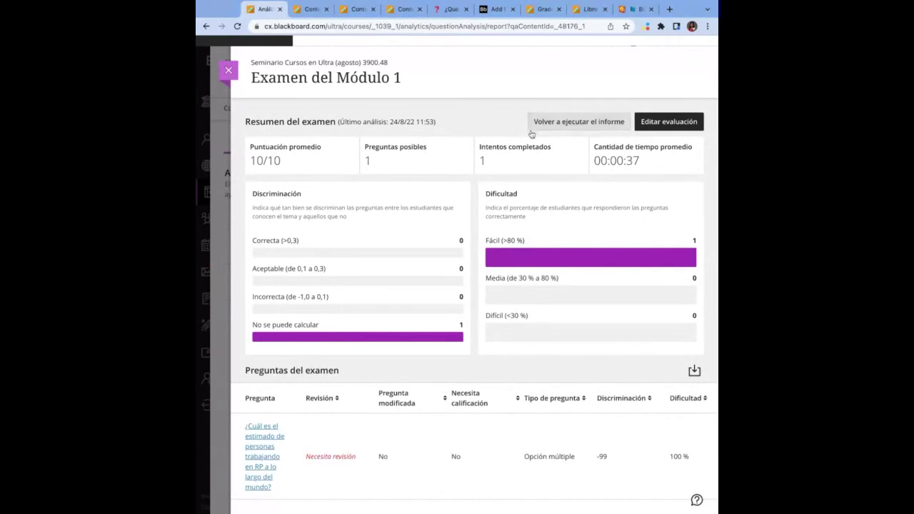
click(228, 70)
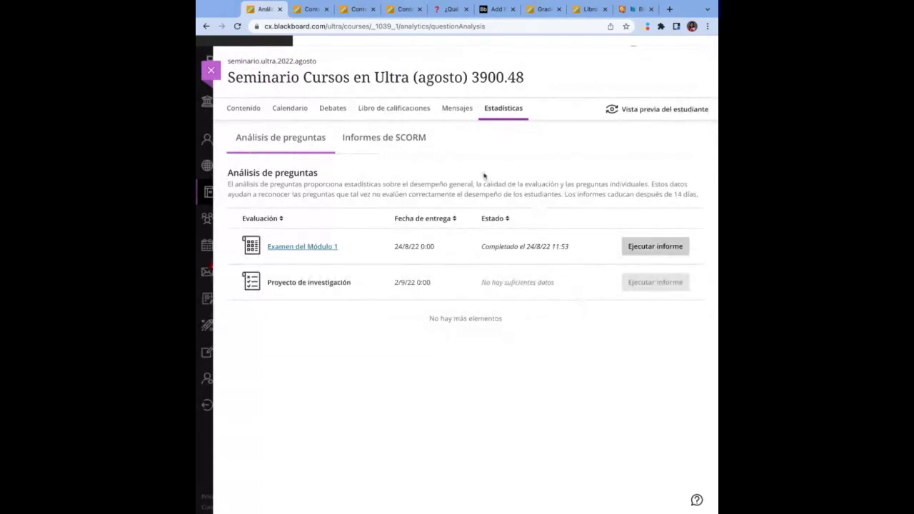
View the SCORM reports, return to Análisis de preguntas, then go to the course content
click(391, 146)
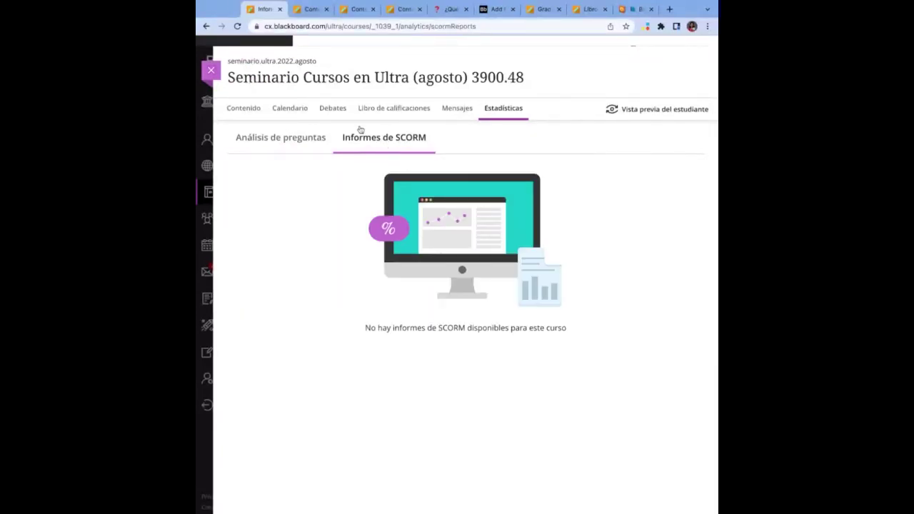
click(302, 144)
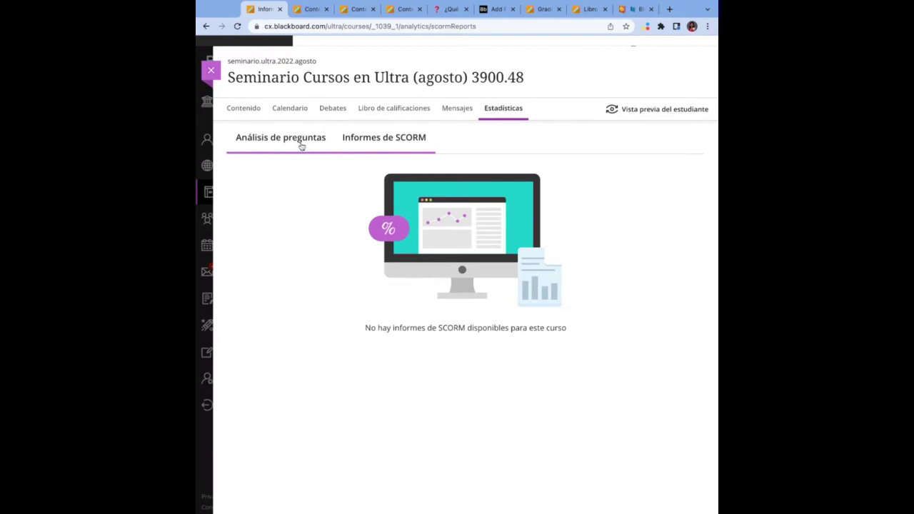
click(240, 110)
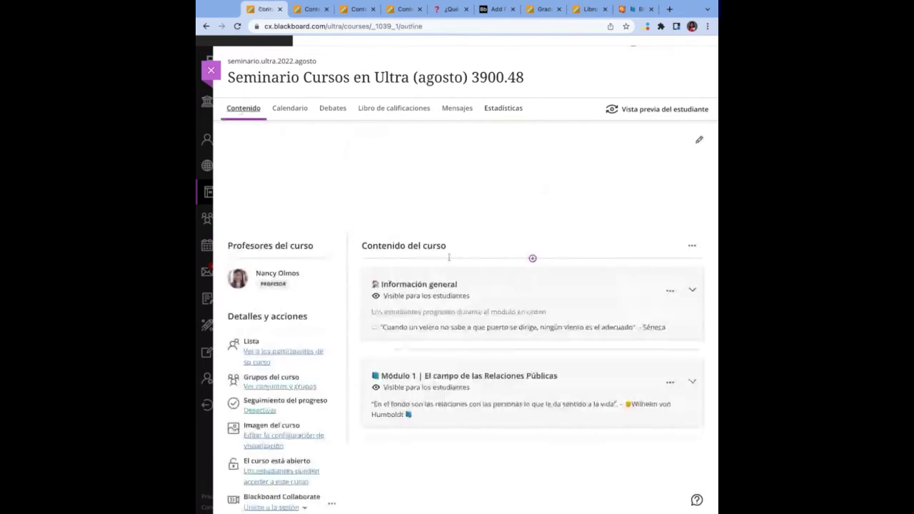
Expand Módulo 1 and Semana 7, then open the Proyecto de investigación assignment
click(608, 383)
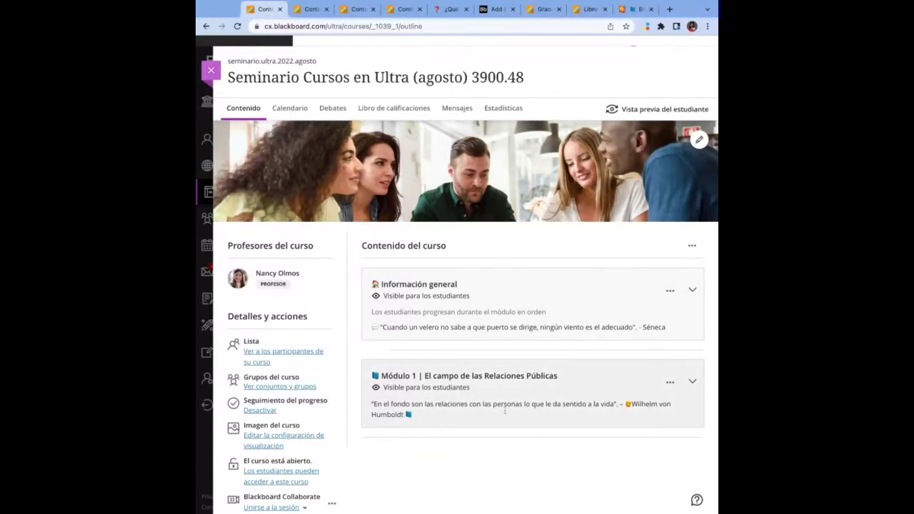
click(594, 376)
scroll(579, 393, down, 1)
scroll(579, 394, down, 3)
click(499, 315)
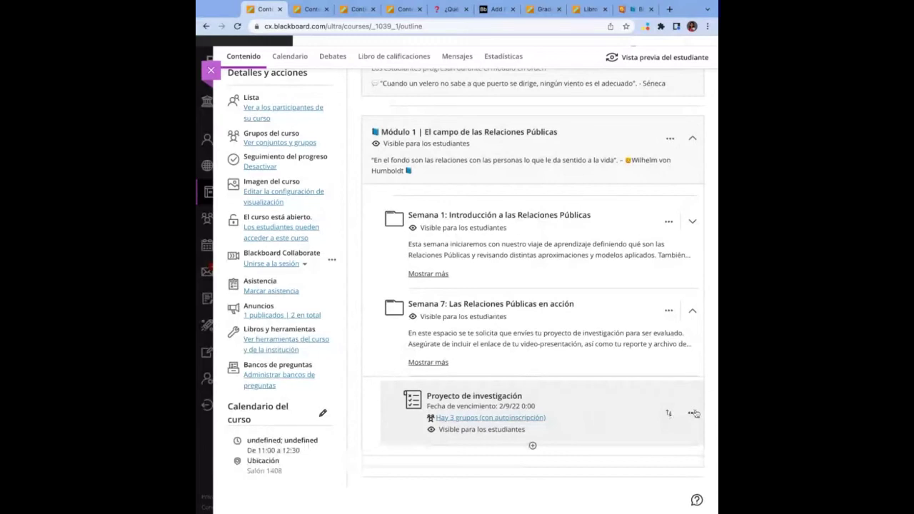
click(576, 406)
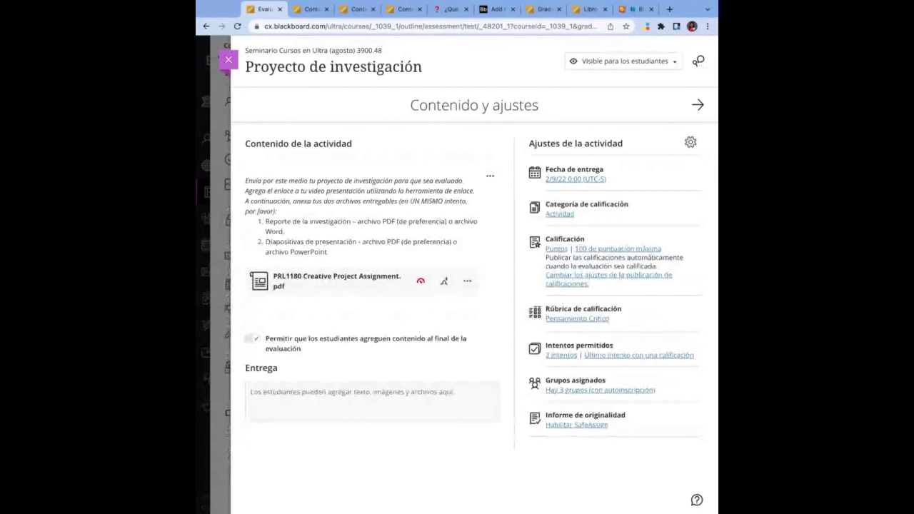
Show the assignment's Conversaciones panel and switch it to Nuevo grupo 1
click(699, 61)
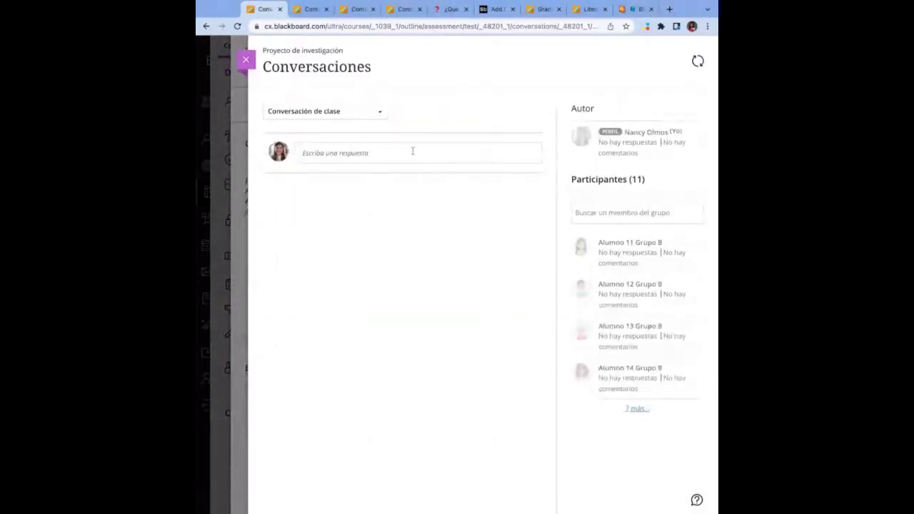
click(381, 114)
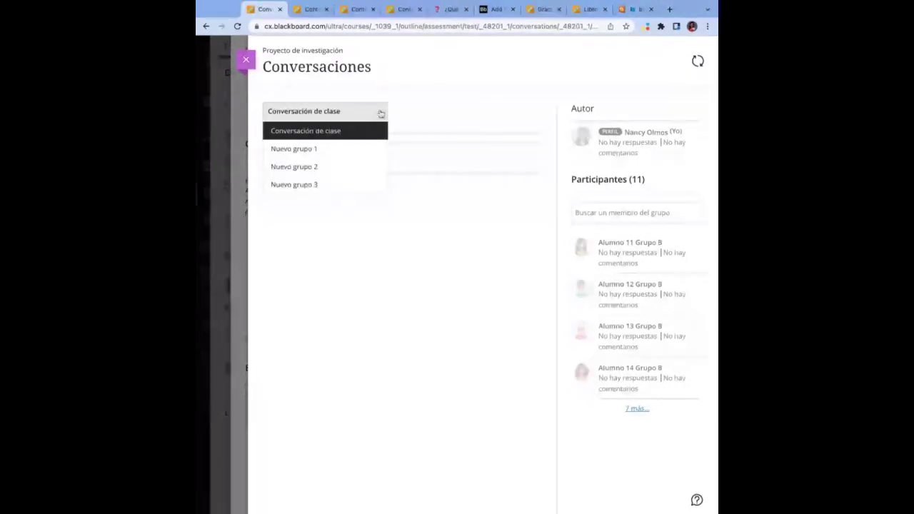
click(350, 157)
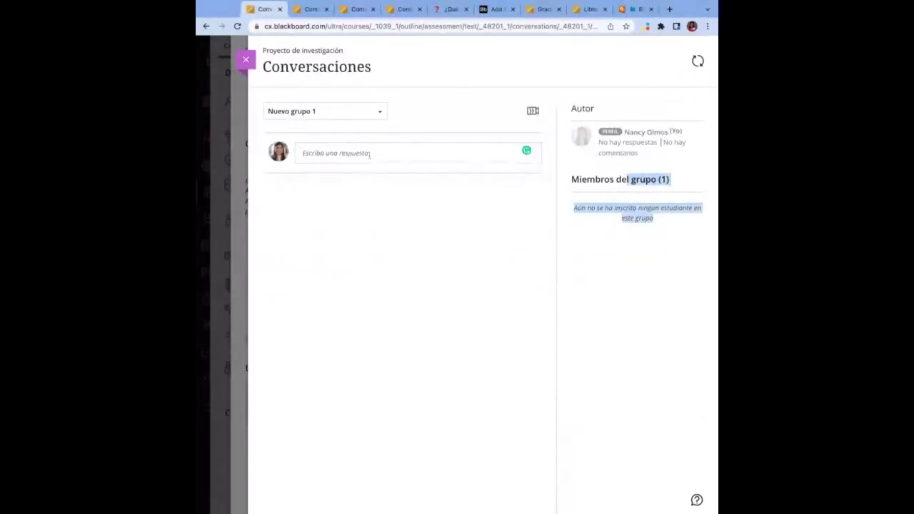
Post the reply 'Hola Grupo 1' in Nuevo grupo 1's conversation
click(370, 153)
text(Ho)
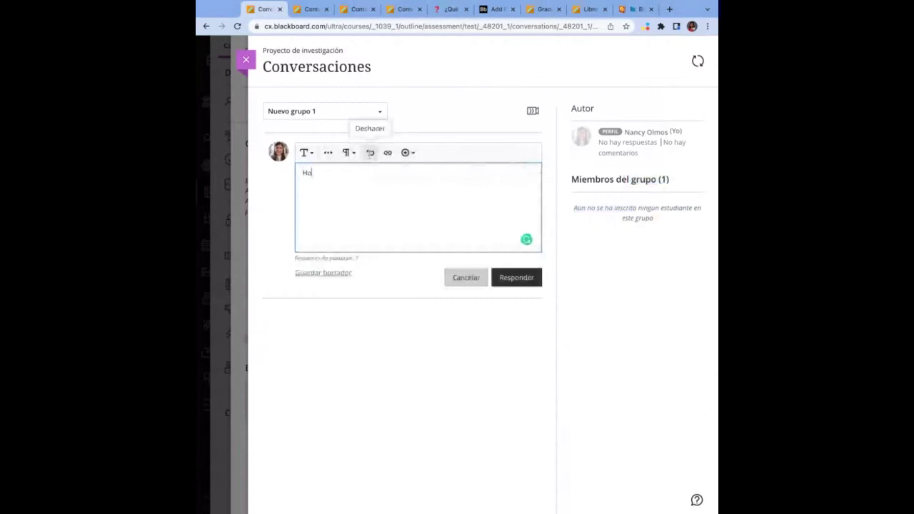
text(la Grupo 1)
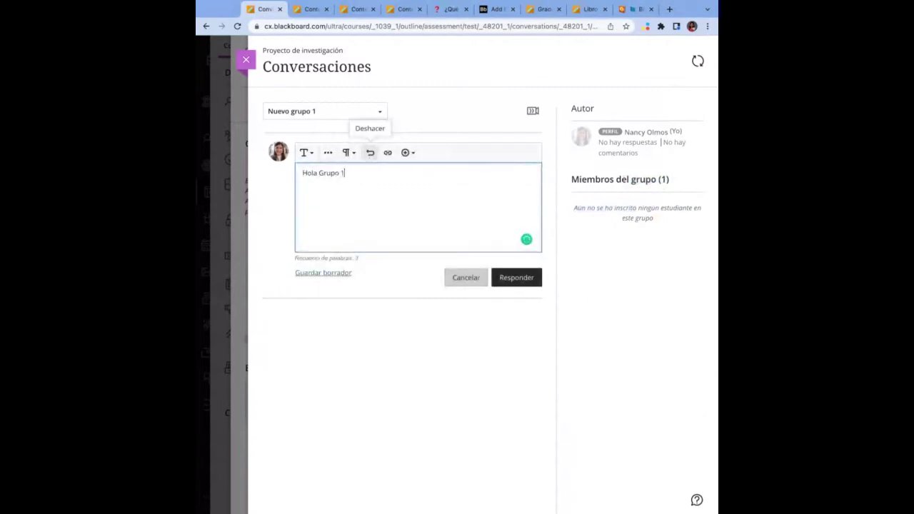
click(521, 283)
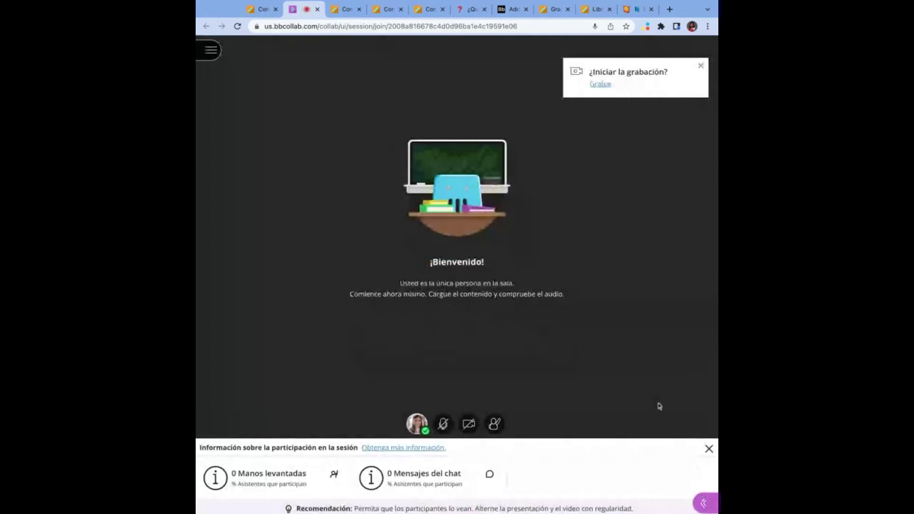
Close the Collaborate session and refresh the conversation to show the 'Hola Grupo 1' post
click(317, 10)
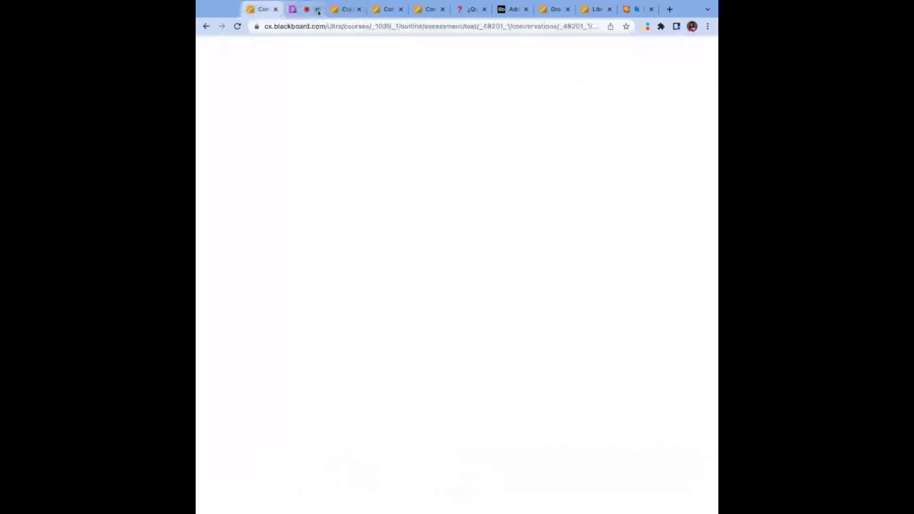
click(698, 63)
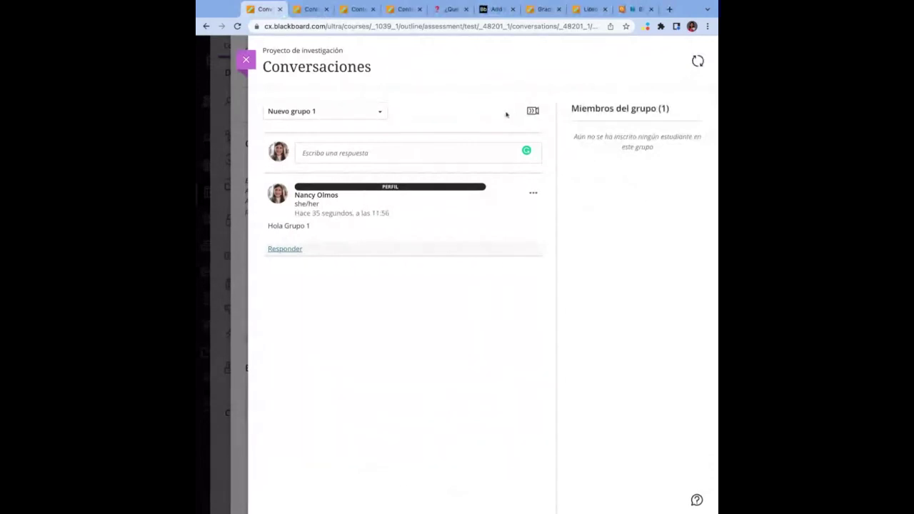
Switch the conversation to Nuevo grupo 2 and confirm it has no posts
click(384, 113)
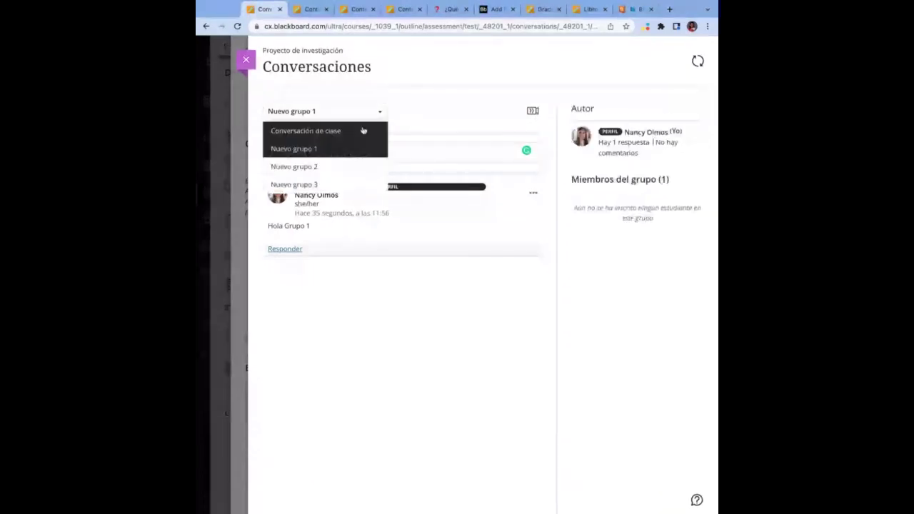
click(350, 167)
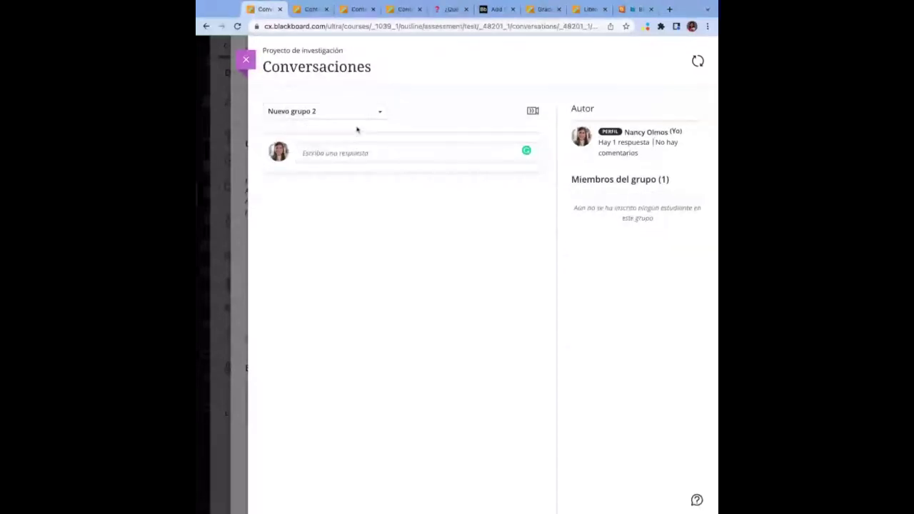
click(361, 116)
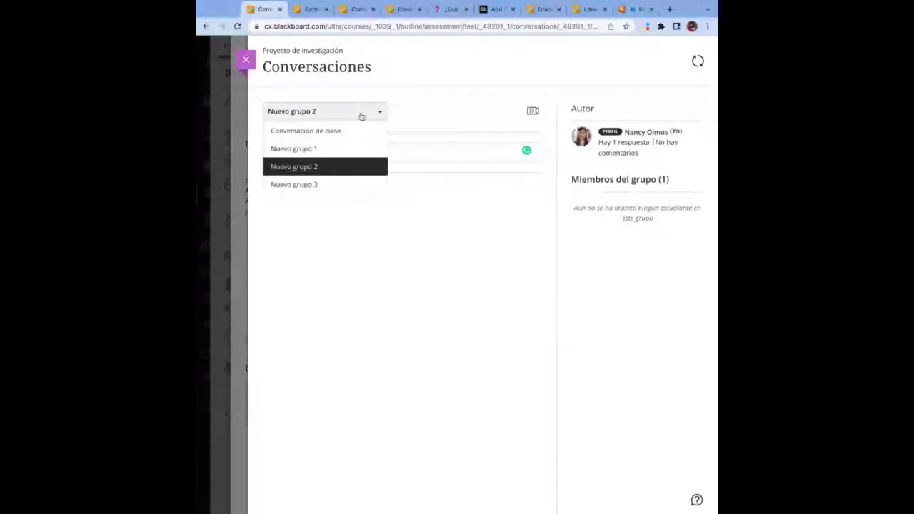
click(415, 112)
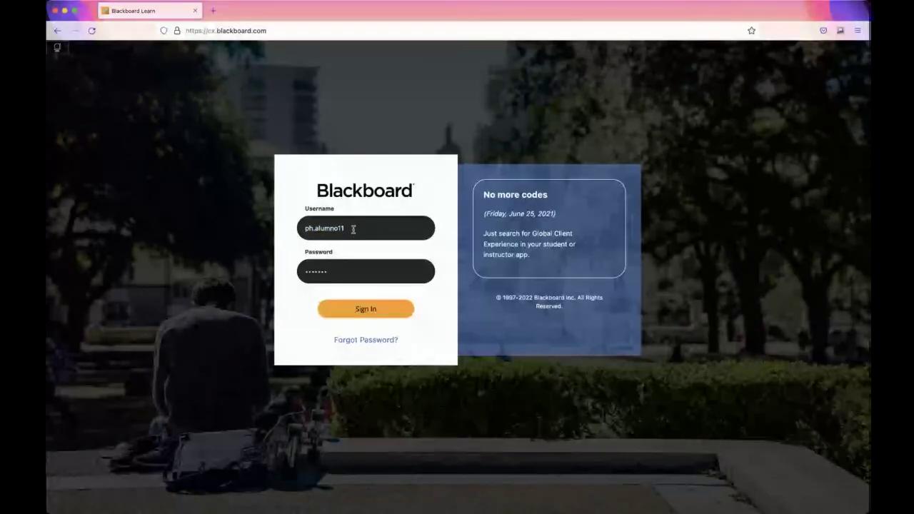
Sign in to Blackboard with the student account's username and password
click(377, 310)
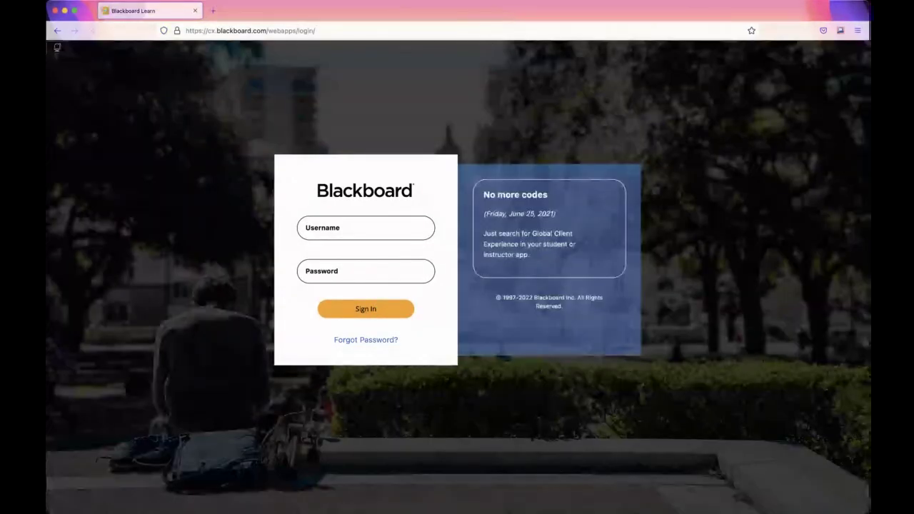
click(362, 228)
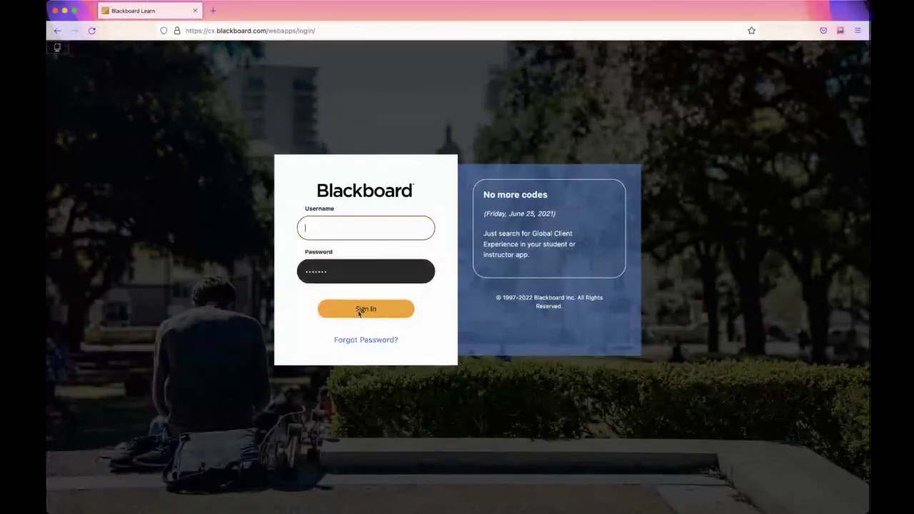
click(361, 310)
click(351, 231)
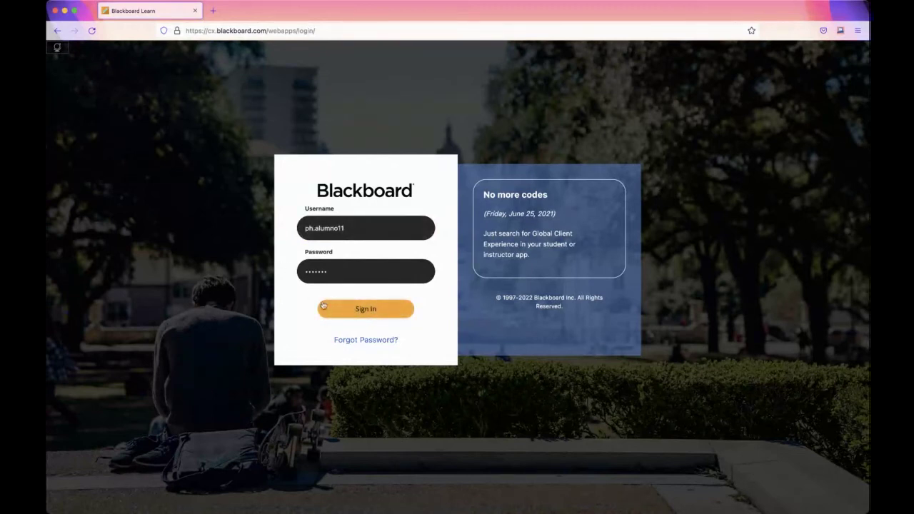
click(357, 312)
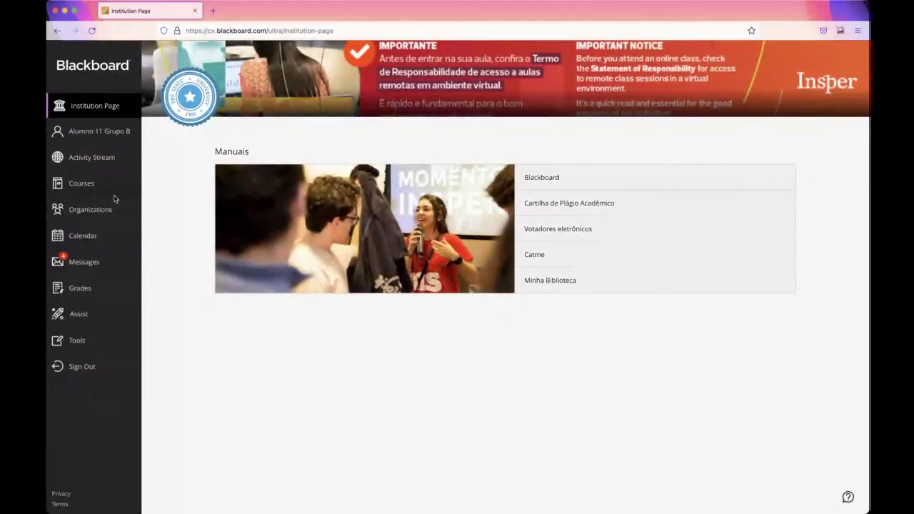
On the Courses page, star the August Ultra seminar card as a favourite, then open that course
click(85, 189)
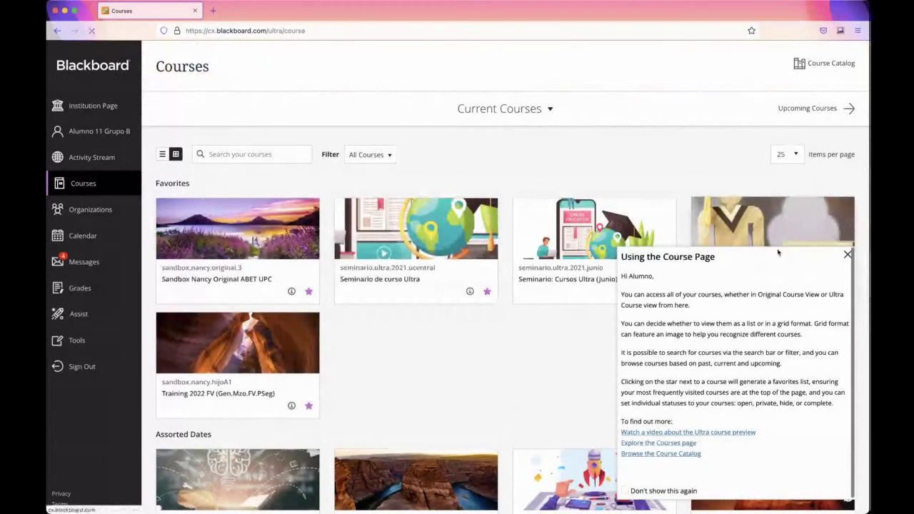
click(844, 254)
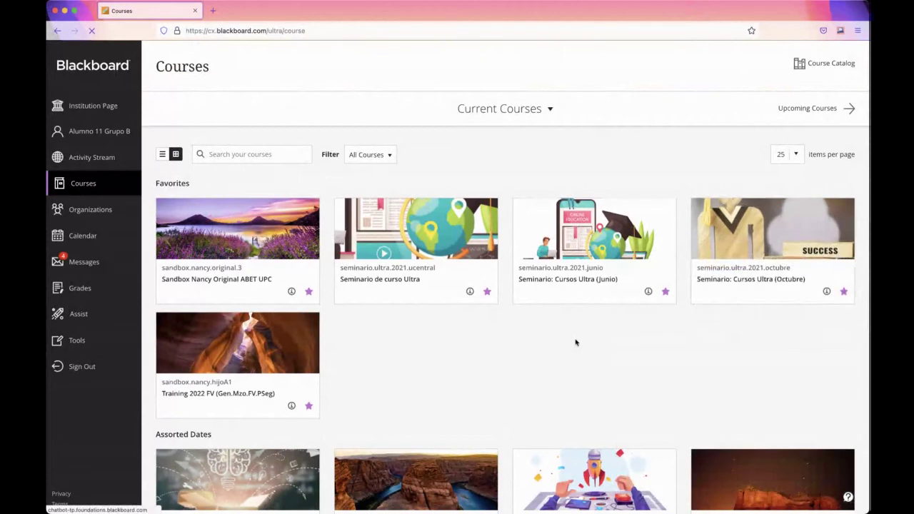
scroll(575, 342, down, 4)
scroll(576, 343, down, 5)
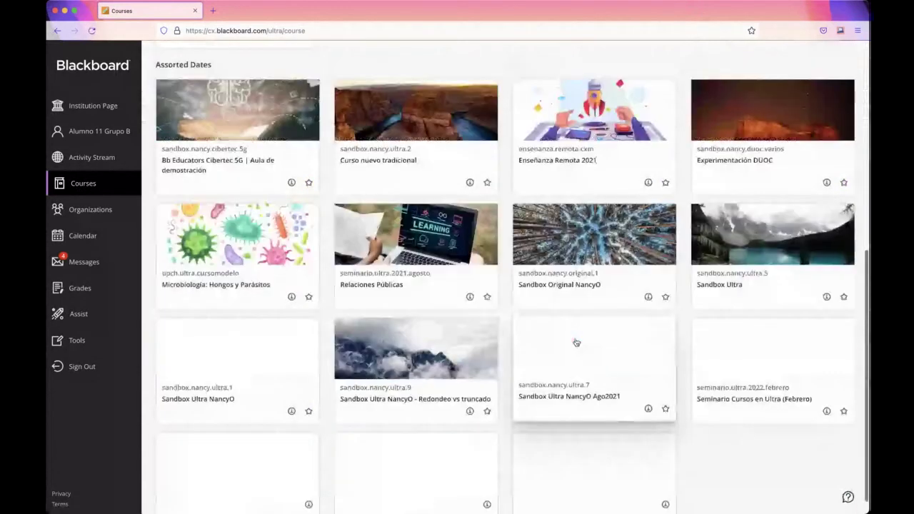
scroll(309, 413, down, 1)
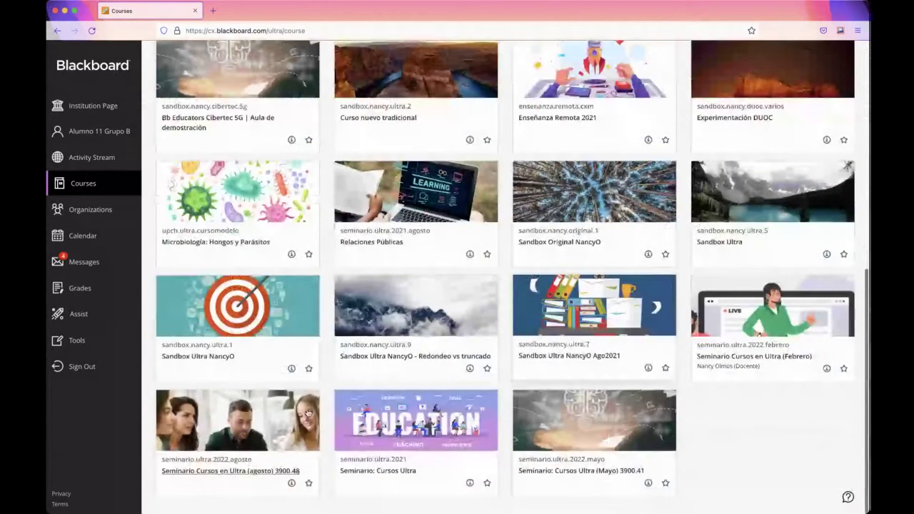
click(308, 482)
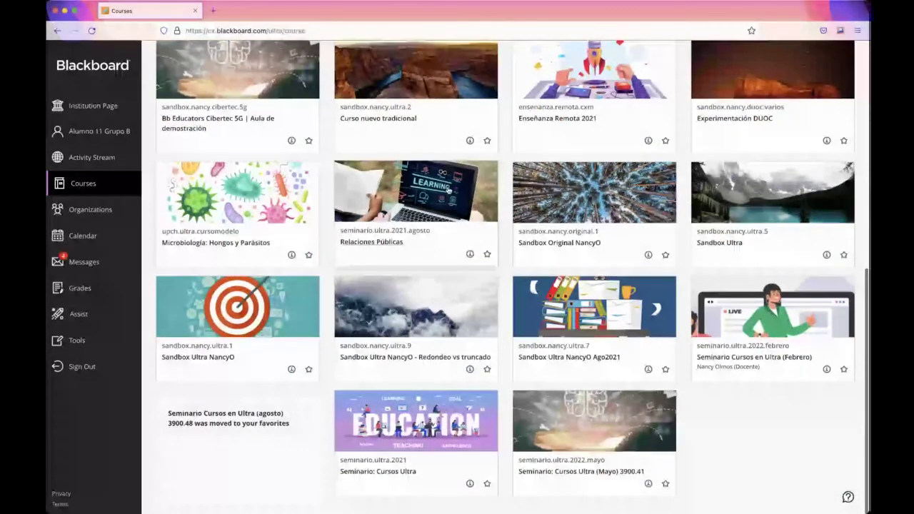
scroll(448, 189, up, 5)
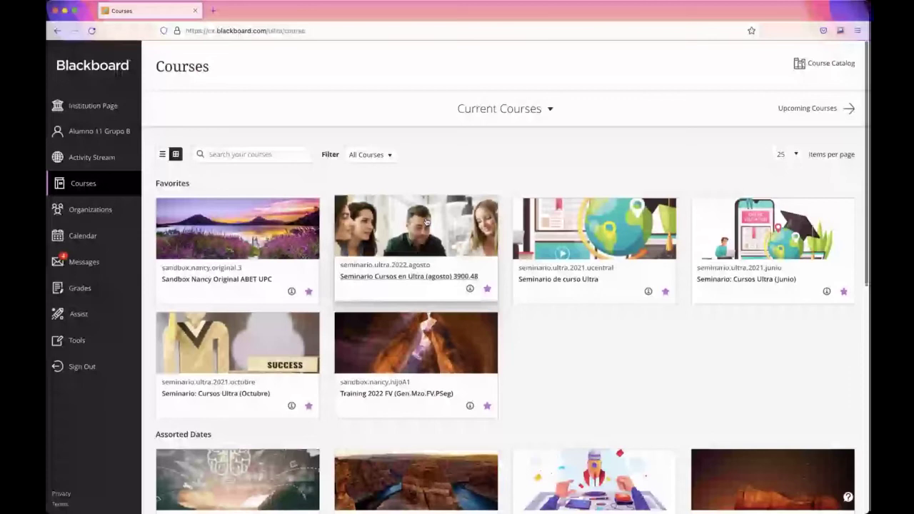
click(426, 222)
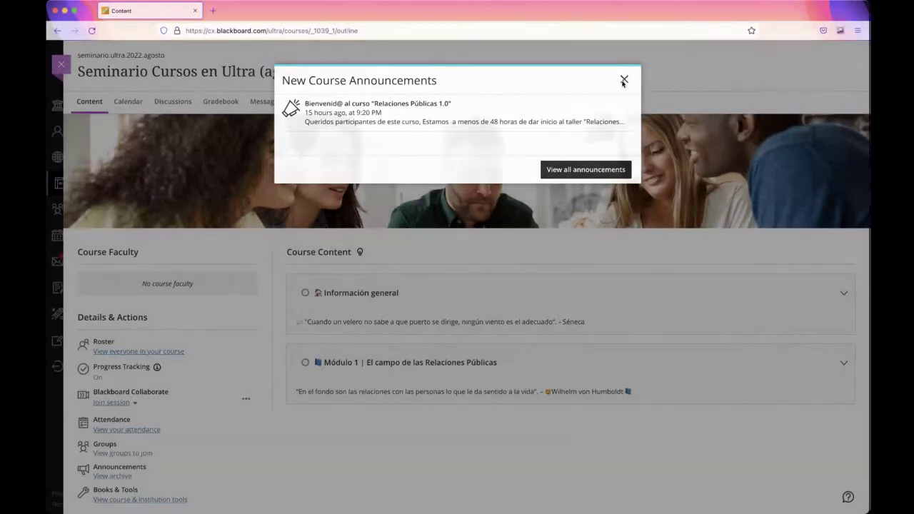
Dismiss the announcements, expand Módulo 1 and Semana 1, and open Examen del Módulo 1
click(625, 80)
scroll(632, 311, down, 1)
scroll(631, 312, down, 1)
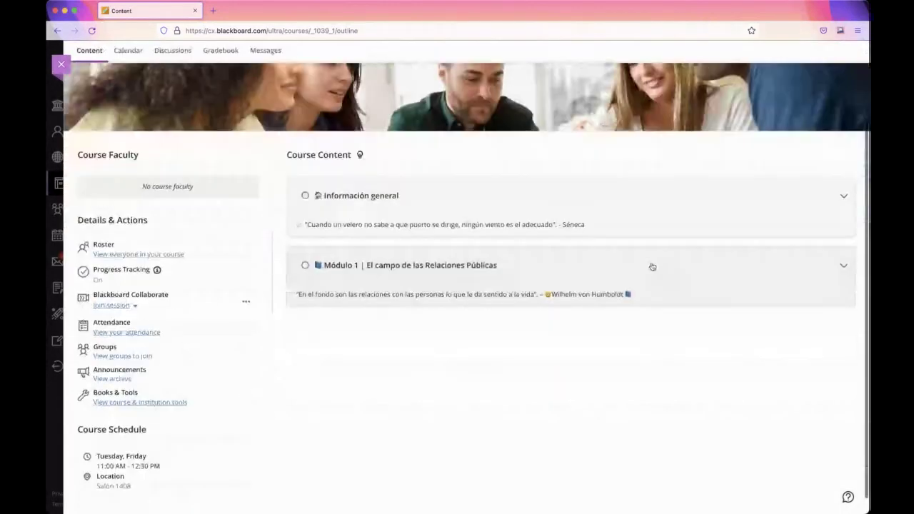
click(651, 265)
scroll(653, 306, down, 1)
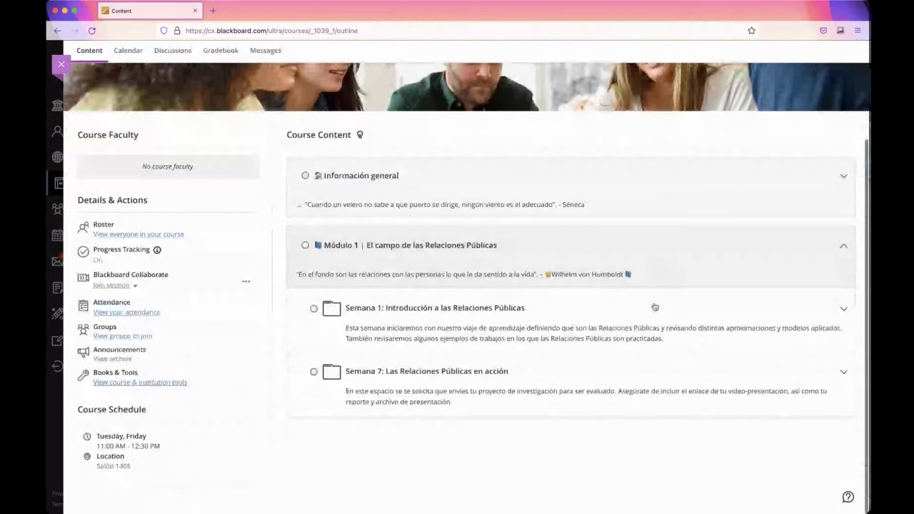
click(555, 309)
scroll(622, 350, down, 1)
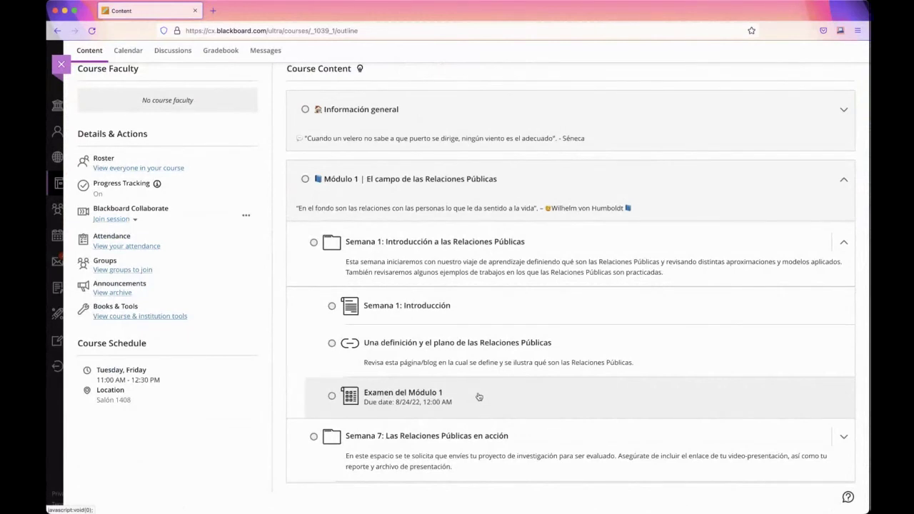
click(479, 397)
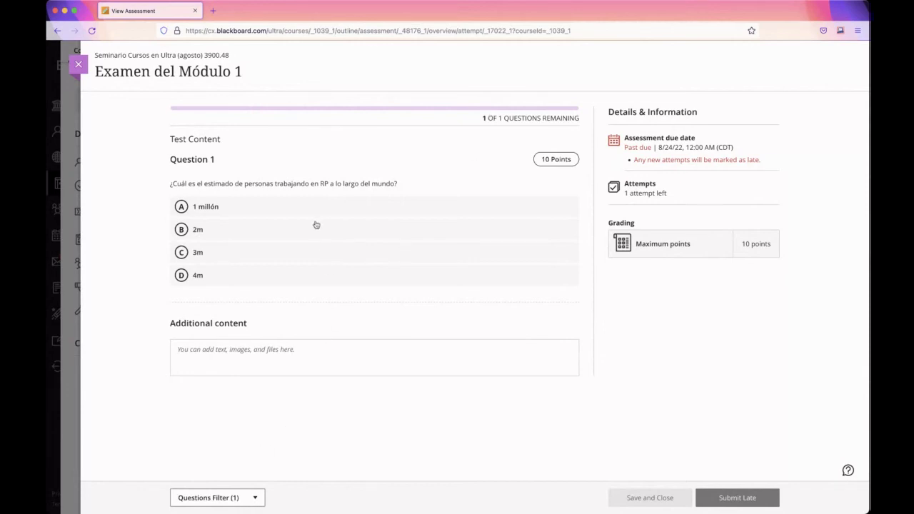
Answer Question 1 with option B (2m), then check the Unanswered questions filter shows none
click(287, 234)
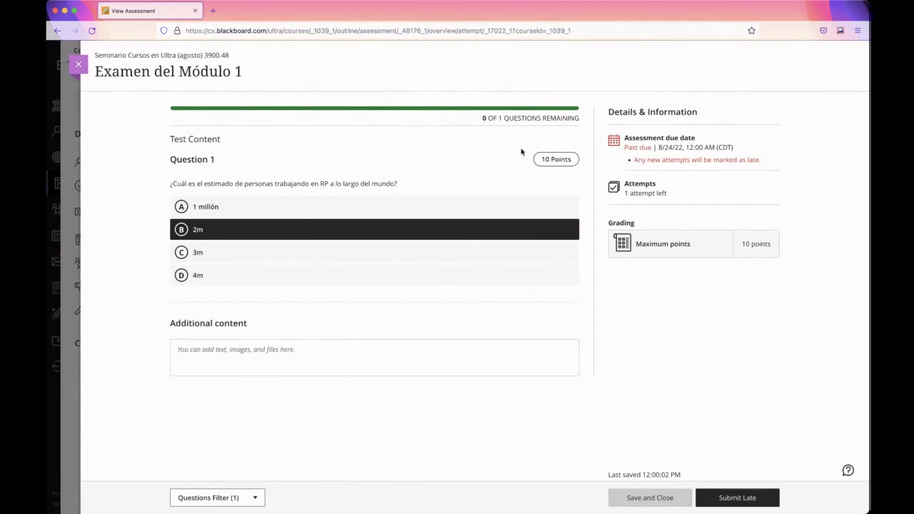
click(215, 498)
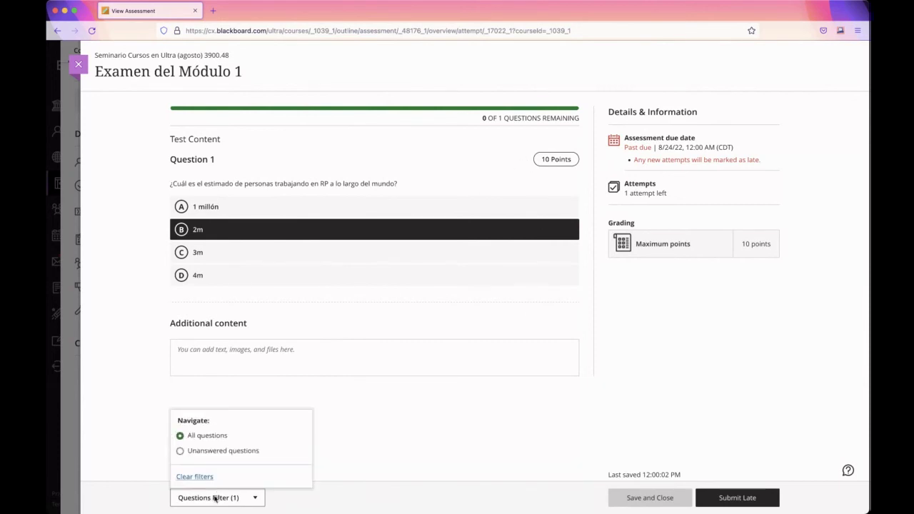
click(220, 454)
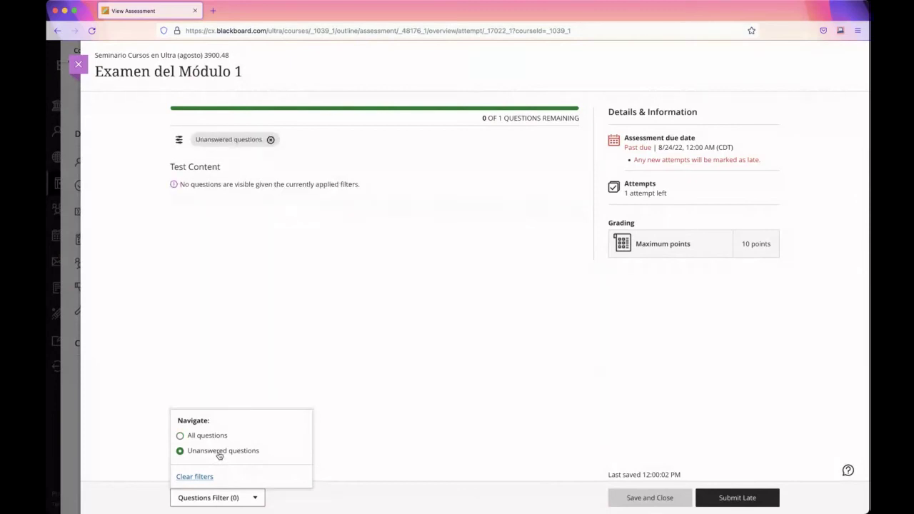
click(271, 140)
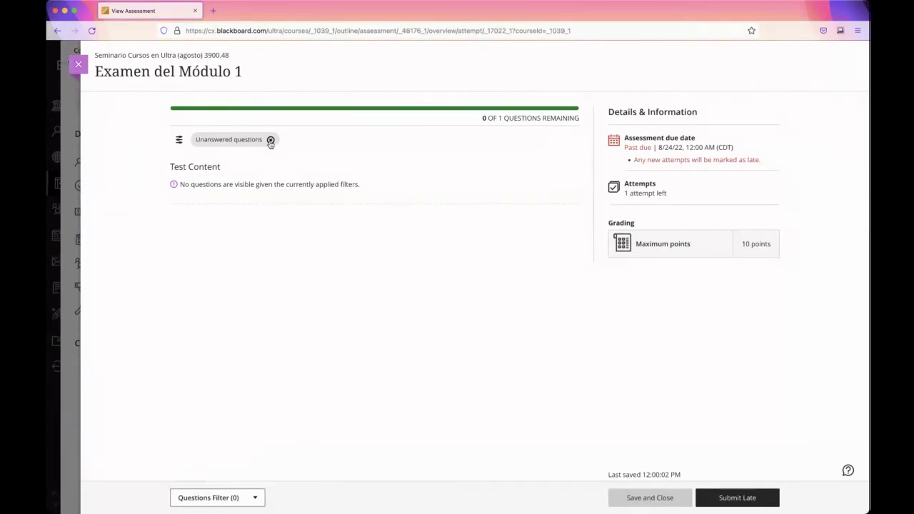
click(271, 141)
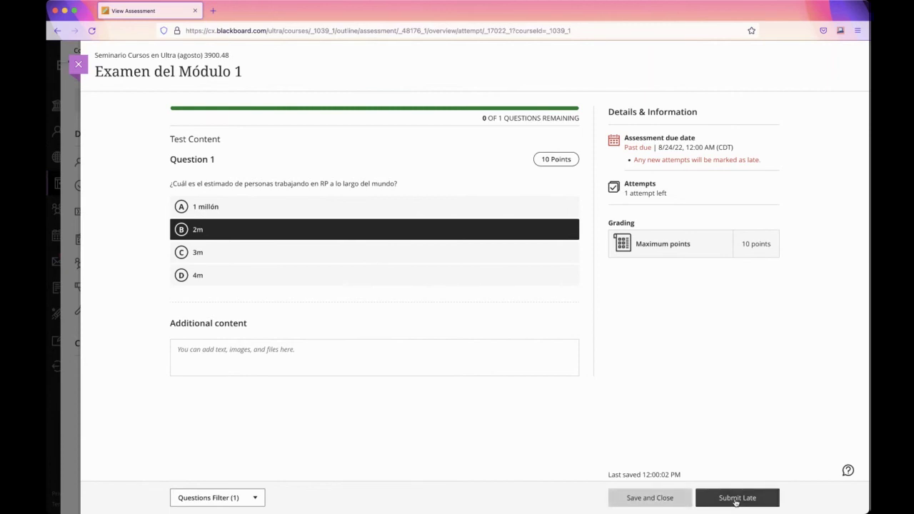
Submit Examen del Módulo 1 late, confirm it, and close the submission success message
click(736, 501)
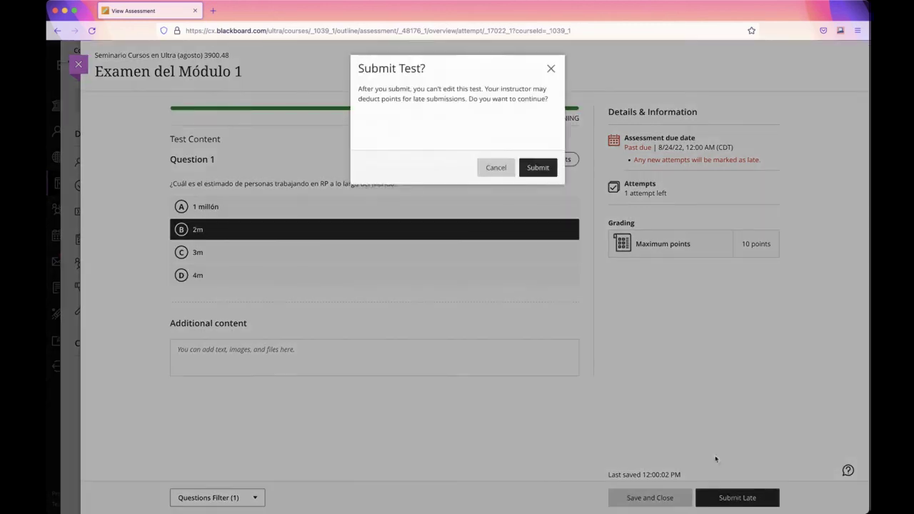
click(542, 169)
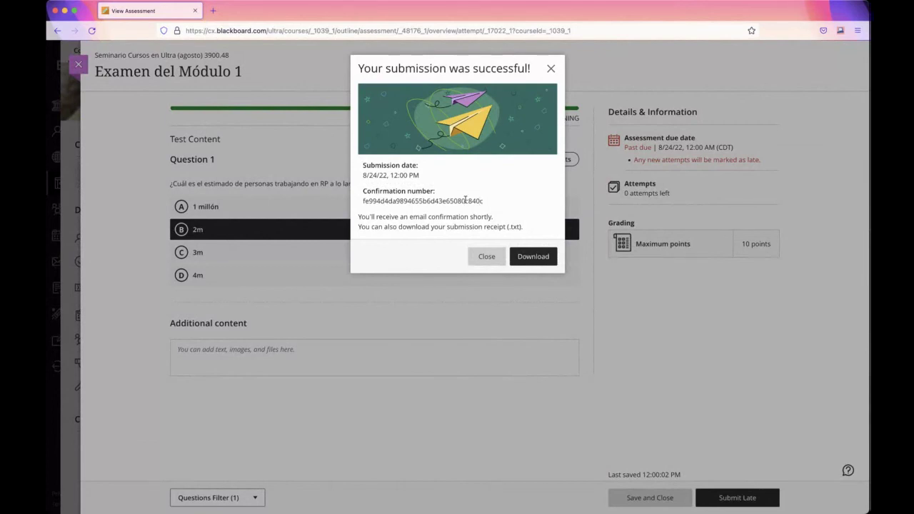
double_click(466, 201)
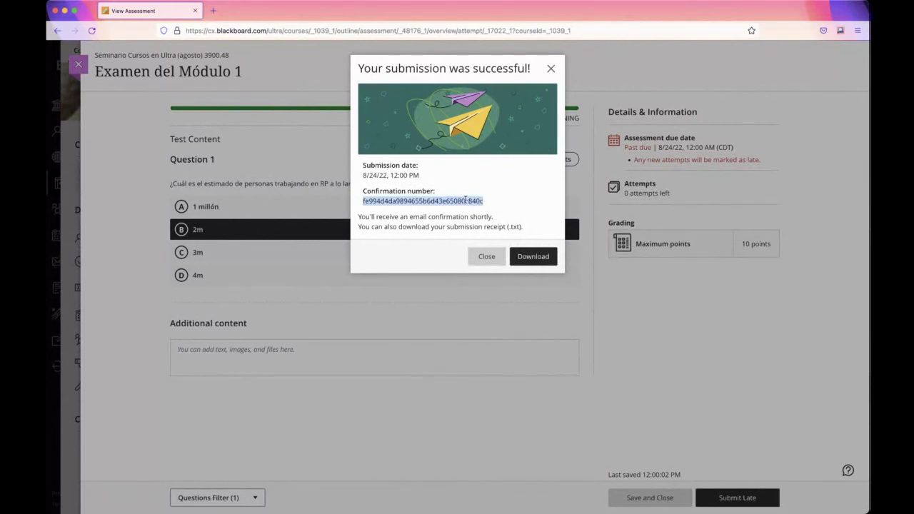
click(503, 203)
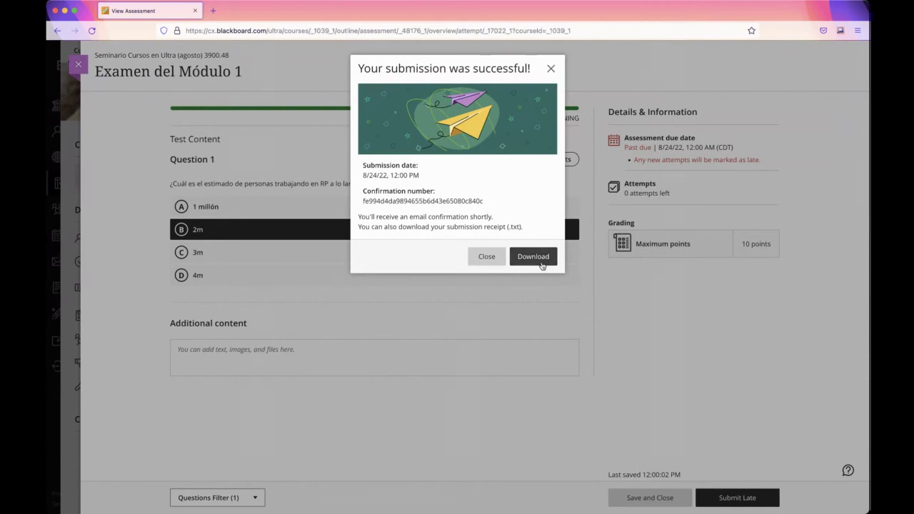
click(485, 260)
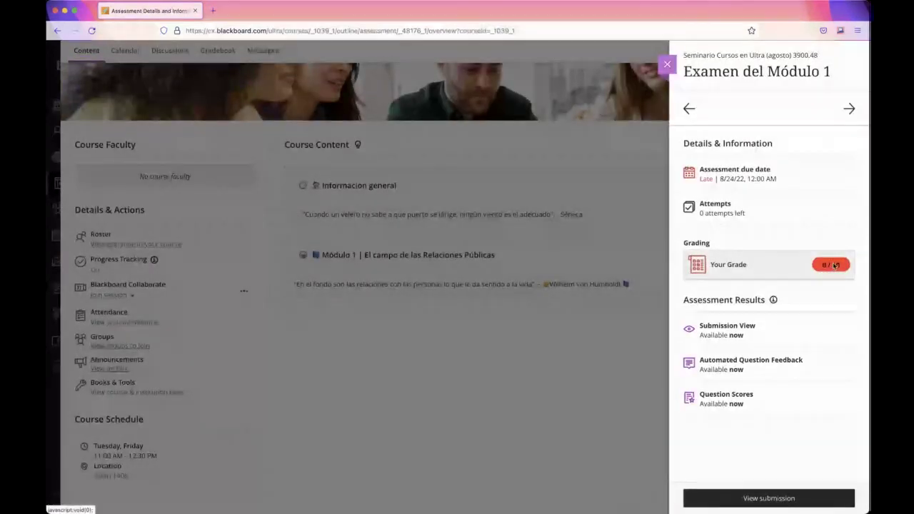
Review the 0/10 exam grade in the Gradebook, then go back to Content and expand Módulo 1
click(667, 65)
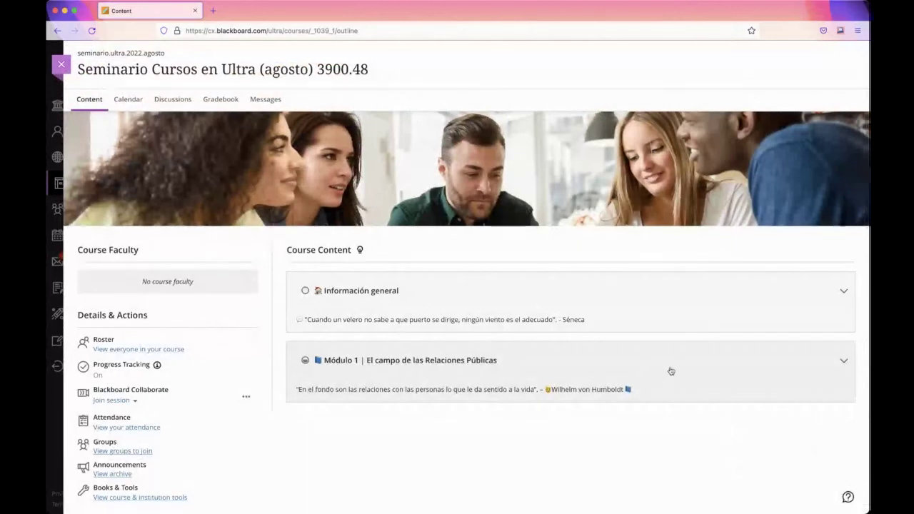
click(225, 106)
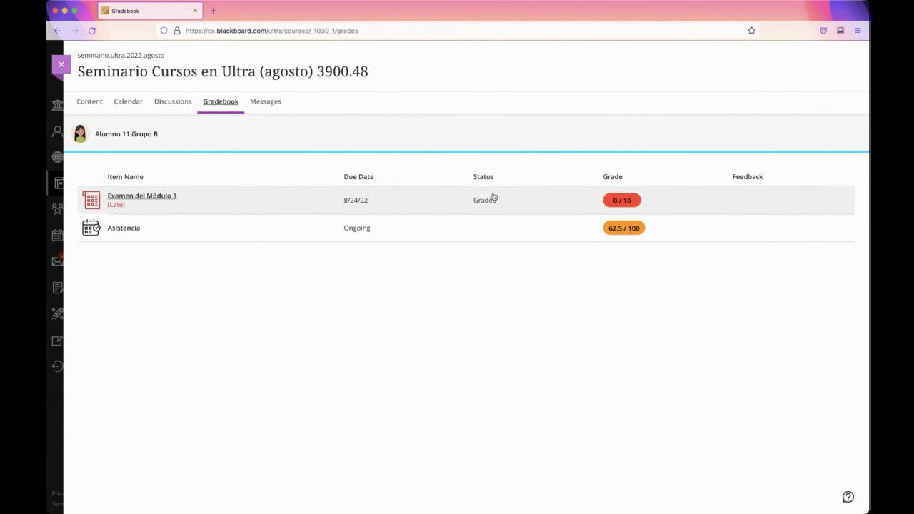
click(90, 103)
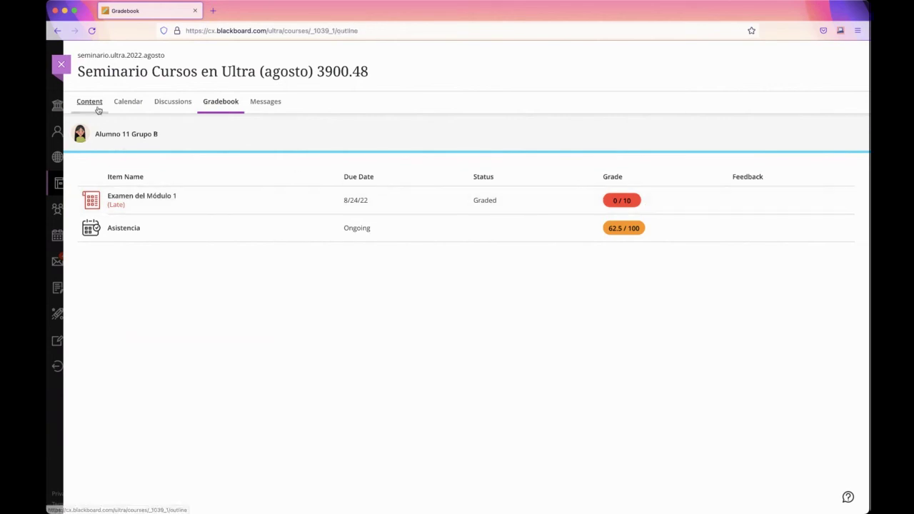
click(548, 373)
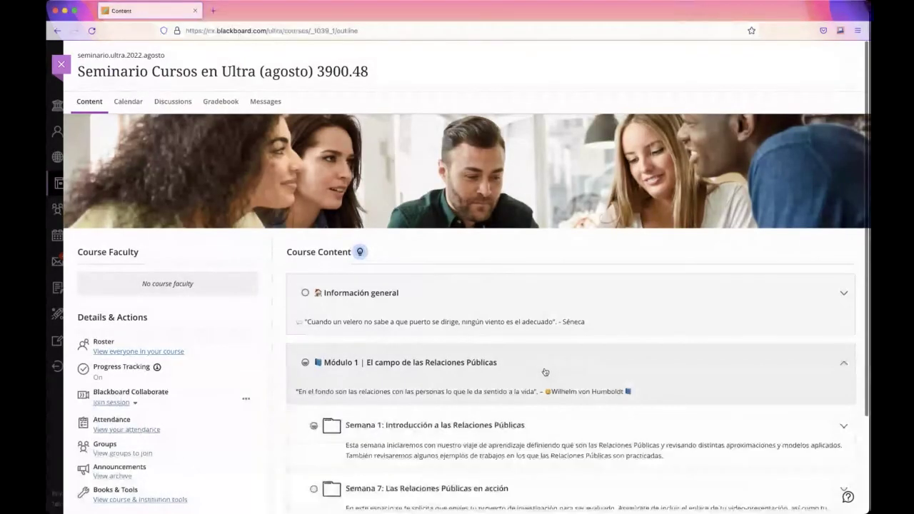
Expand Semana 7, open the research project's groups, join Nuevo grupo 1 and view its members
scroll(545, 373, down, 2)
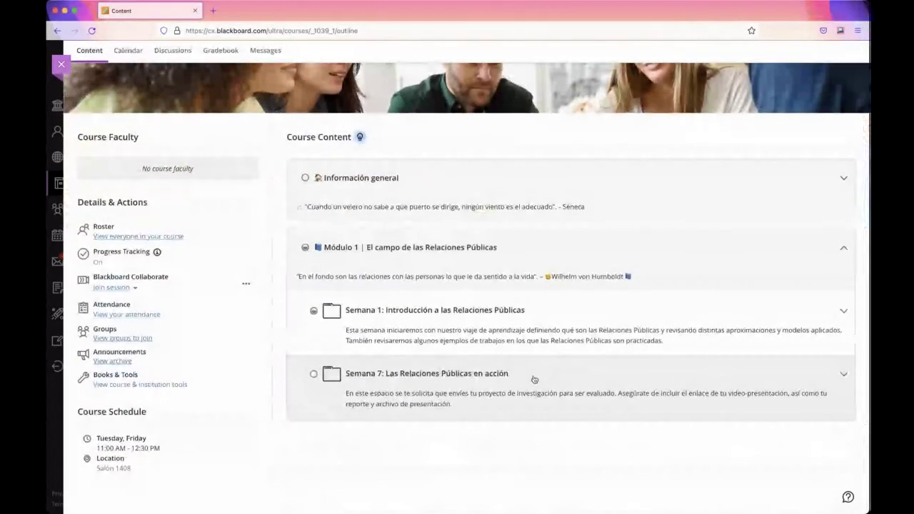
click(549, 379)
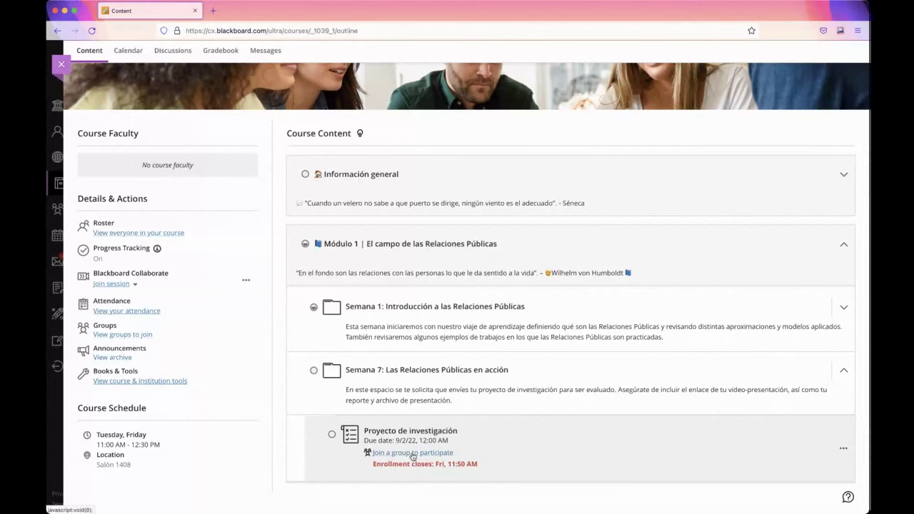
click(413, 454)
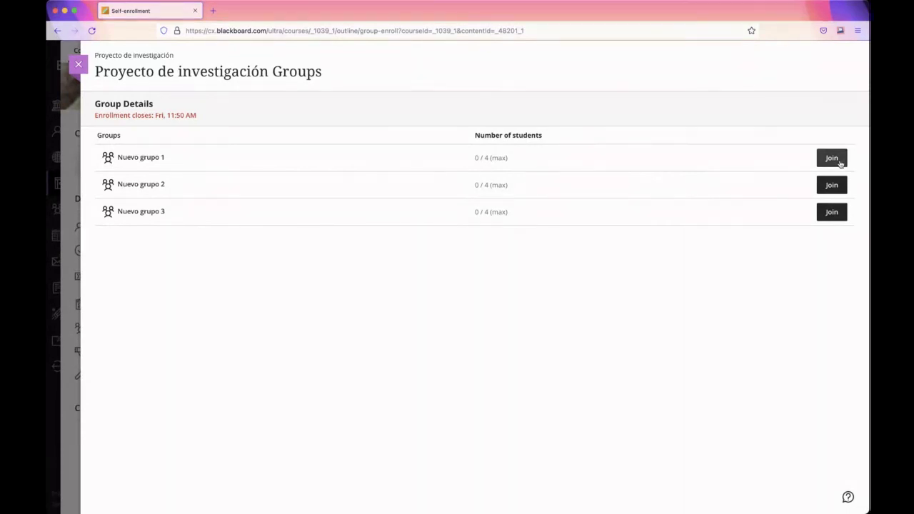
click(841, 163)
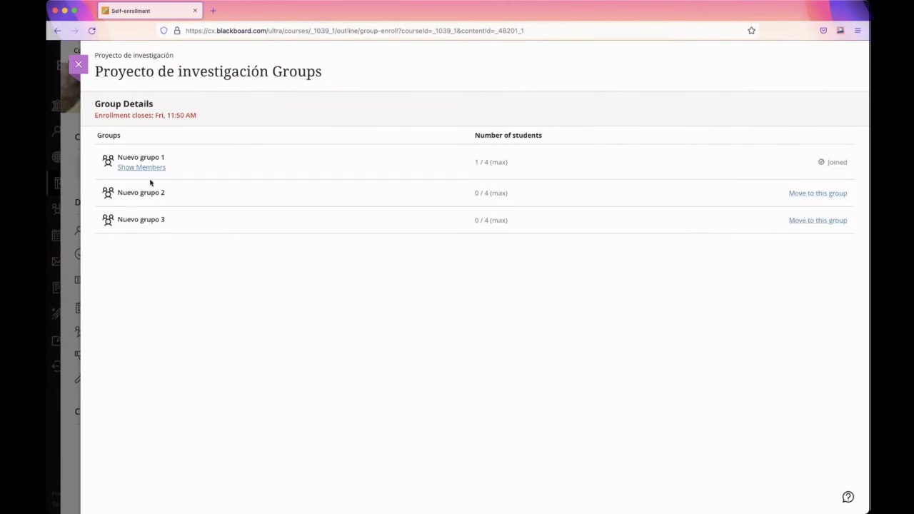
click(129, 169)
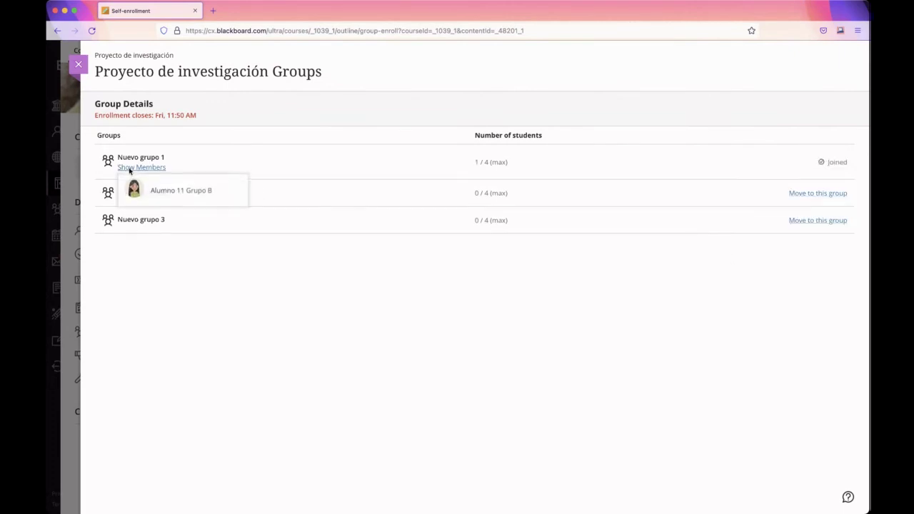
click(428, 282)
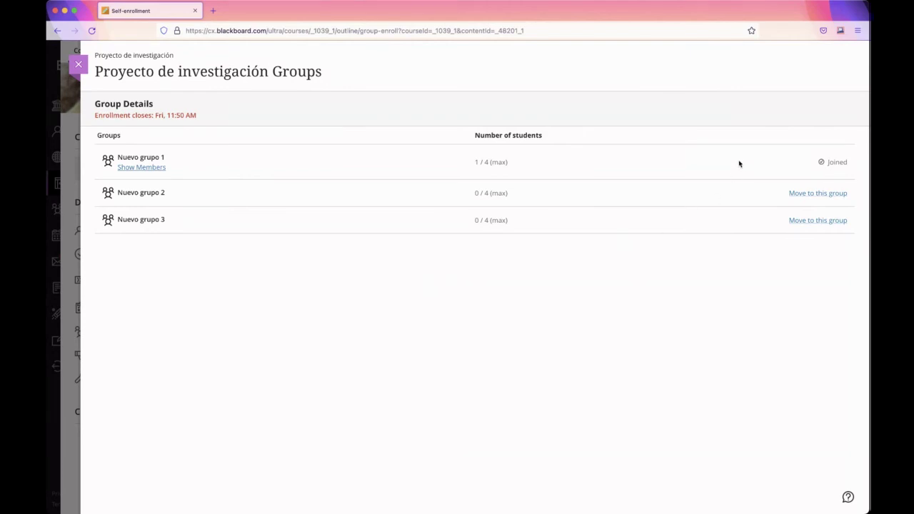
Move to Nuevo grupo 2, check its members, and close the groups list
click(821, 194)
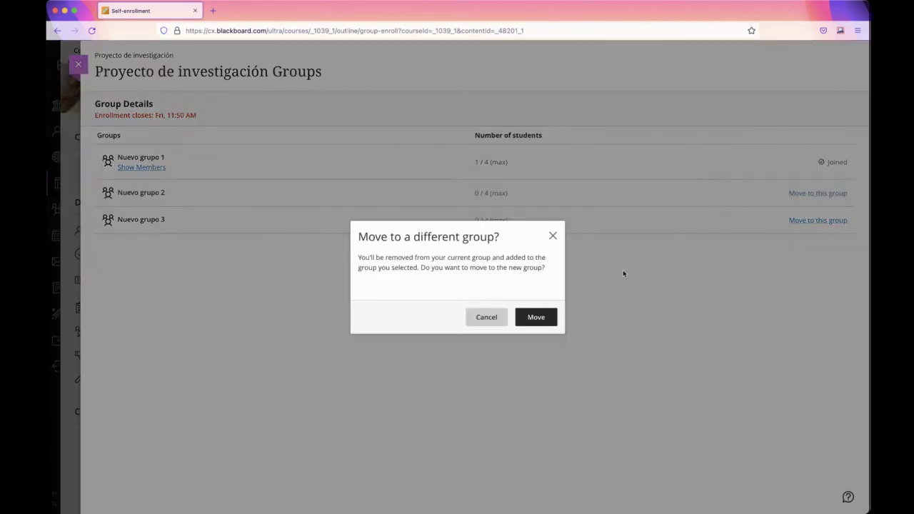
click(546, 317)
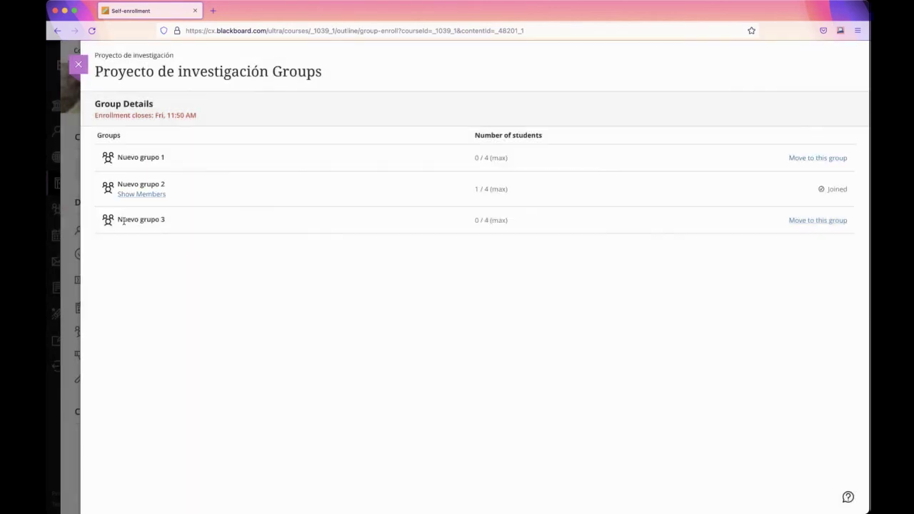
click(140, 196)
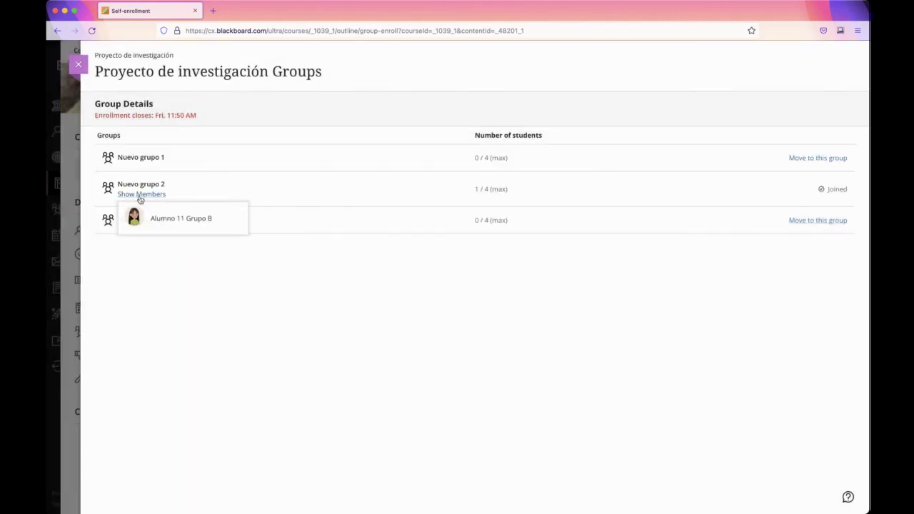
click(79, 68)
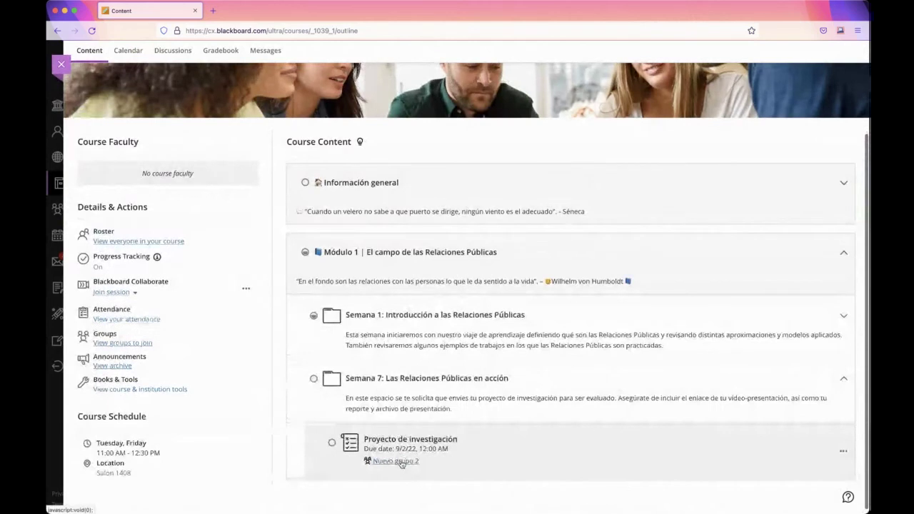
Reopen the project's groups and move back into Nuevo grupo 1
click(400, 462)
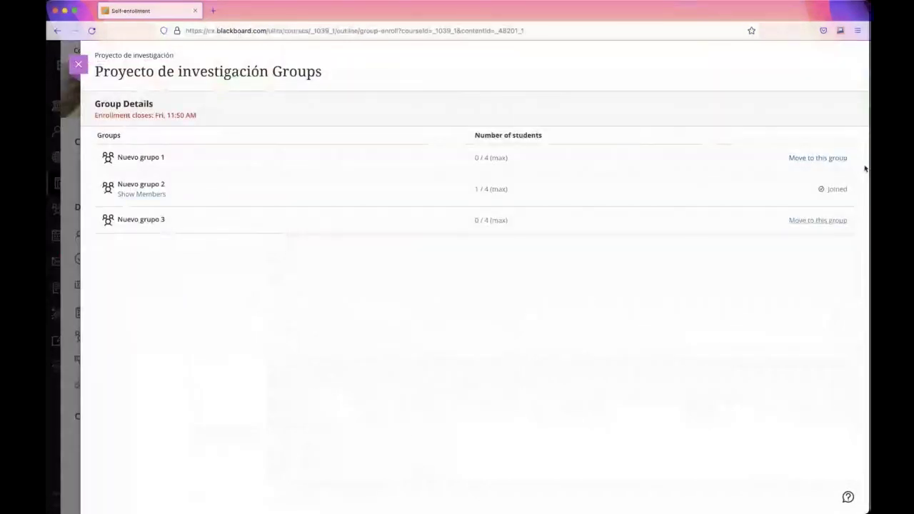
click(818, 158)
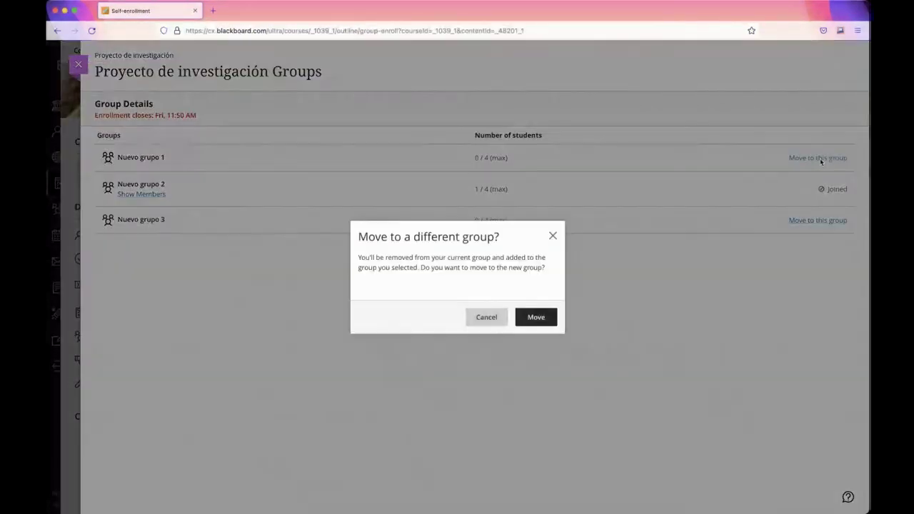
click(536, 320)
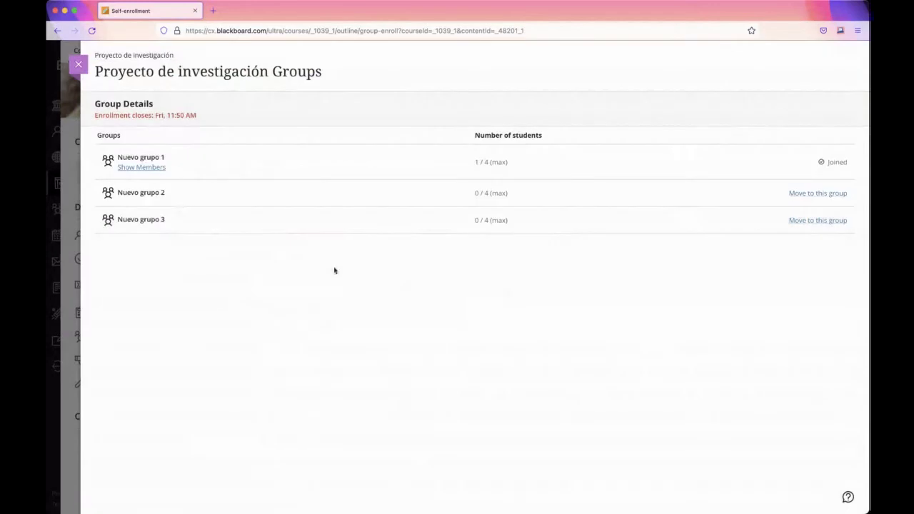
click(80, 65)
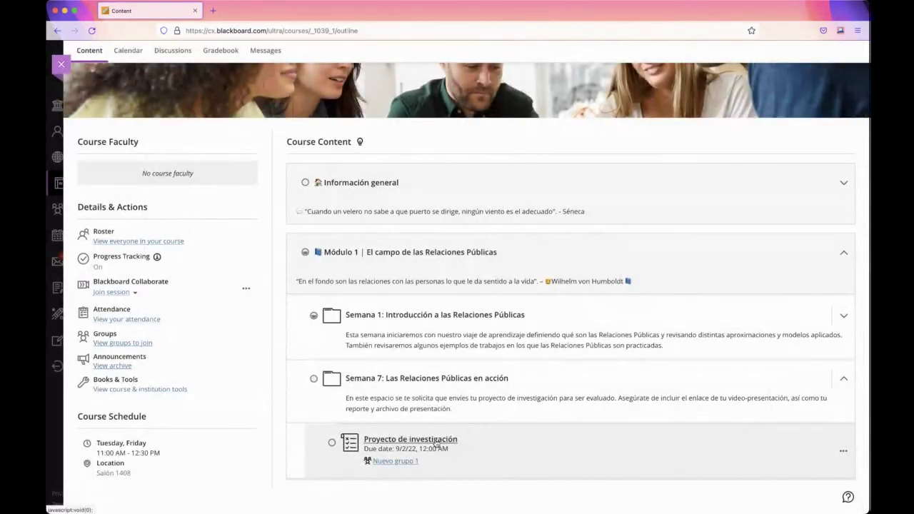
Open Proyecto de investigación details and view its conversations in both Class Conversation and My Group
click(432, 441)
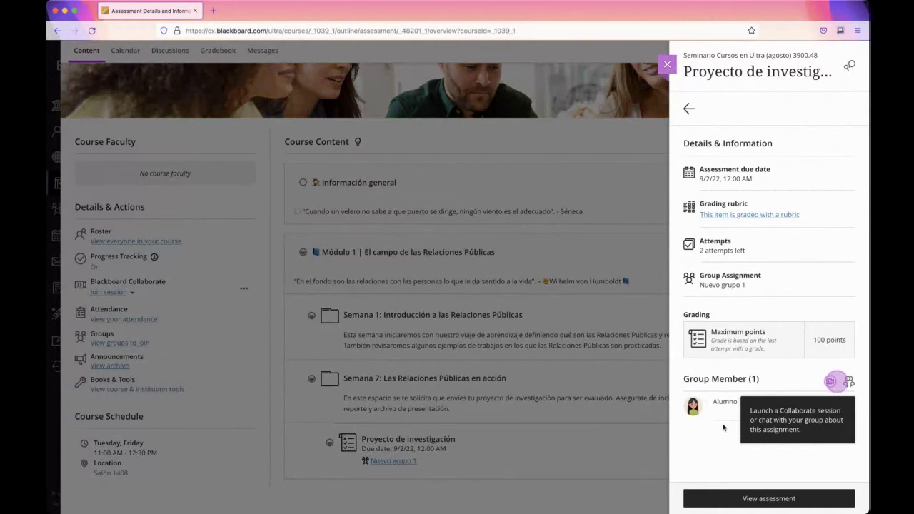
click(829, 383)
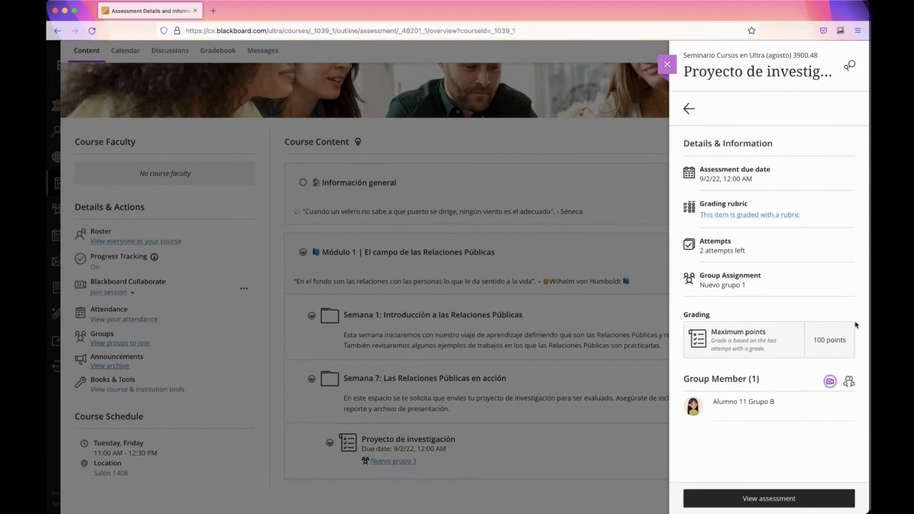
click(849, 382)
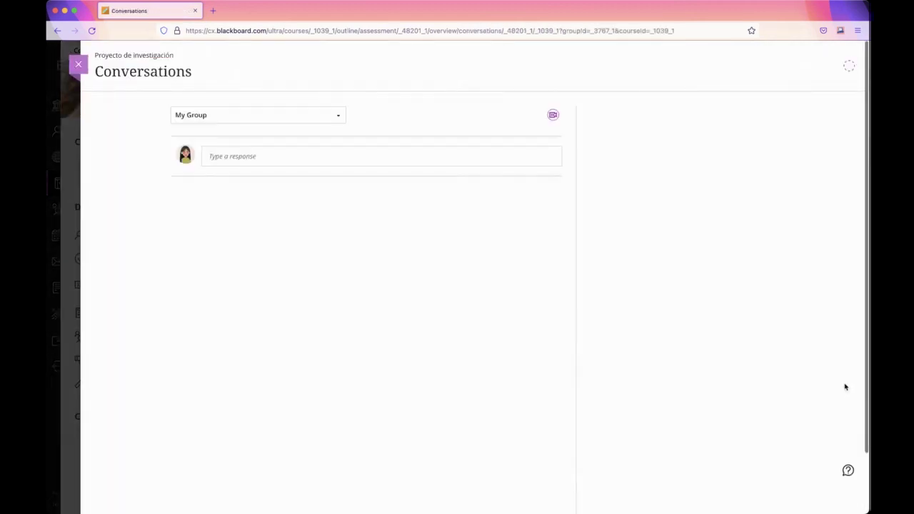
click(260, 117)
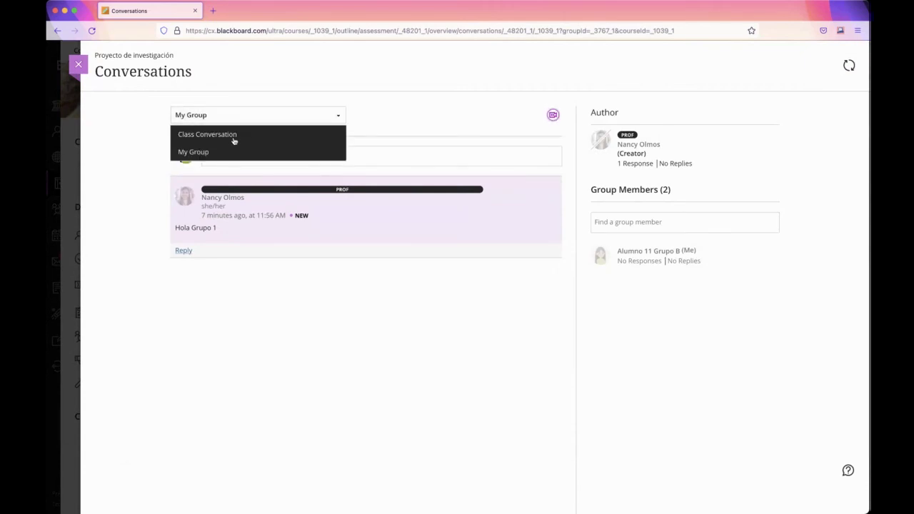
click(236, 136)
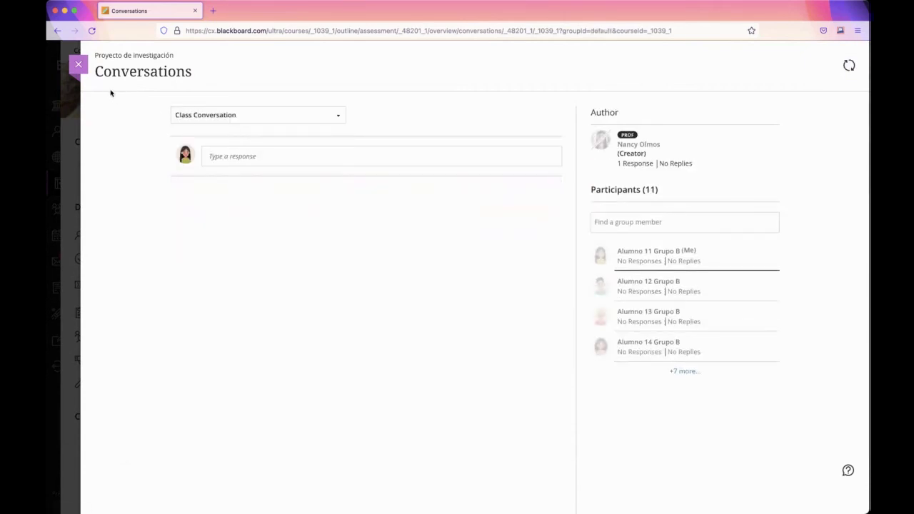
click(246, 119)
click(236, 150)
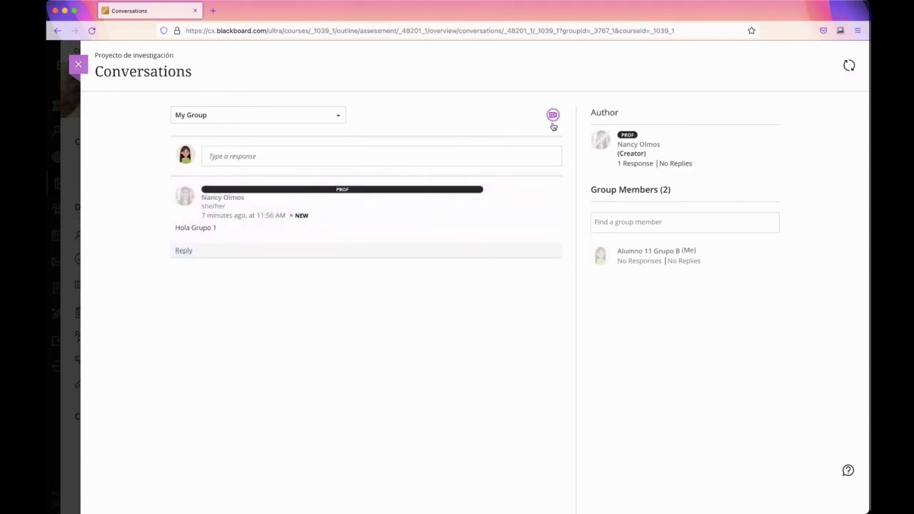
click(78, 64)
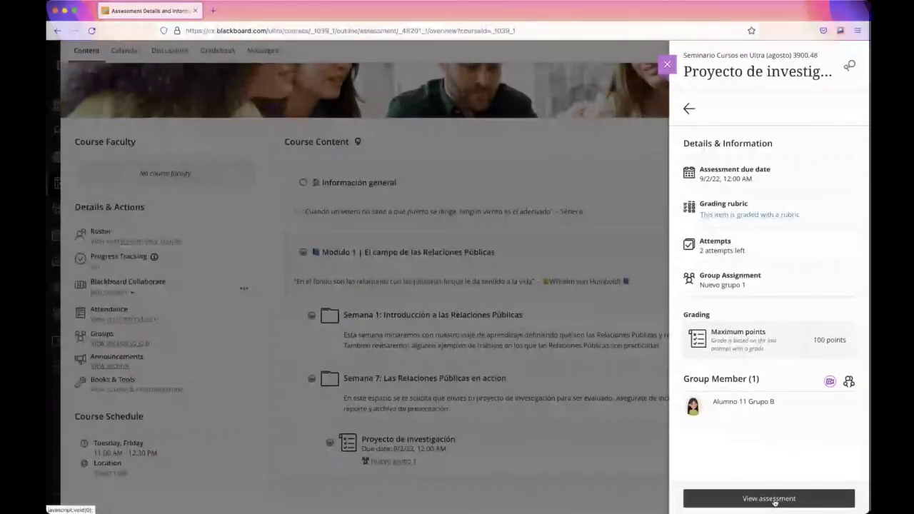
click(776, 502)
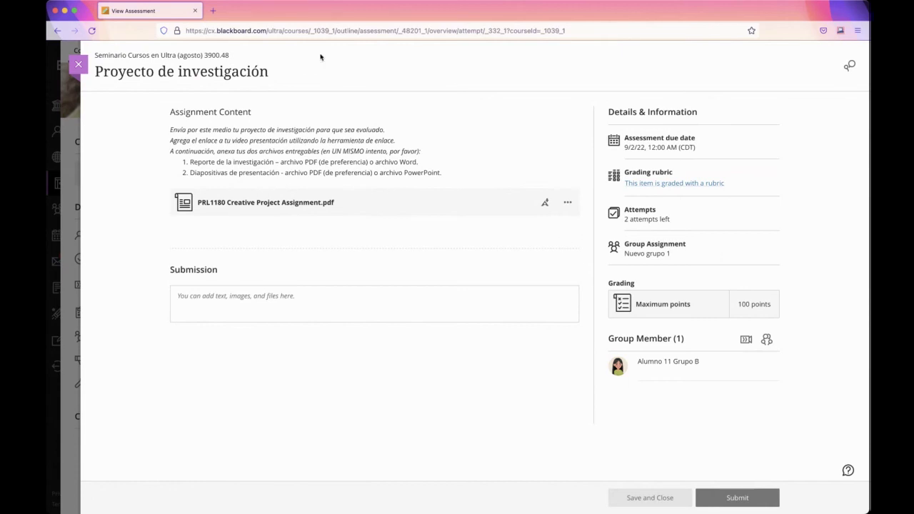
click(77, 64)
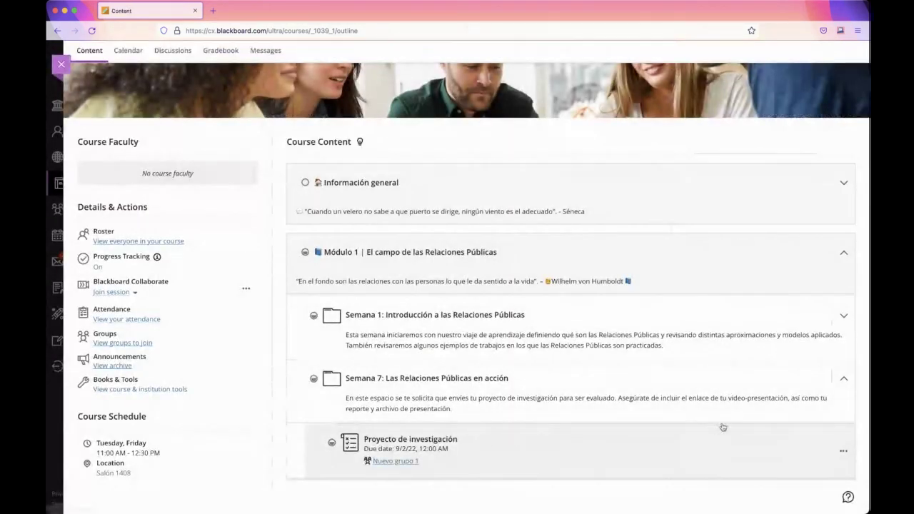
click(723, 428)
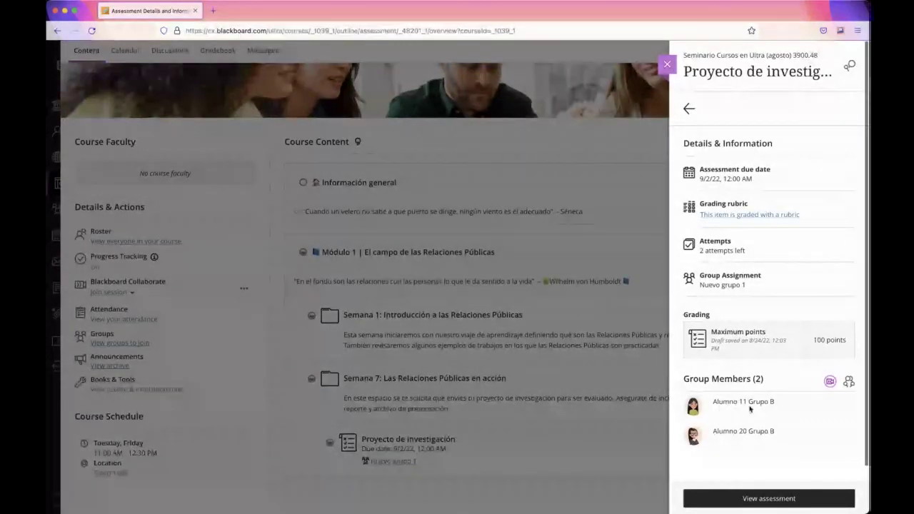
Attach 'Seminario Cursos en Ultra - Agosto 2022_Día 1.pdf', submit for the group, and download the receipt
click(750, 498)
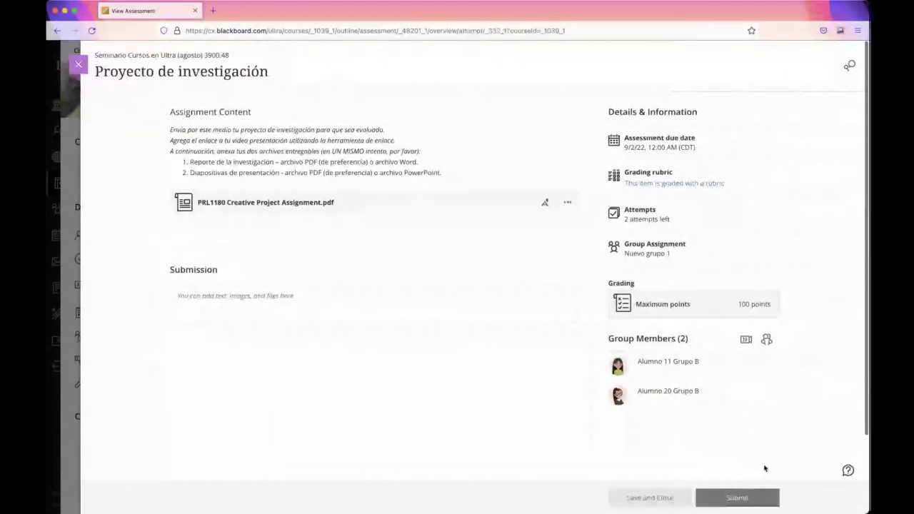
click(430, 318)
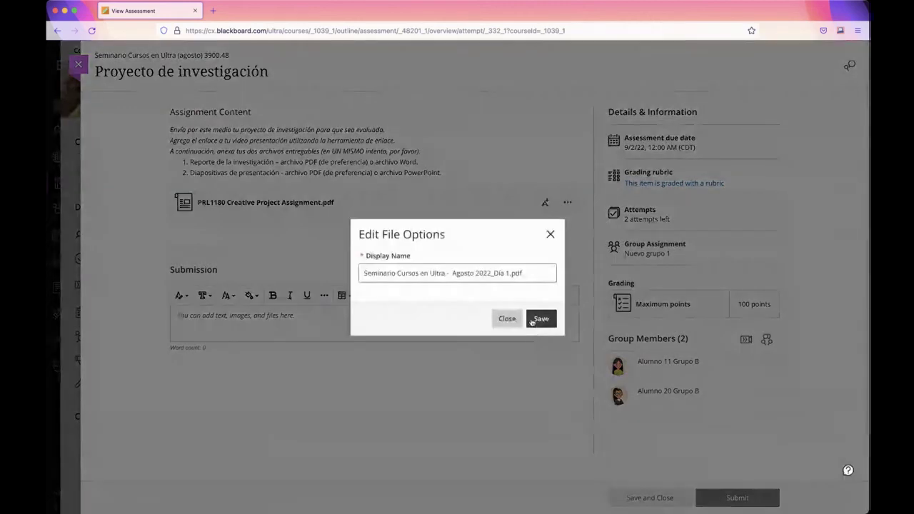
click(541, 318)
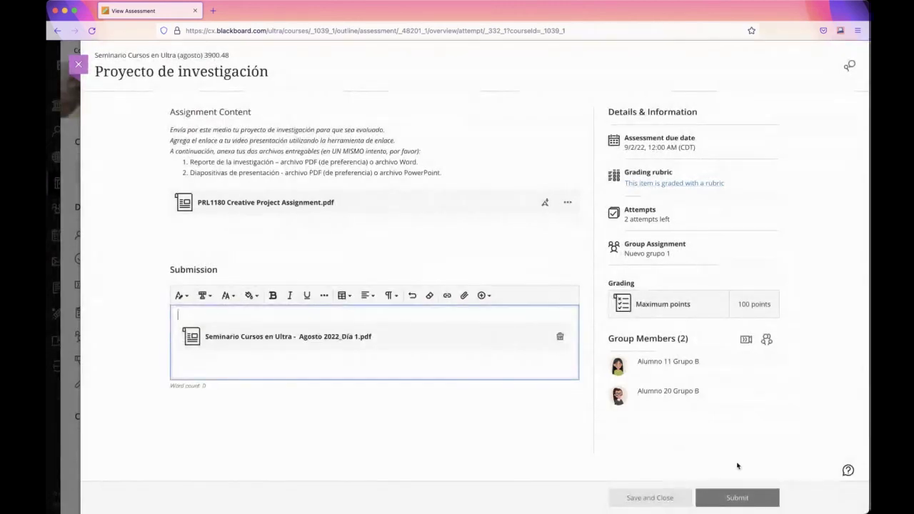
click(728, 491)
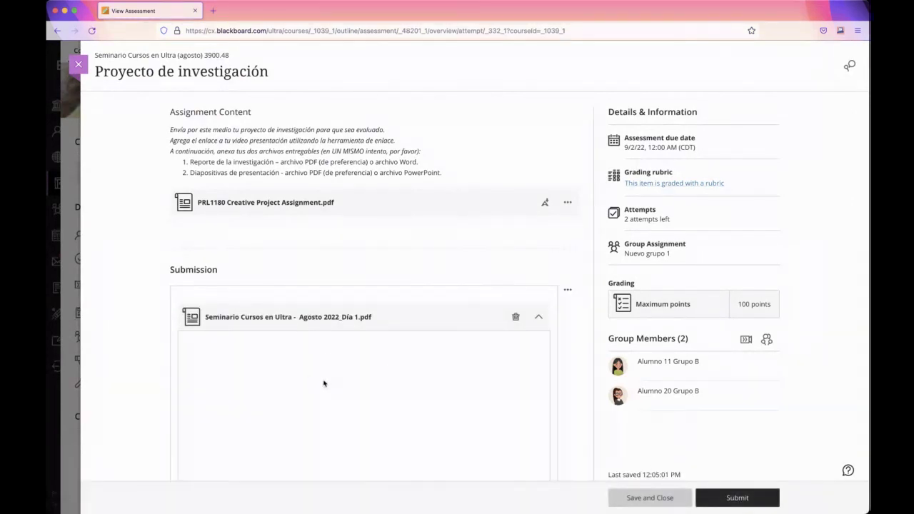
click(737, 498)
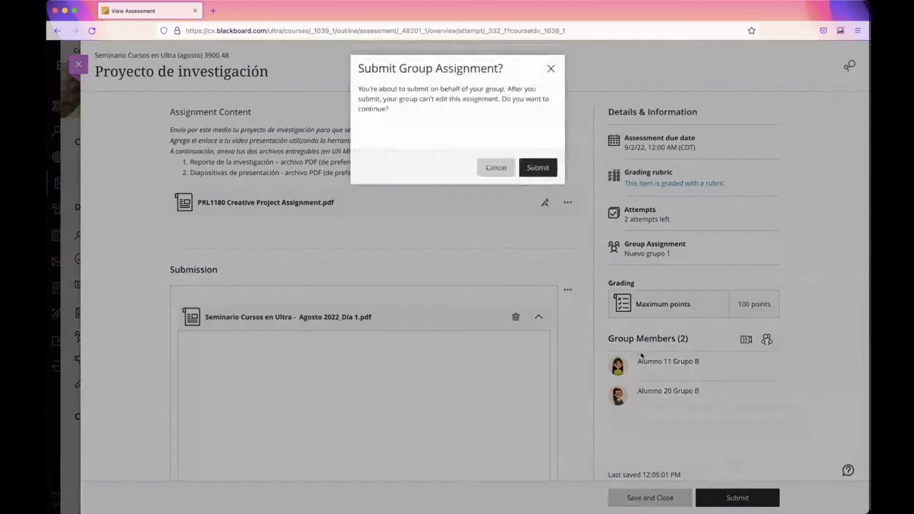
click(537, 168)
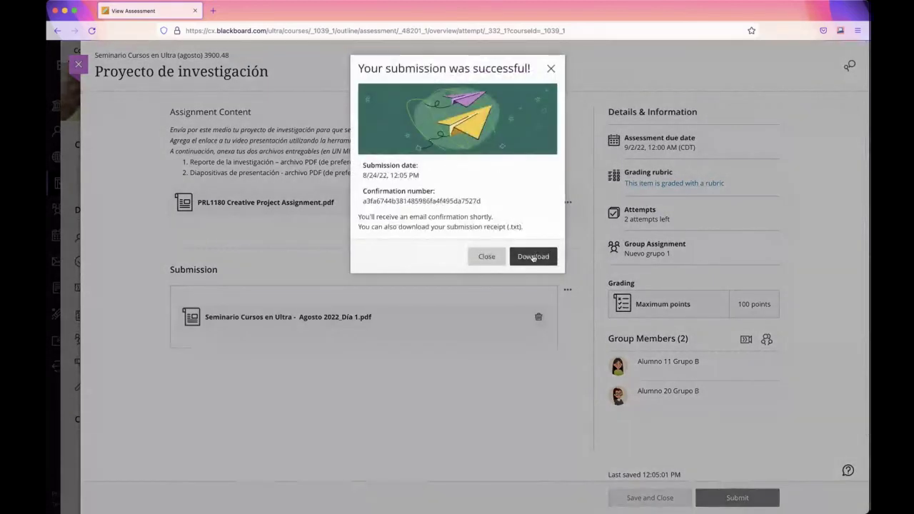
click(534, 256)
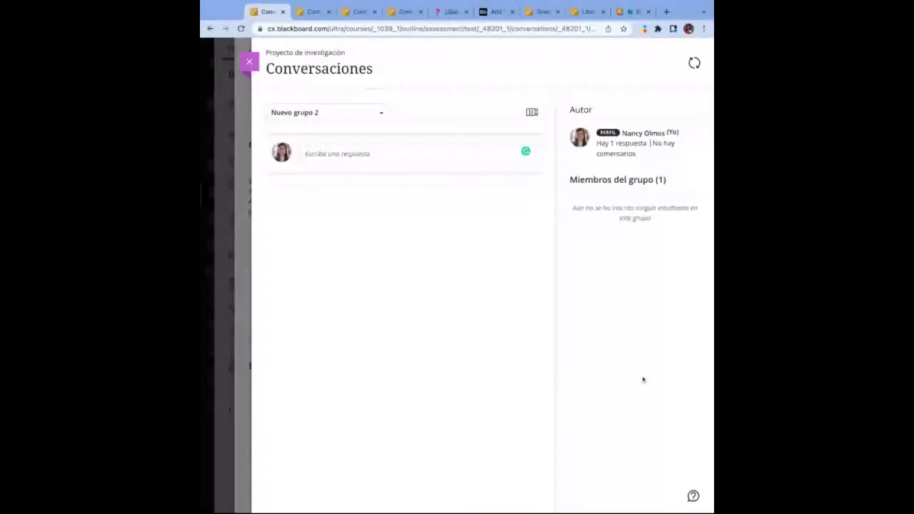
Close the group conversation and open the assignment's Submissions list
click(250, 63)
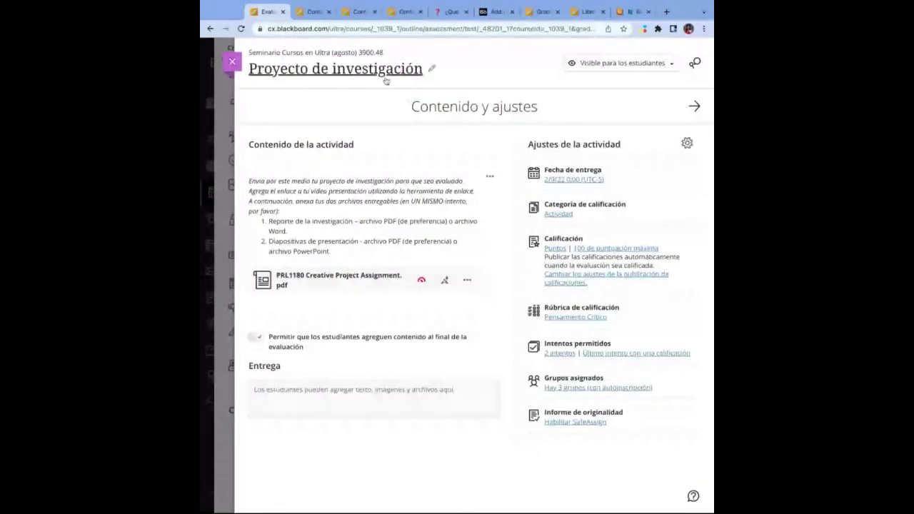
mouse_move(404, 176)
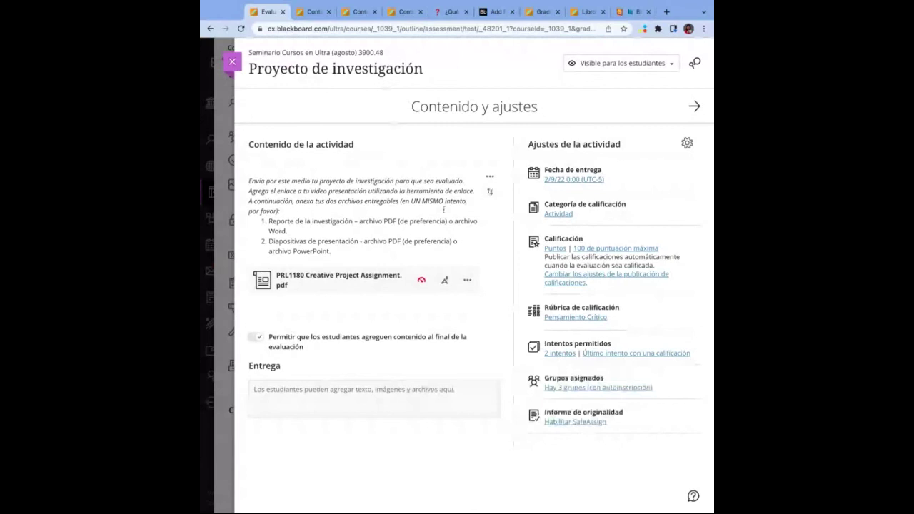
click(694, 109)
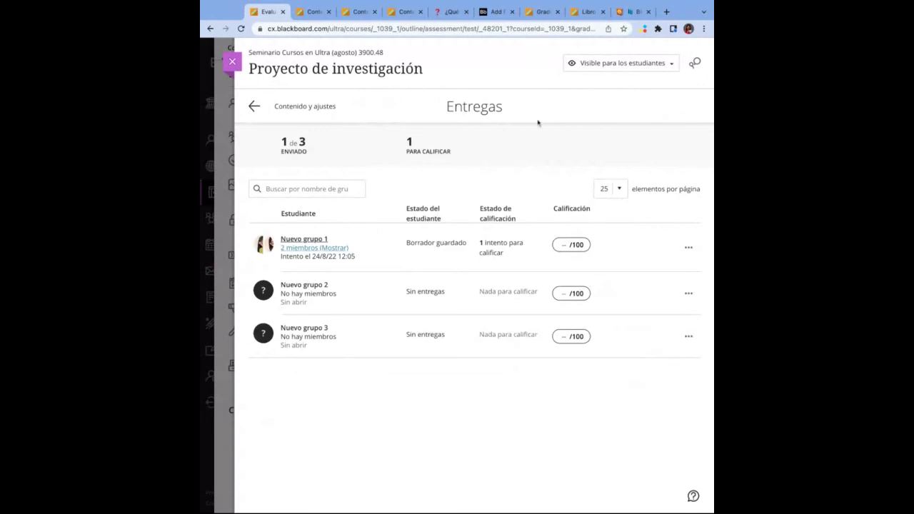
click(333, 110)
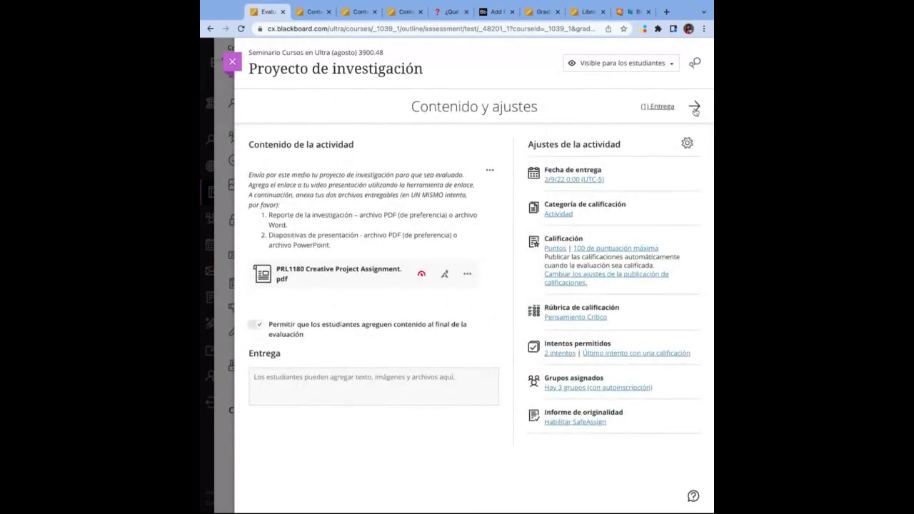
click(694, 108)
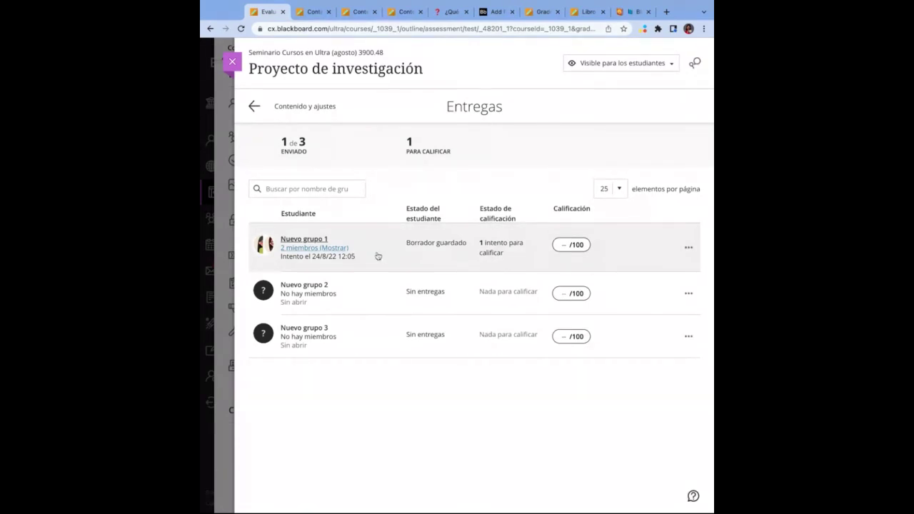
Open Nuevo grupo 1's submission details and its Intento 1 for grading
click(378, 256)
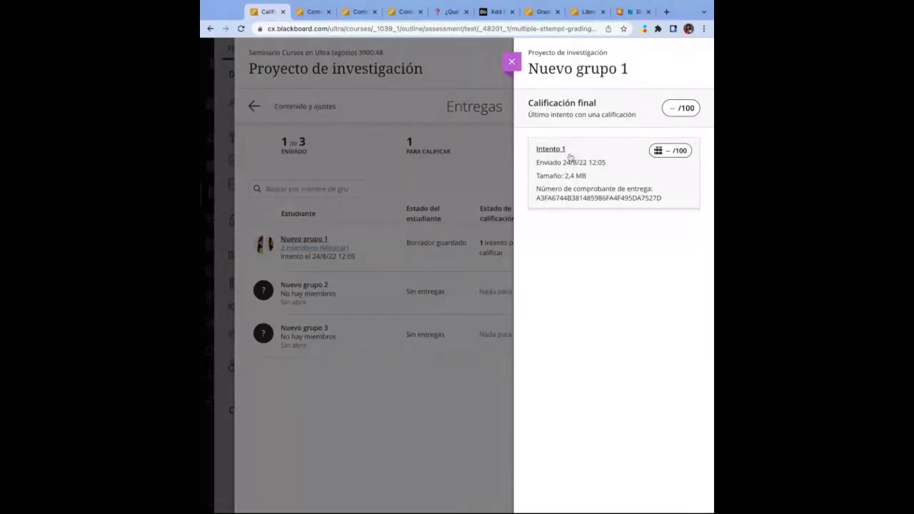
click(511, 63)
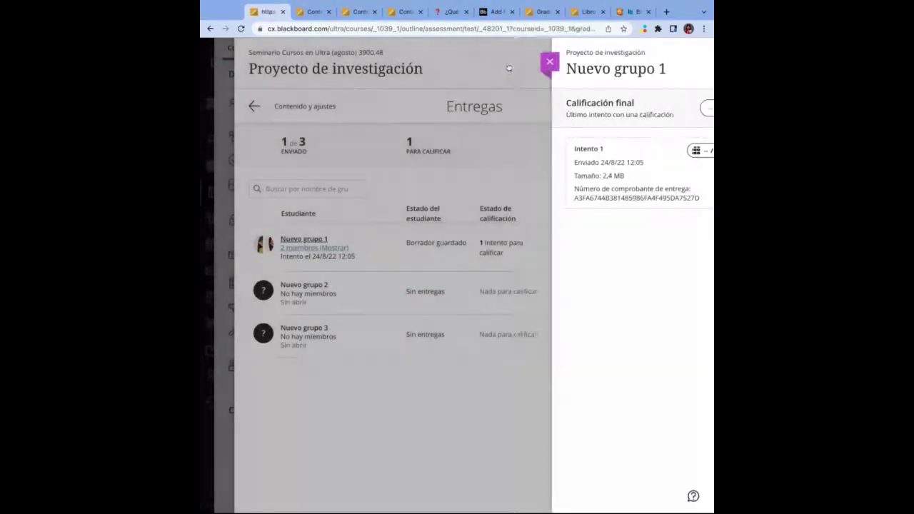
click(387, 250)
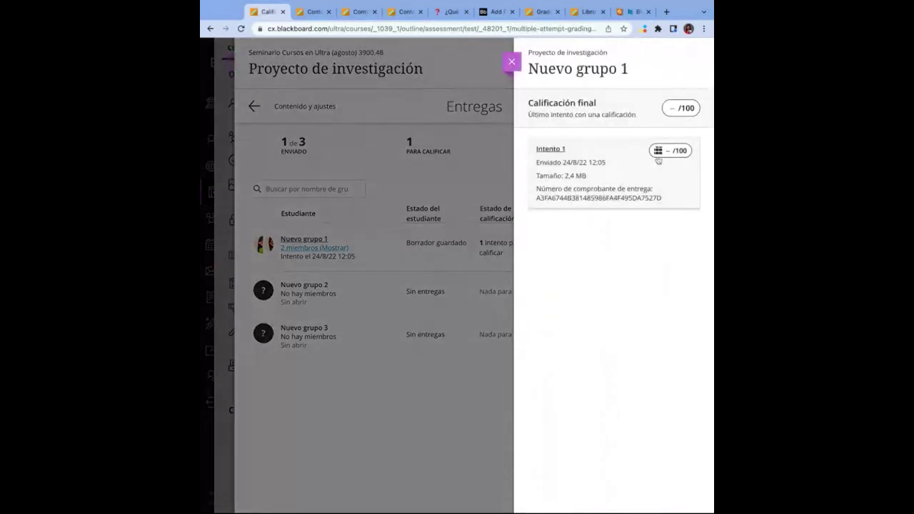
scroll(545, 105, down, 1)
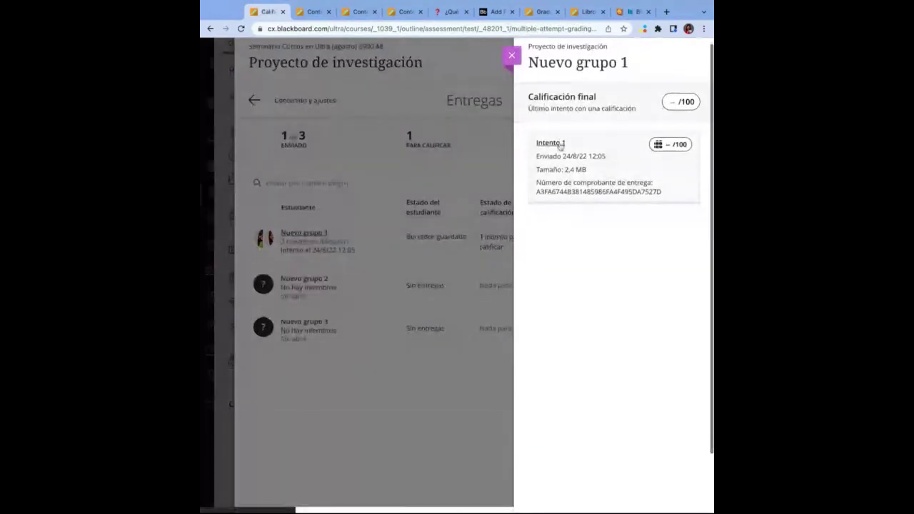
click(588, 209)
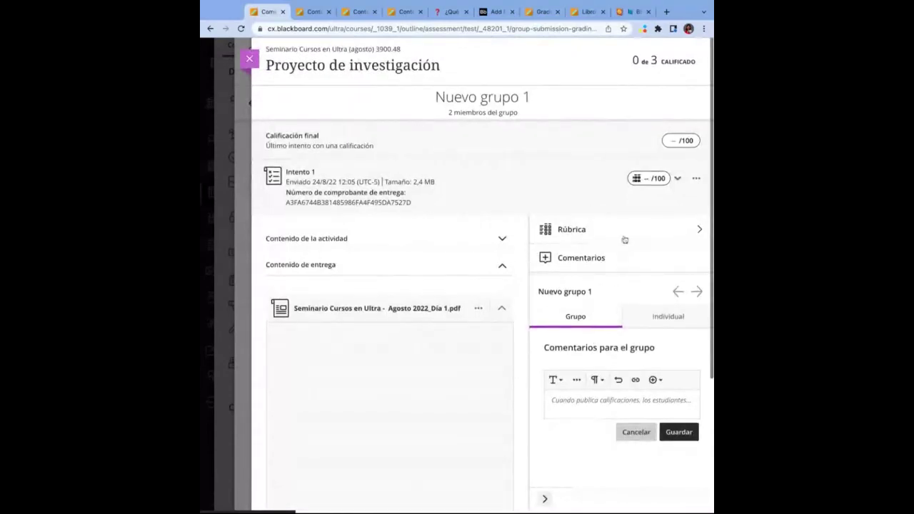
Open the rubric; rate Interpreta el contenido Excelente and Presenta un punto de vista Satisfactorio
scroll(619, 237, down, 1)
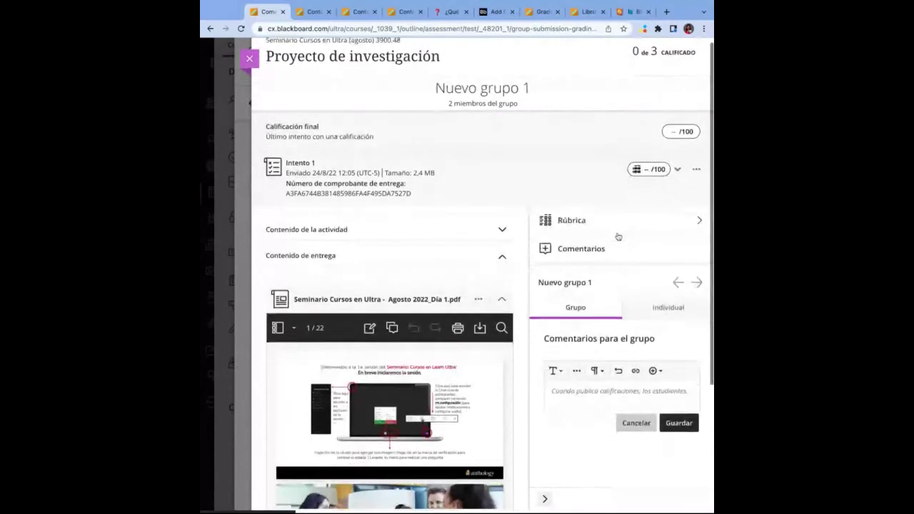
click(608, 189)
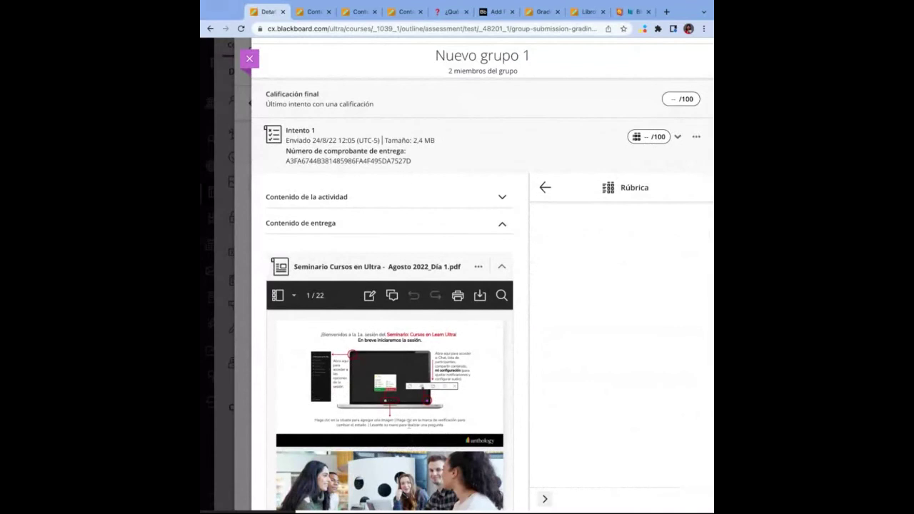
scroll(414, 447, down, 10)
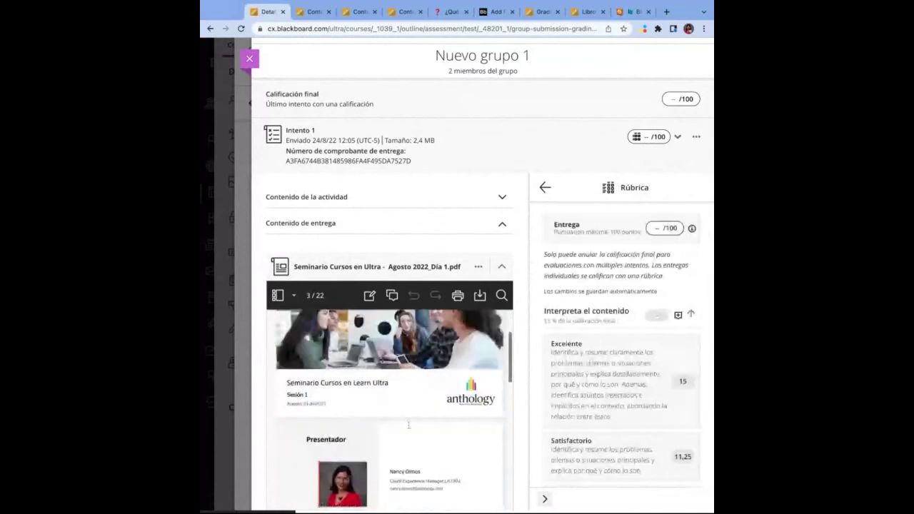
click(643, 358)
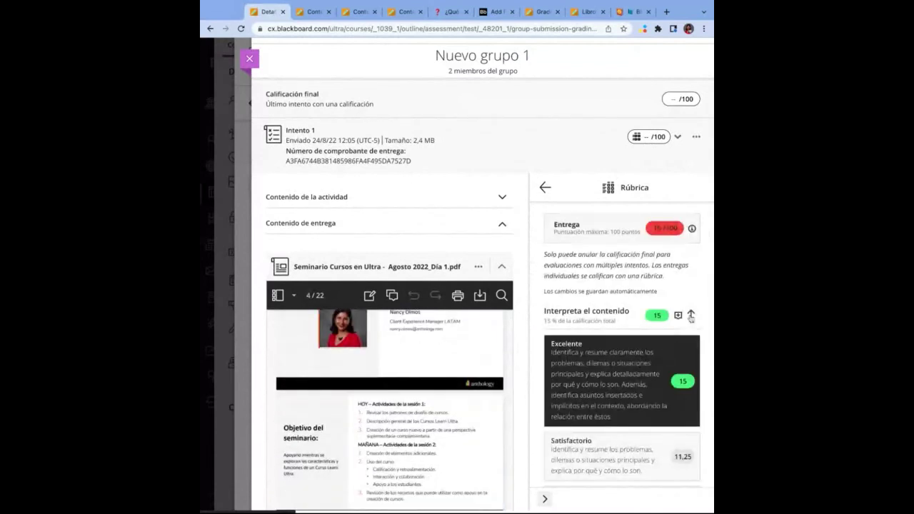
click(690, 315)
click(639, 364)
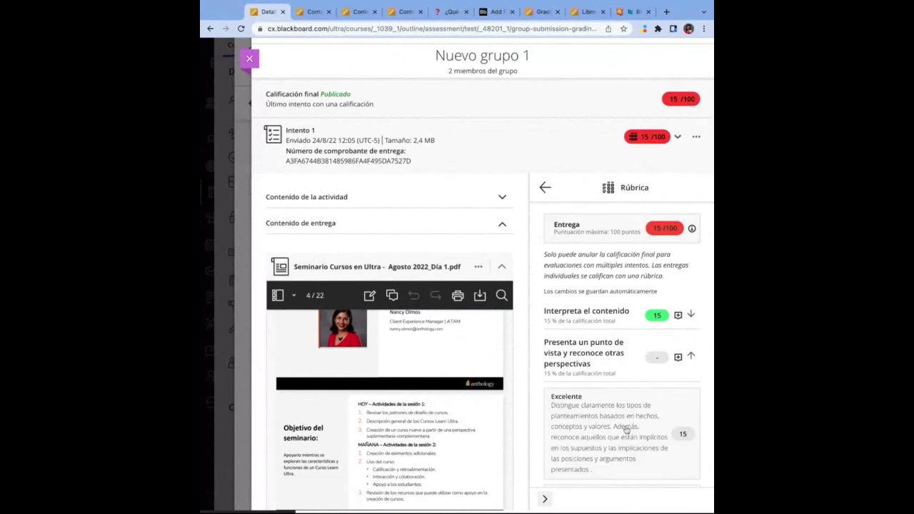
scroll(631, 421, down, 2)
click(622, 332)
click(690, 163)
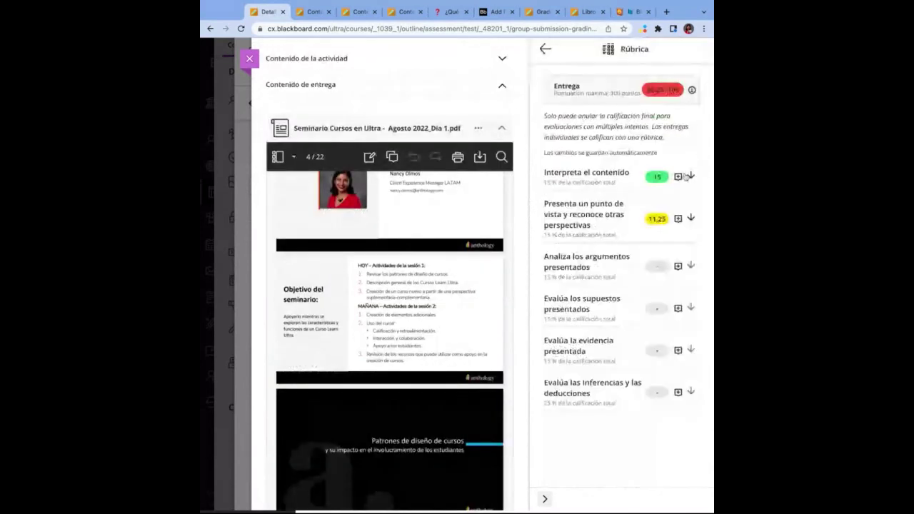
Rate Analiza los argumentos, Evalúa los supuestos and Evalúa la evidencia as Satisfactorio
click(607, 275)
click(622, 443)
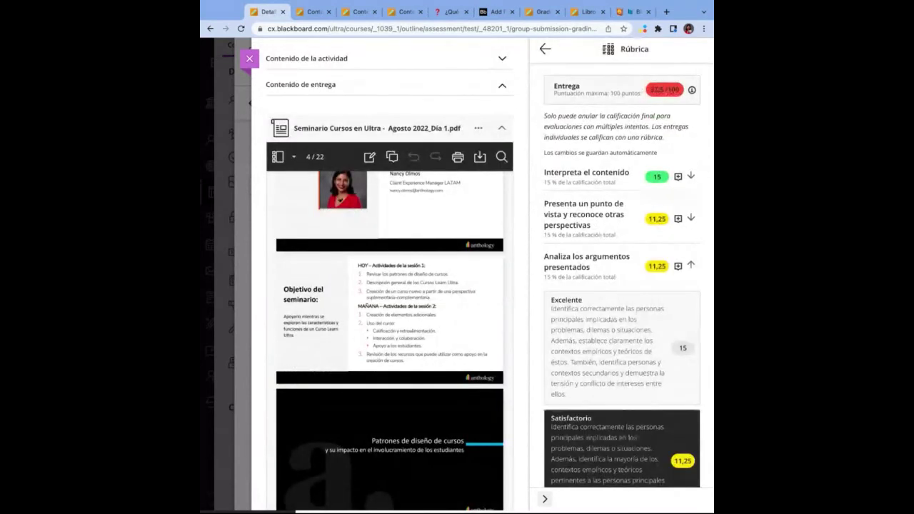
click(691, 265)
click(606, 309)
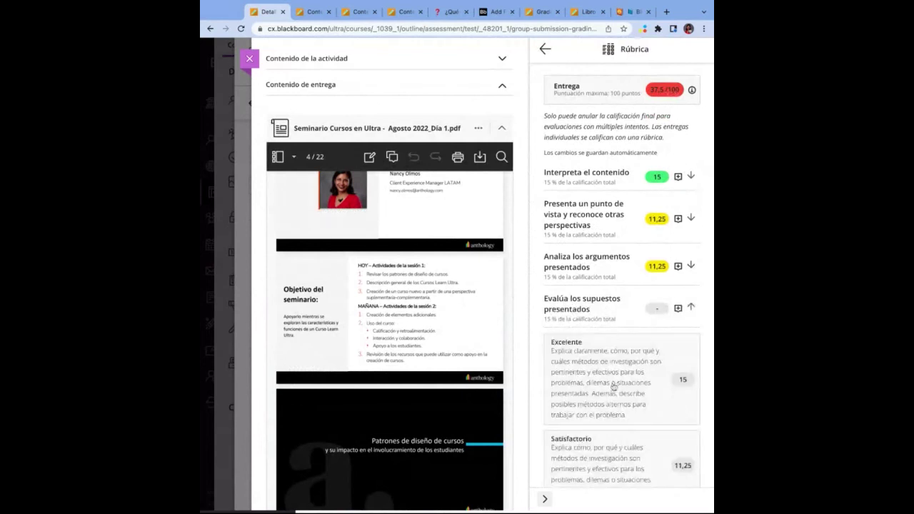
click(602, 465)
click(690, 308)
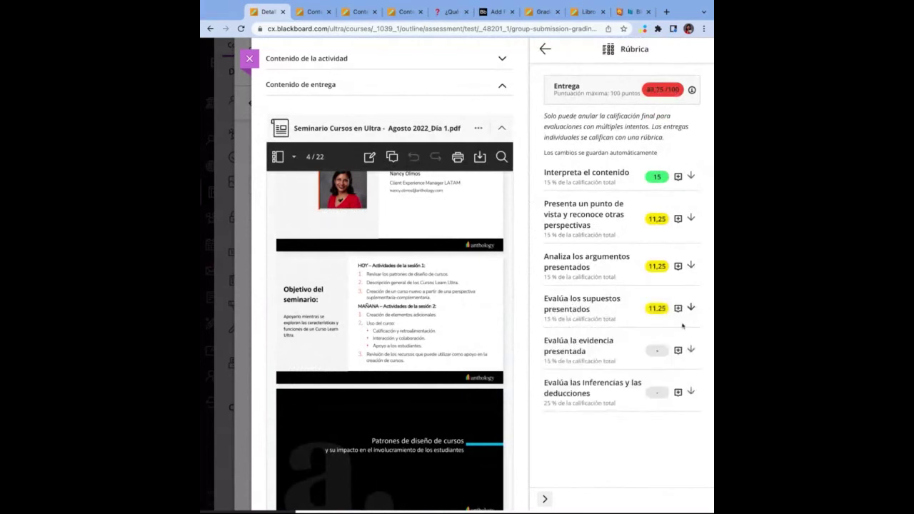
click(619, 359)
click(620, 457)
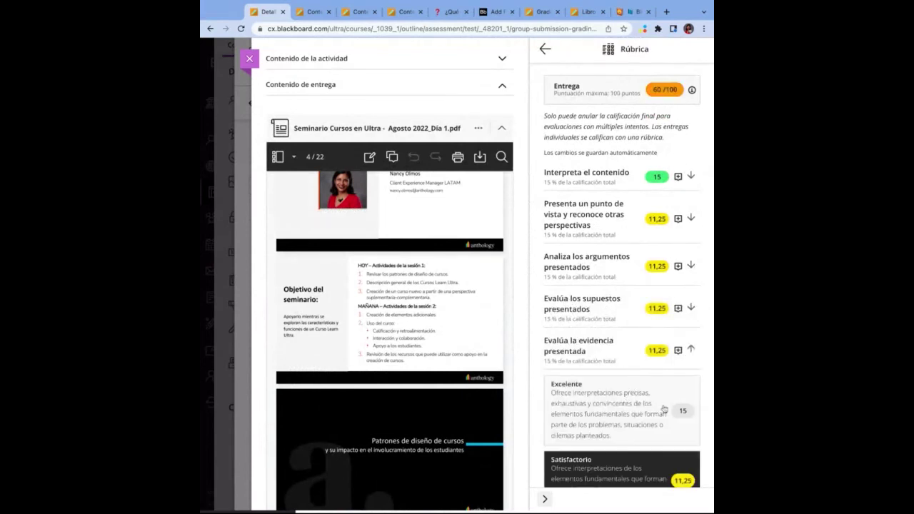
click(691, 350)
Rate Evalúa las Inferencias y las deducciones as Excelente, completing the 85/100 grade
scroll(621, 324, down, 2)
click(621, 324)
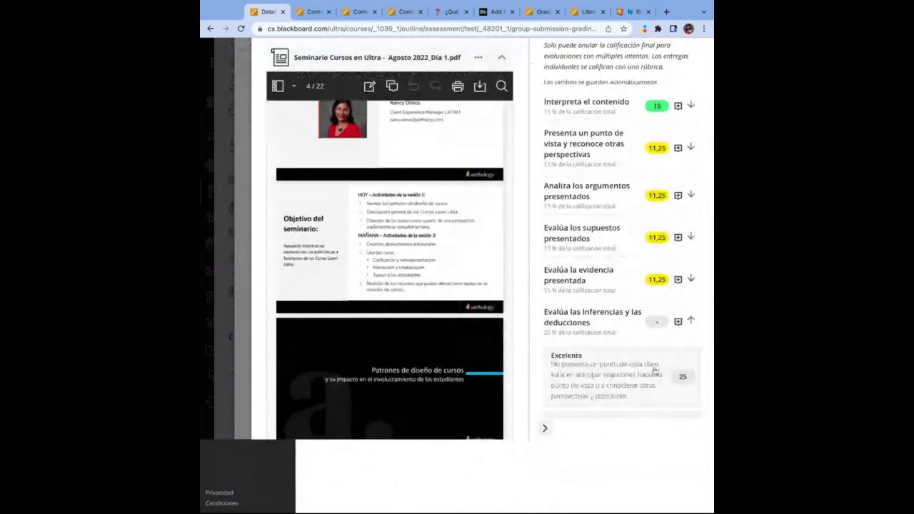
click(648, 379)
click(692, 322)
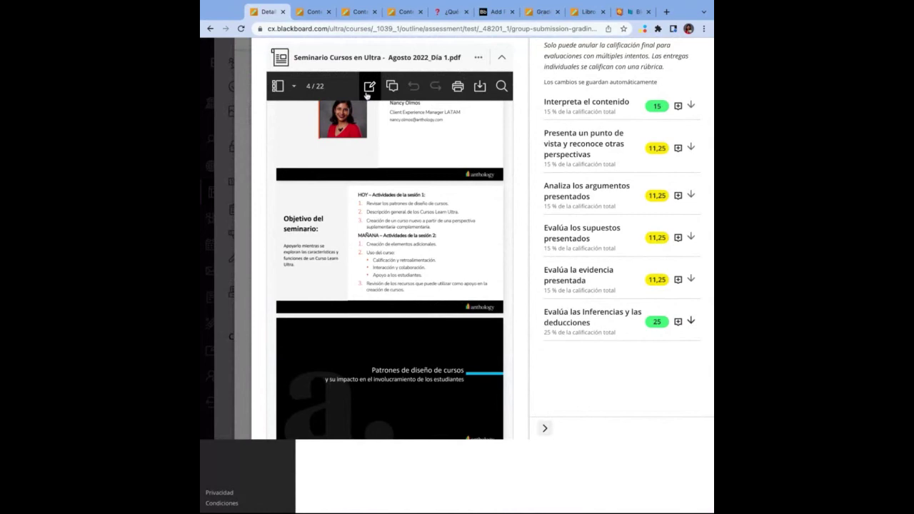
scroll(425, 153, up, 3)
scroll(420, 145, up, 6)
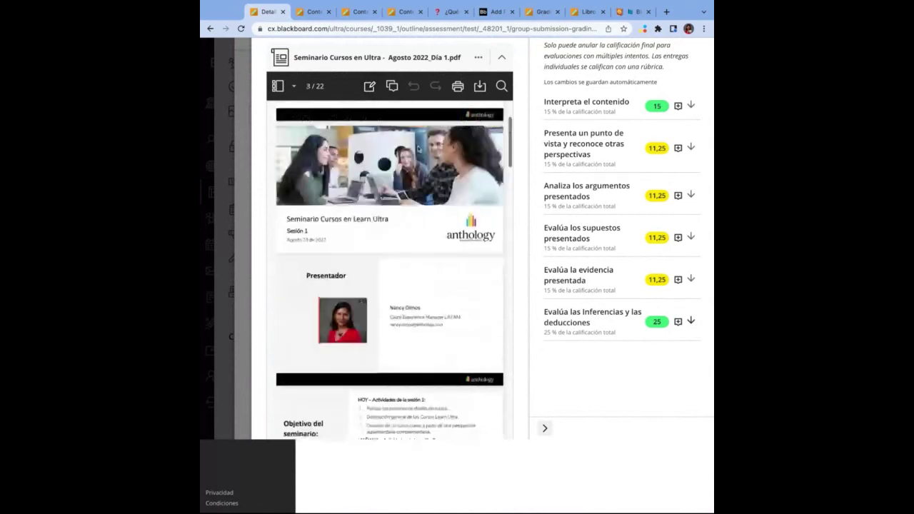
scroll(681, 151, up, 3)
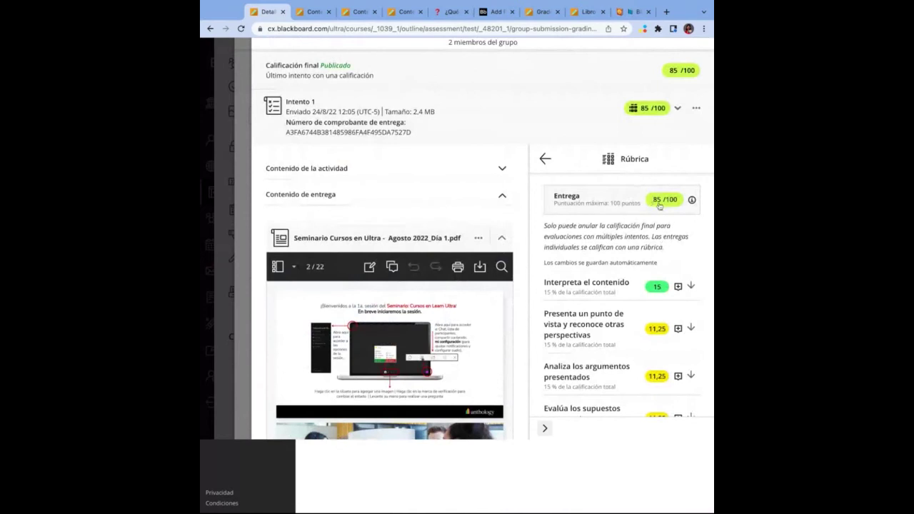
Save the comment 'Generales' as whole-group feedback on the Grupo tab for Nuevo grupo 1
click(546, 160)
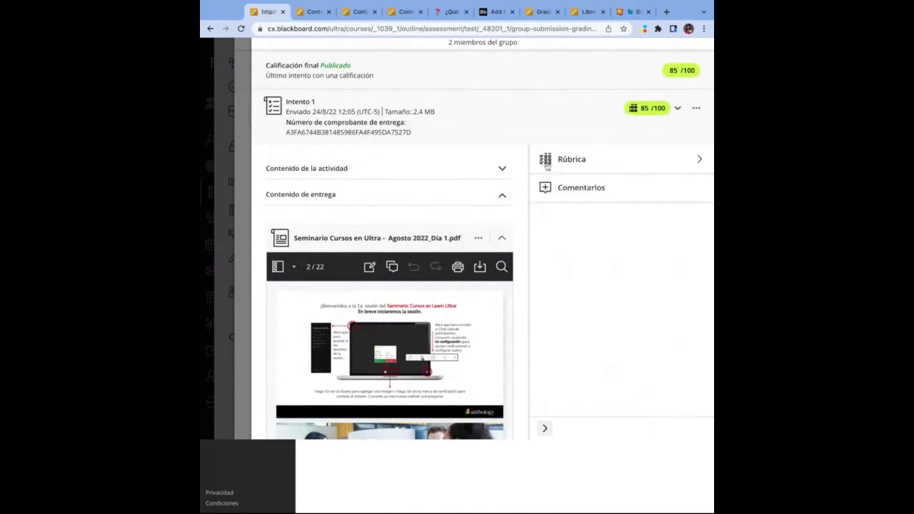
click(546, 188)
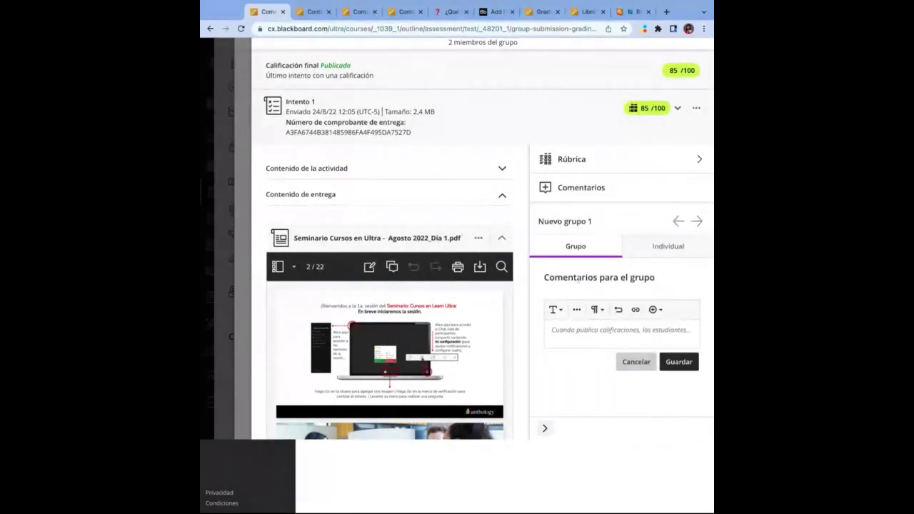
click(653, 310)
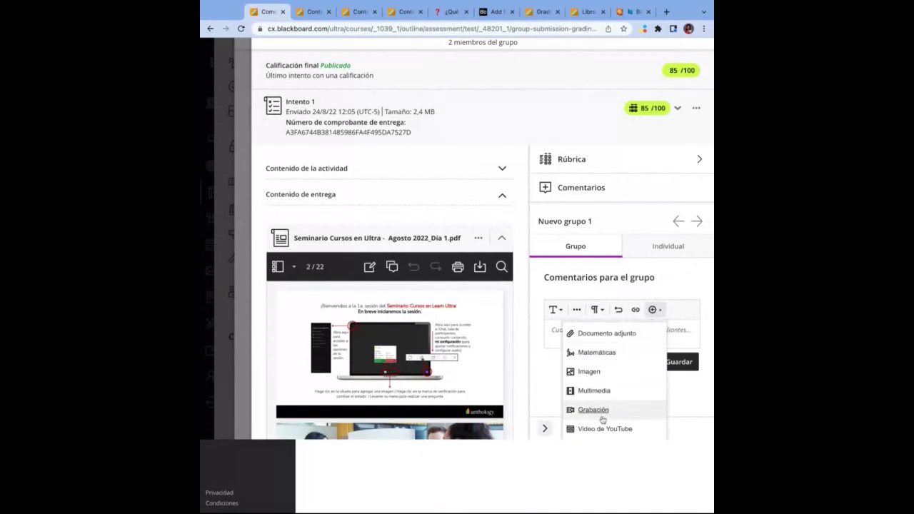
click(684, 333)
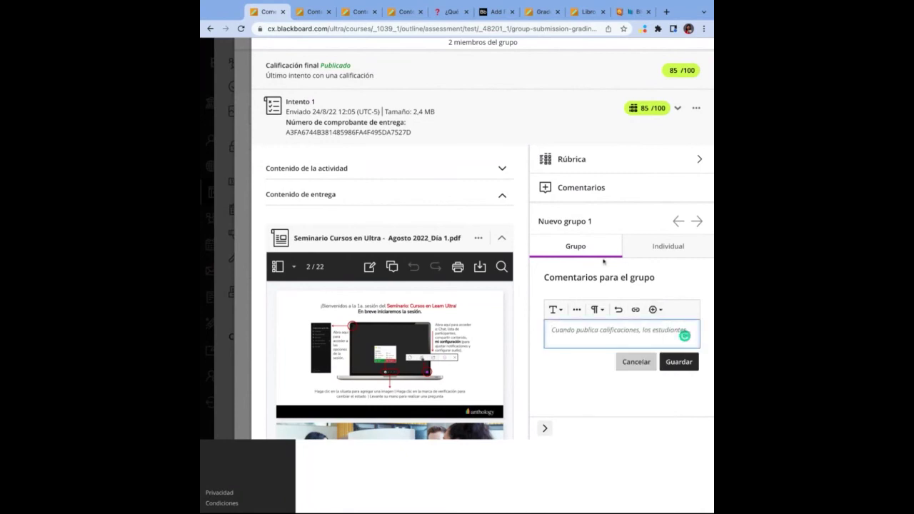
click(655, 250)
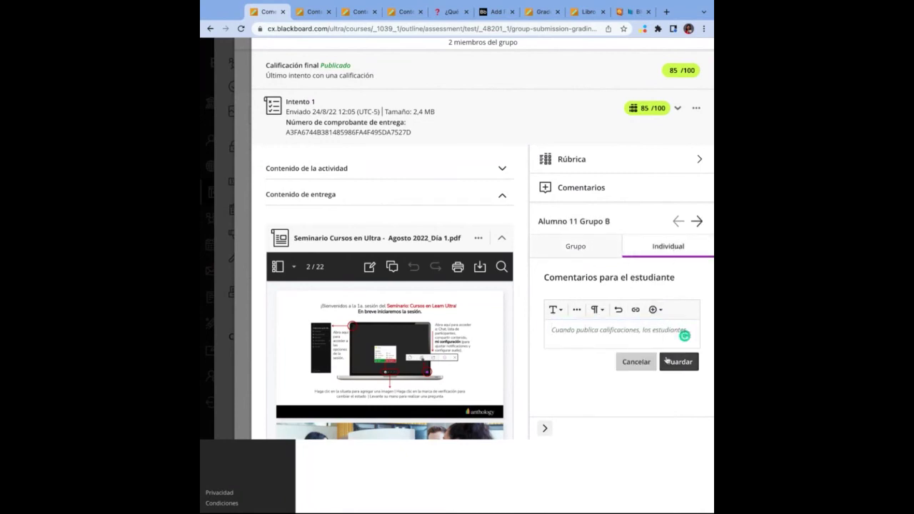
click(588, 256)
click(599, 336)
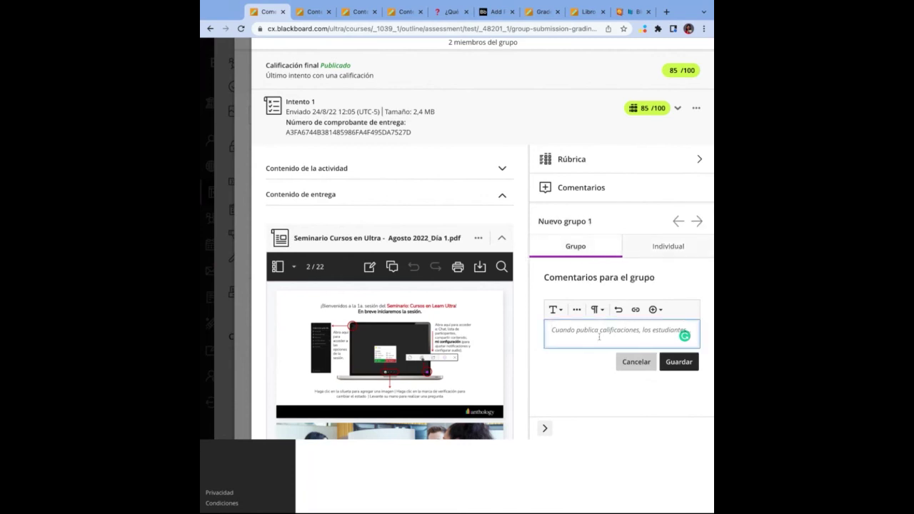
text(Generales)
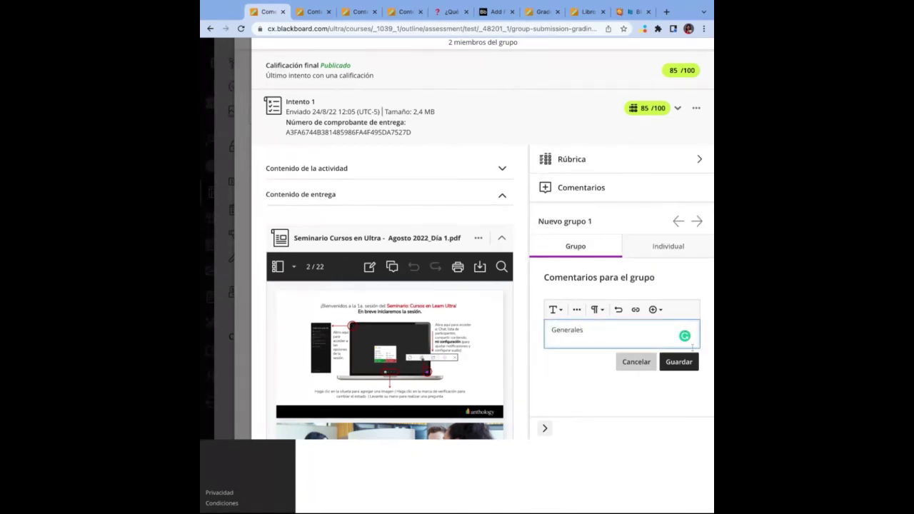
click(389, 197)
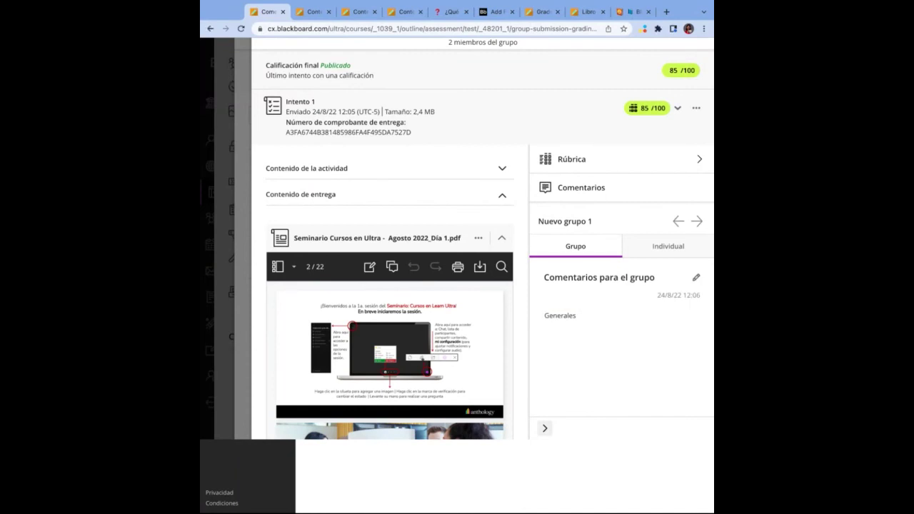
scroll(647, 347, up, 2)
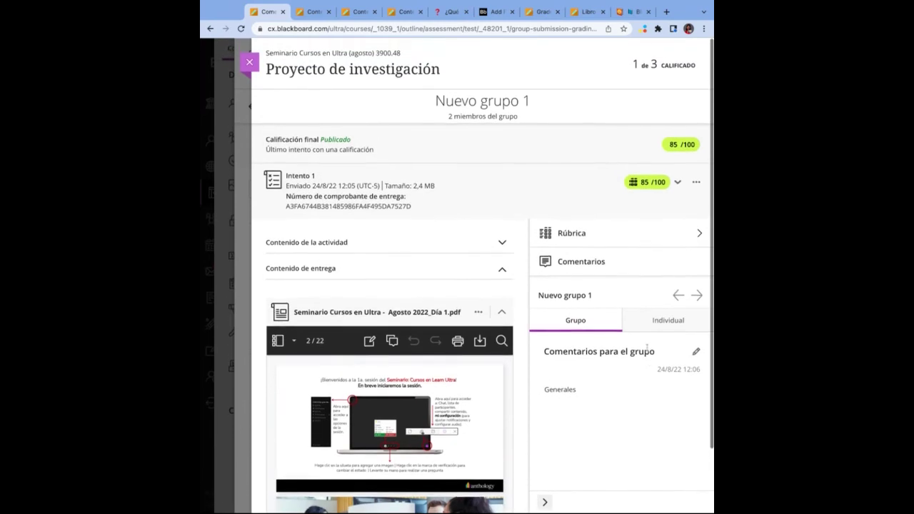
scroll(682, 184, down, 3)
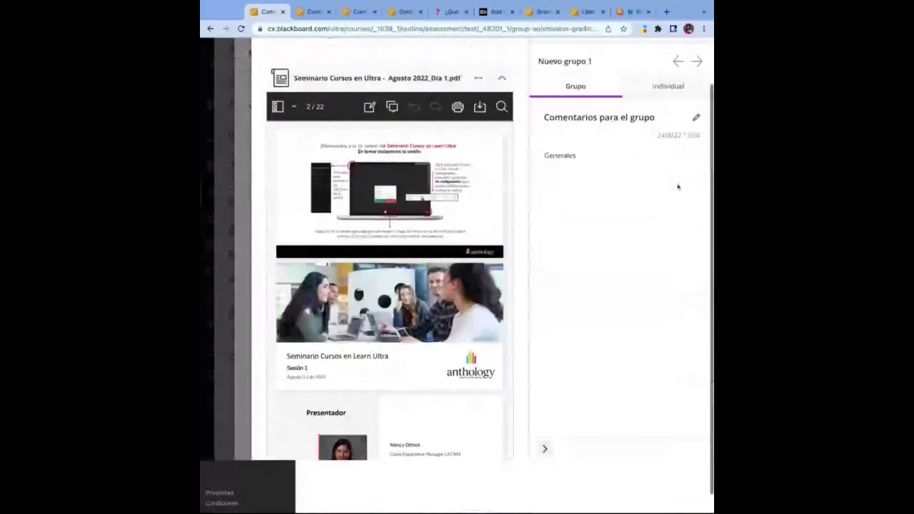
scroll(679, 189, up, 3)
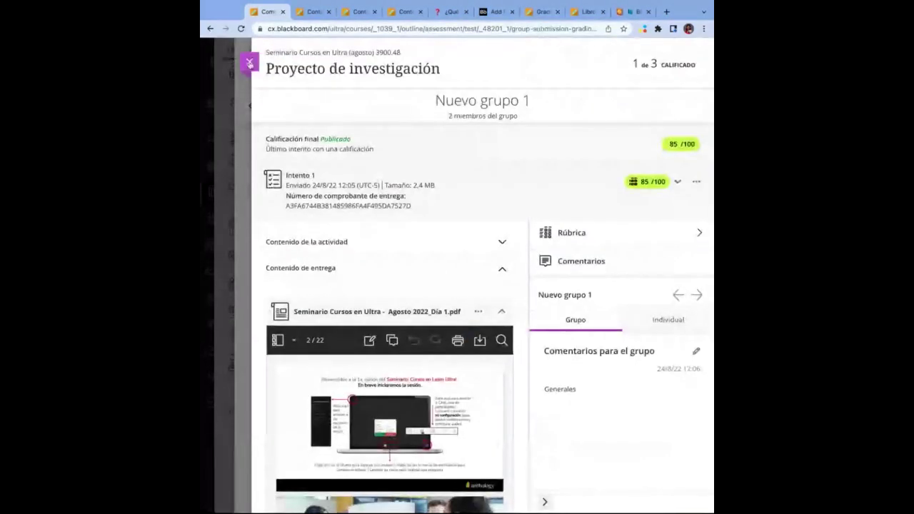
Close the grading view, group grade summary and submissions list, back to the course outline top
click(249, 63)
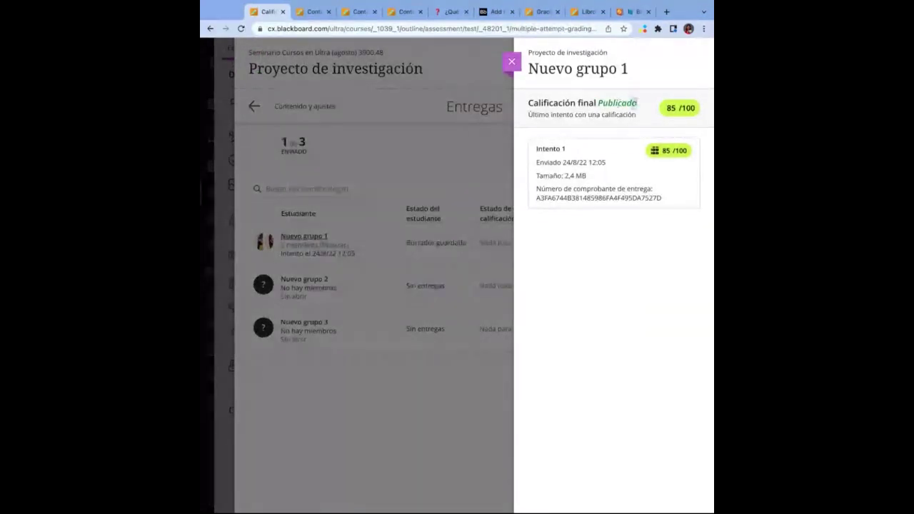
drag(637, 104, 589, 105)
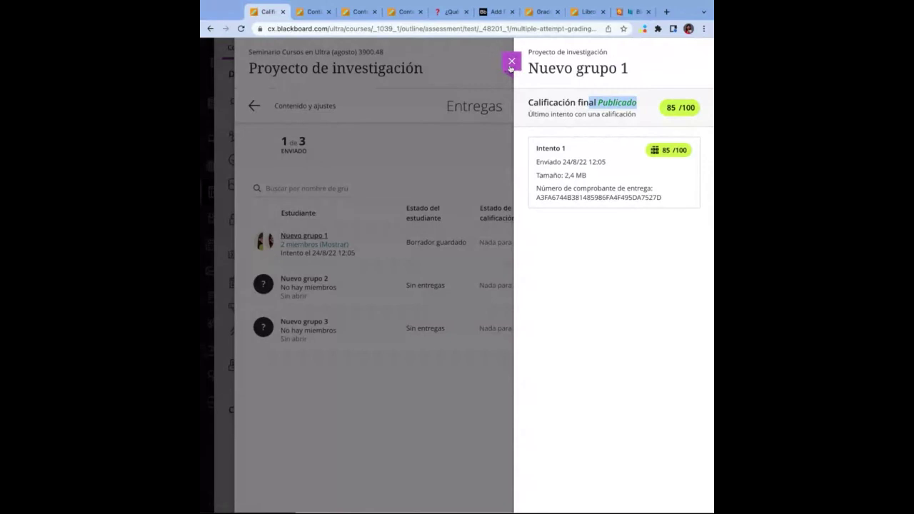
click(511, 63)
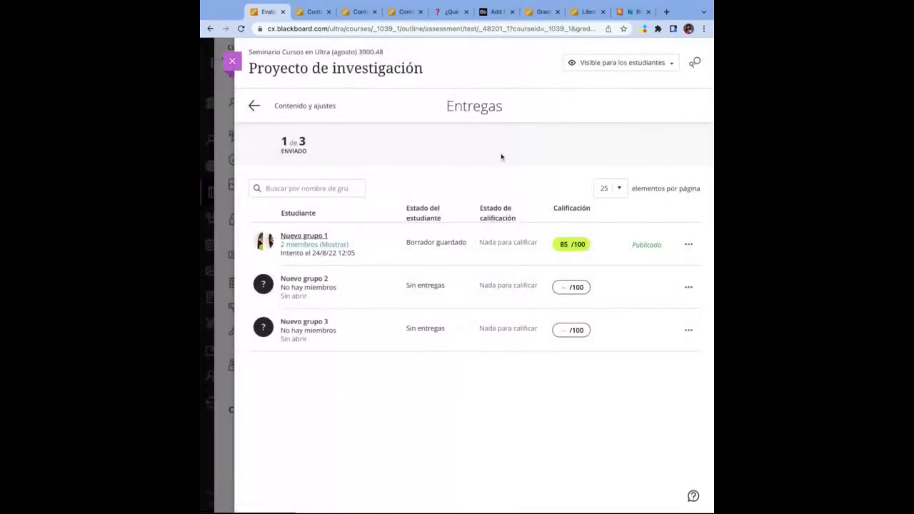
click(232, 62)
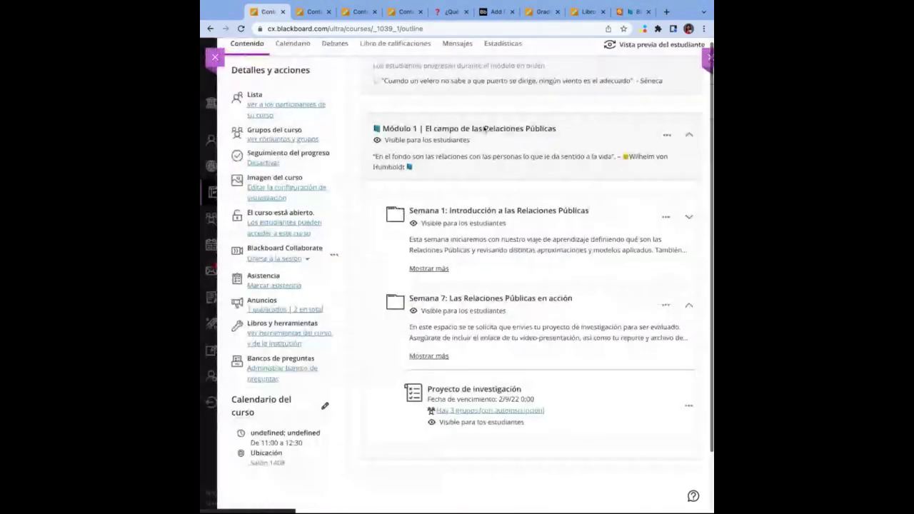
scroll(503, 145, up, 3)
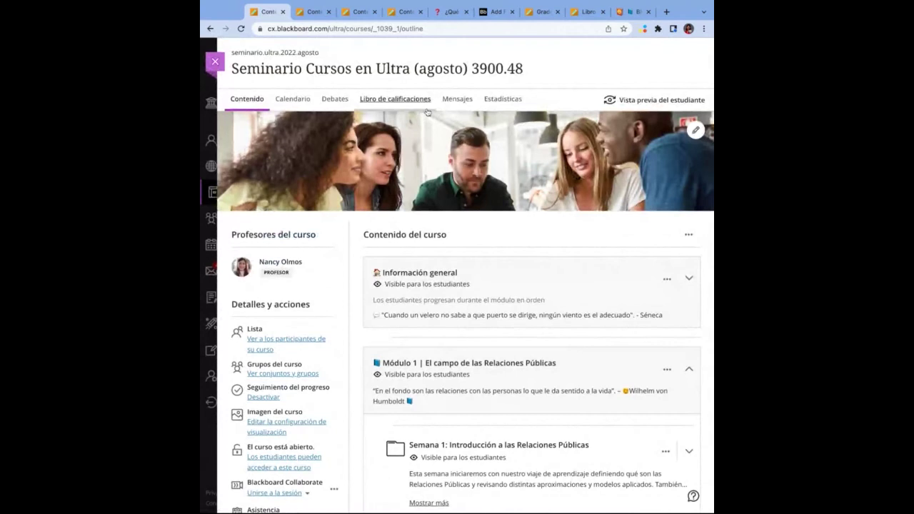
Move Asistencia to the top of the gradebook and post Relaciones Públicas' Proyecto de investigación grades
click(407, 104)
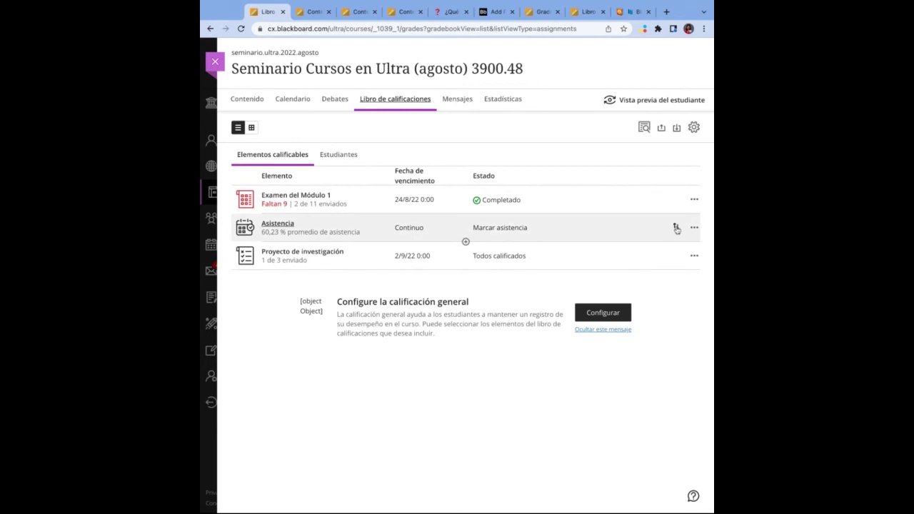
drag(677, 227, 677, 198)
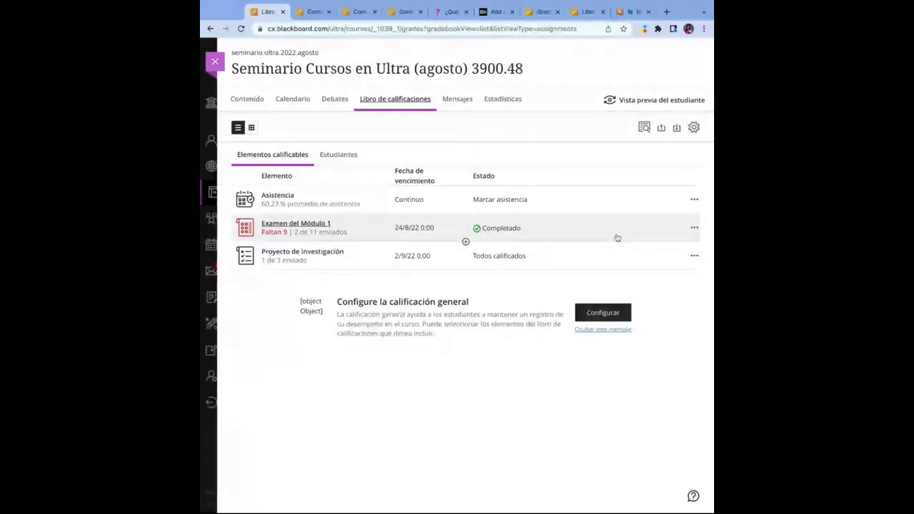
click(587, 12)
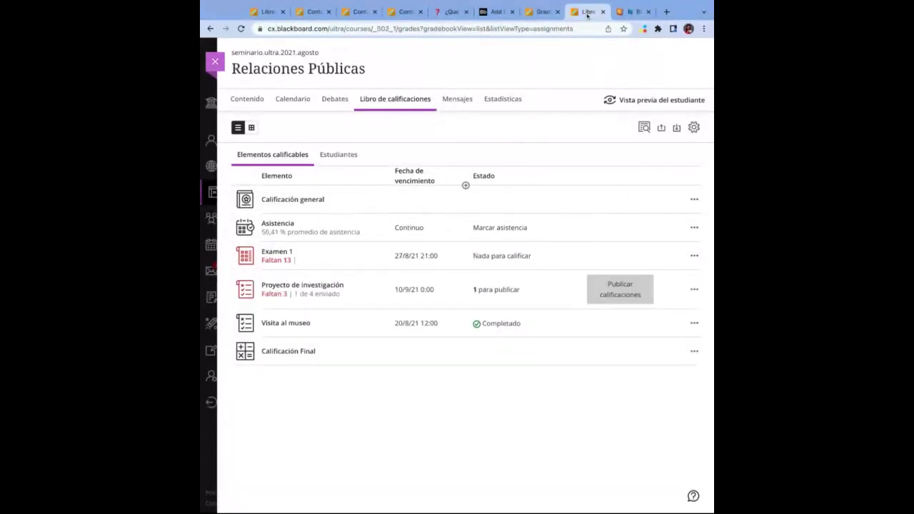
click(627, 297)
click(260, 12)
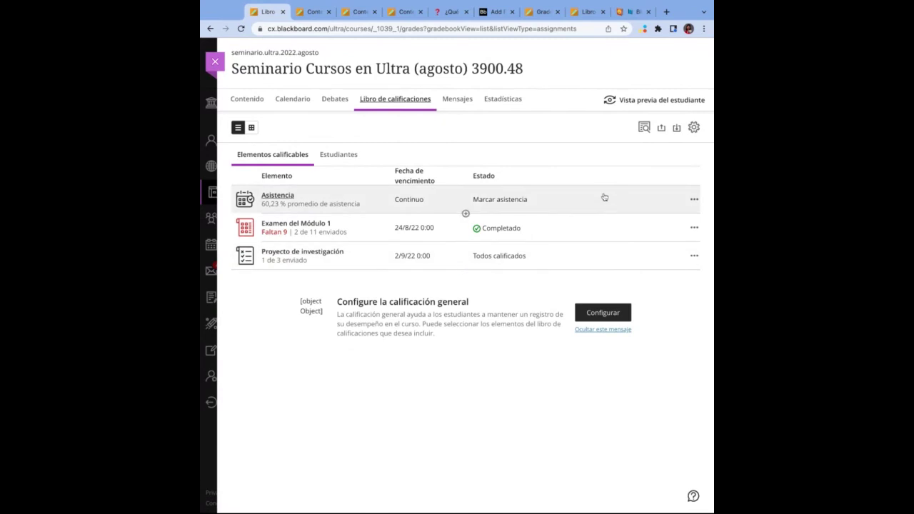
click(336, 158)
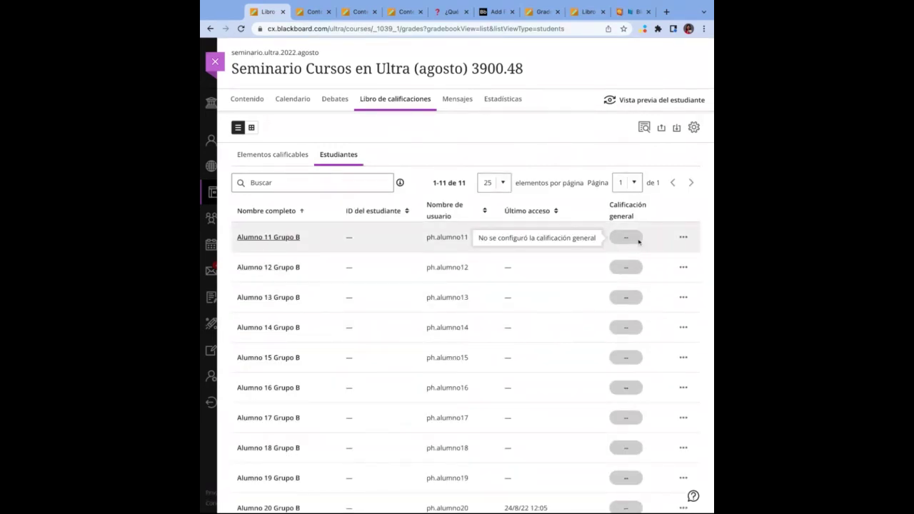
click(628, 243)
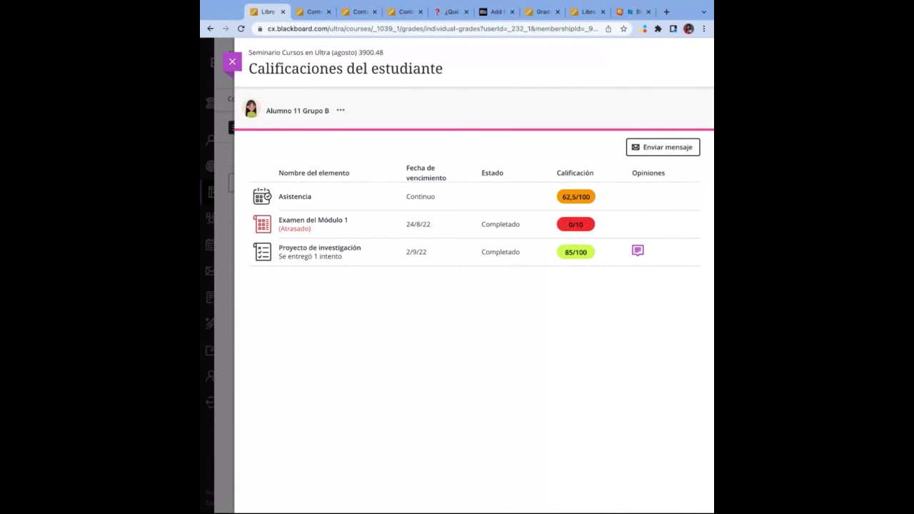
click(232, 62)
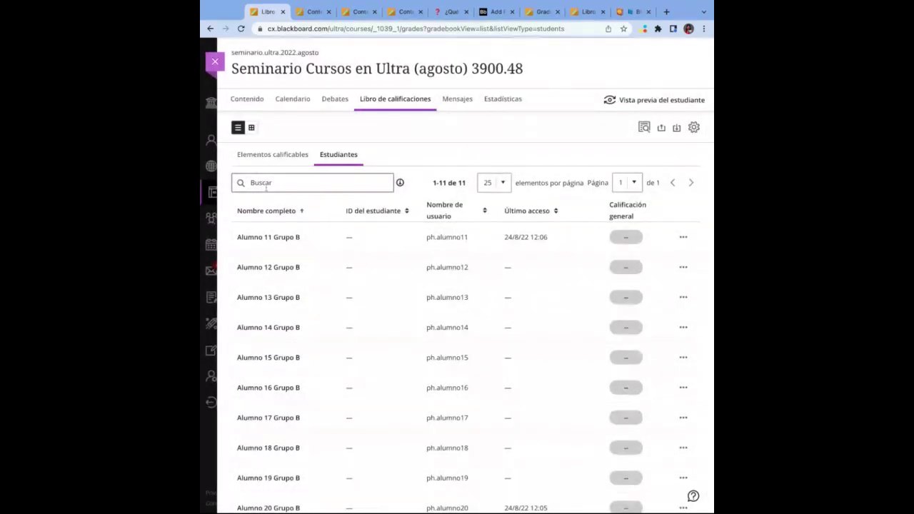
click(277, 182)
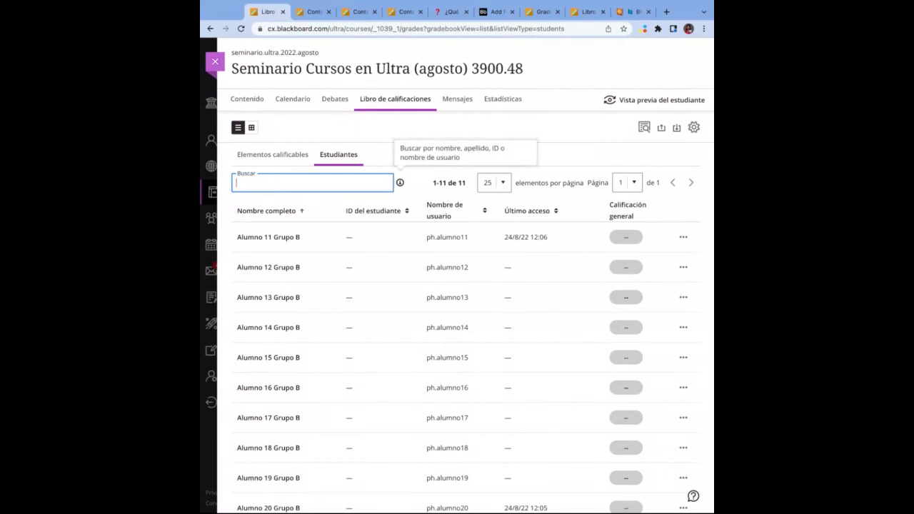
click(272, 157)
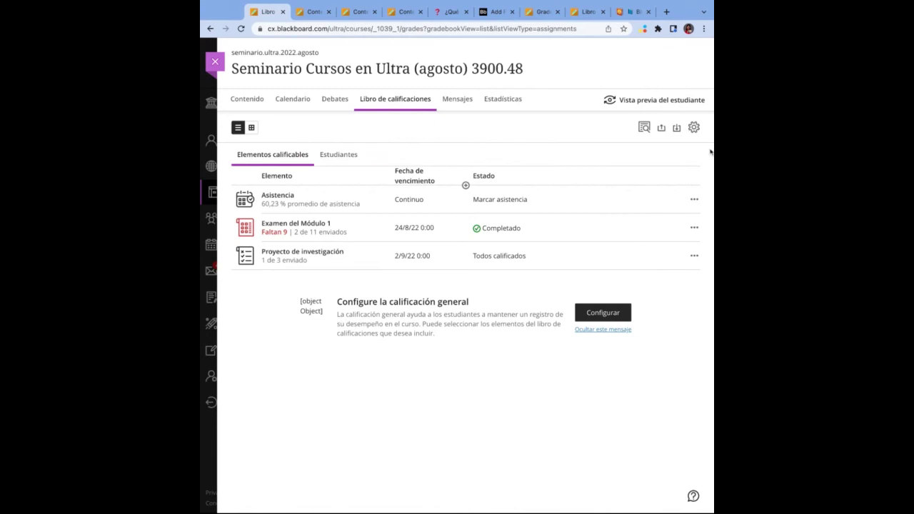
click(644, 127)
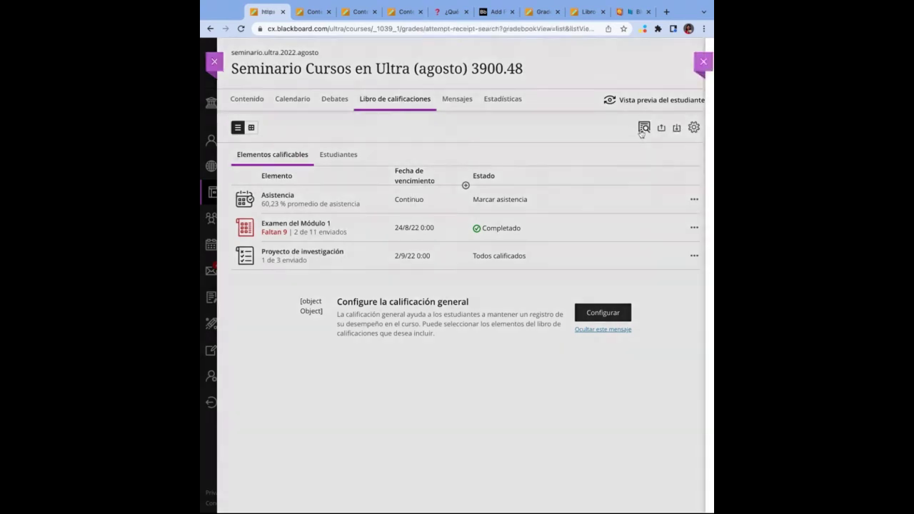
click(623, 109)
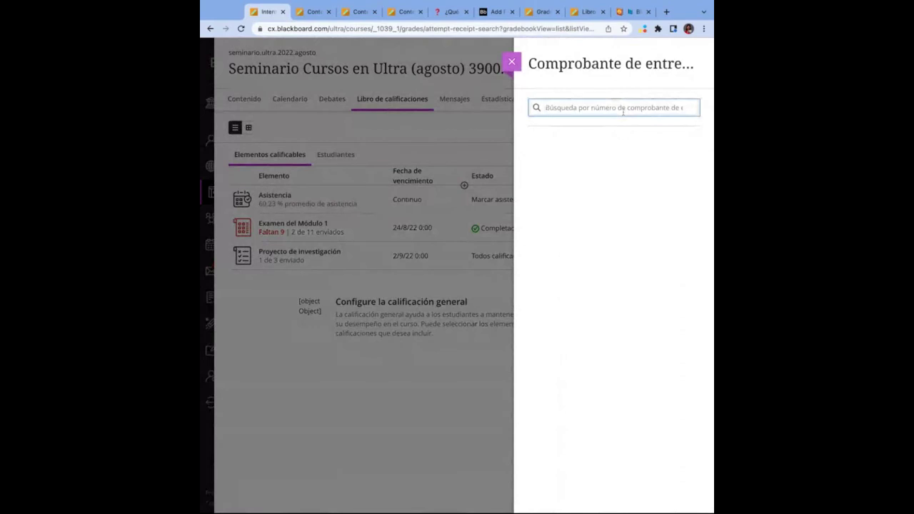
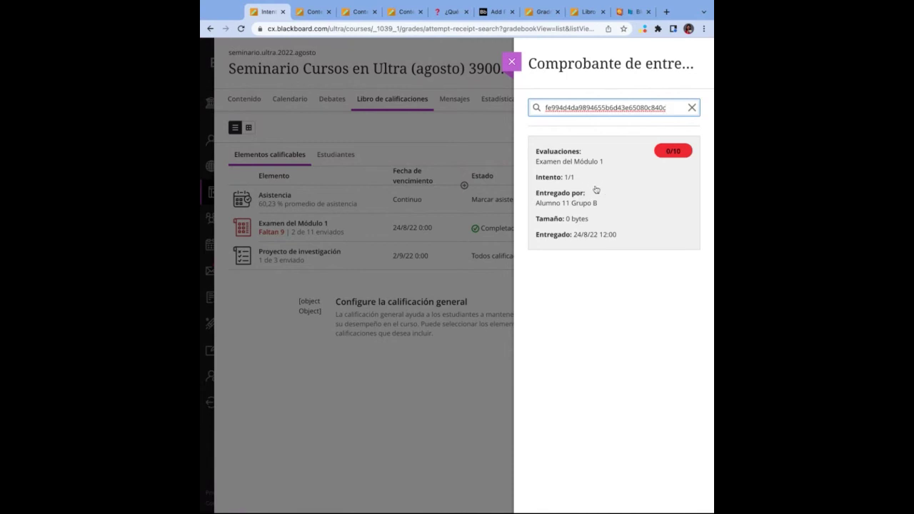
click(512, 64)
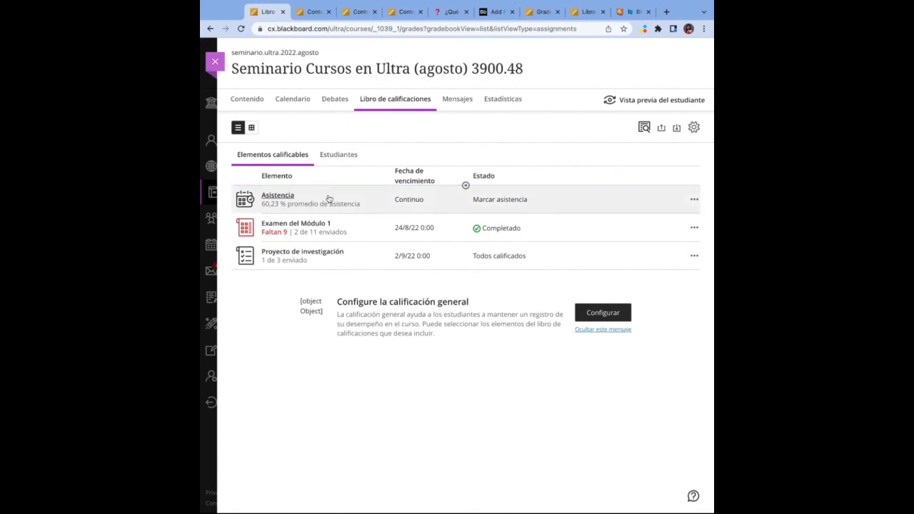
Switch the gradebook to student grid view and download Examen del Módulo 1 results as Excel (.xls)
click(252, 128)
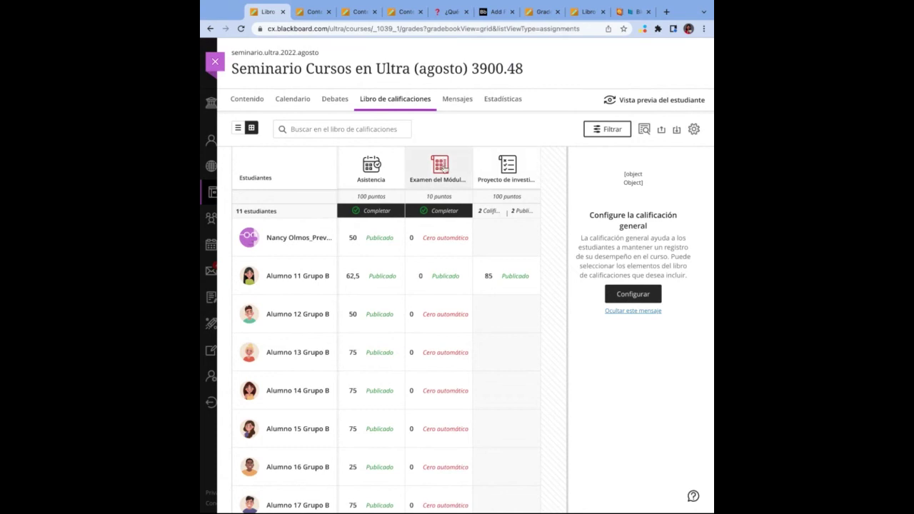
click(444, 169)
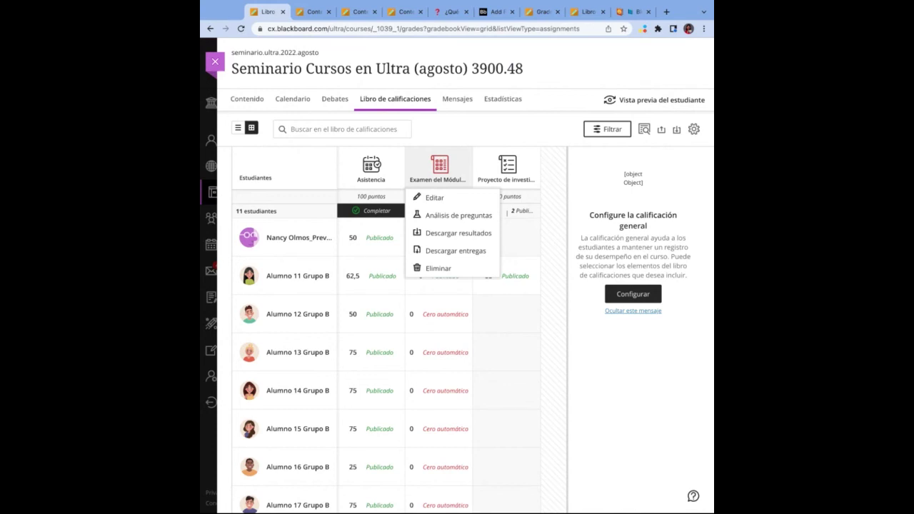
click(459, 235)
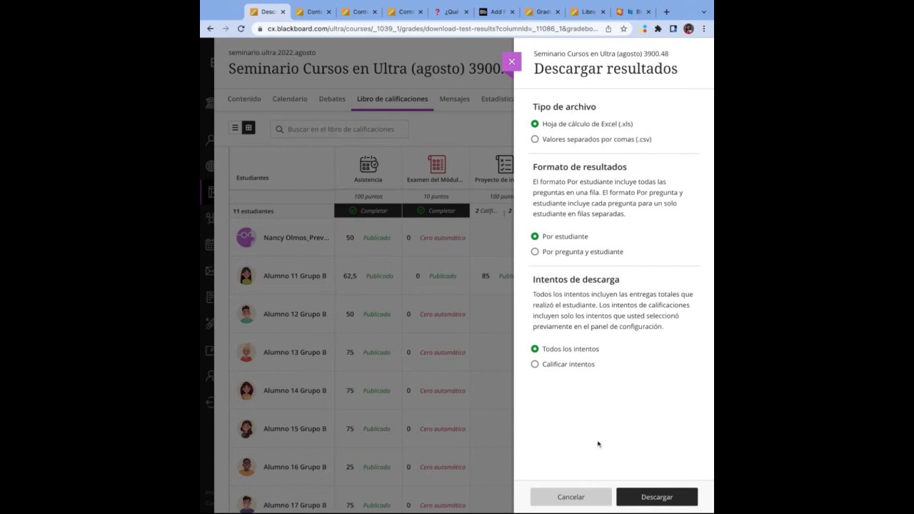
click(646, 499)
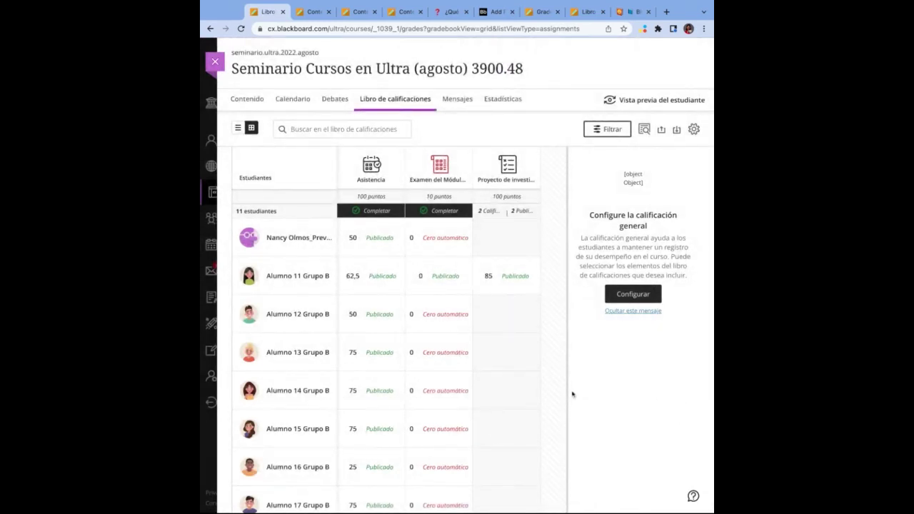
Download Examen del Módulo 1 results as Excel, per student with all attempts, repeating the download
scroll(430, 384, down, 2)
scroll(430, 384, up, 2)
click(457, 175)
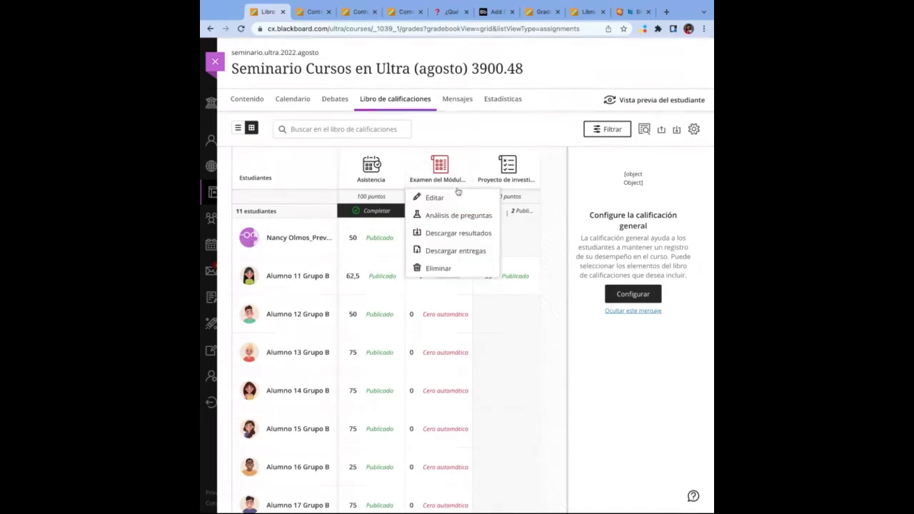
click(439, 233)
click(638, 505)
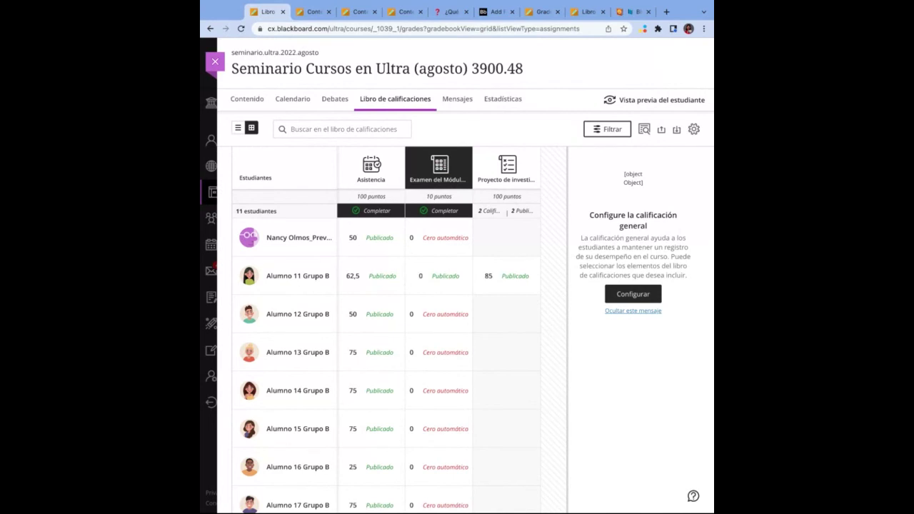
click(441, 173)
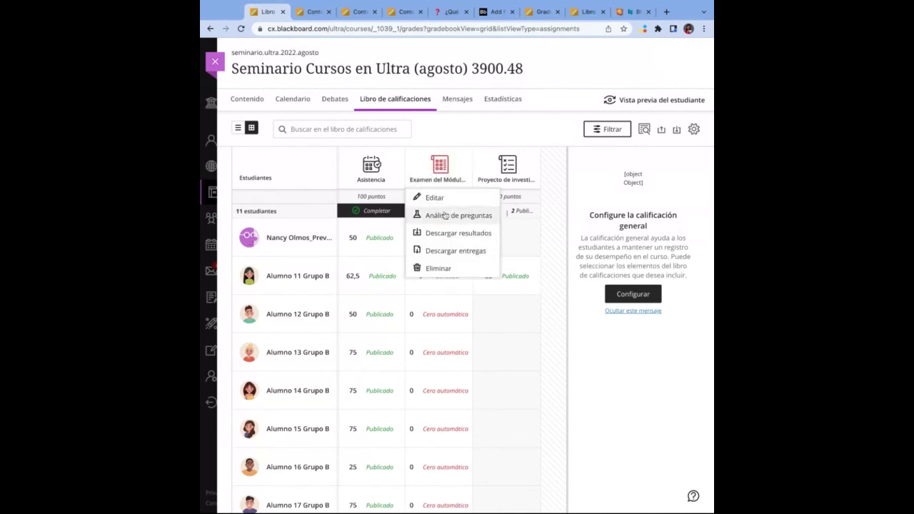
click(446, 234)
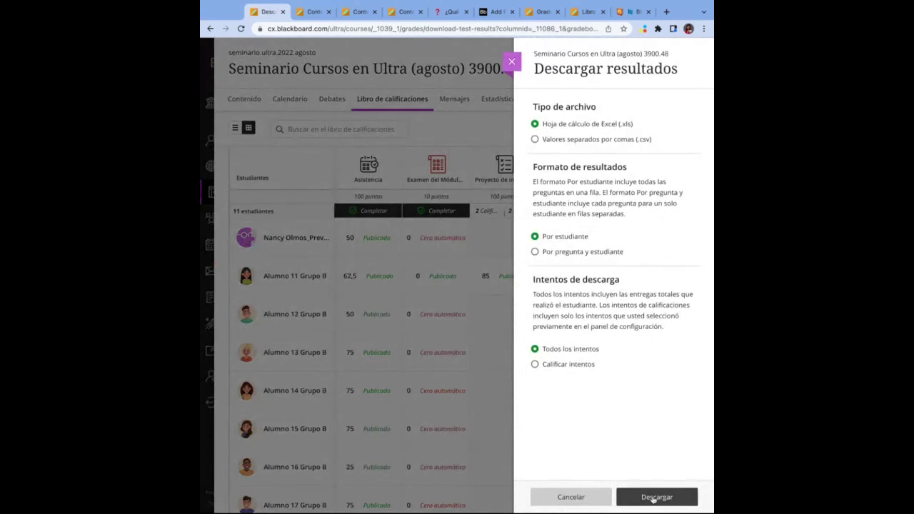
click(653, 498)
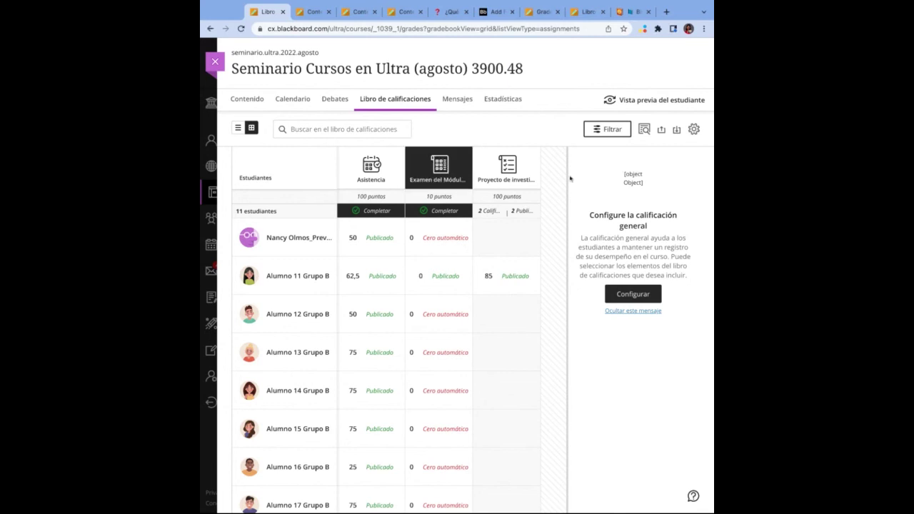
click(447, 180)
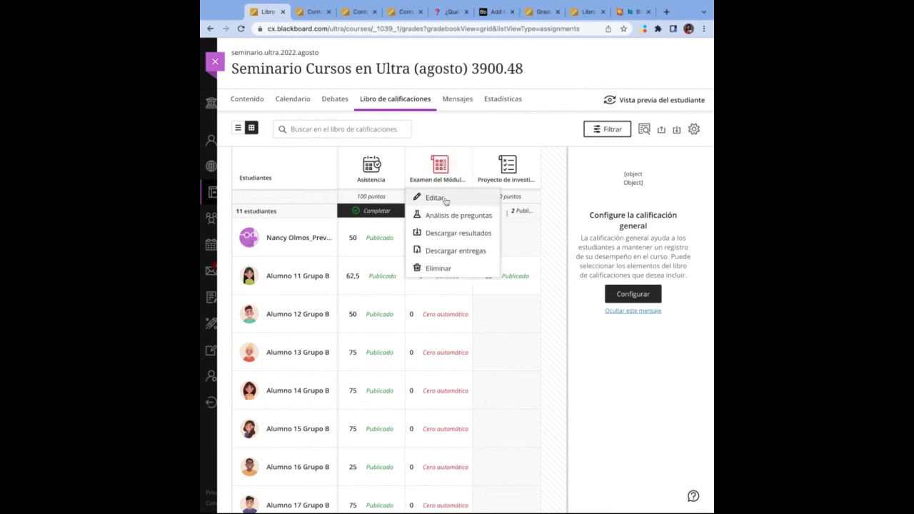
click(434, 234)
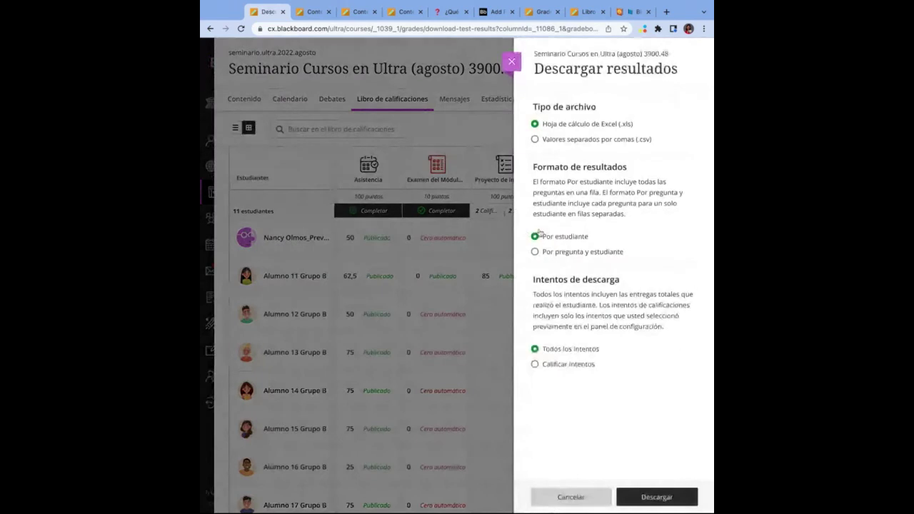
click(656, 497)
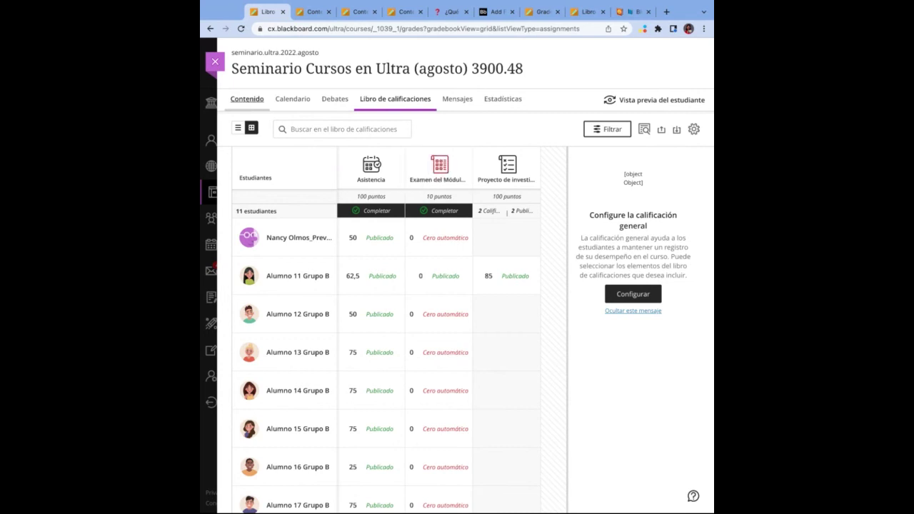
Go to the course Contenido outline and open the downloaded Examen del Módulo 1 .xls file
click(248, 101)
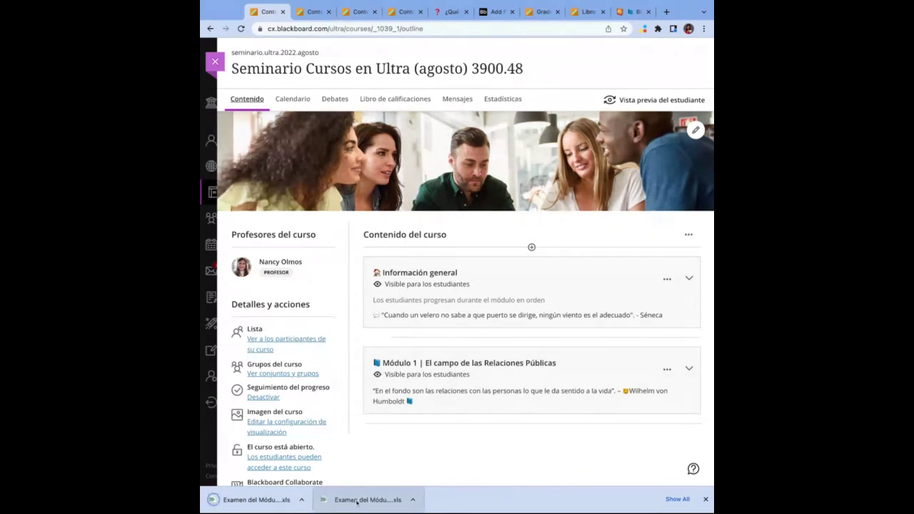
click(363, 500)
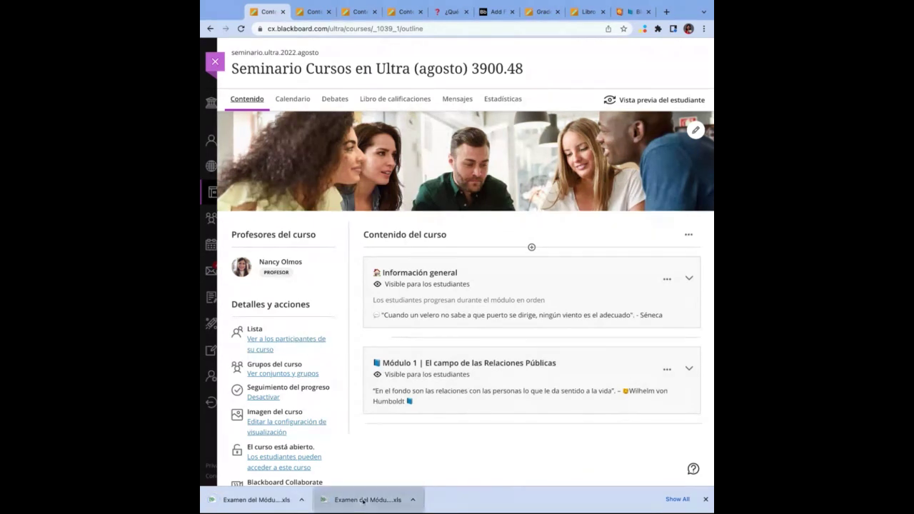
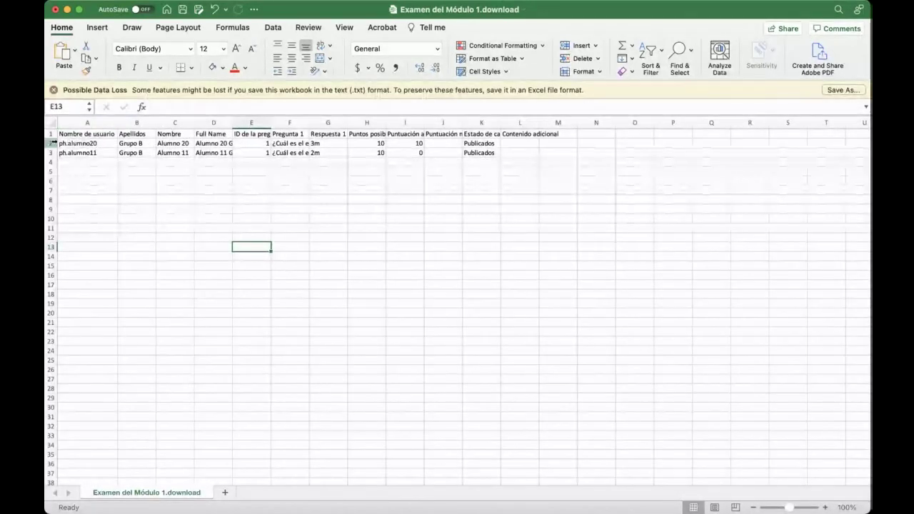
Review the usernames and question score columns in the Examen del Módulo 1 export, then close the workbook
click(81, 133)
drag(81, 134, 80, 154)
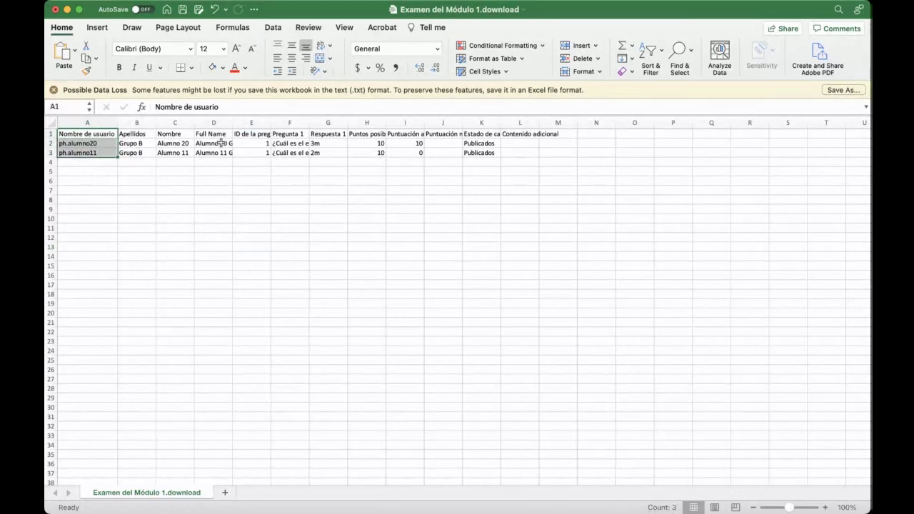
click(290, 124)
drag(290, 127, 414, 145)
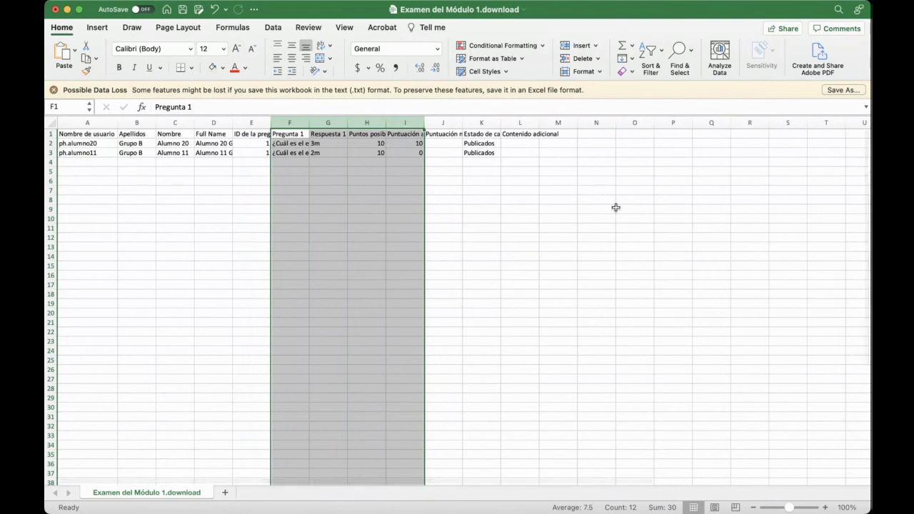
click(217, 184)
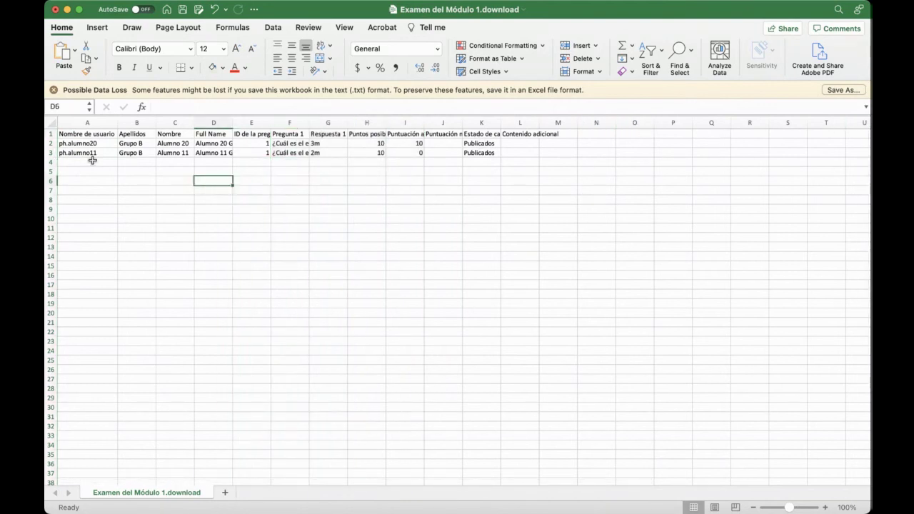
click(74, 144)
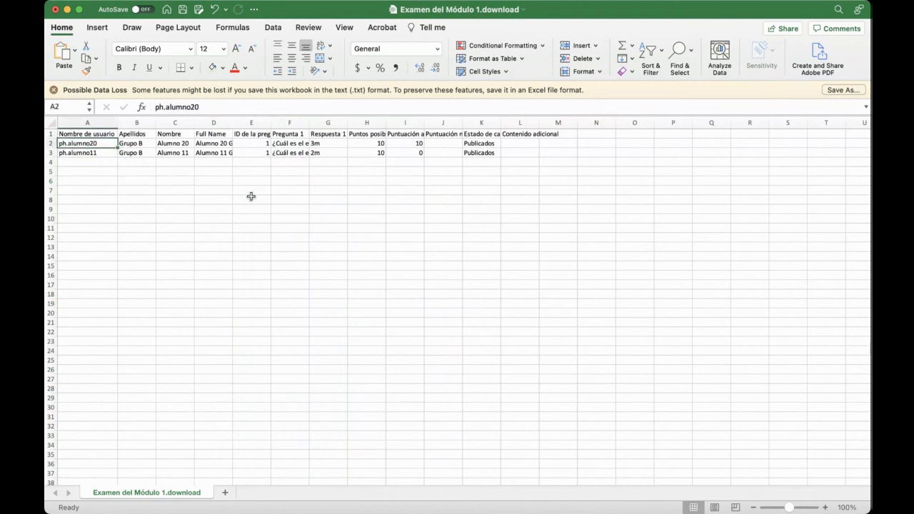
click(55, 10)
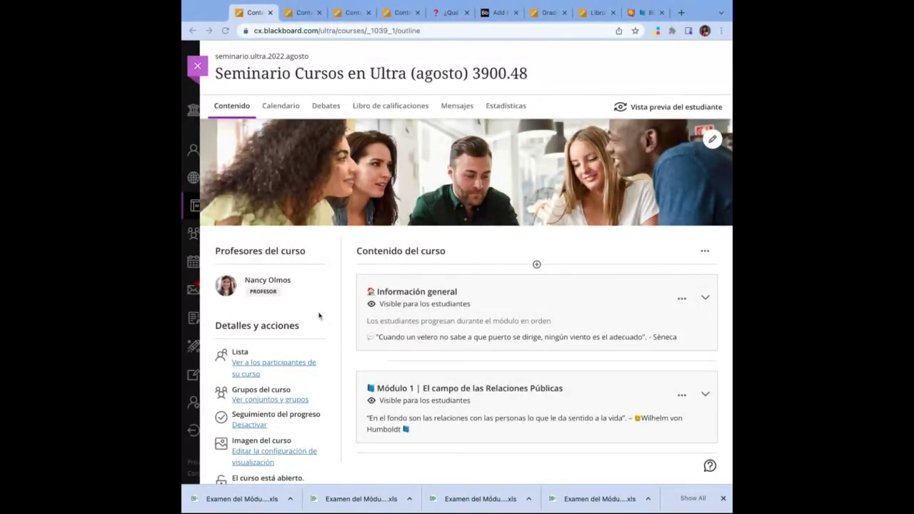
Open the Lista roster through 'Ver a los participantes de su curso' in the course details
scroll(314, 364, down, 2)
scroll(313, 359, down, 2)
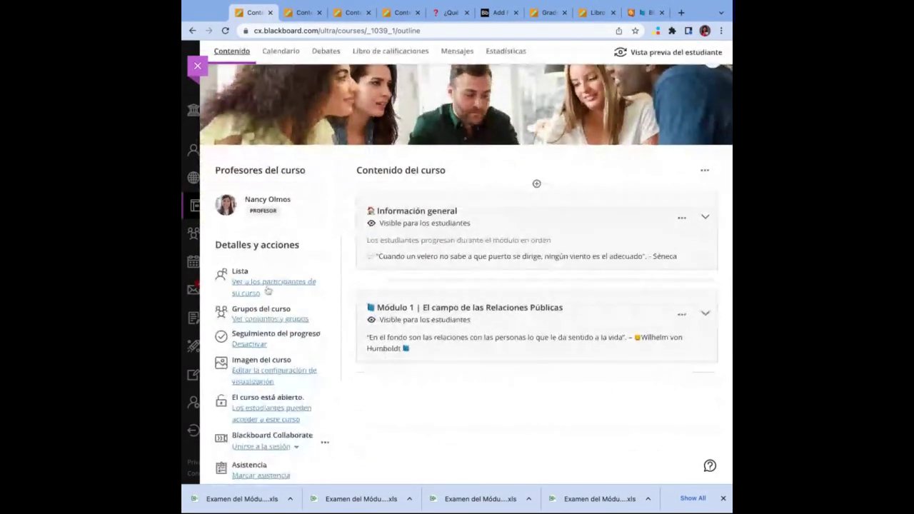
click(258, 286)
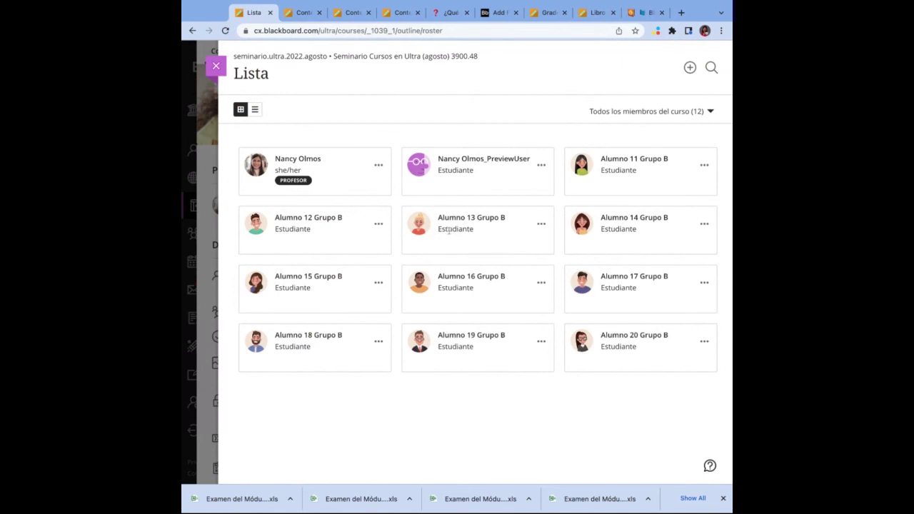
Give Alumno 12 Grupo B a 'Excepción sobre la fecha de entrega' and save it
click(379, 225)
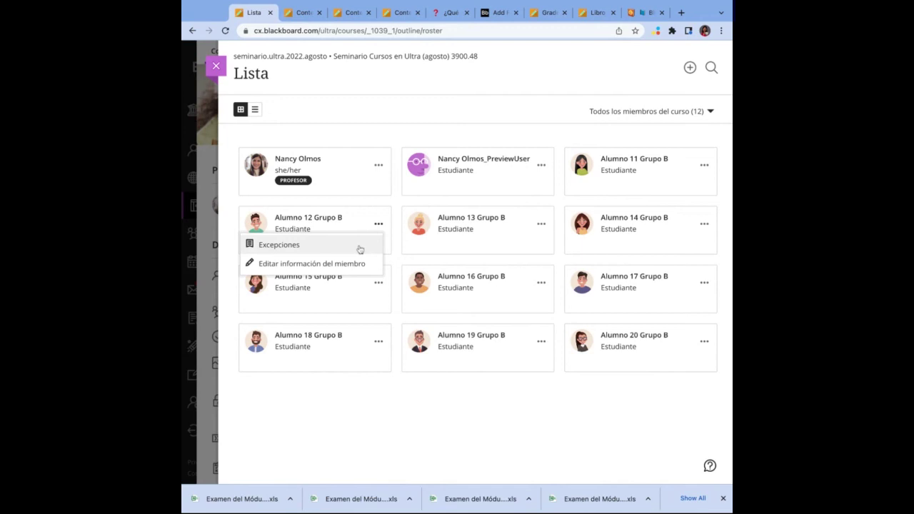
click(360, 249)
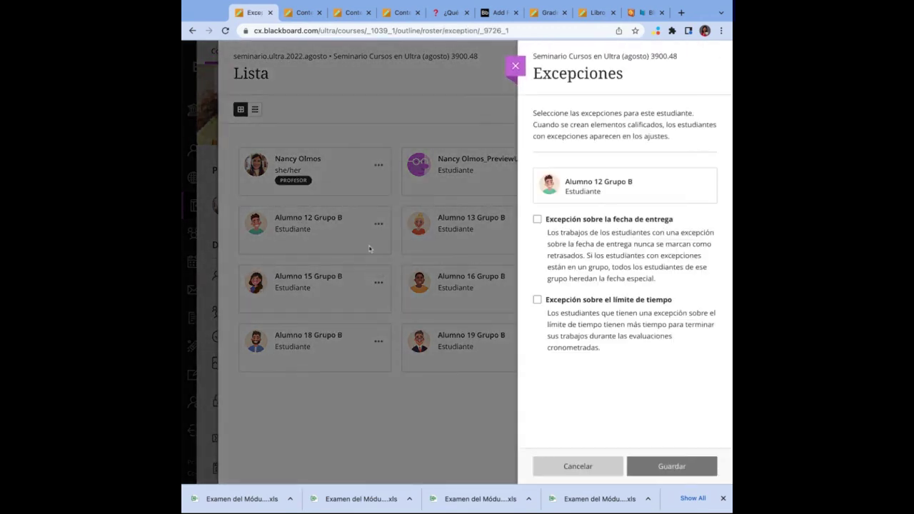
click(538, 221)
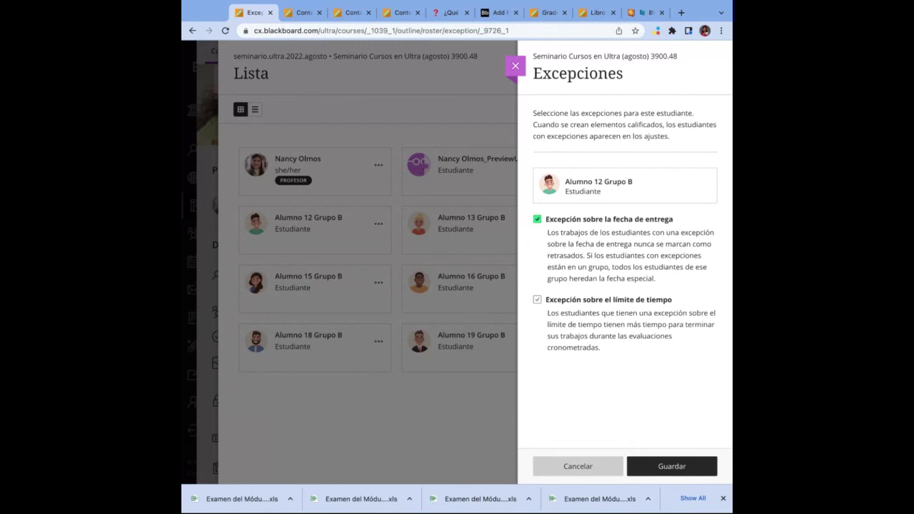
click(686, 467)
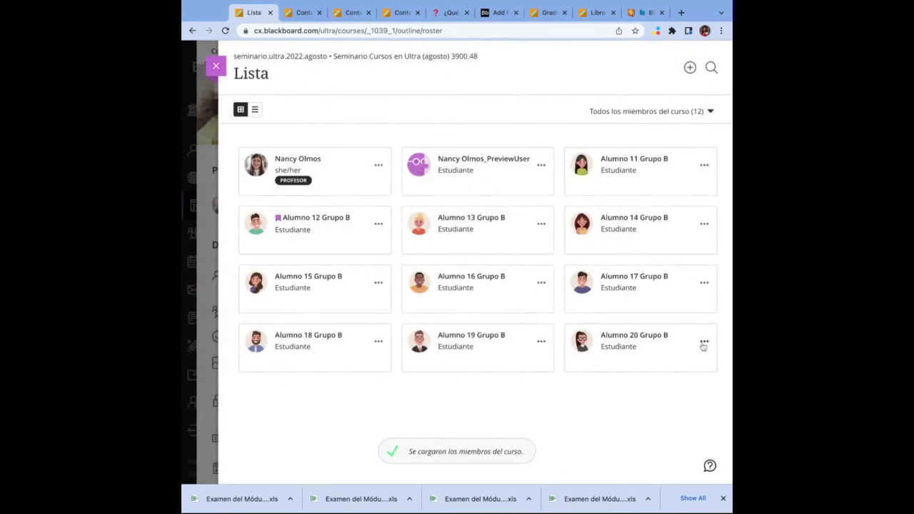
click(704, 343)
Give Alumno 20 Grupo B a time-limit exception set to Tiempo ilimitado and save it
click(642, 363)
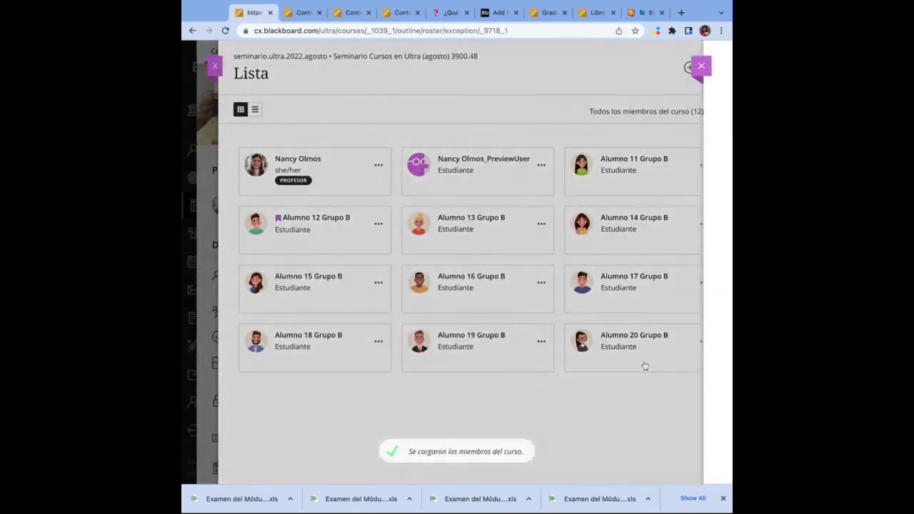
click(537, 301)
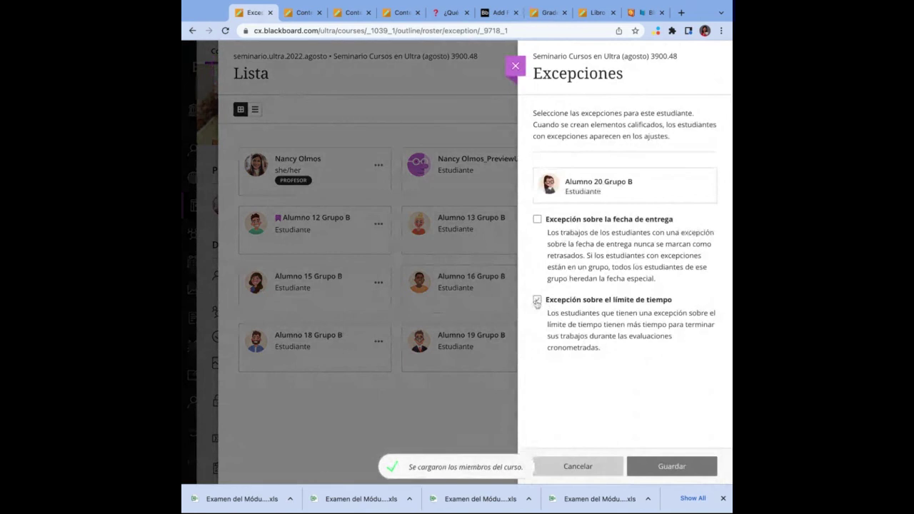
scroll(617, 331, down, 1)
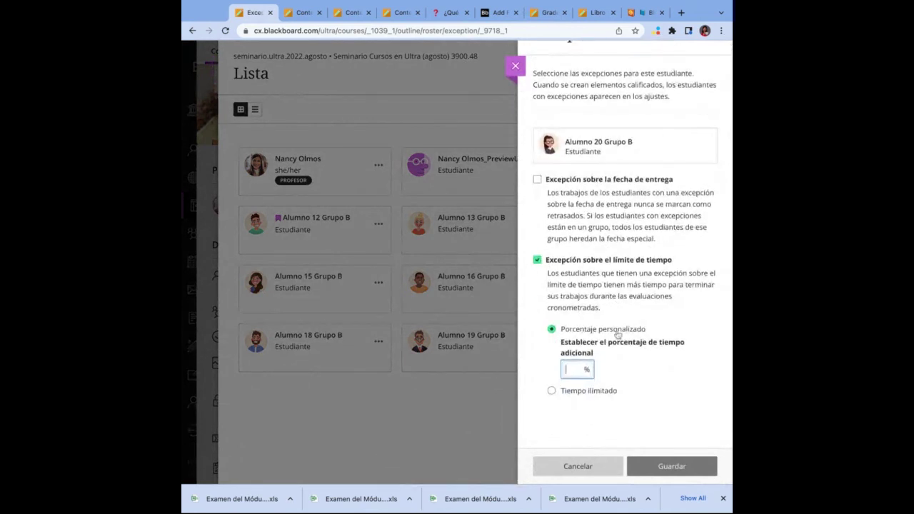
click(550, 395)
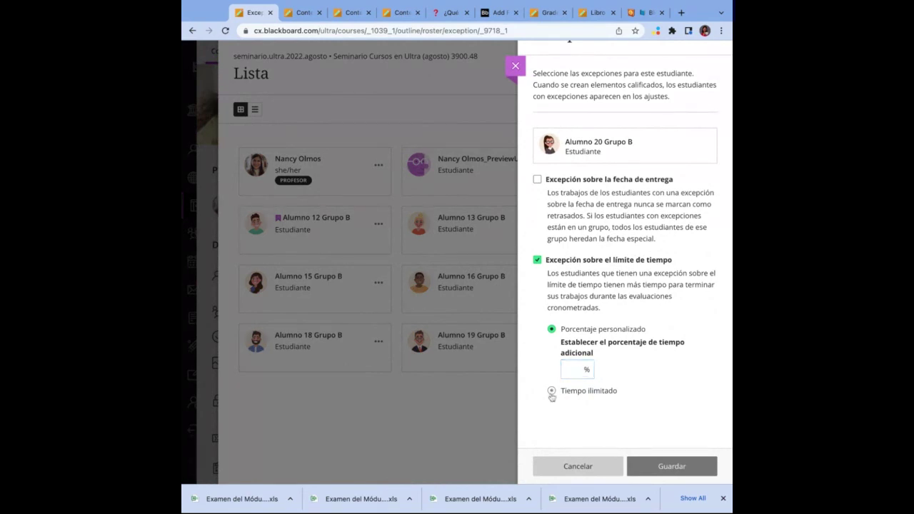
click(683, 468)
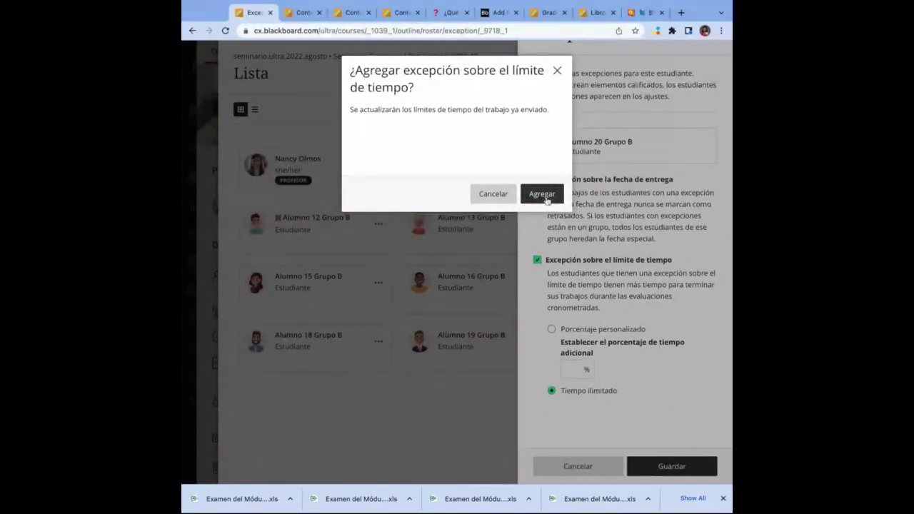
click(542, 194)
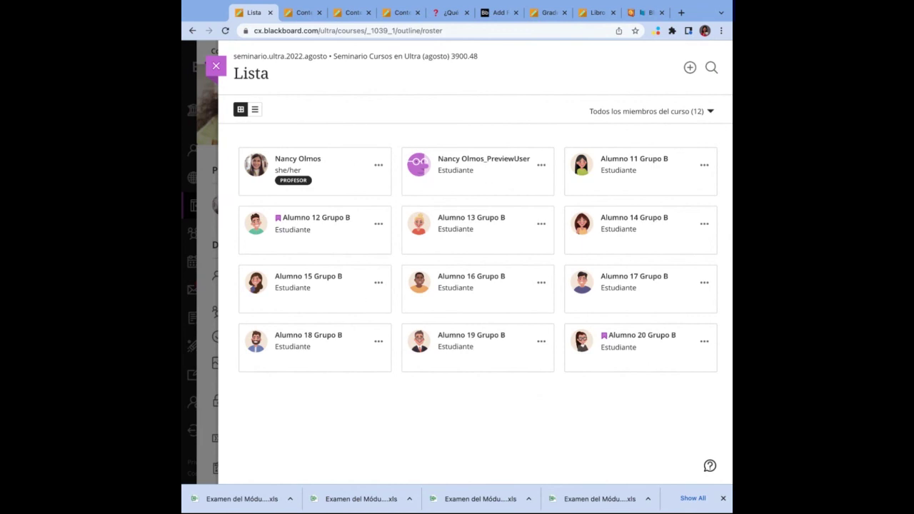
Switch the roster to list view and review each member's role and exceptions
click(254, 110)
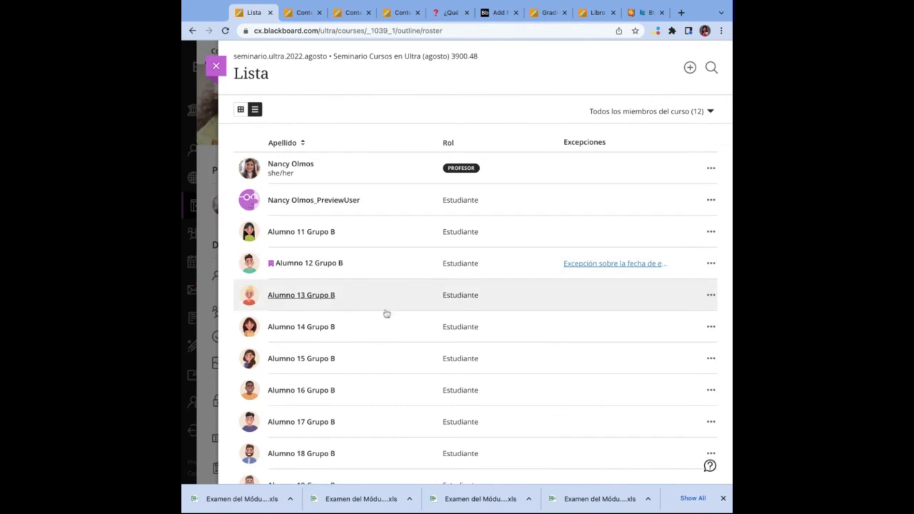
scroll(386, 319, down, 2)
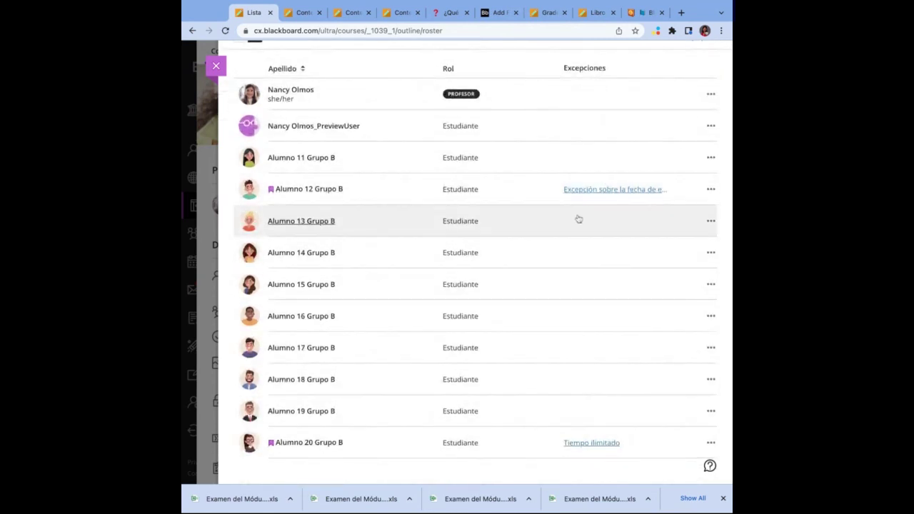
scroll(578, 228, up, 2)
click(711, 201)
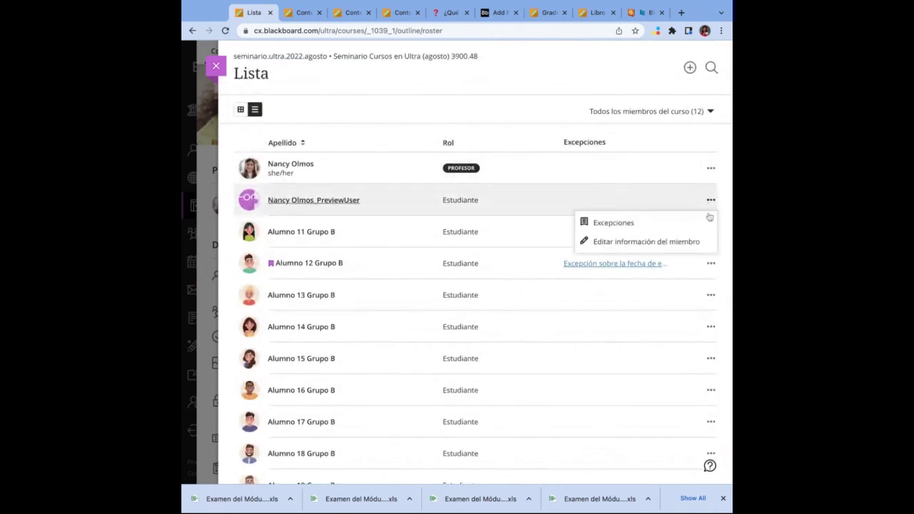
click(672, 142)
scroll(671, 142, down, 1)
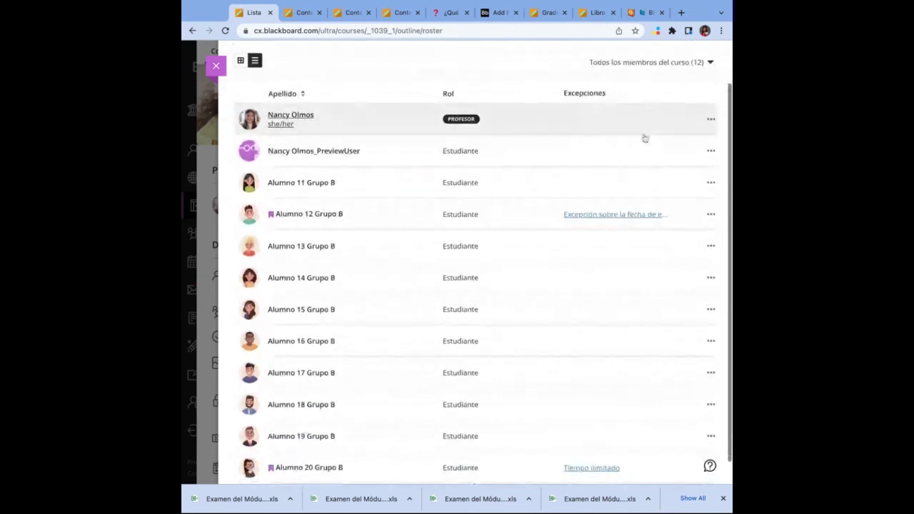
scroll(472, 136, up, 1)
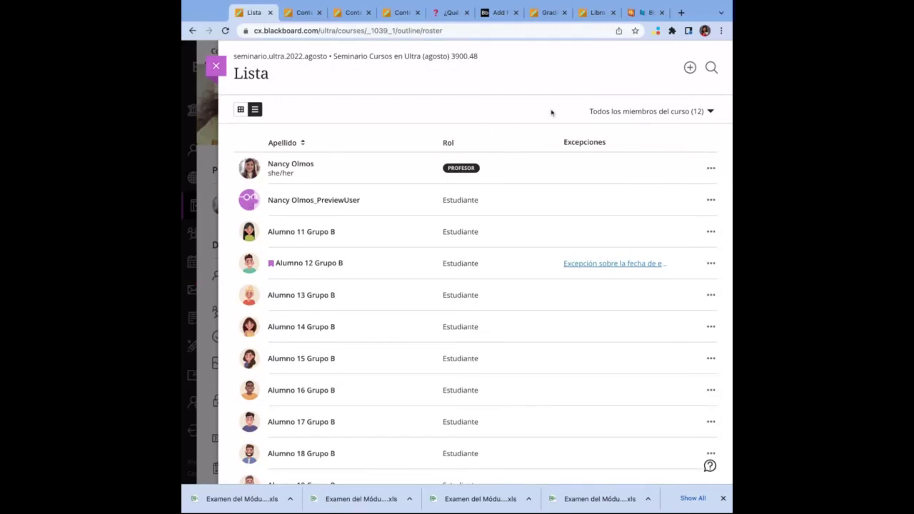
Enroll a new user, found by name search, in the course as a student
click(690, 68)
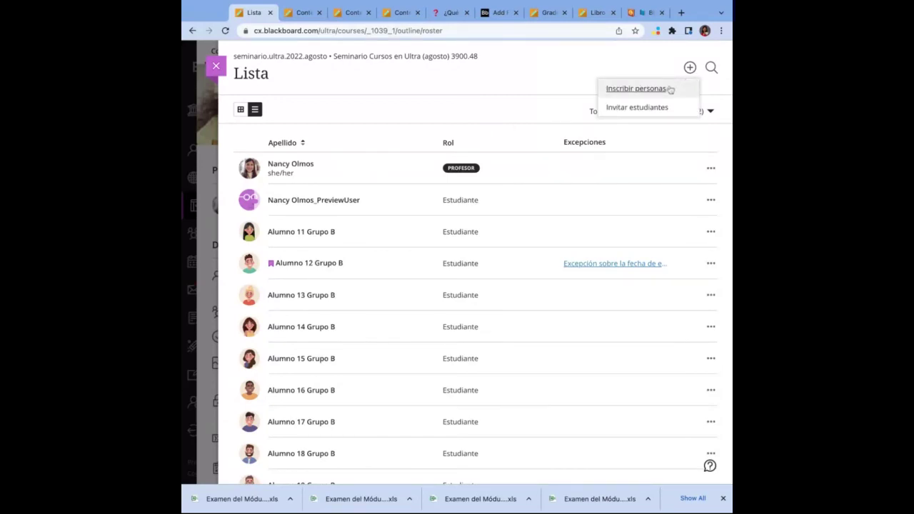
click(672, 89)
click(638, 149)
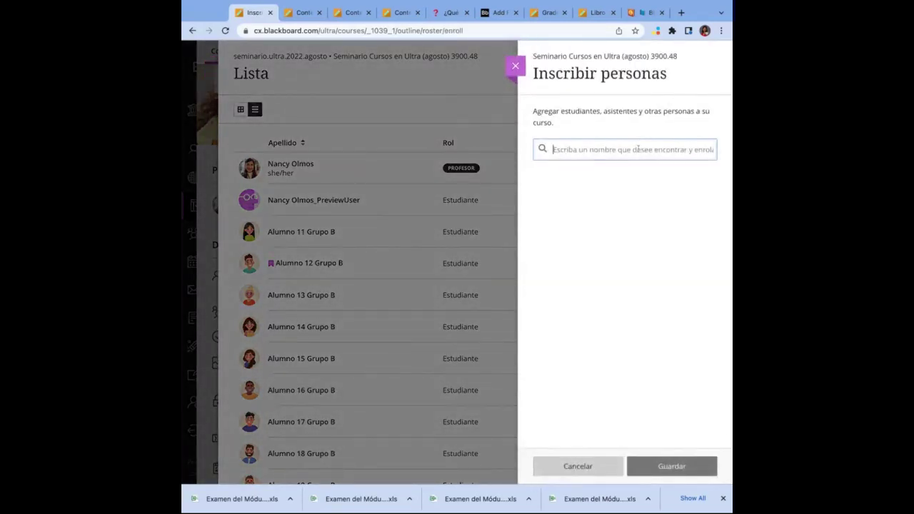
text(abraham)
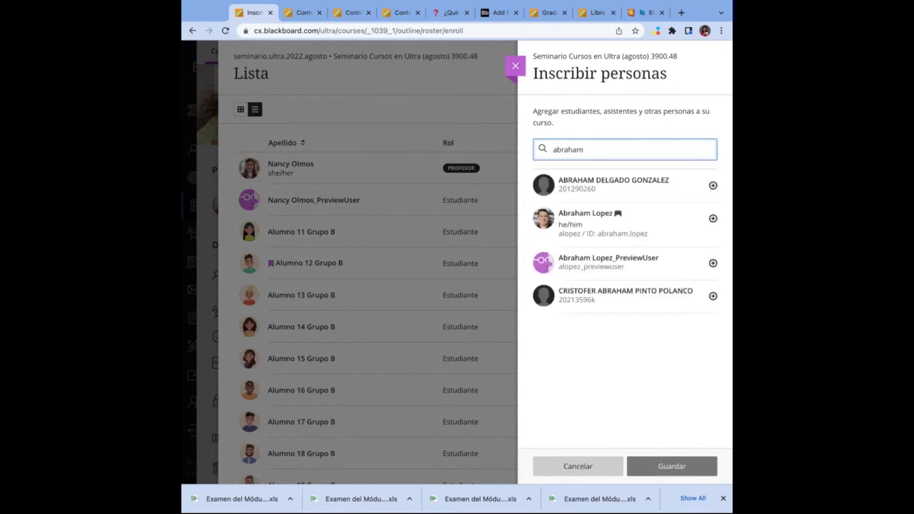
click(713, 219)
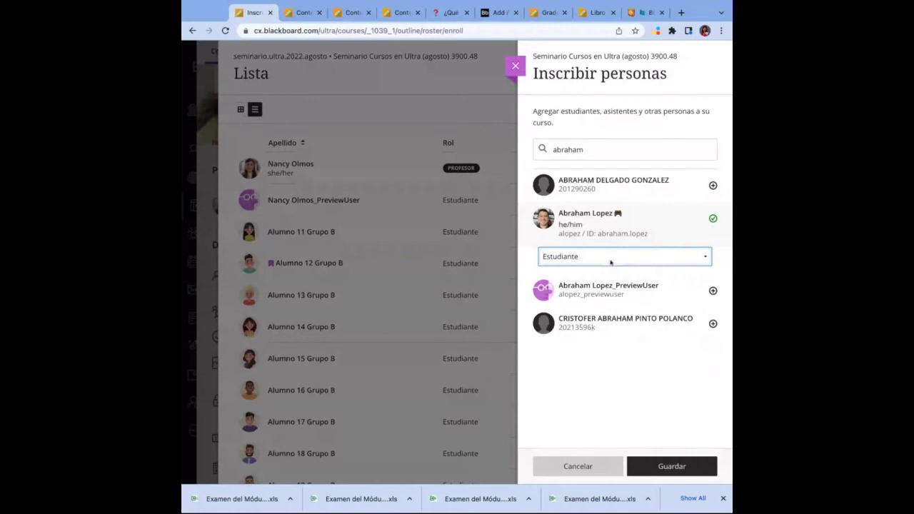
click(672, 469)
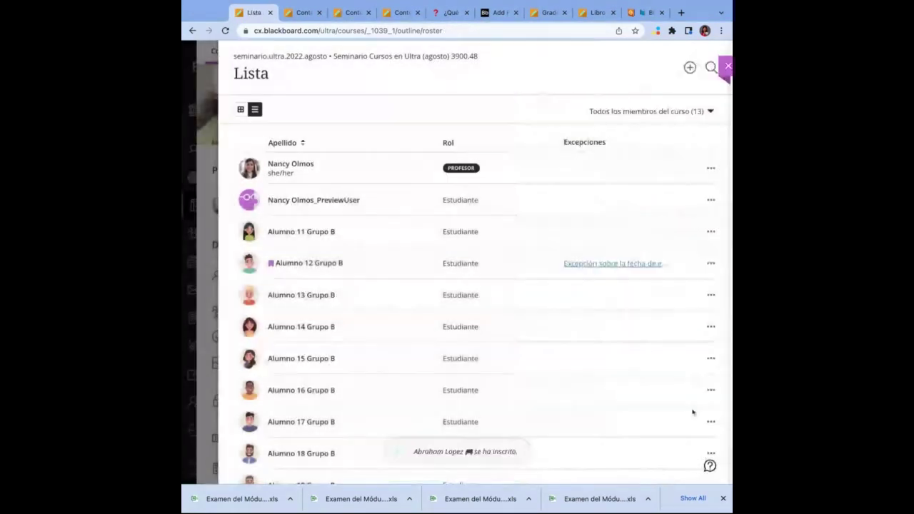
Return the roster to card view and cancel the e-mail student invitation without sending
click(241, 109)
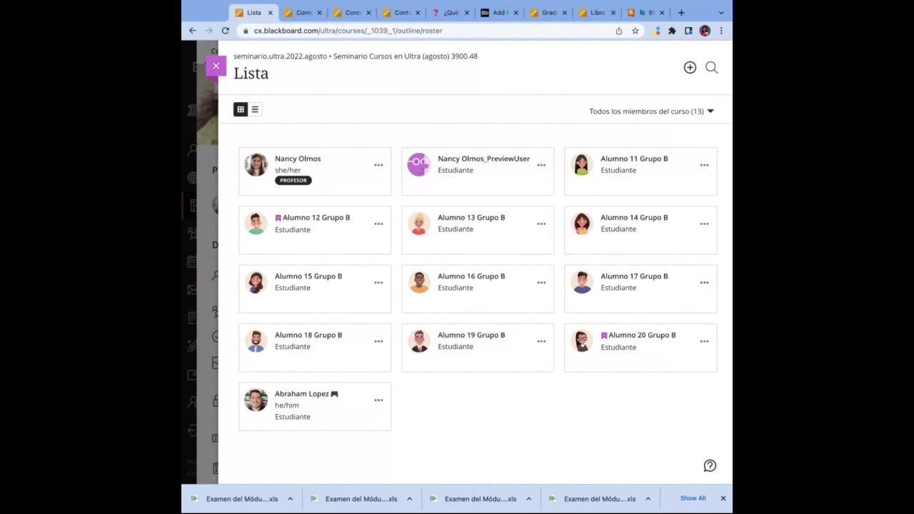
click(691, 67)
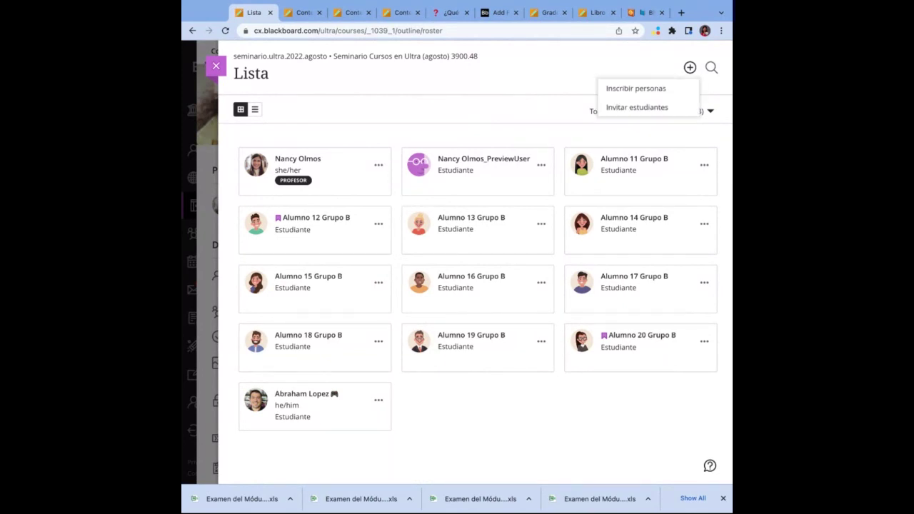
click(659, 111)
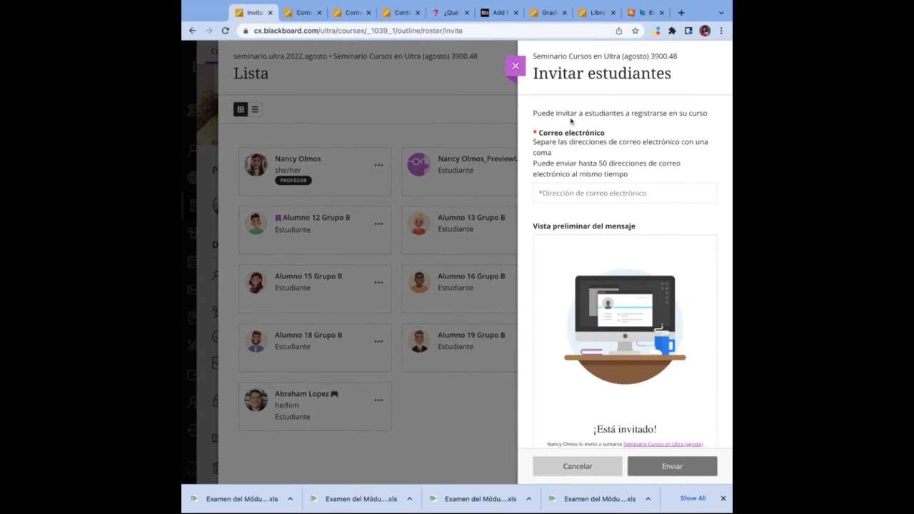
click(516, 66)
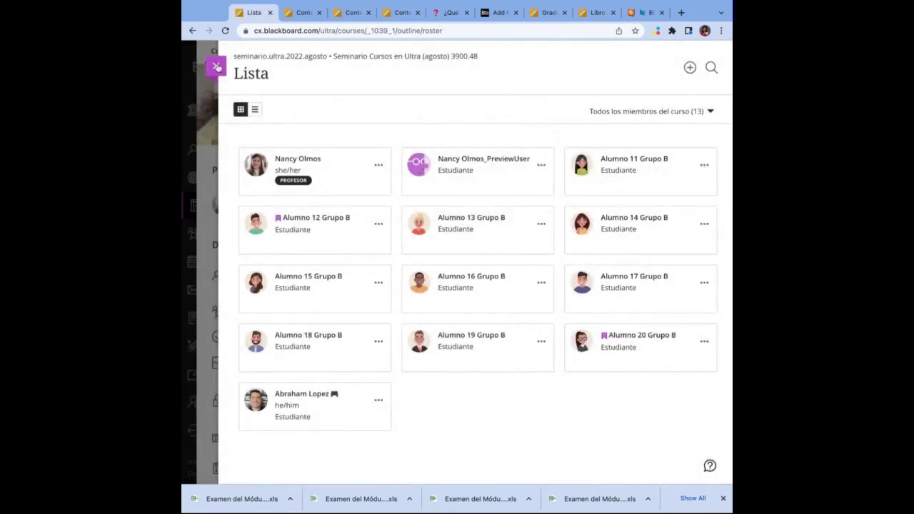
Add a group set titled 'Trabajo en clase' with students set to Asignar aleatoriamente
click(217, 67)
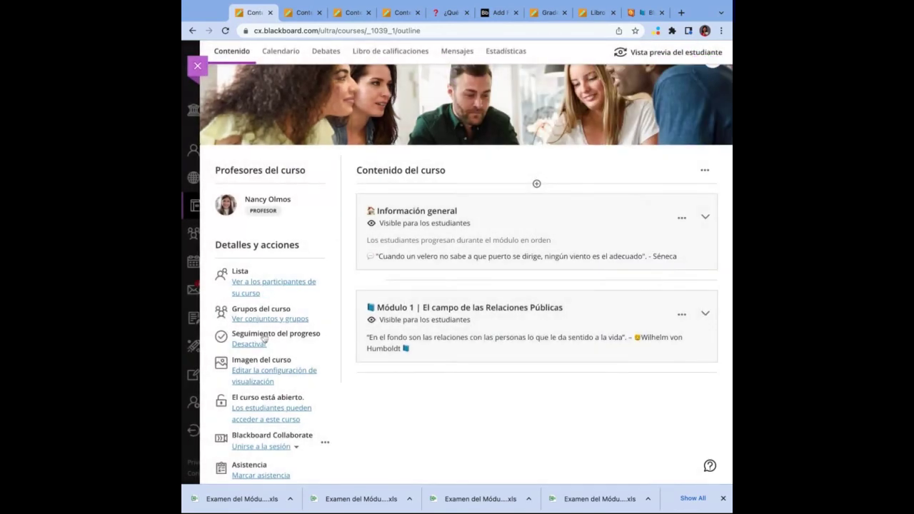
click(270, 319)
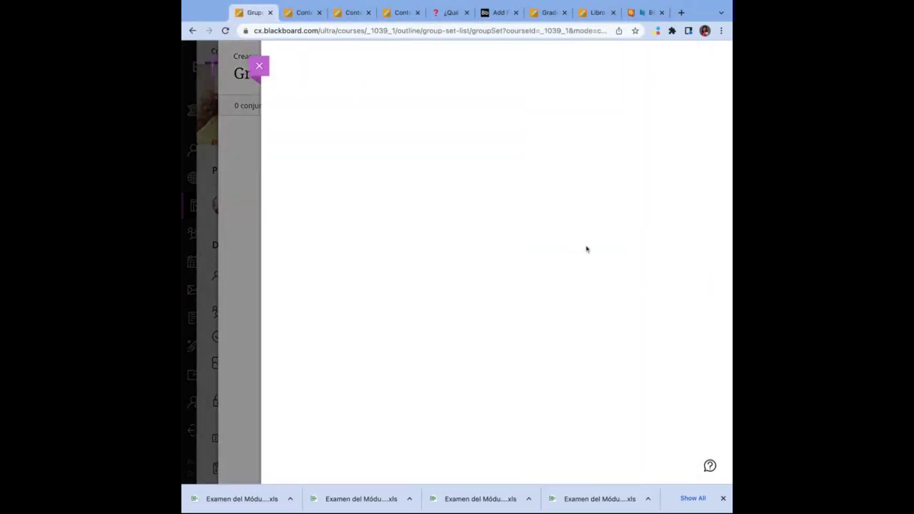
text(Trabajo en clase)
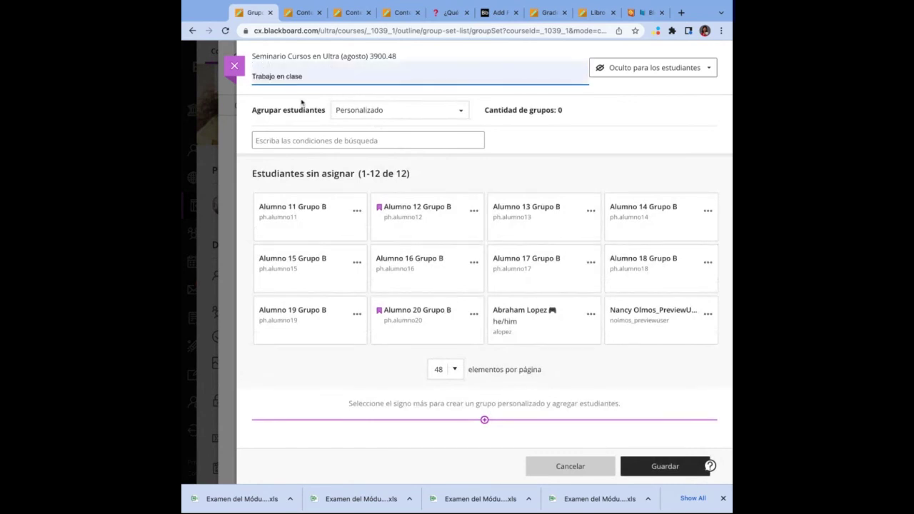
key(Tab)
click(404, 113)
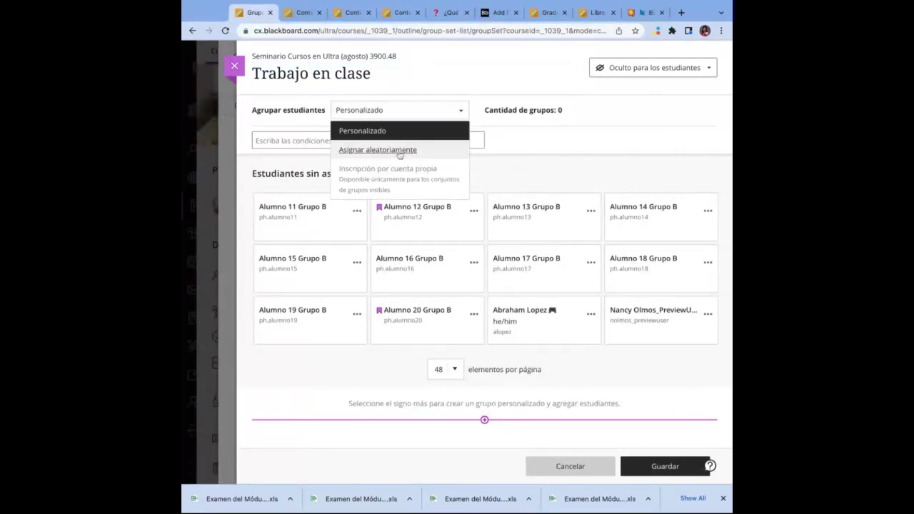
click(400, 152)
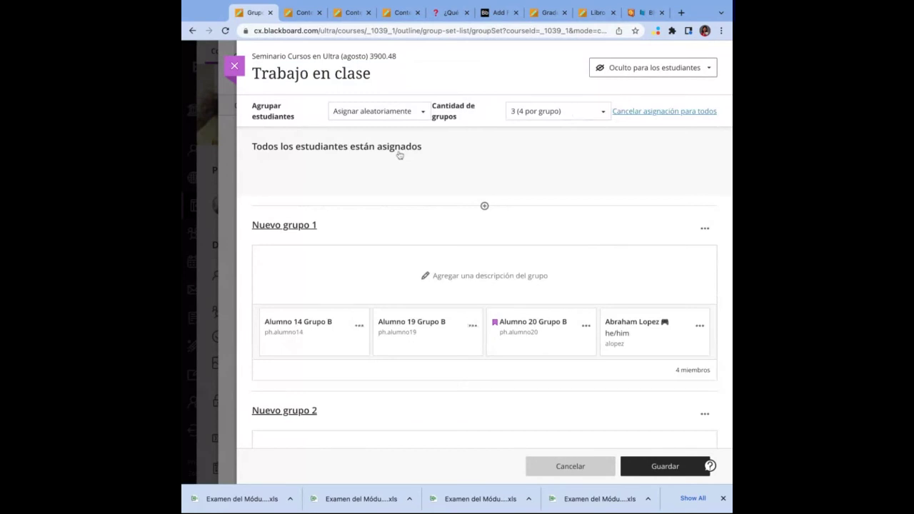
scroll(453, 173, down, 3)
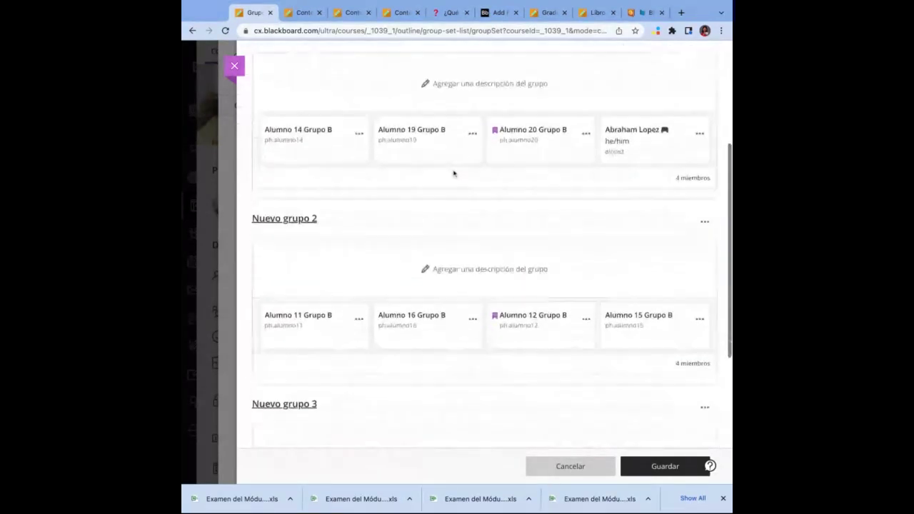
scroll(453, 173, down, 2)
scroll(453, 173, up, 5)
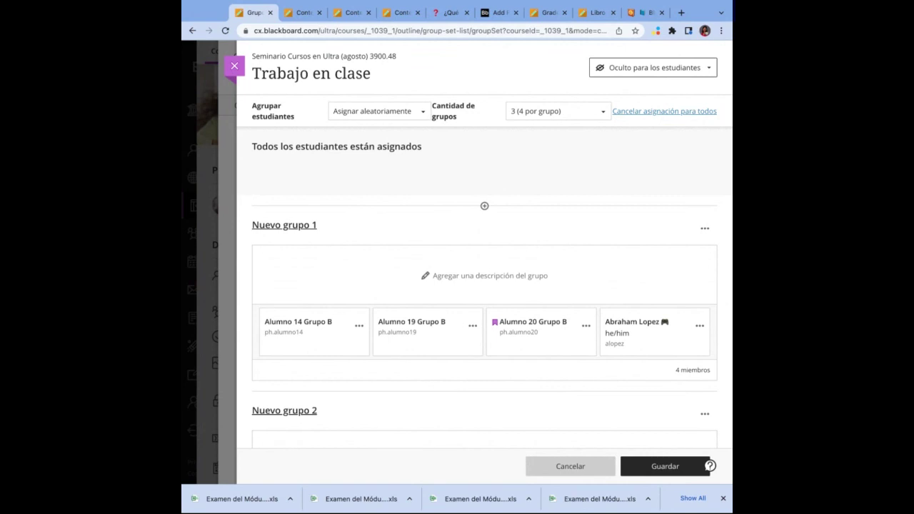
Set Trabajo en clase to Visible para los estudiantes and save the group set
click(648, 76)
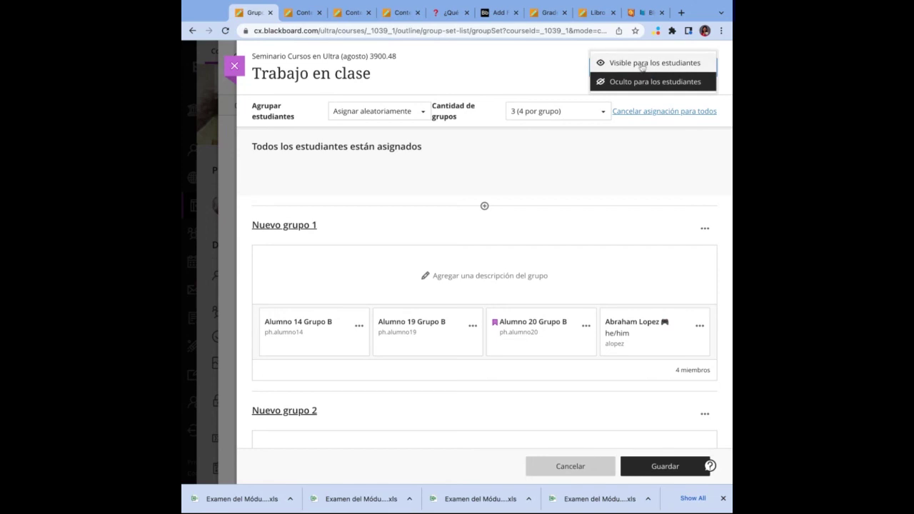
click(642, 63)
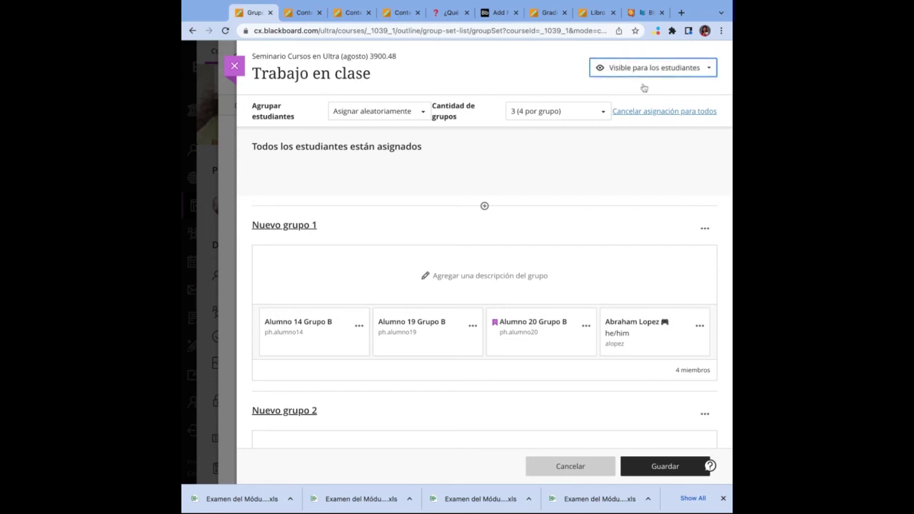
click(672, 464)
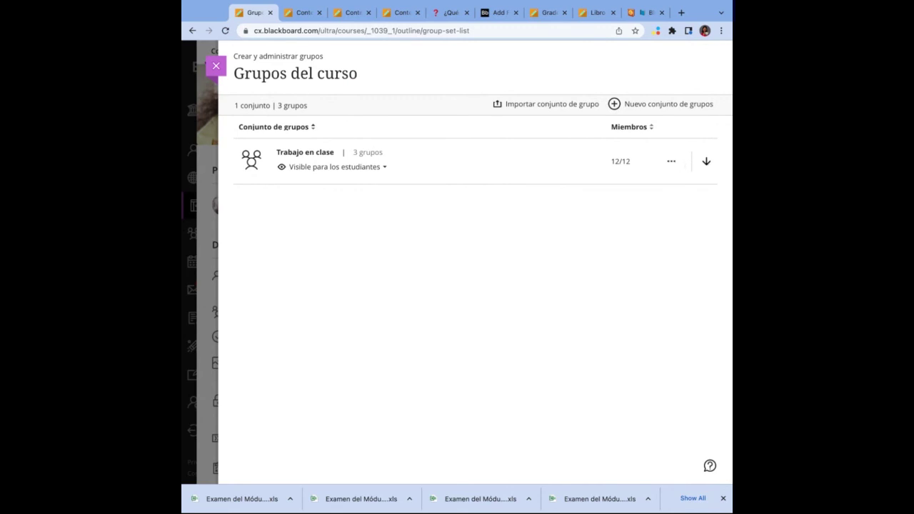
Expand Trabajo en clase to check its three groups, cancel the import panel, and close Grupos del curso
click(707, 161)
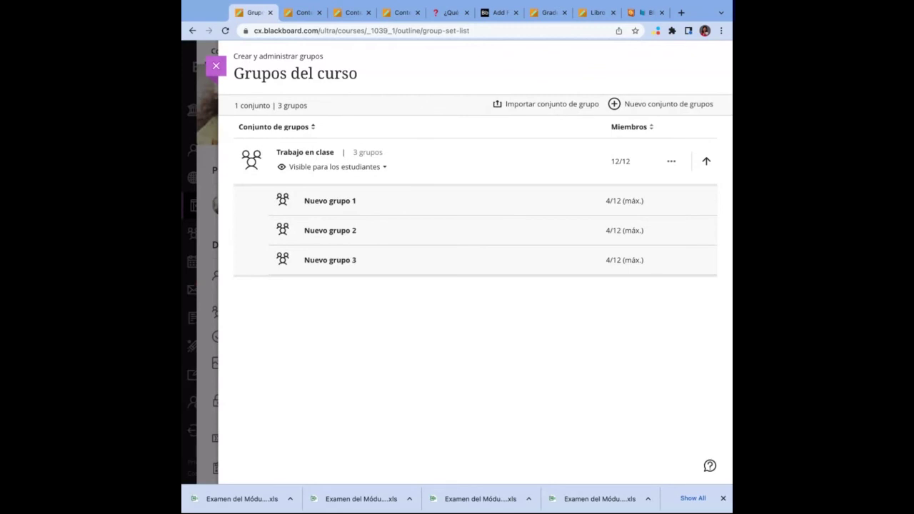
click(552, 103)
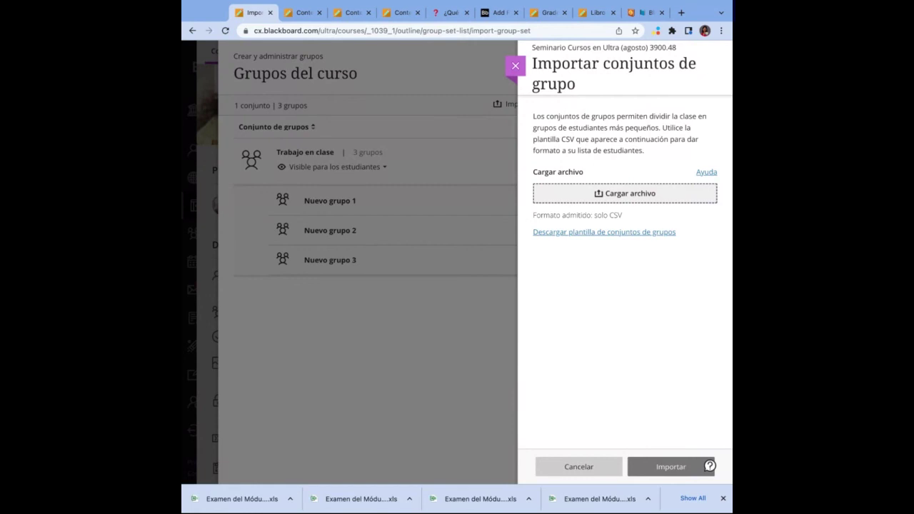
click(516, 65)
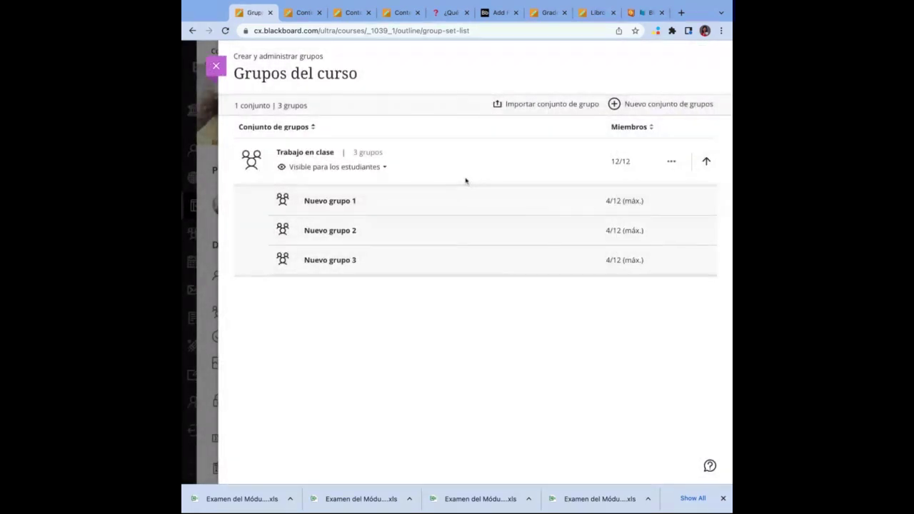
click(218, 68)
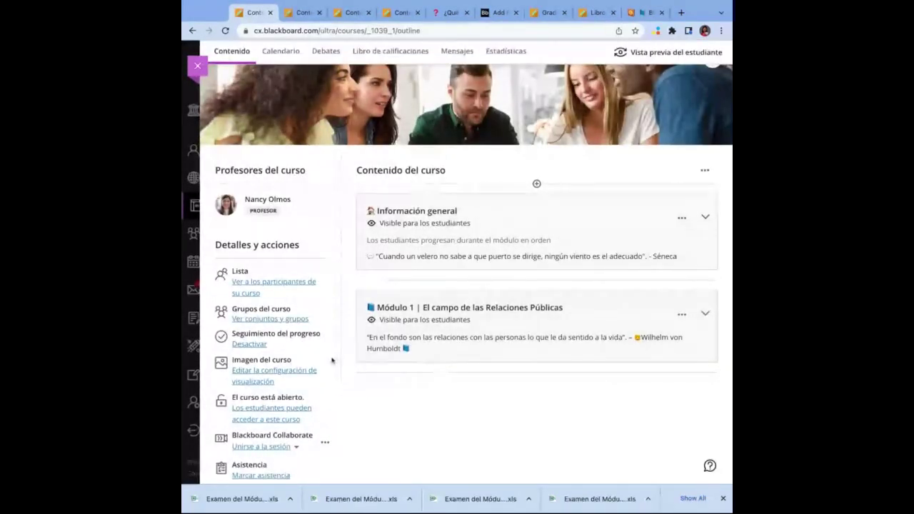
scroll(329, 362, down, 3)
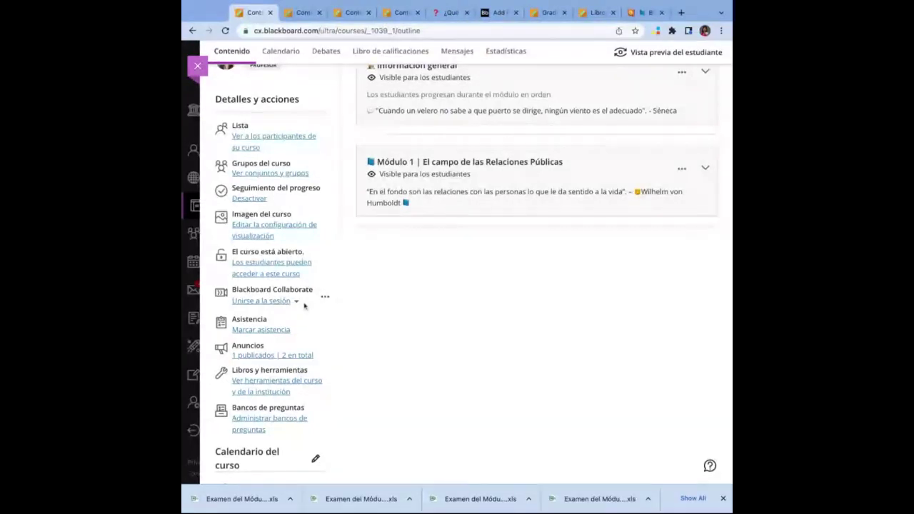
Choose Deshabilitar sala del curso for the course's Blackboard Collaborate room
click(325, 298)
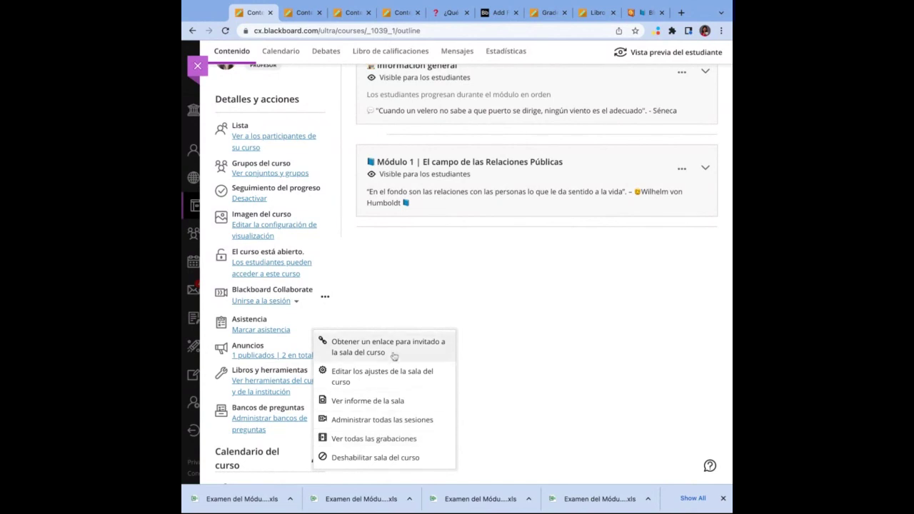
click(299, 303)
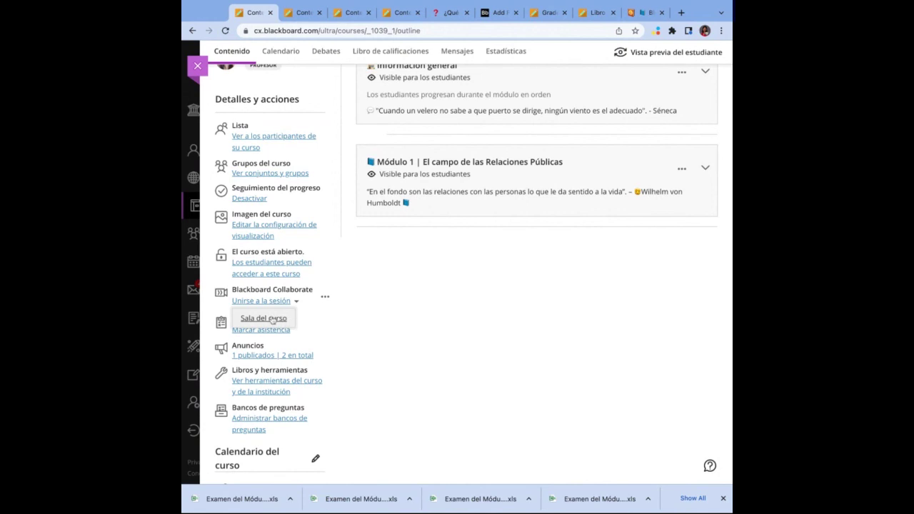
click(325, 299)
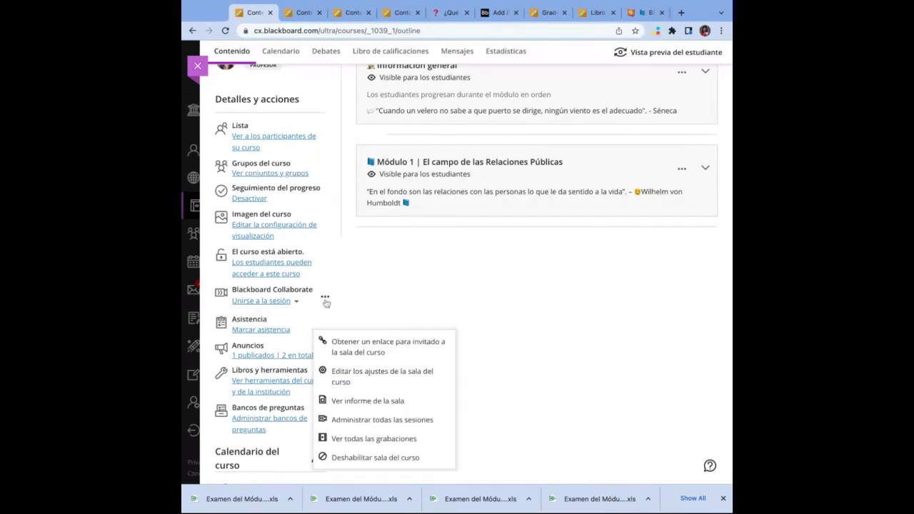
click(359, 460)
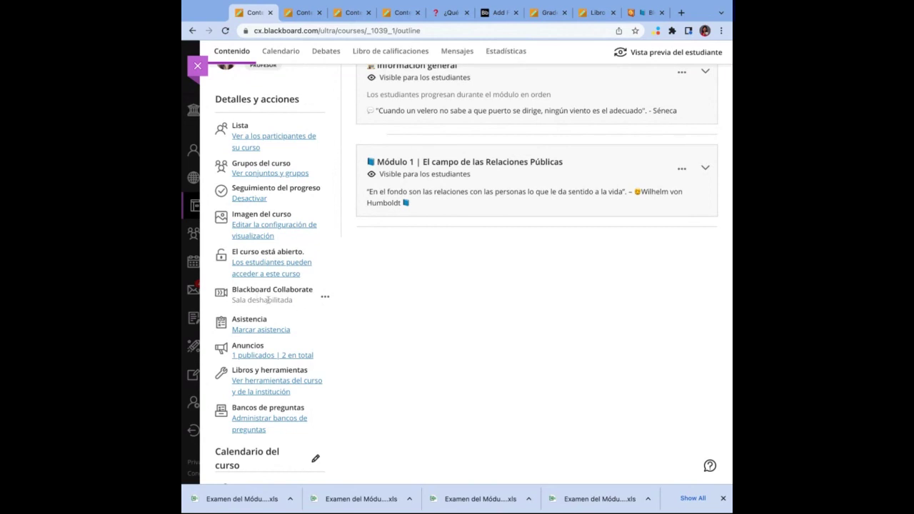
scroll(271, 286, down, 2)
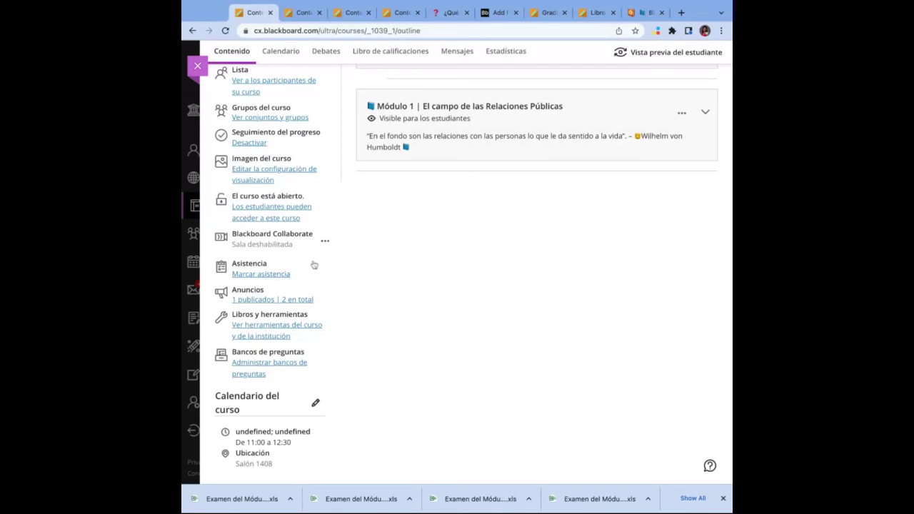
scroll(313, 265, down, 1)
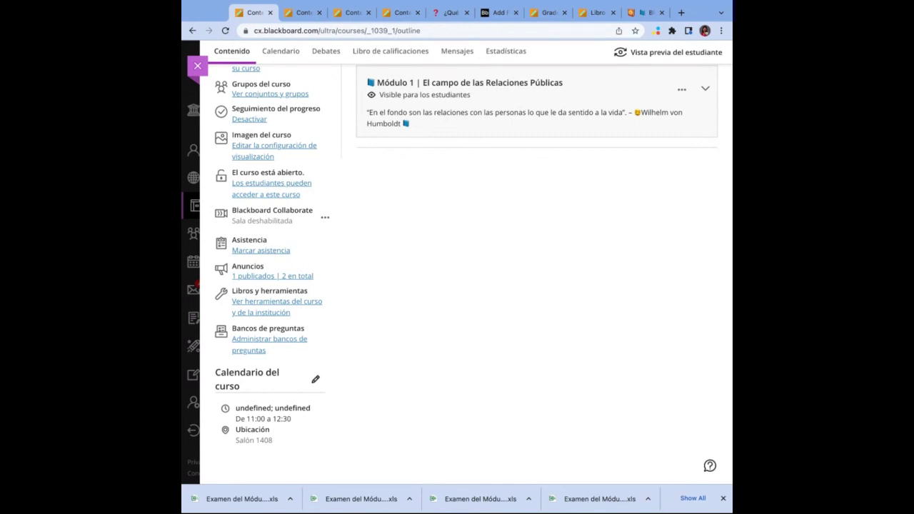
Open the course's Asistencia attendance records
click(261, 251)
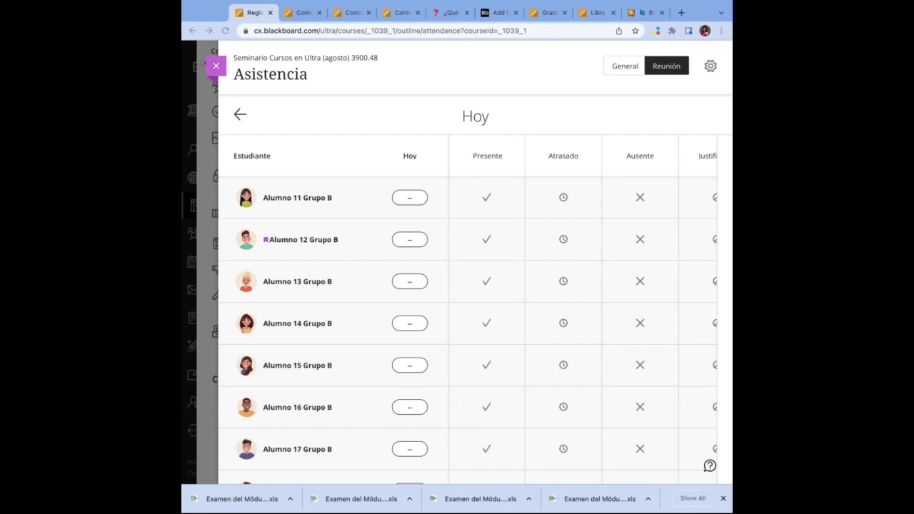
click(492, 182)
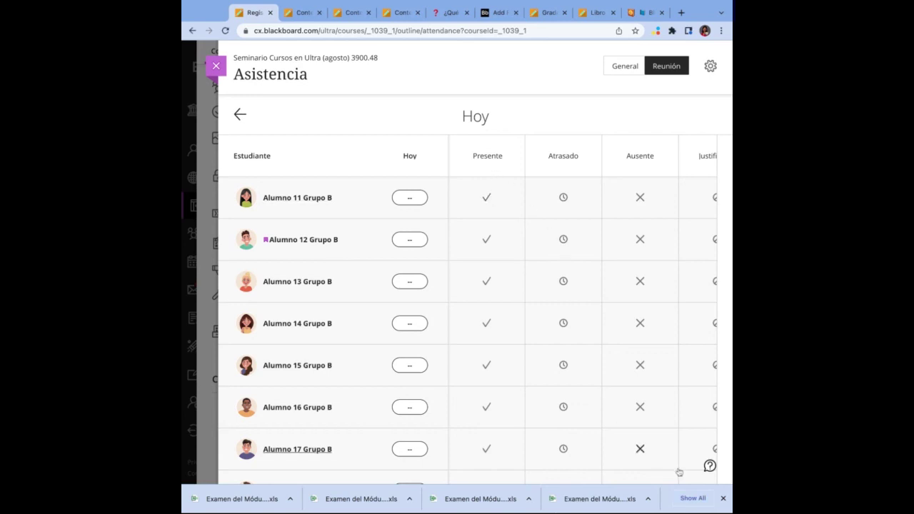
click(722, 498)
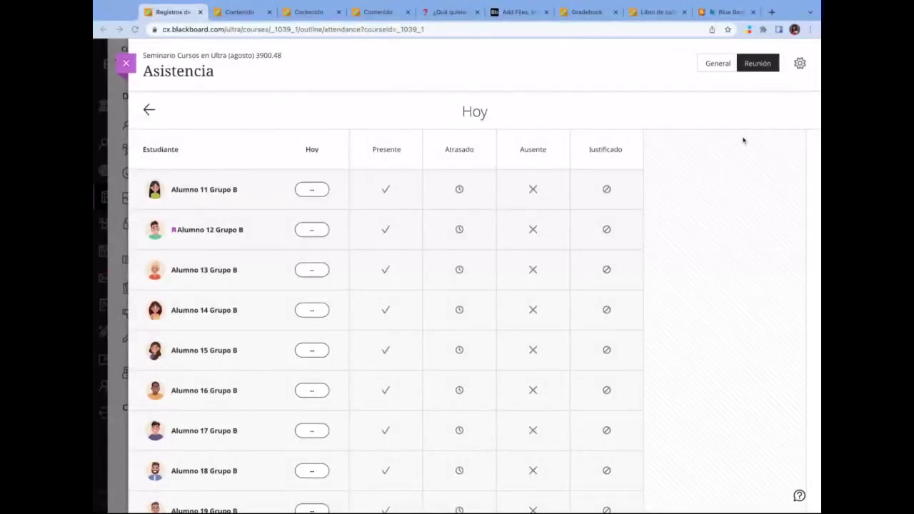
Mark today's attendance: all present, Alumno 13 and 18 absent, Alumno 15 late, preview student excused; show General
click(394, 153)
click(402, 180)
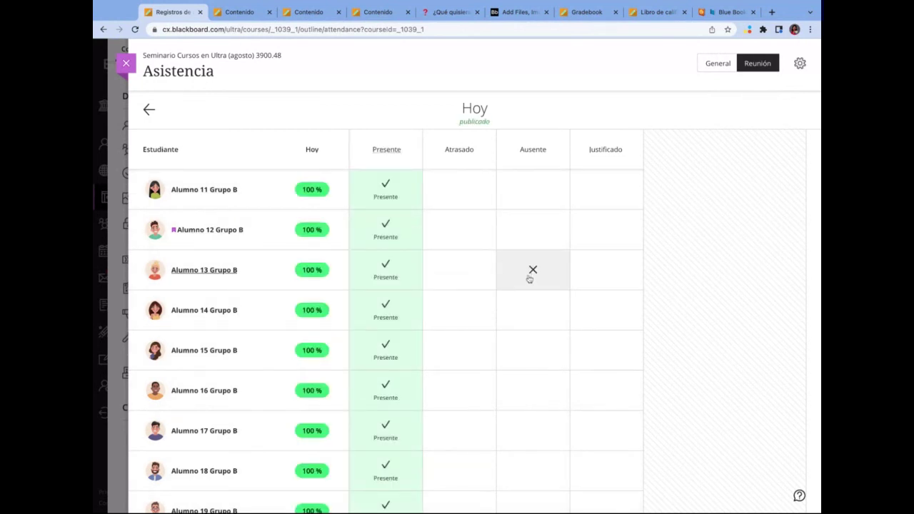
click(531, 271)
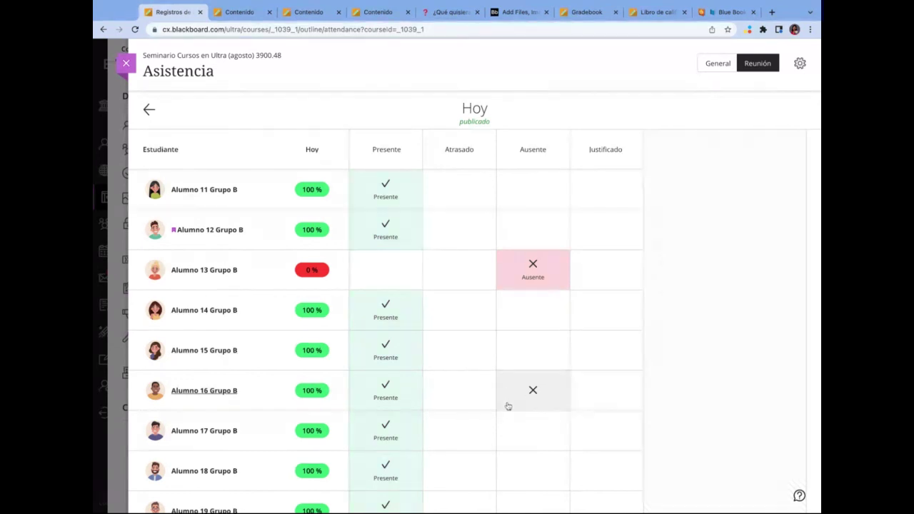
click(526, 467)
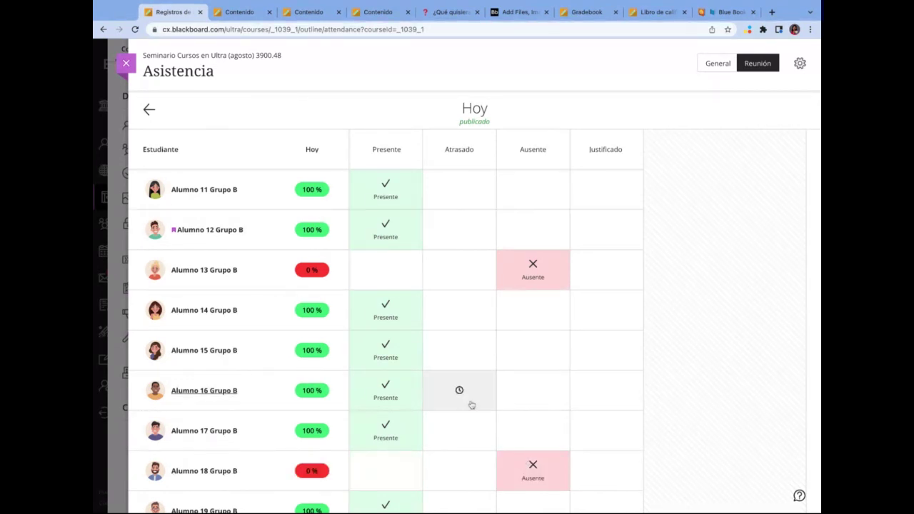
click(460, 364)
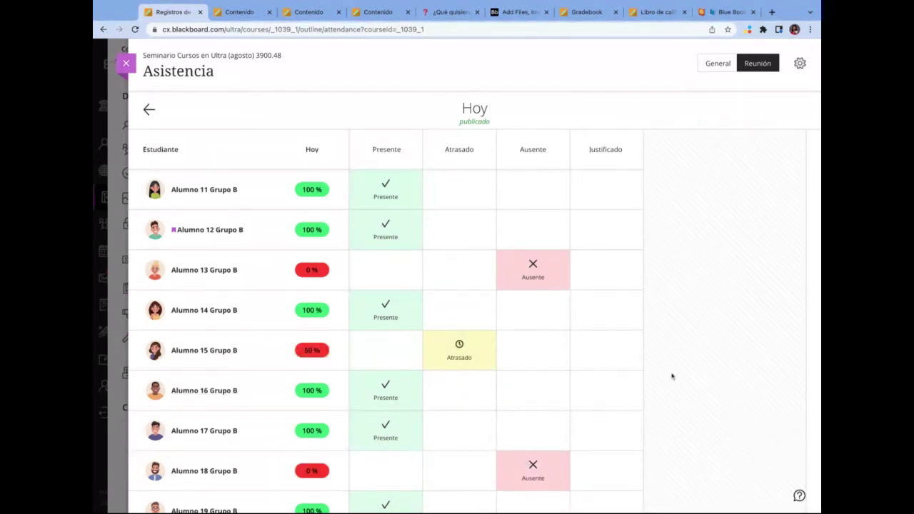
scroll(672, 379, down, 1)
scroll(672, 379, down, 3)
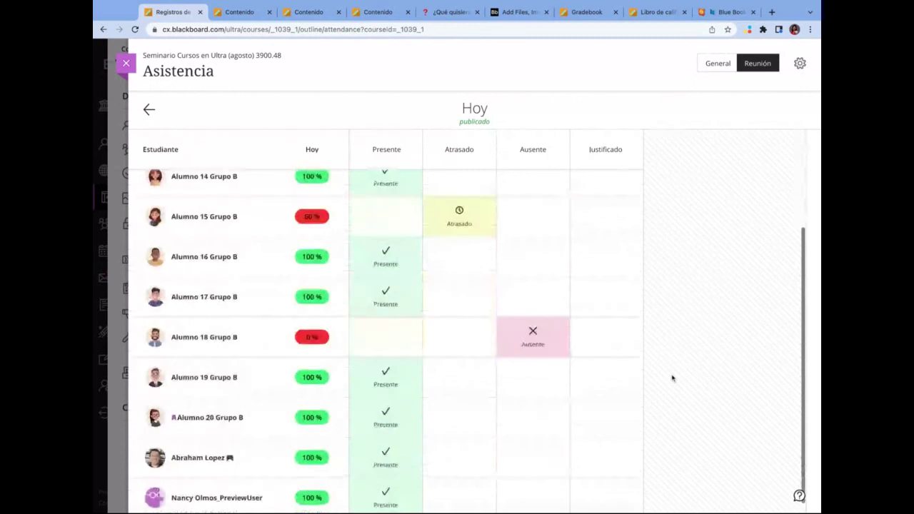
click(625, 477)
scroll(678, 196, up, 3)
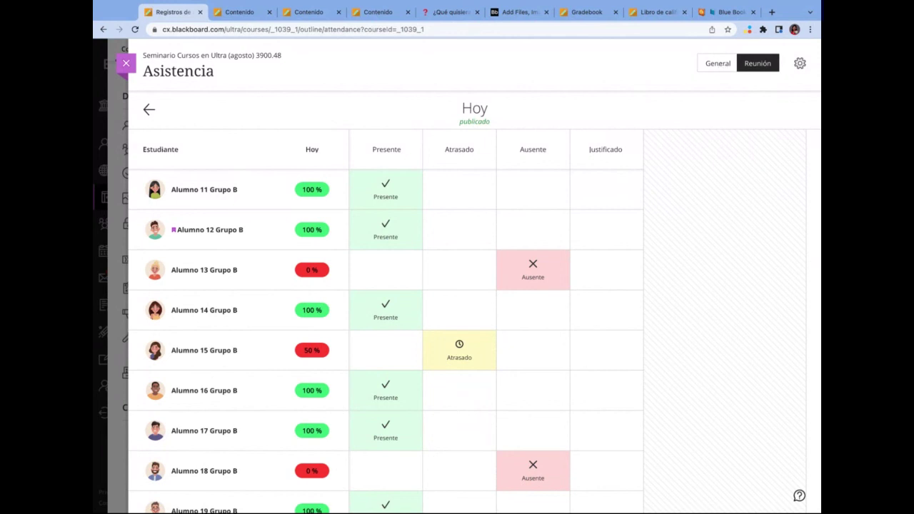
click(718, 63)
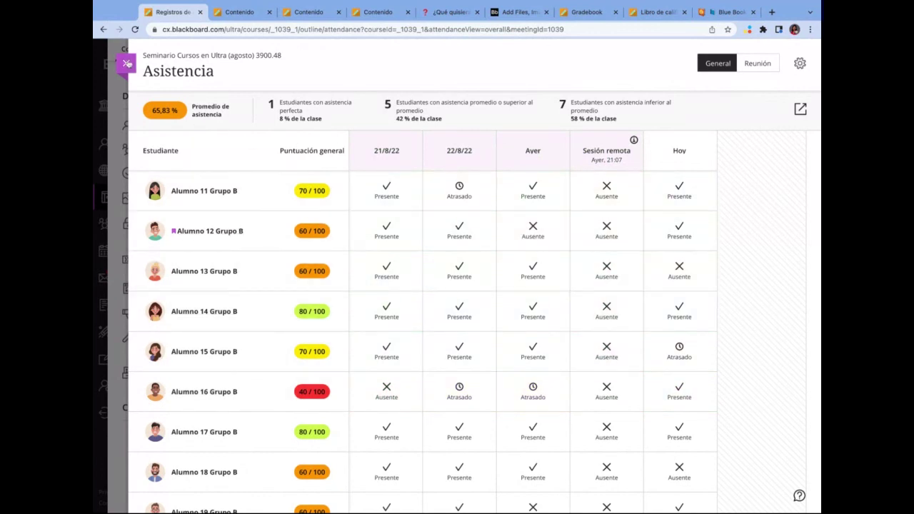
click(127, 64)
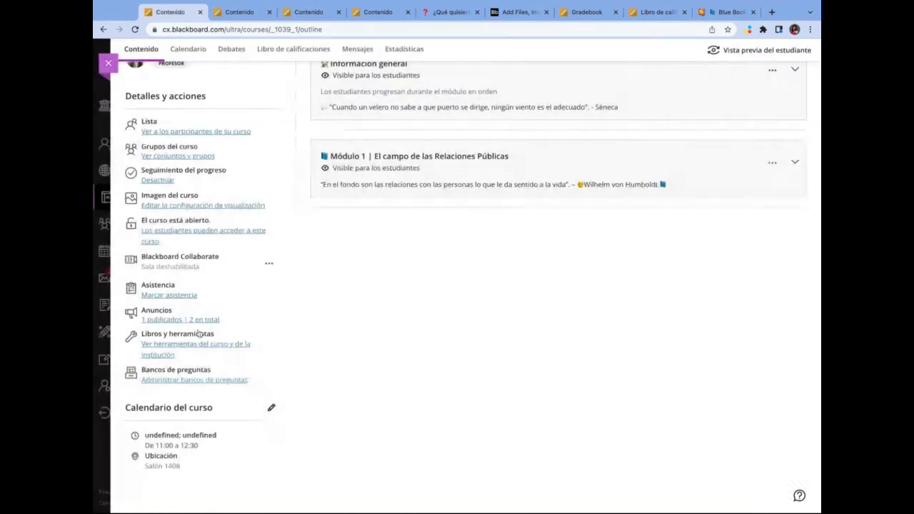
click(165, 297)
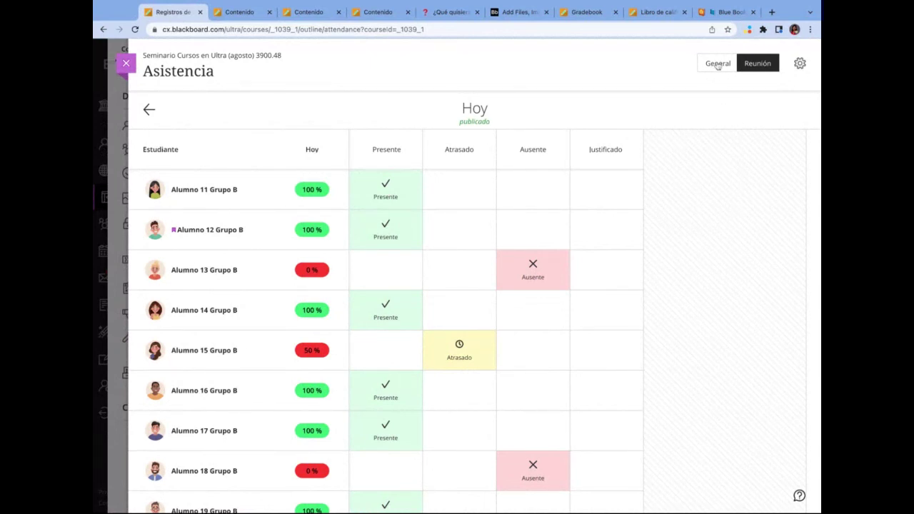
click(718, 65)
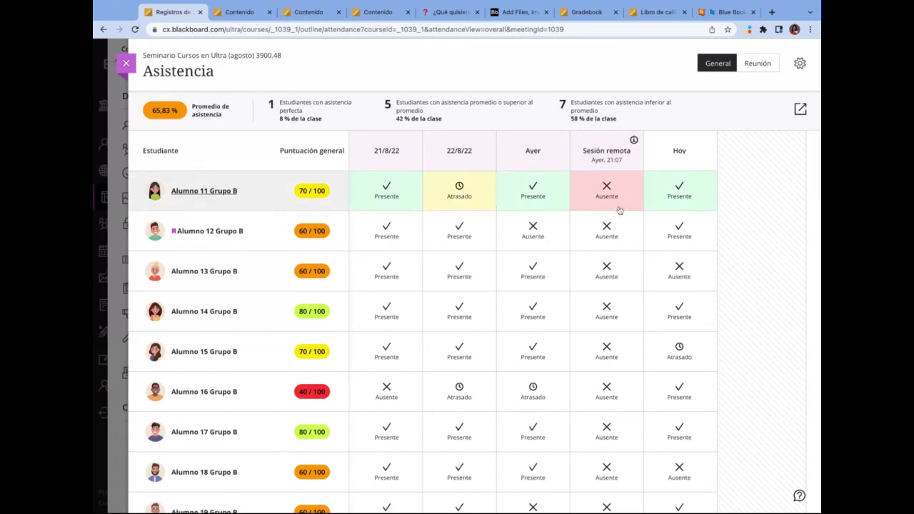
scroll(621, 329, down, 5)
scroll(599, 452, down, 3)
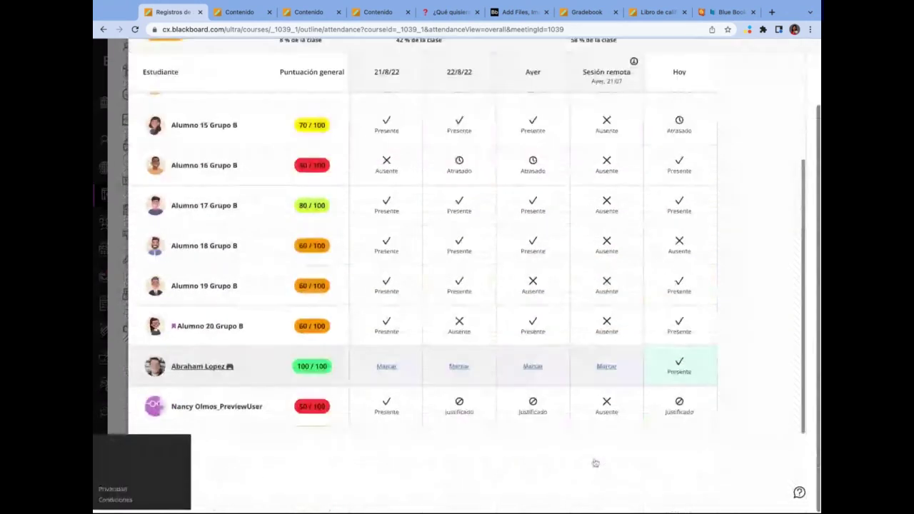
scroll(633, 455, up, 2)
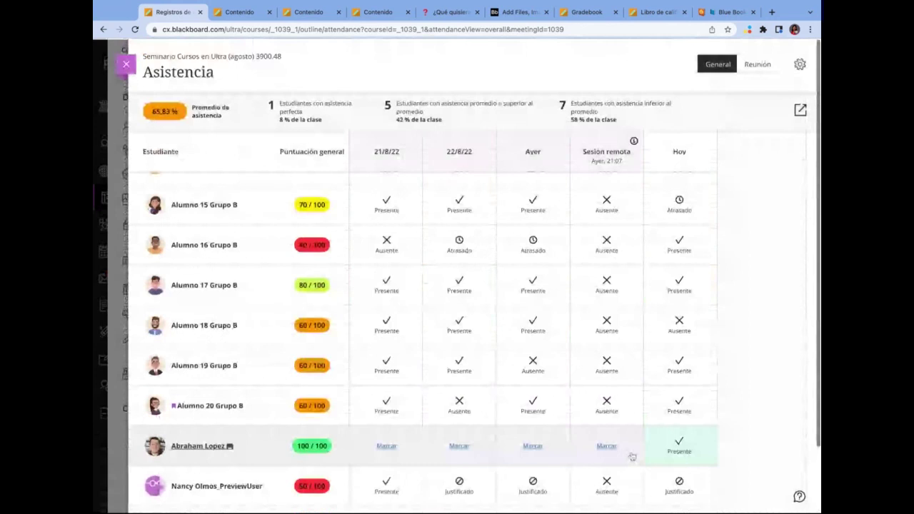
scroll(632, 457, up, 5)
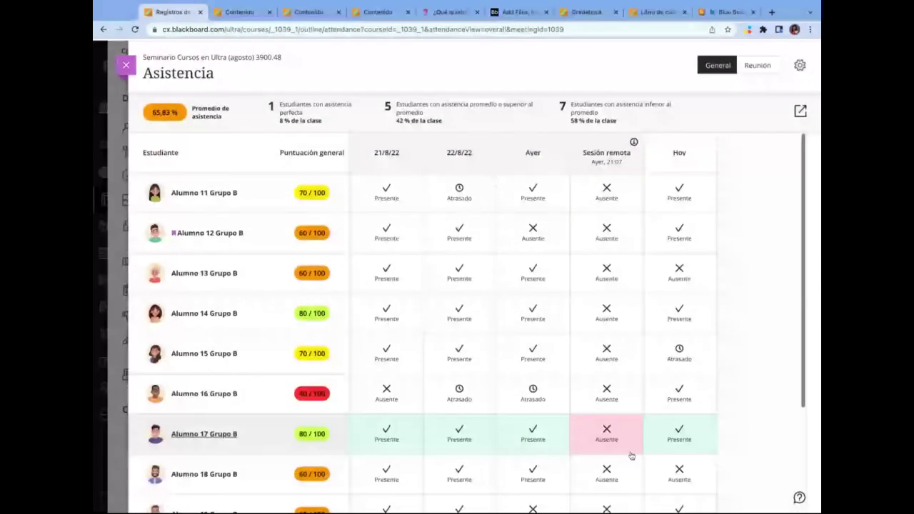
scroll(607, 230, down, 5)
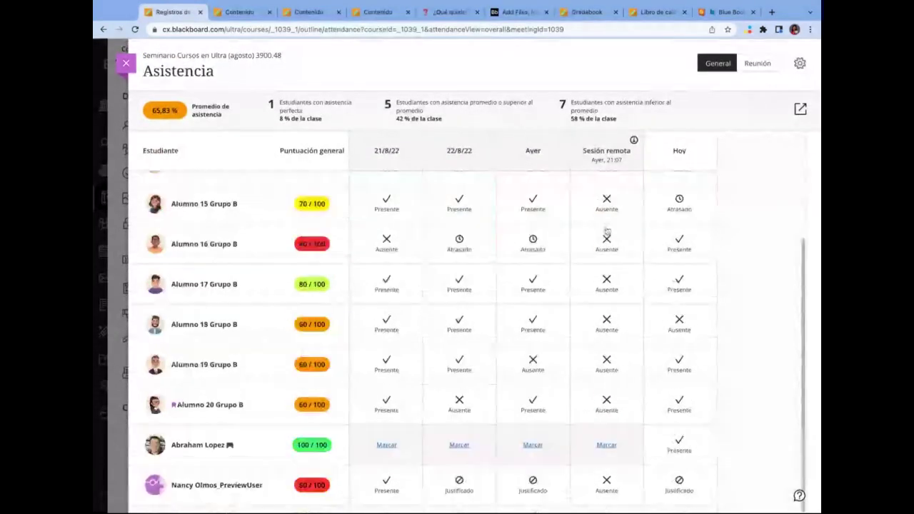
scroll(606, 231, up, 5)
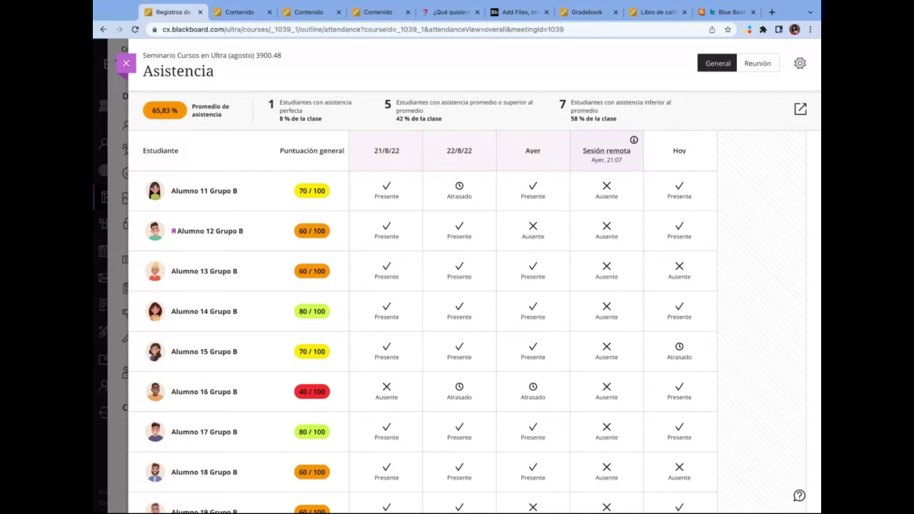
scroll(641, 136, down, 2)
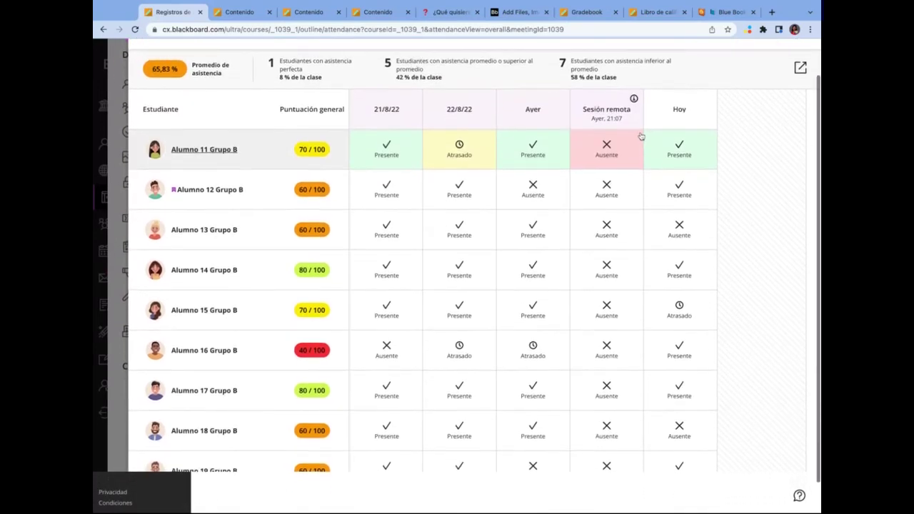
scroll(634, 120, up, 2)
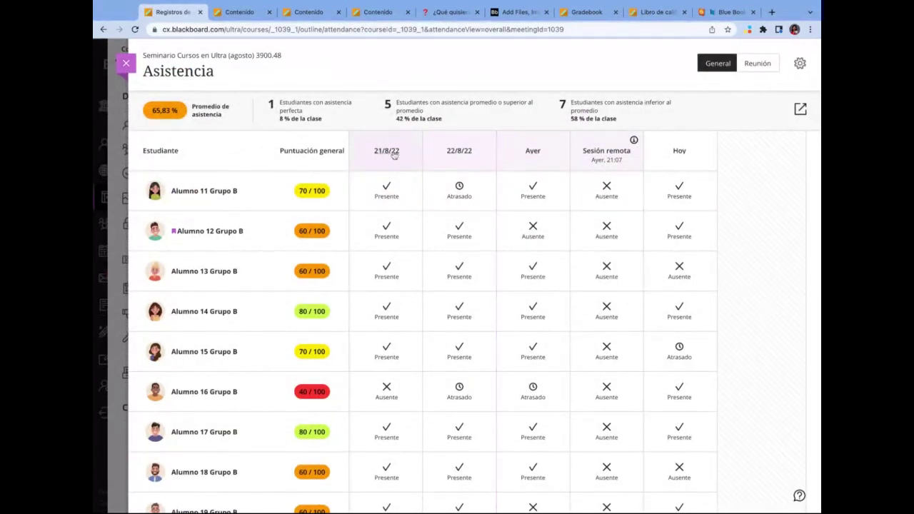
mouse_move(570, 160)
mouse_move(352, 153)
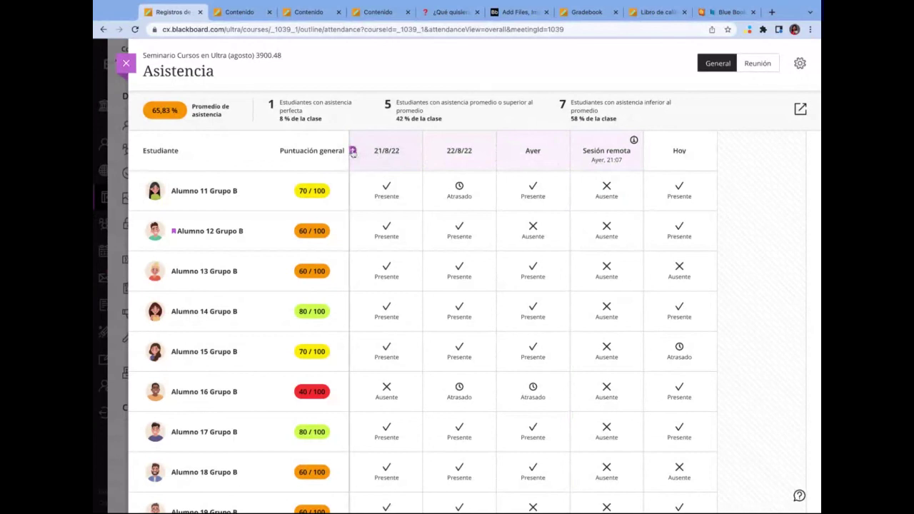
Add a 20/8/22 meeting with everyone present, Alumno 14 late and Alumno 18 absent
click(352, 152)
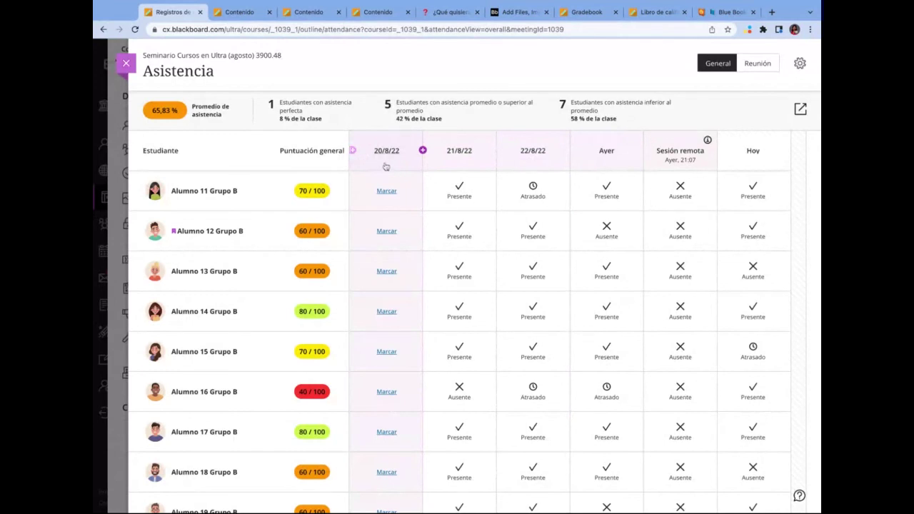
click(386, 151)
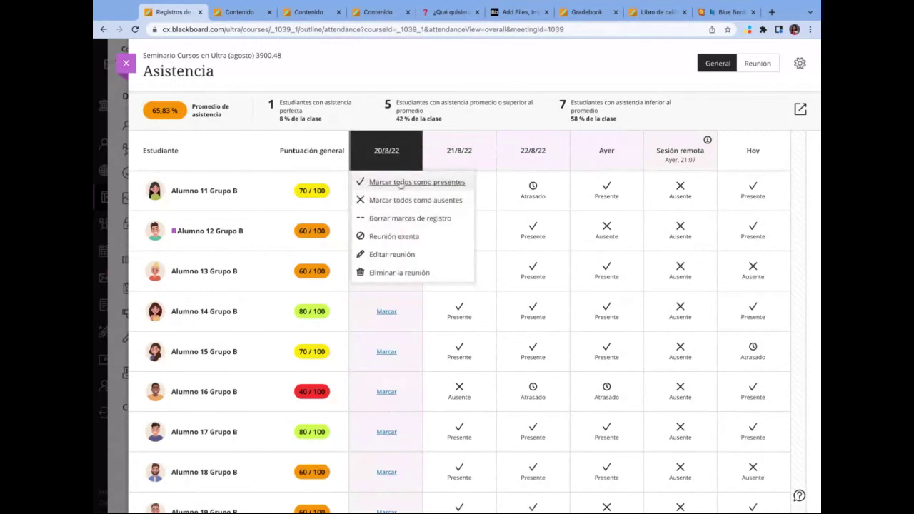
click(400, 183)
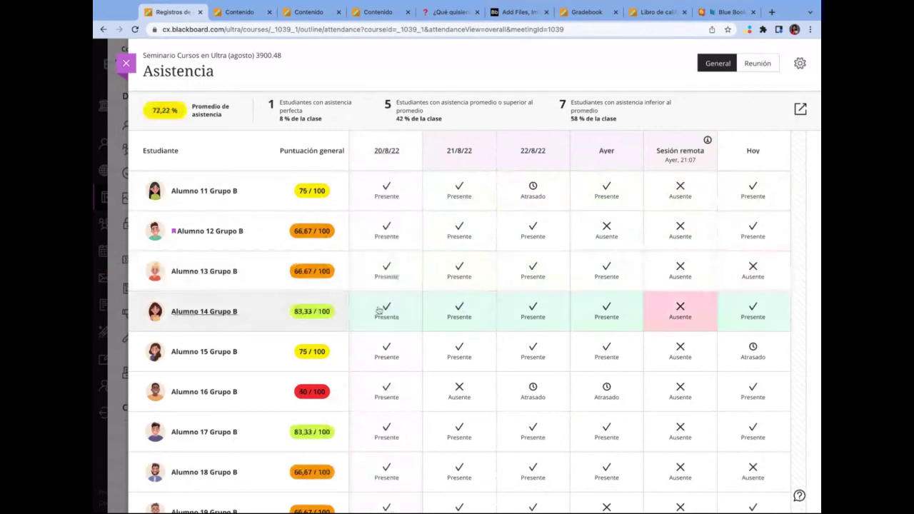
click(379, 311)
click(385, 360)
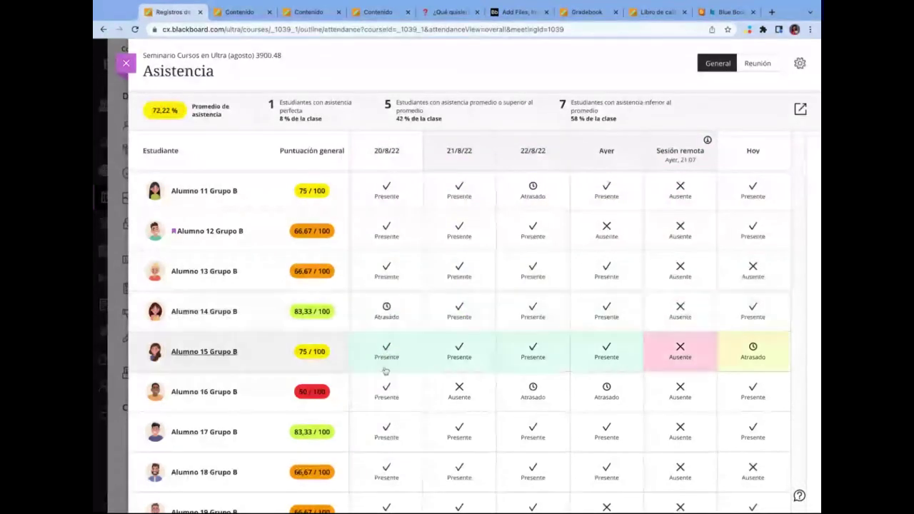
click(387, 471)
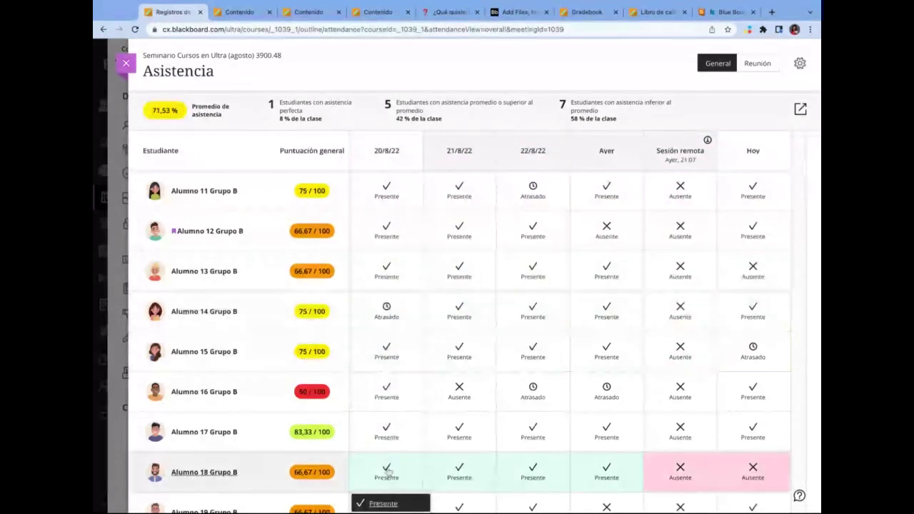
click(381, 427)
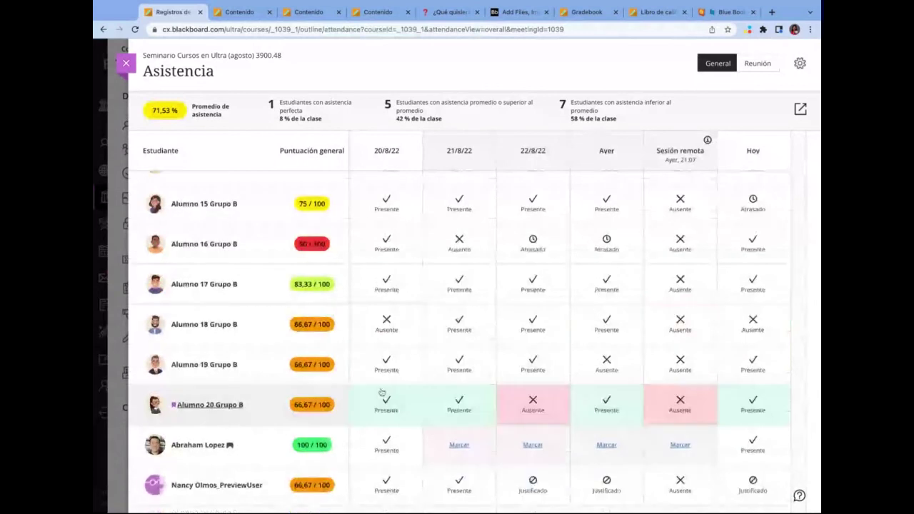
scroll(579, 180, up, 3)
In the 20/8/22 meeting view, mark the student below Alumno 20 absent, then return to General
click(681, 151)
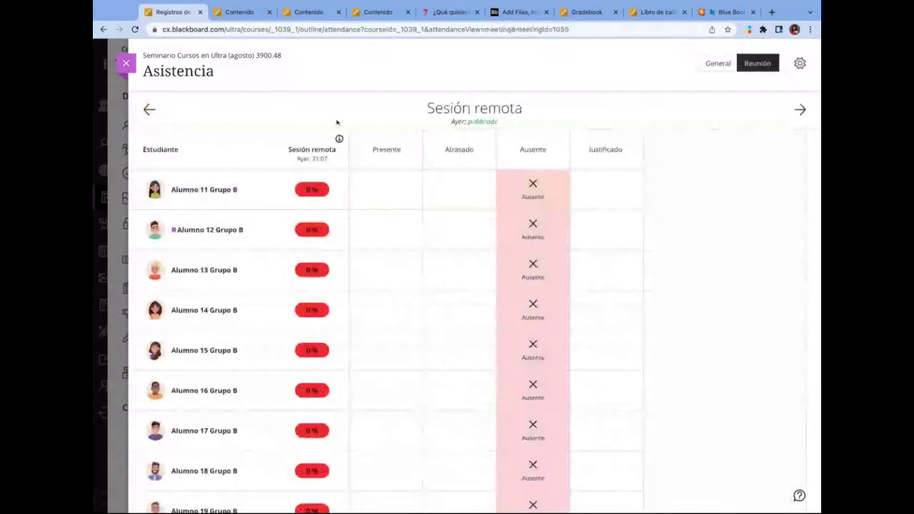
click(150, 110)
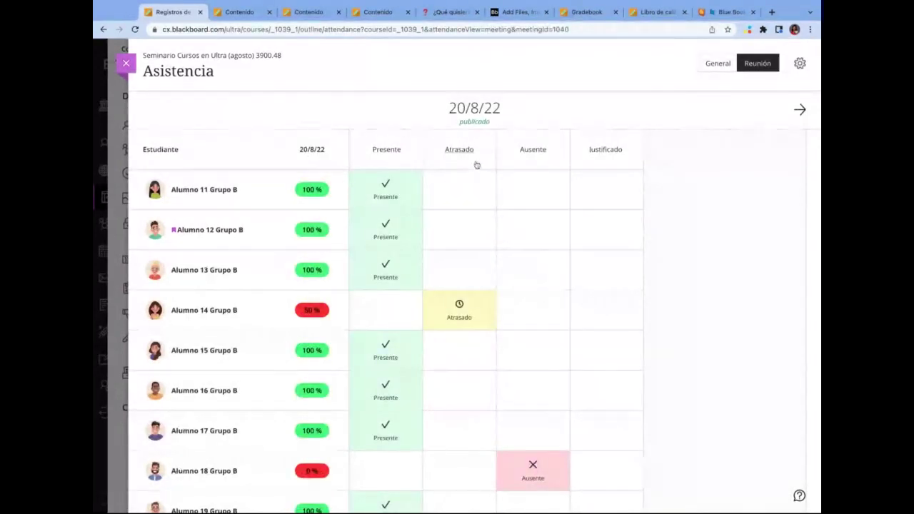
scroll(521, 402, down, 2)
click(528, 456)
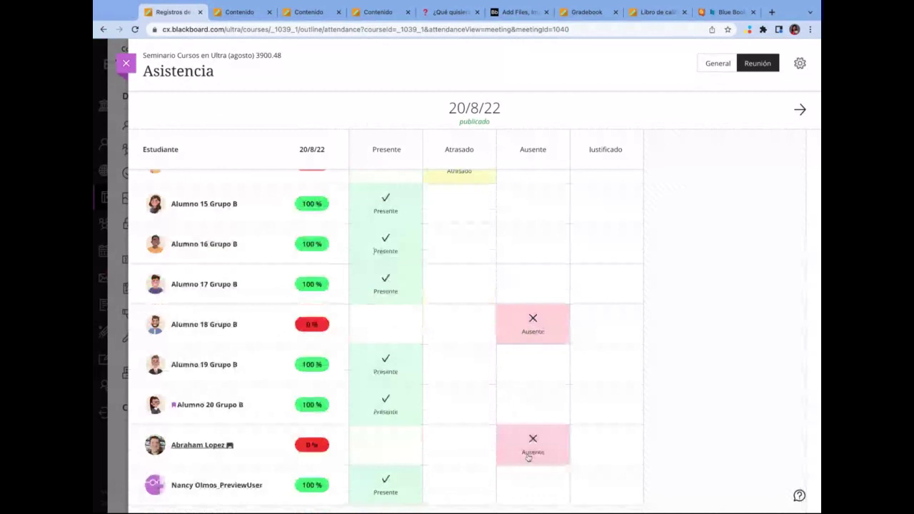
scroll(646, 226, up, 1)
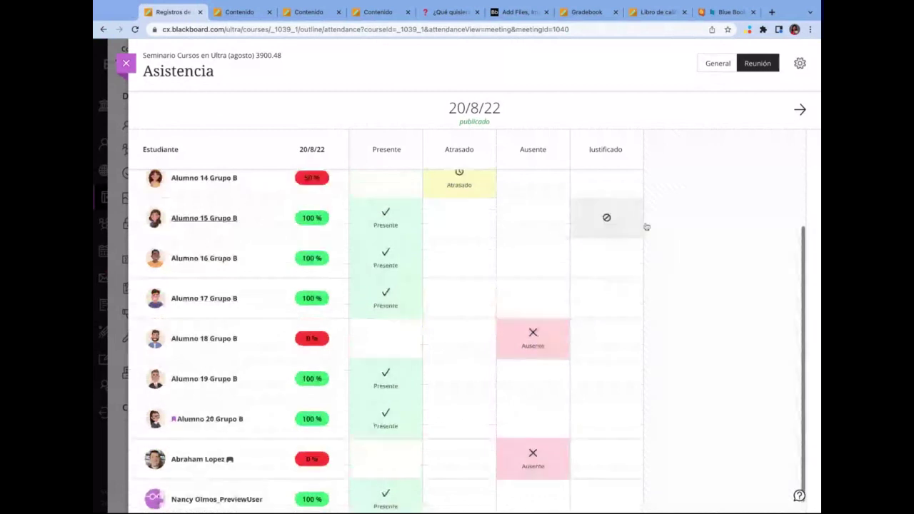
click(718, 63)
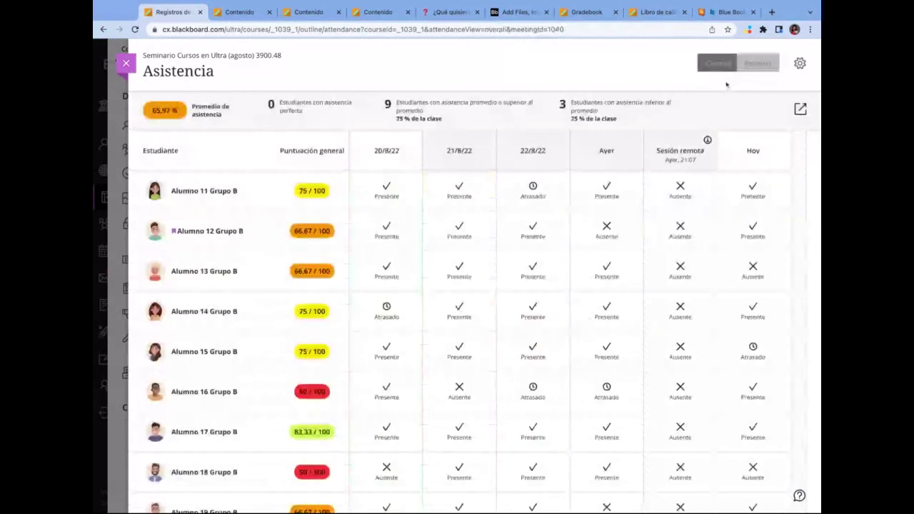
Open and cancel the attendance settings, then close the Asistencia records
click(801, 64)
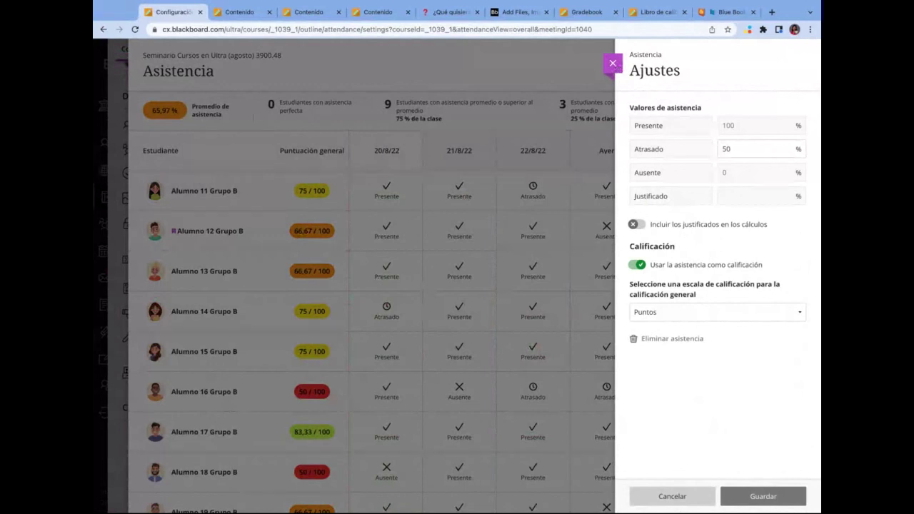
click(613, 63)
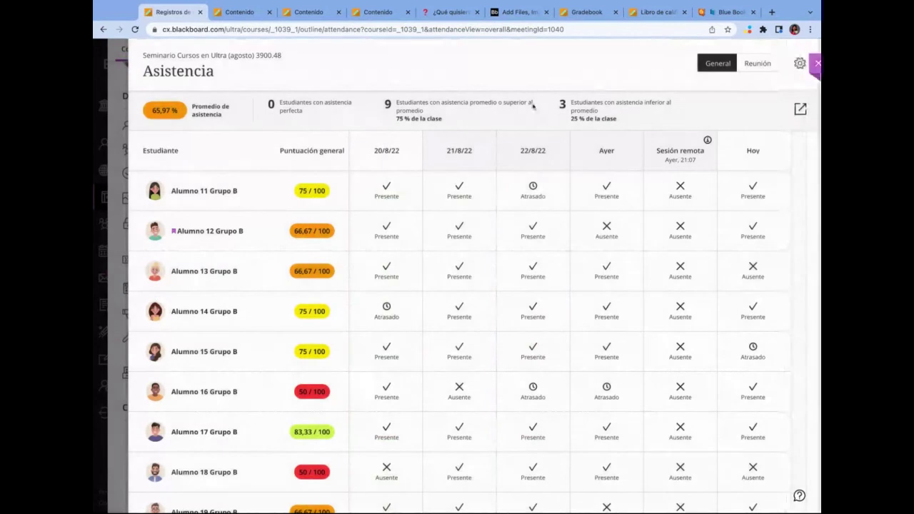
click(127, 63)
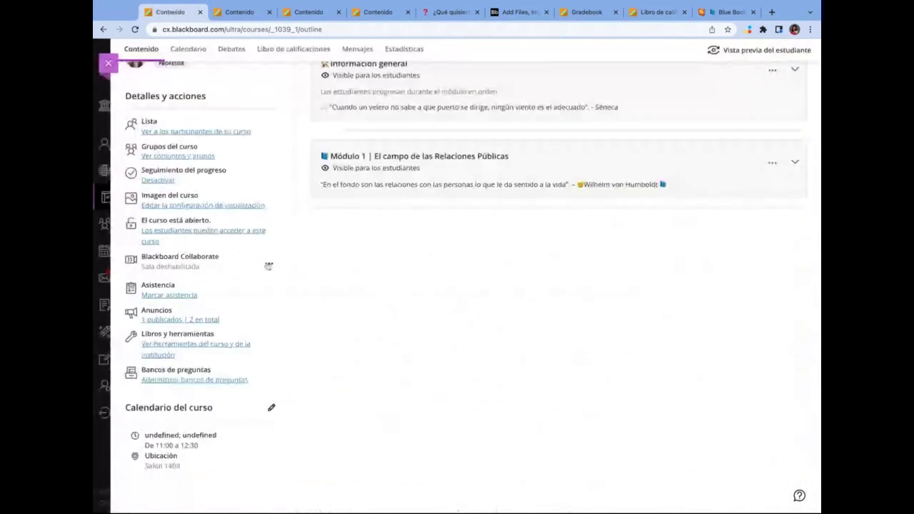
Create a new Collaborate session named 'Ejemplo' for the course
click(269, 264)
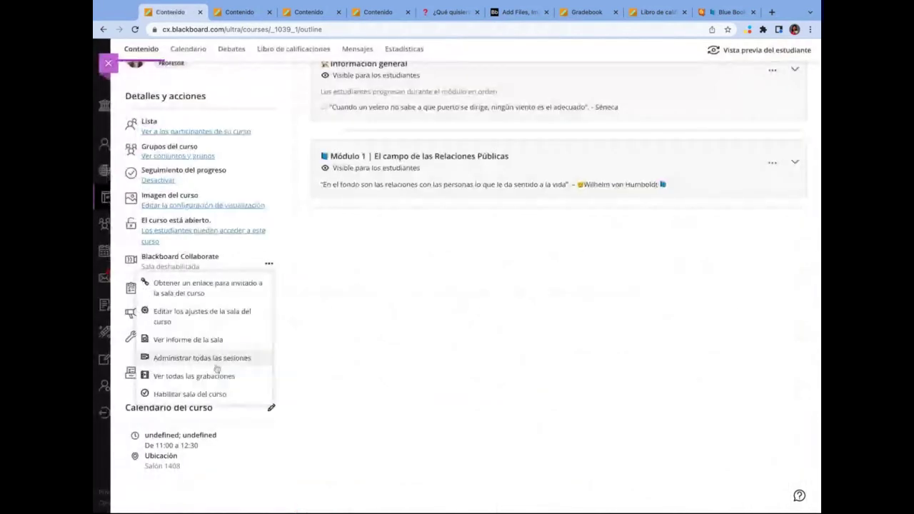
click(207, 359)
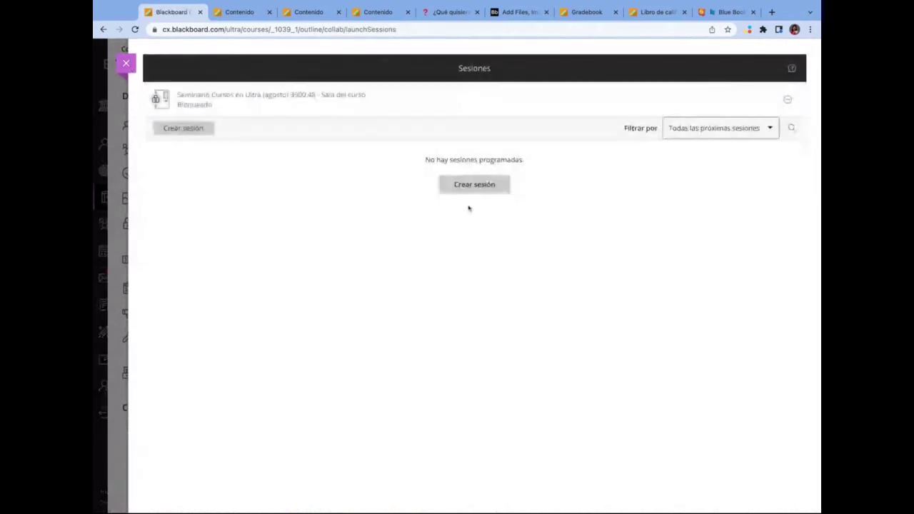
click(186, 129)
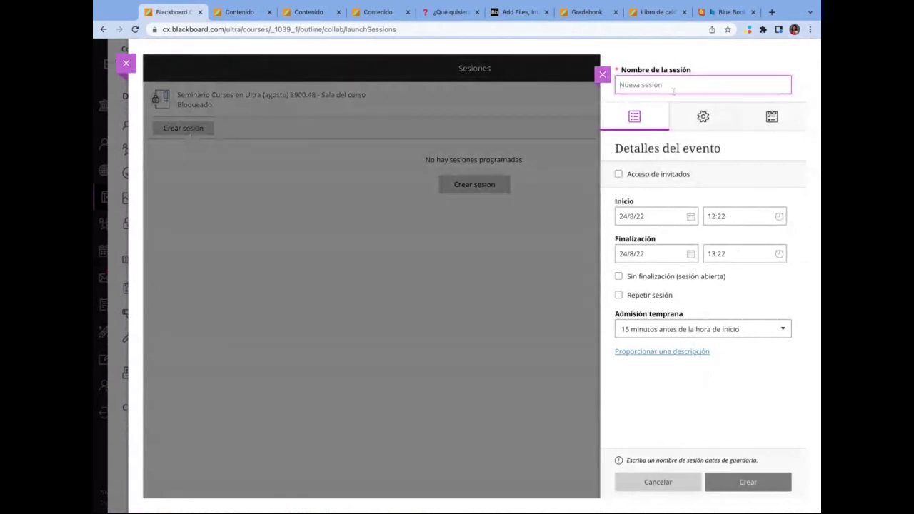
text(Ejemplo)
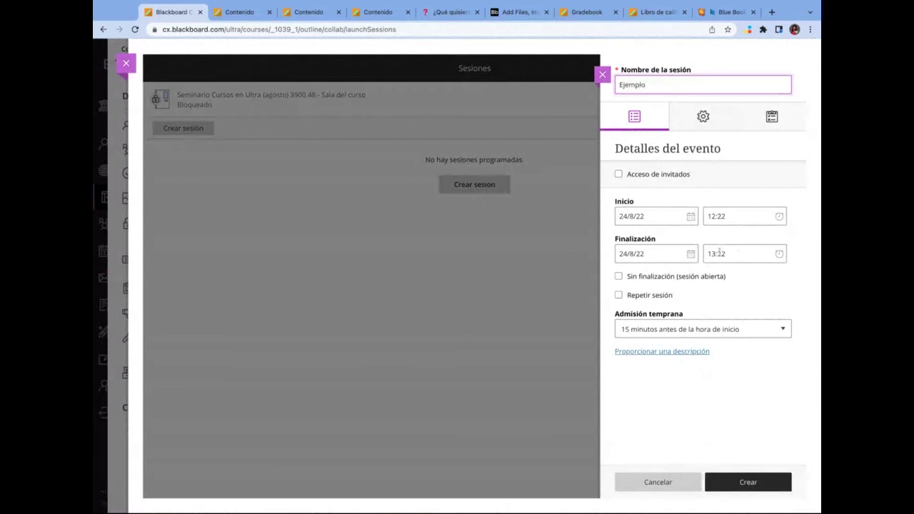
click(753, 488)
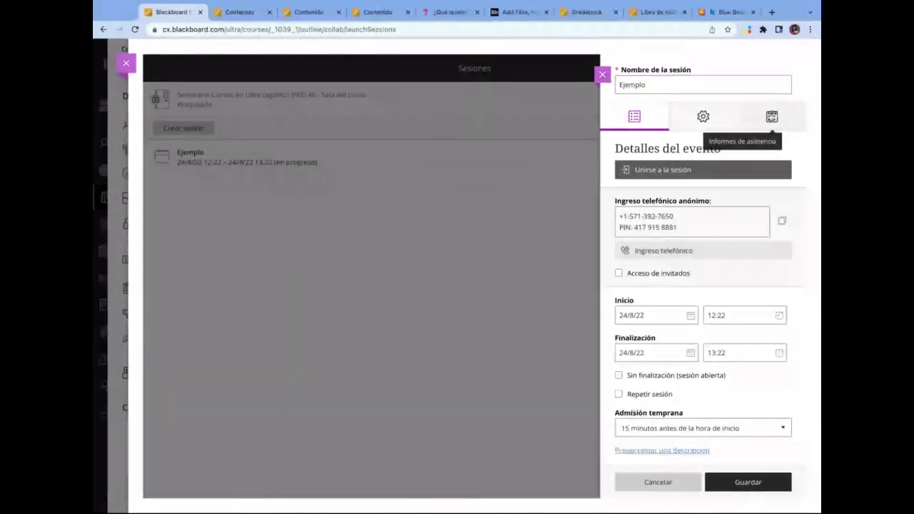
Share Ejemplo's attendance with the LMS, keeping late after 5 and absent after 20 minutes, and save
click(772, 118)
click(624, 186)
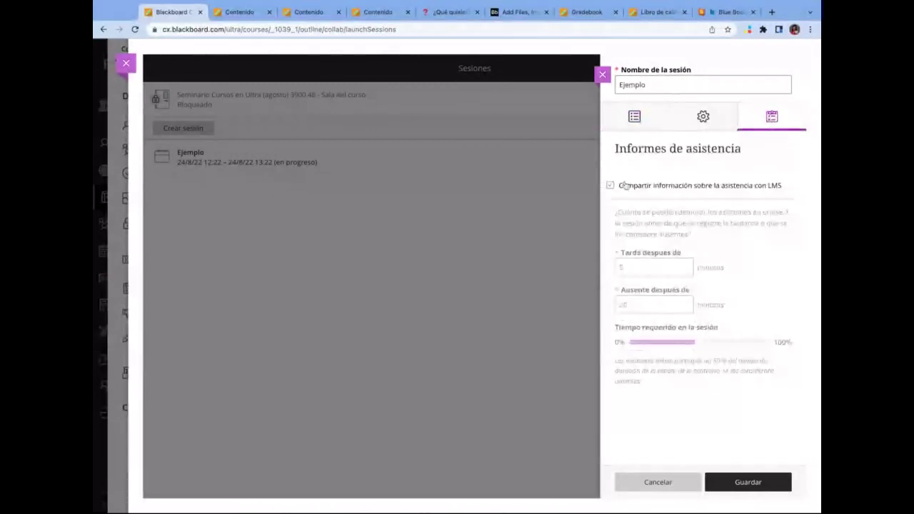
click(624, 186)
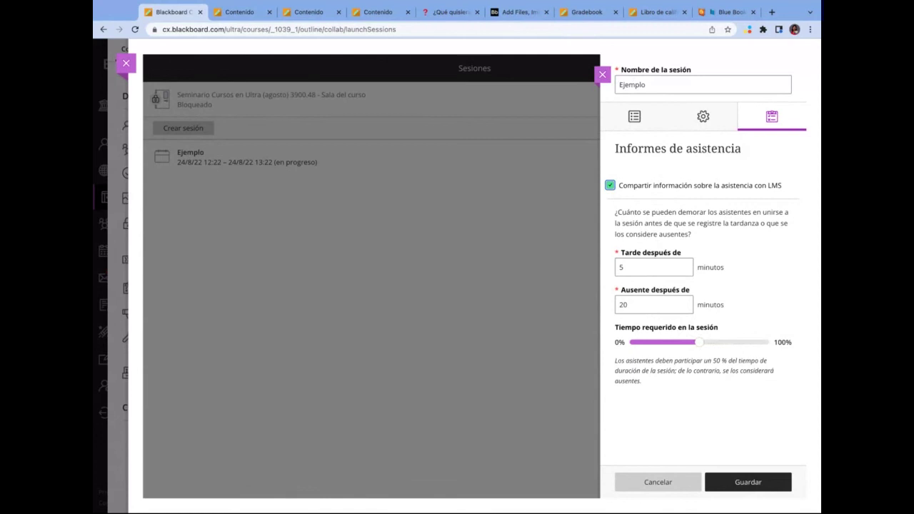
click(736, 482)
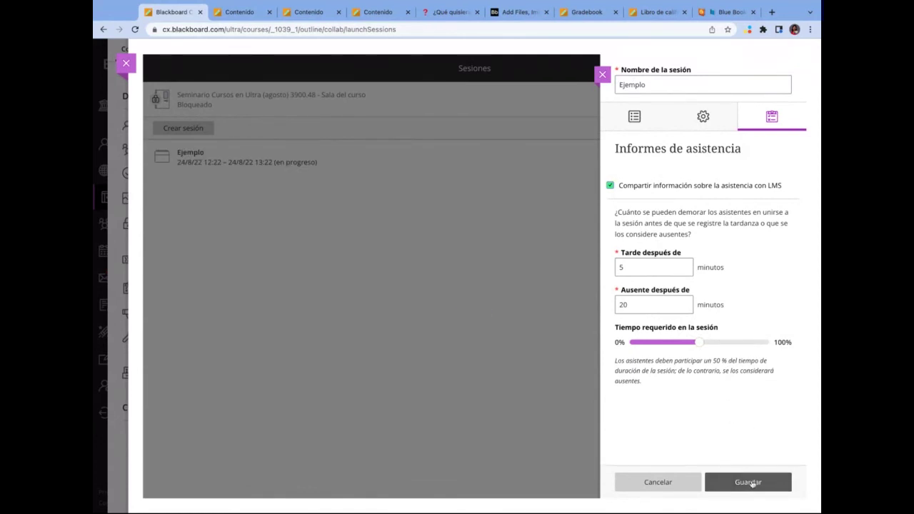
click(752, 484)
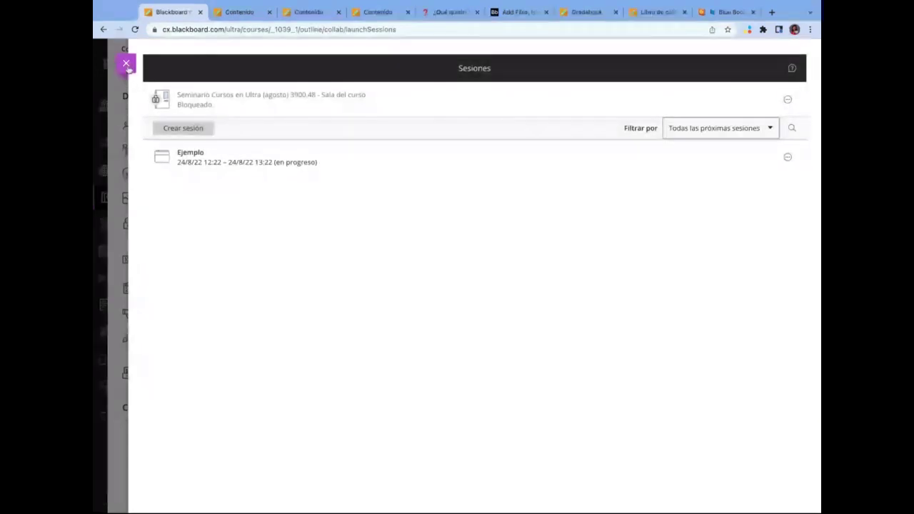
Close the Sesiones panel and open Anuncios from the course page's Detalles y acciones
click(126, 64)
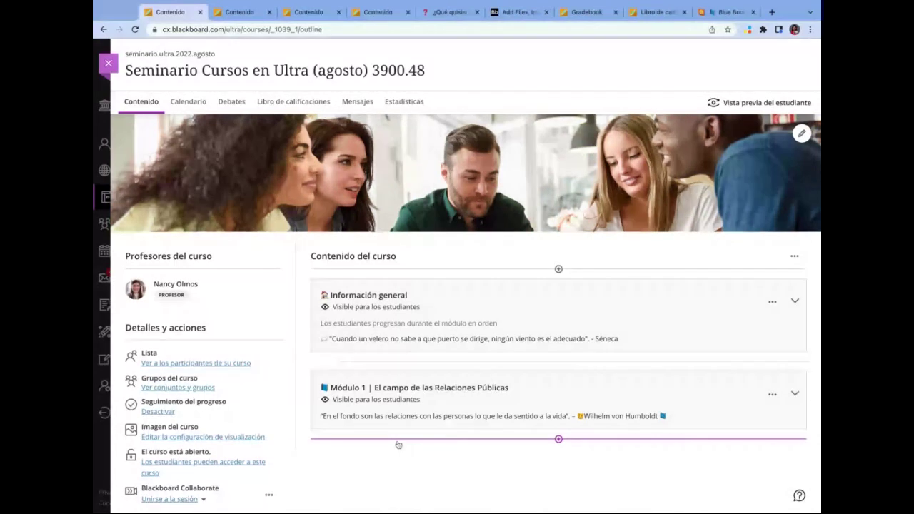
scroll(213, 365, down, 1)
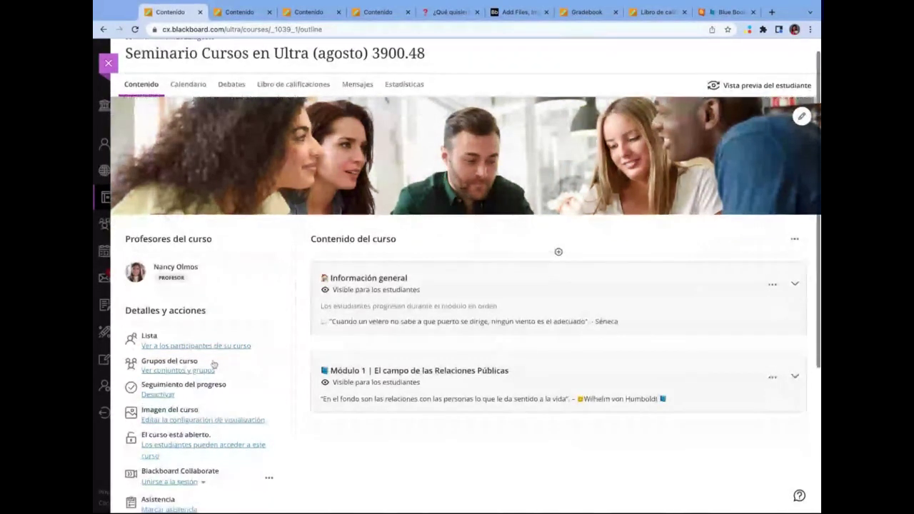
scroll(213, 364, down, 3)
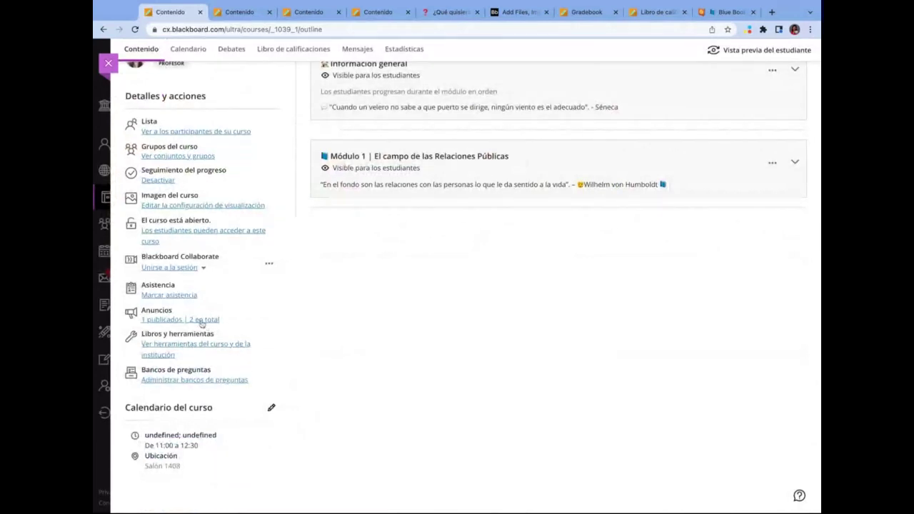
click(200, 320)
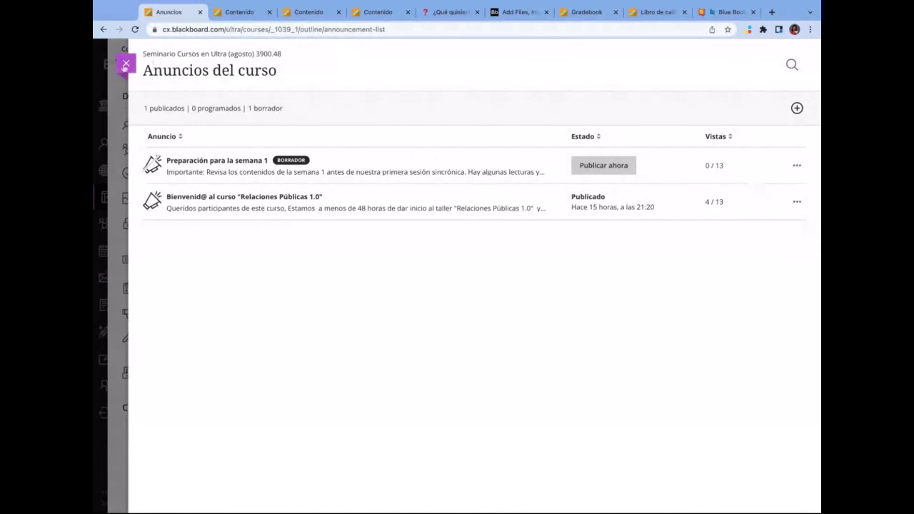
click(126, 64)
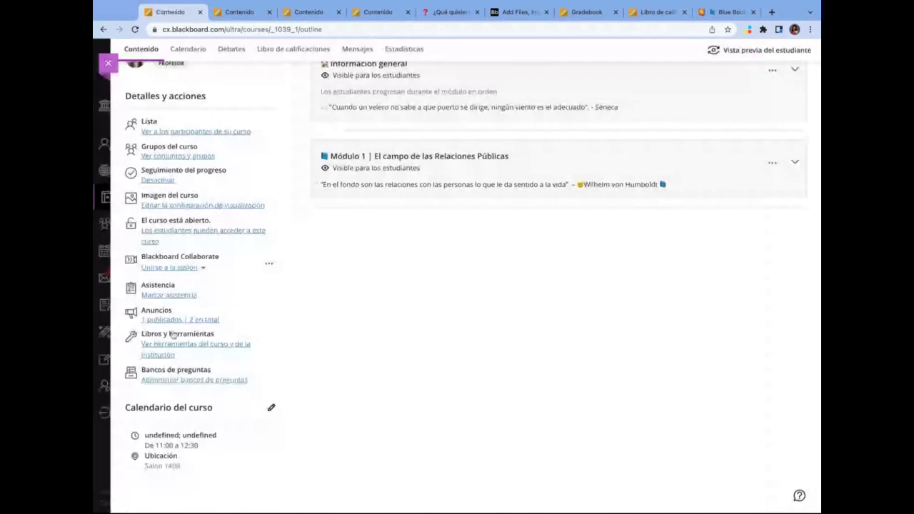
click(214, 320)
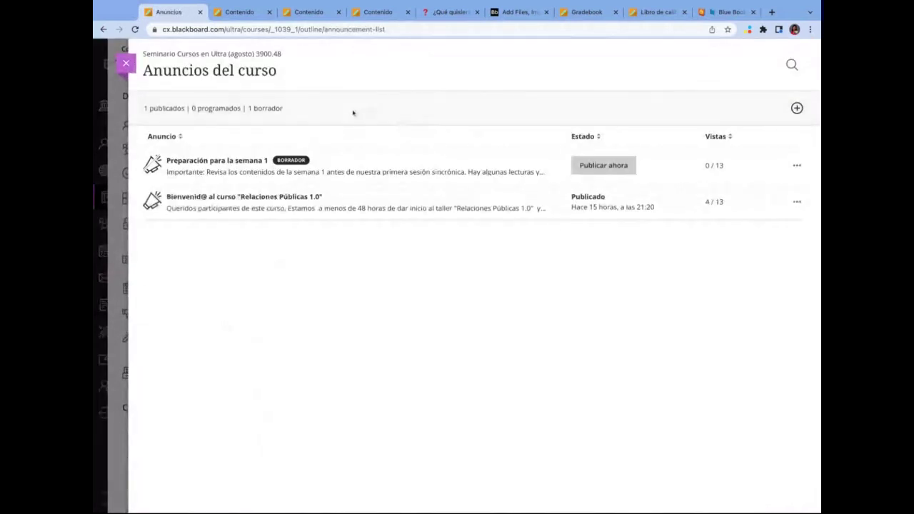
triple_click(143, 109)
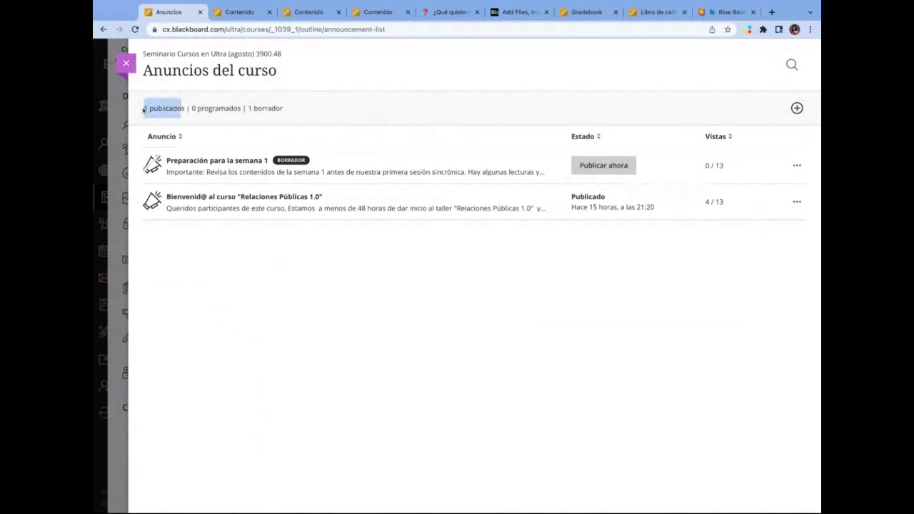
triple_click(192, 109)
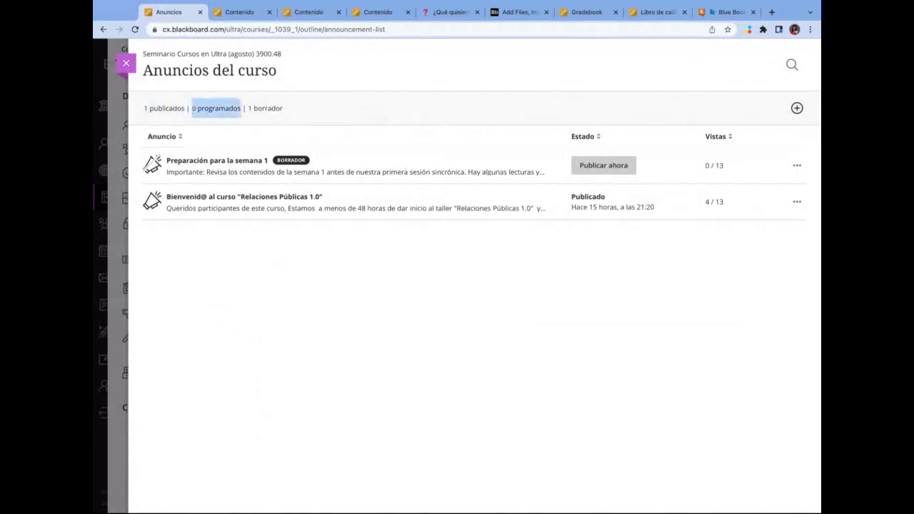
drag(249, 109, 284, 108)
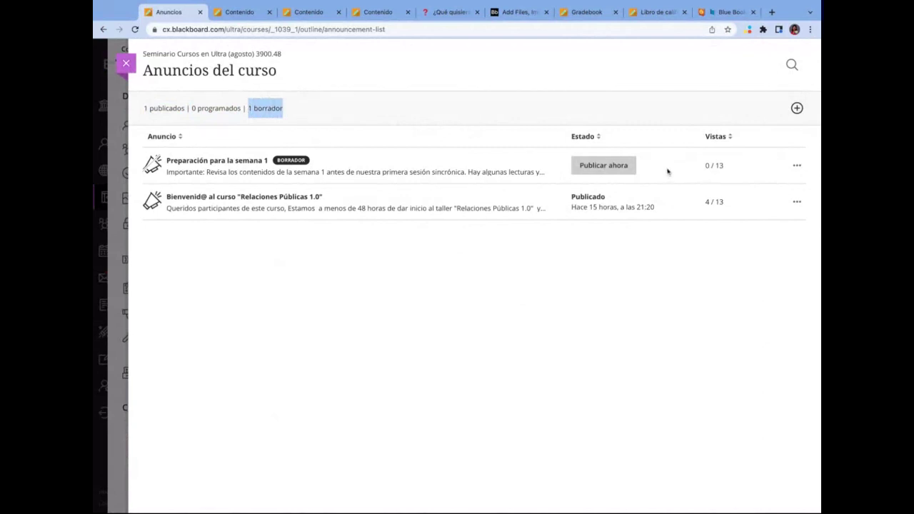
click(797, 108)
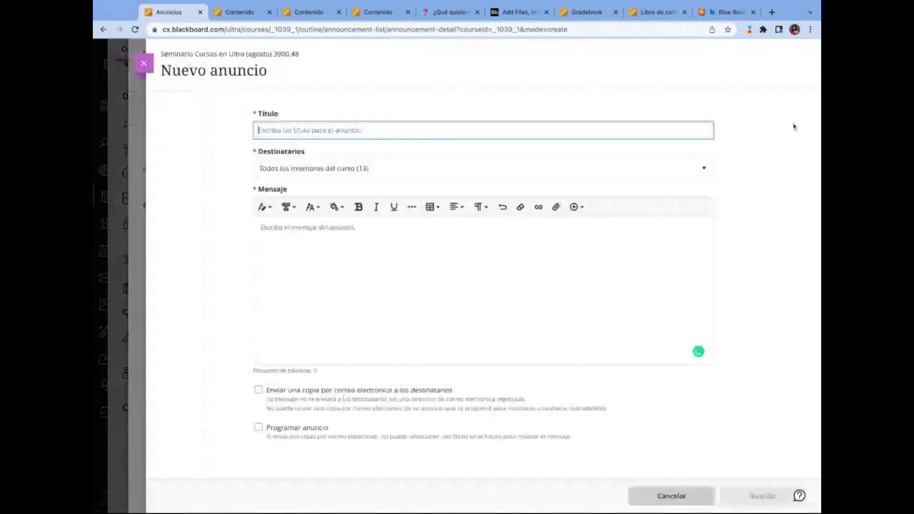
Enter the announcement title 'Nuevo anuncio' and message 'sadfasdf sdfasdfasd'
text(Nuevo anun)
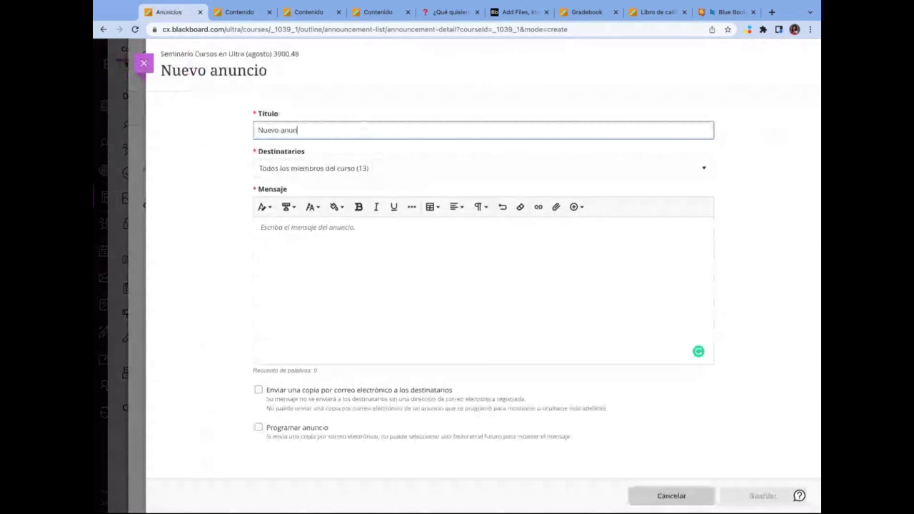
text(cio)
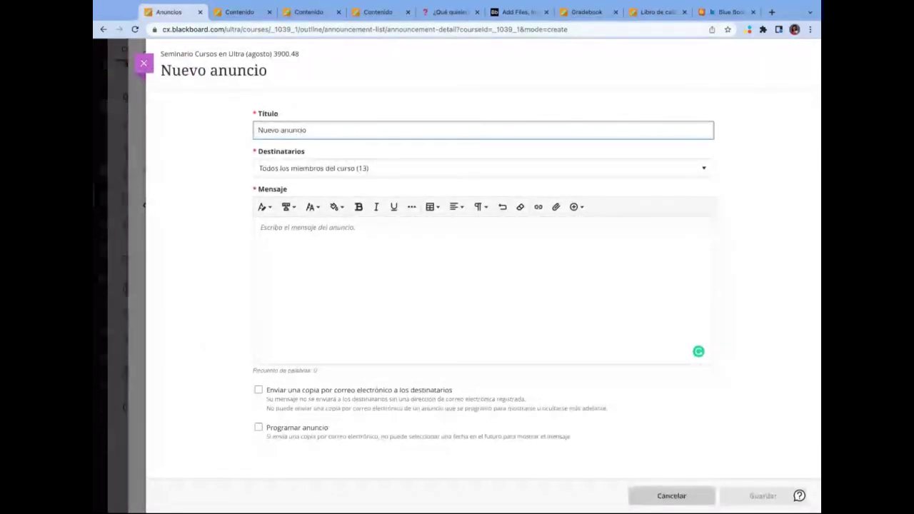
click(588, 239)
text(sadfasdf sdfasdfasd)
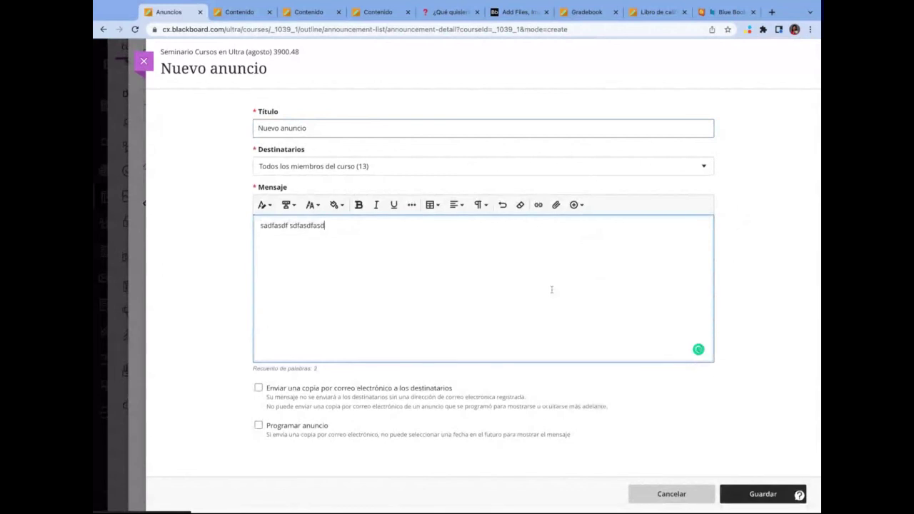
Leave email copy and scheduling turned off and save the announcement as a draft
scroll(551, 289, down, 2)
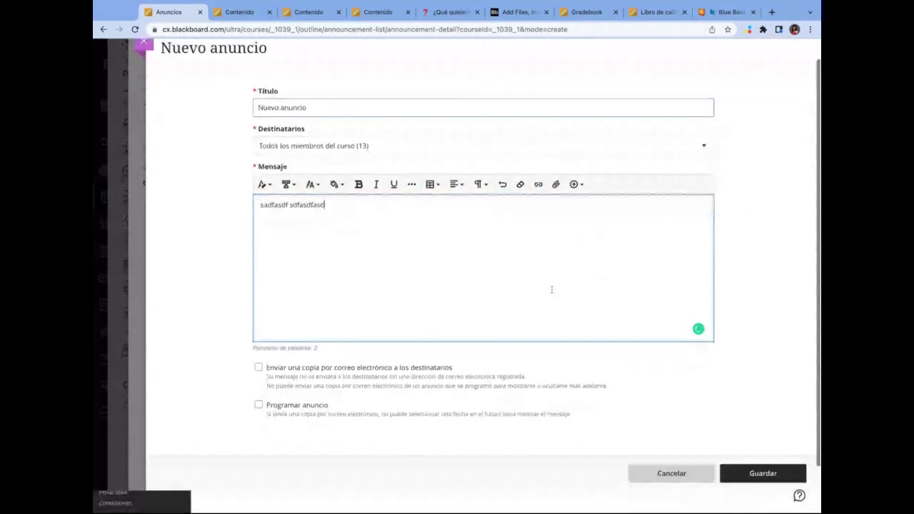
click(313, 320)
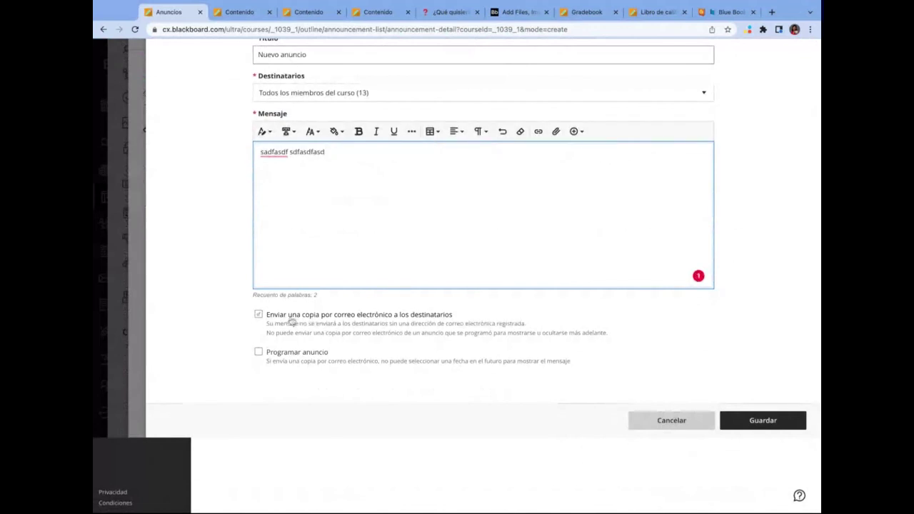
click(260, 354)
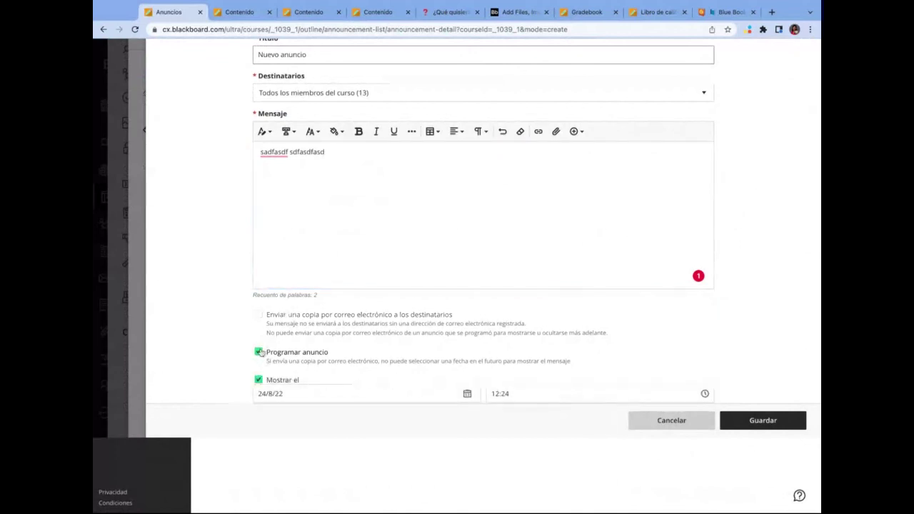
click(261, 352)
click(259, 316)
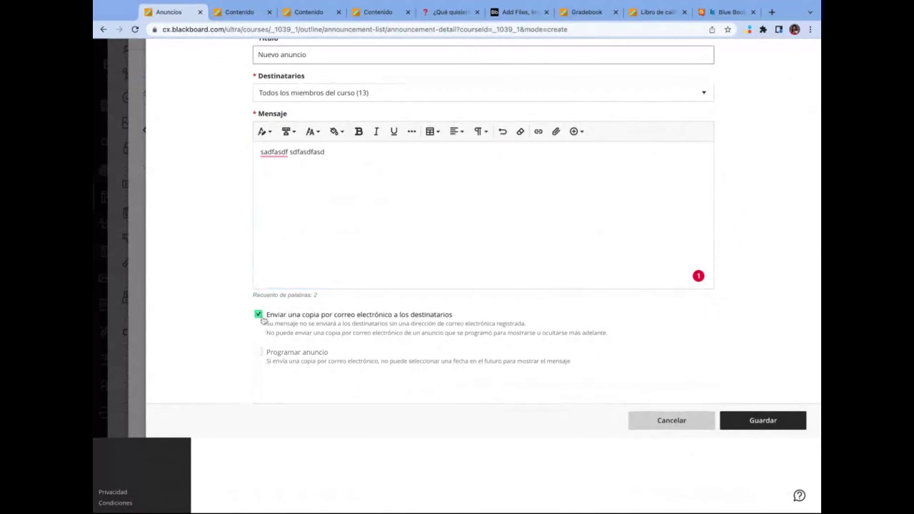
click(259, 316)
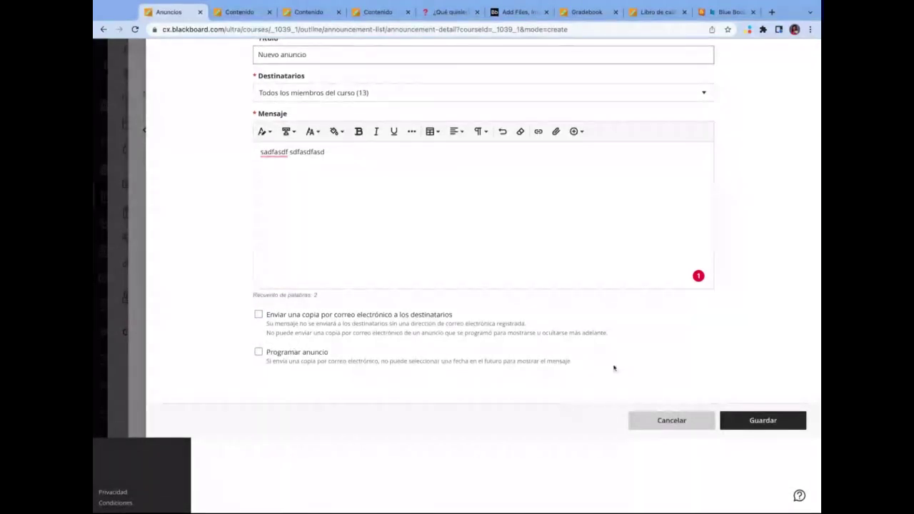
scroll(767, 384, up, 1)
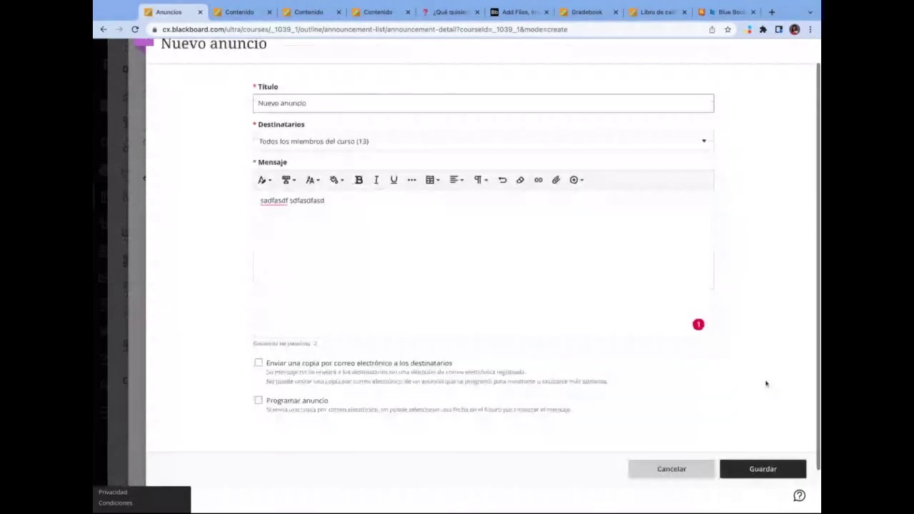
scroll(766, 384, up, 1)
click(763, 498)
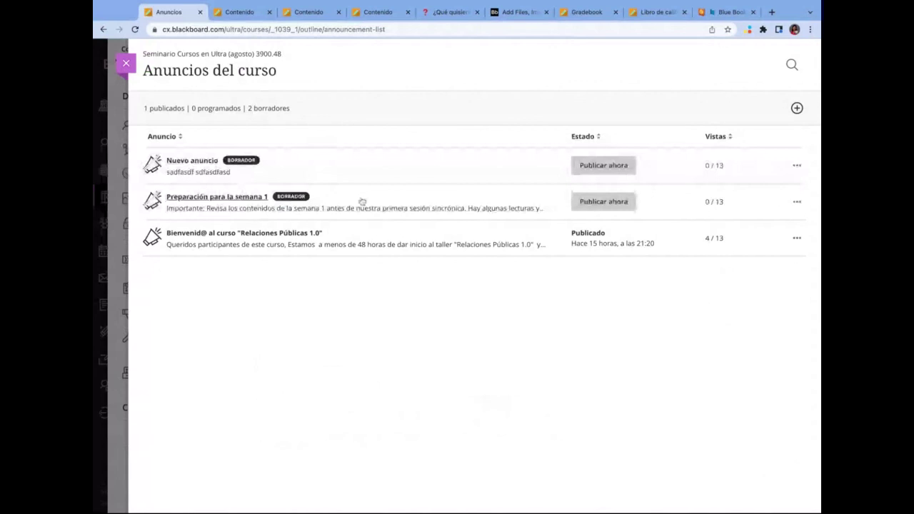
View the Preparación para la semana 1 draft, close it, and publish it now
click(517, 213)
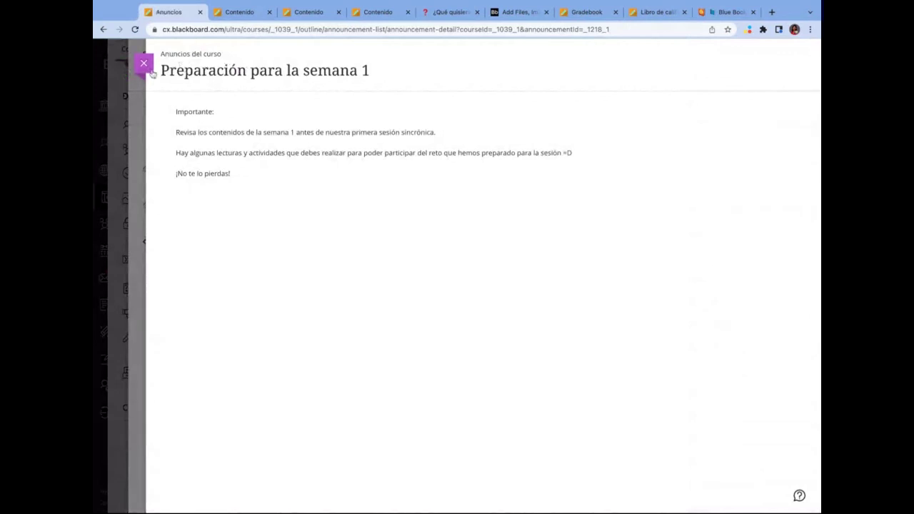
key(Escape)
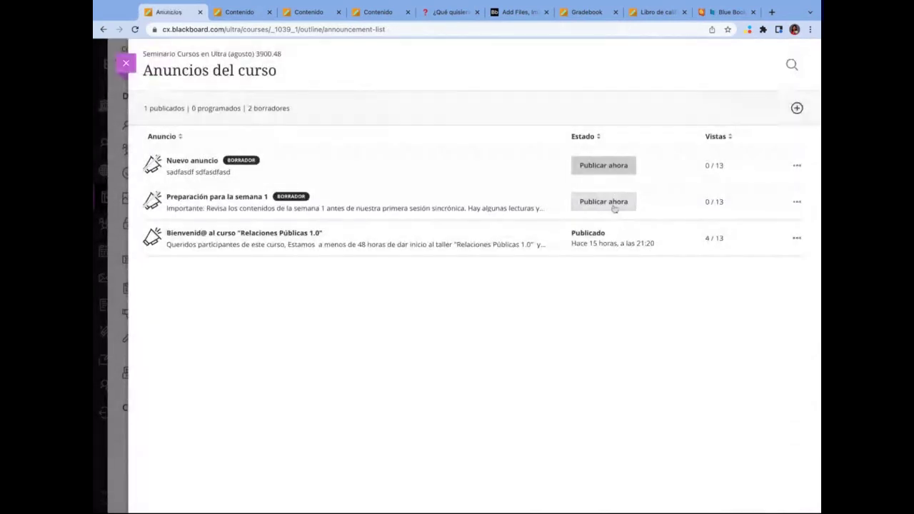
click(604, 201)
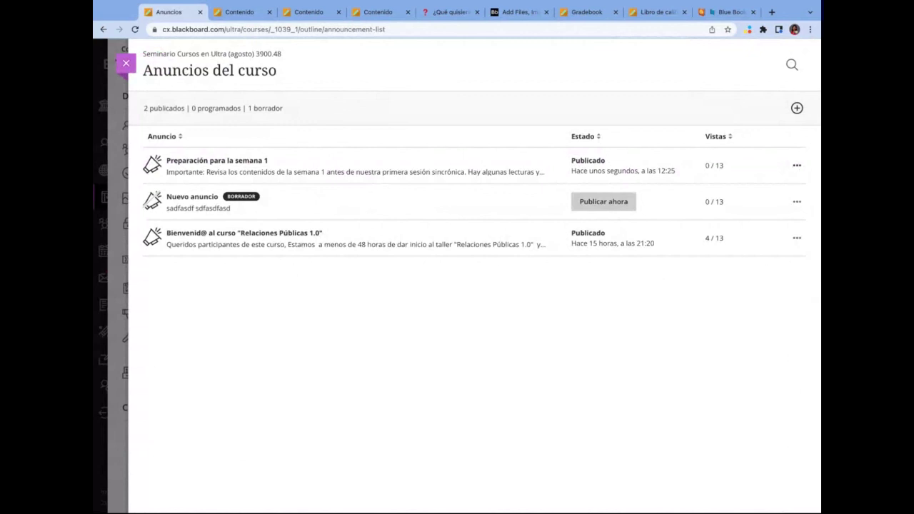
click(797, 165)
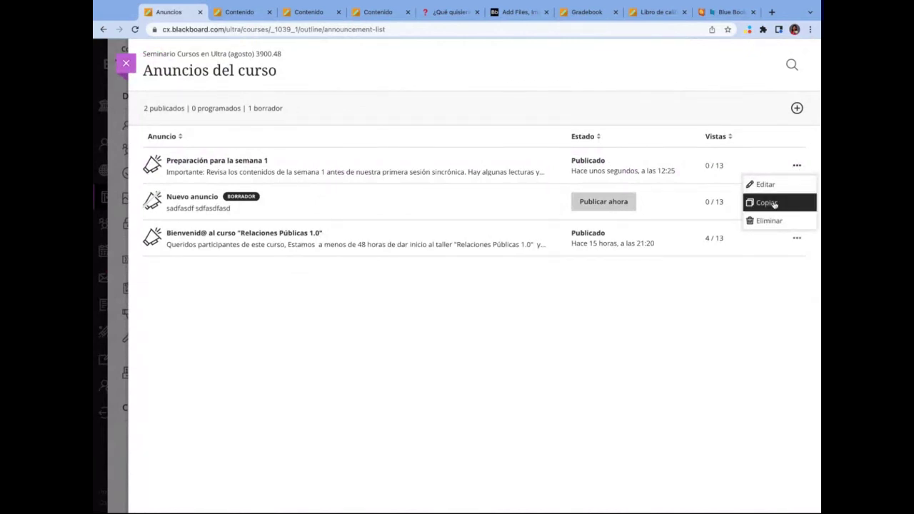
Duplicate the week 1 announcement as 'Preparación para la semana 2', with 'semana 2' bolded
click(774, 203)
click(378, 135)
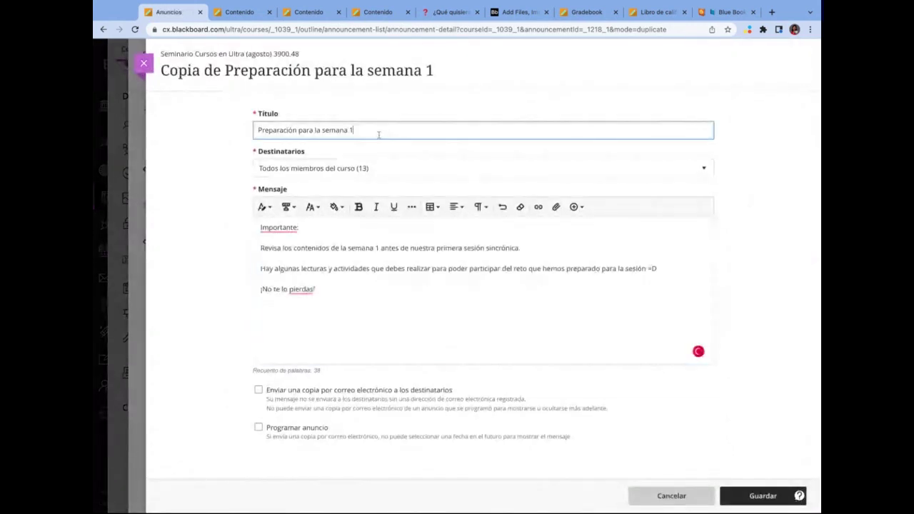
key(BackSpace)
text(2)
click(379, 248)
key(BackSpace)
text(2)
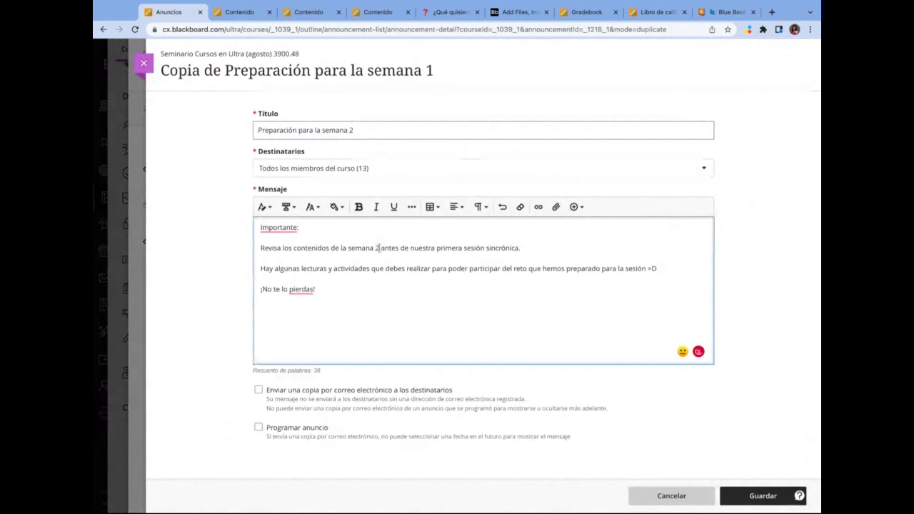
key(ctrl+shift+Left)
key(ctrl+shift+Left)
key(ctrl+b)
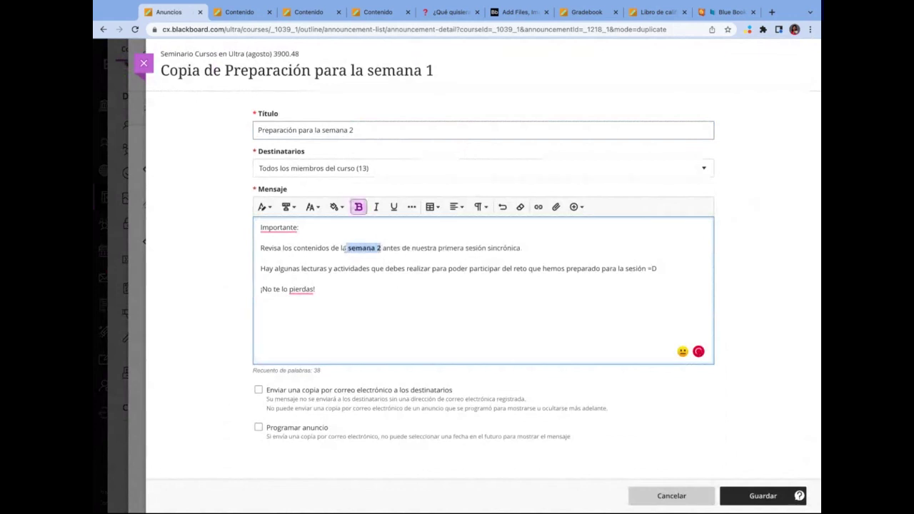
click(525, 341)
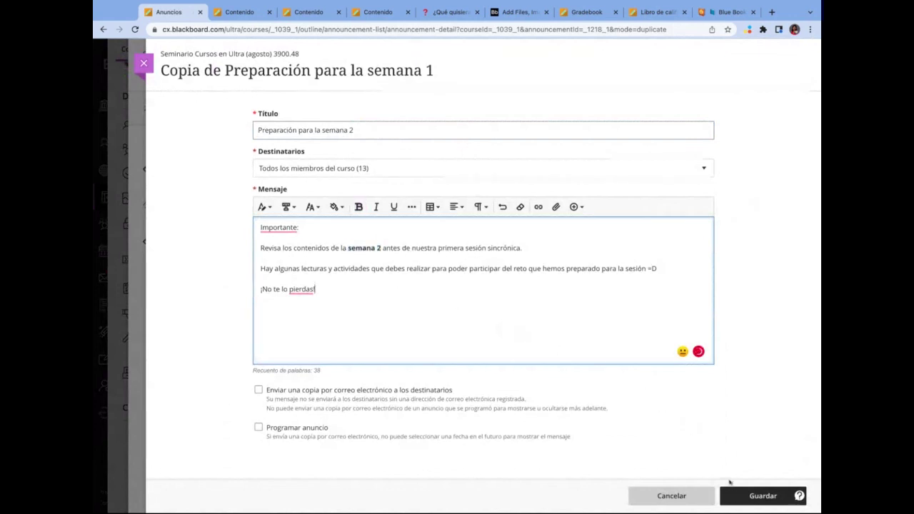
Email a copy and schedule the announcement to show on 29/8/22 at 12:25, then save
scroll(668, 432, down, 2)
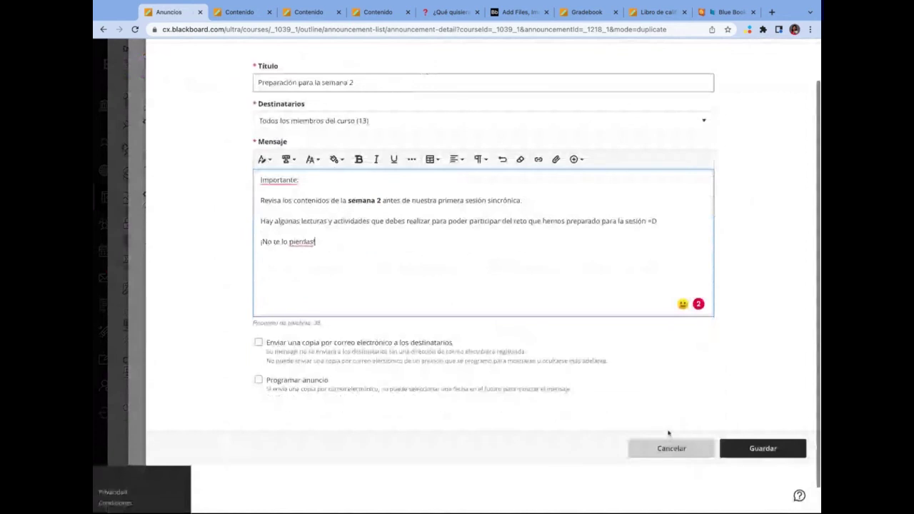
scroll(669, 433, down, 1)
click(282, 316)
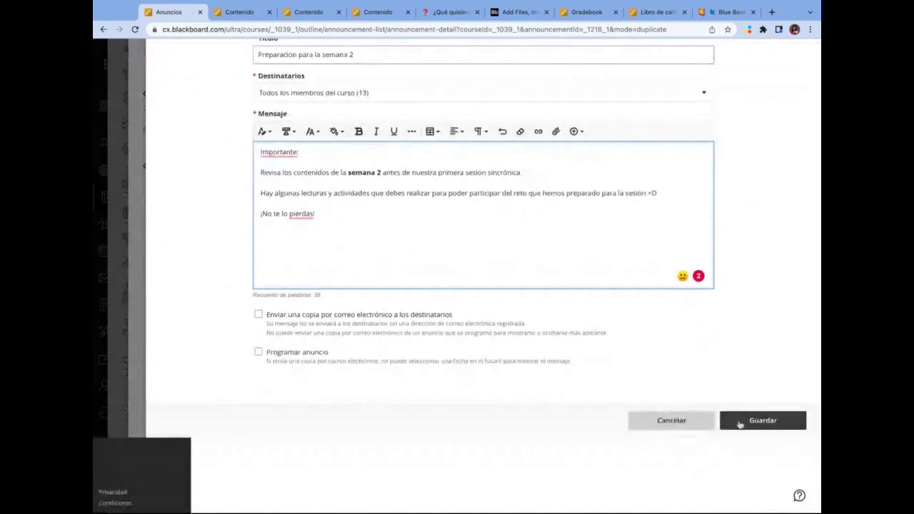
click(272, 355)
scroll(352, 358, down, 2)
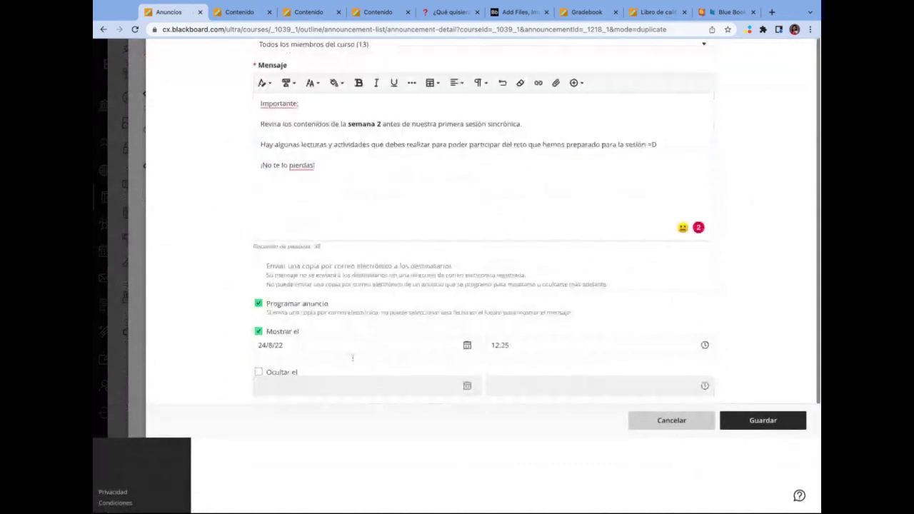
click(467, 350)
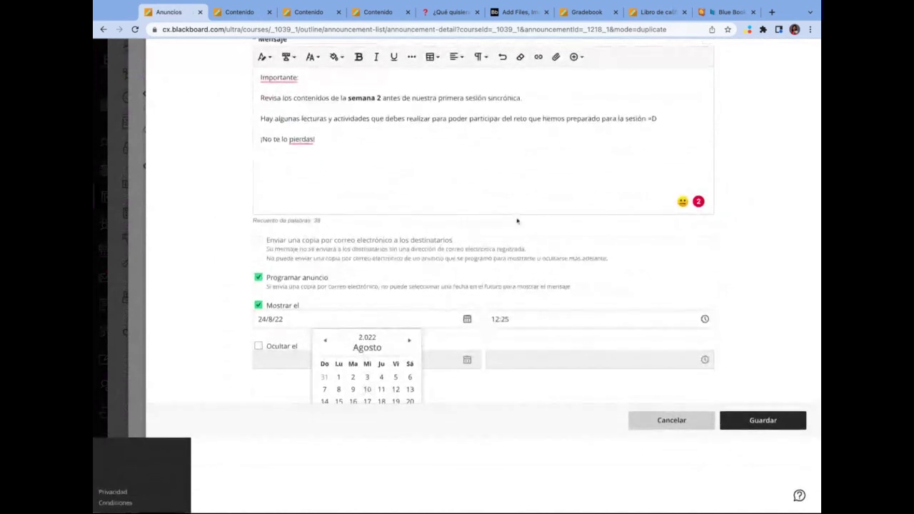
click(339, 402)
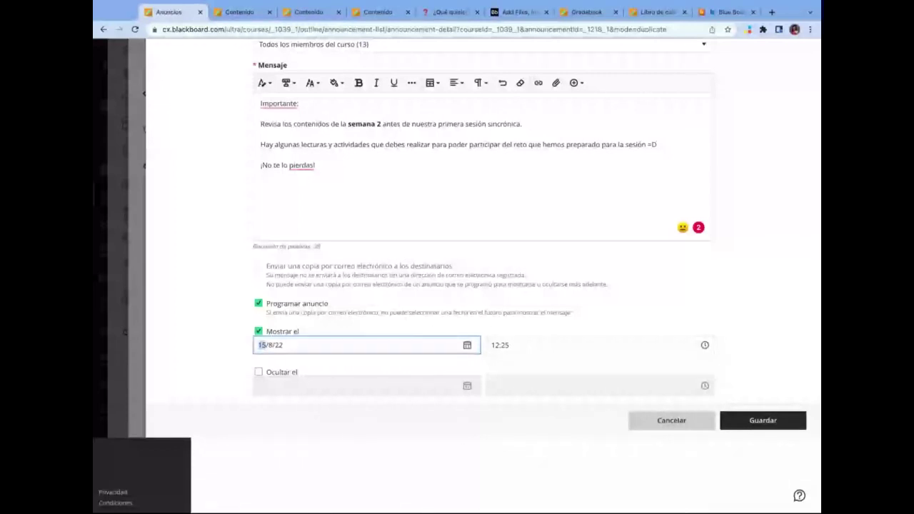
text(29)
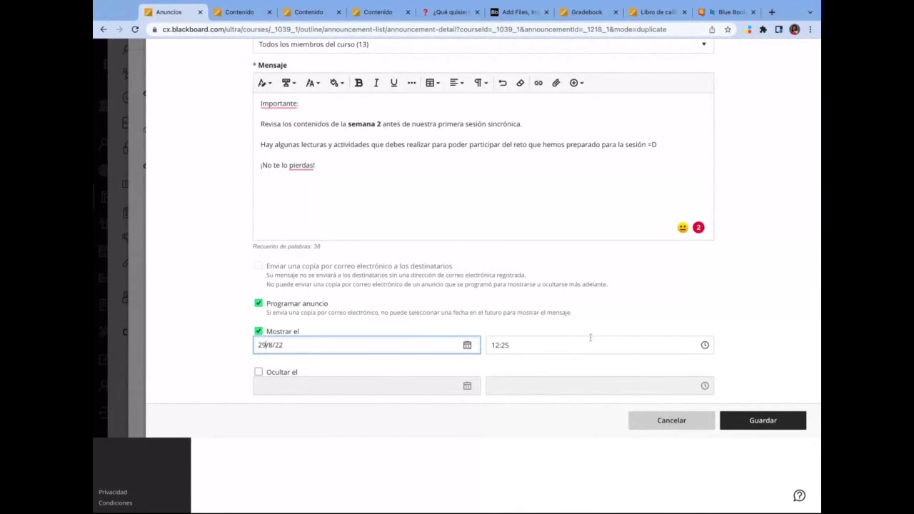
click(750, 422)
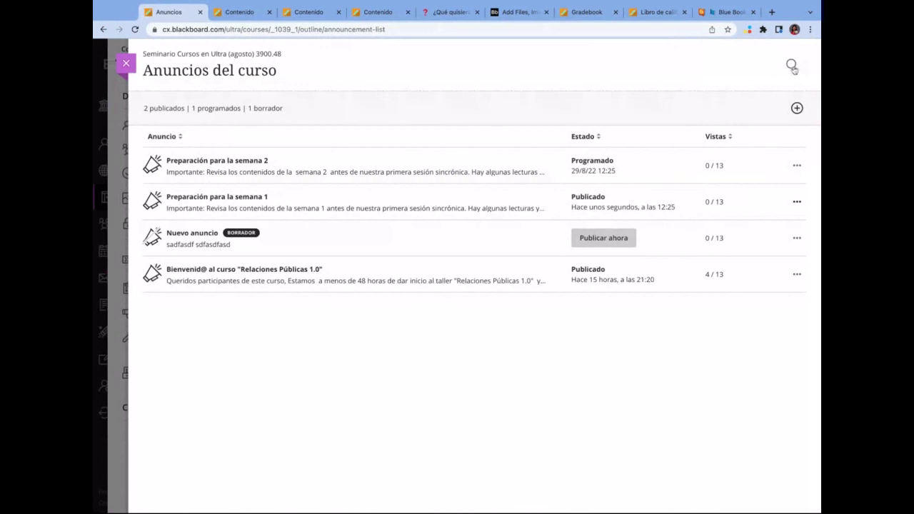
Search the announcements for 'semana', then clear the search
click(792, 66)
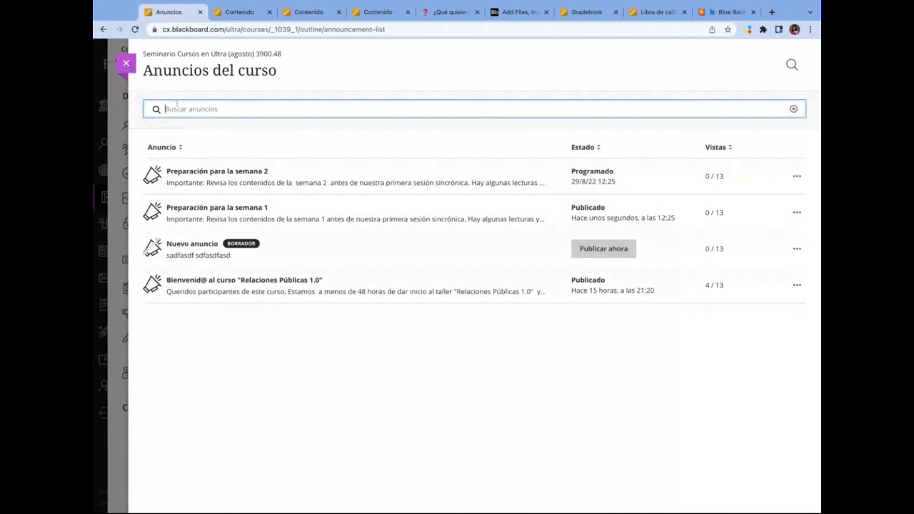
text(semana)
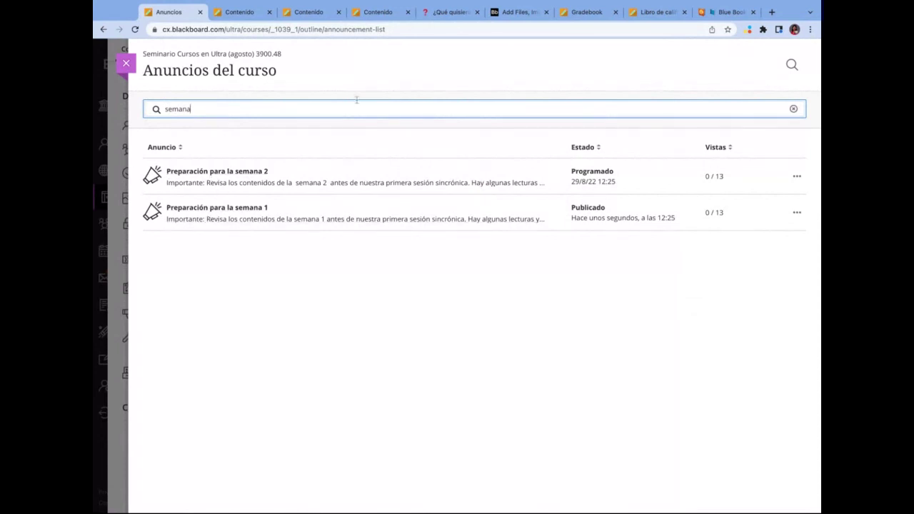
click(794, 109)
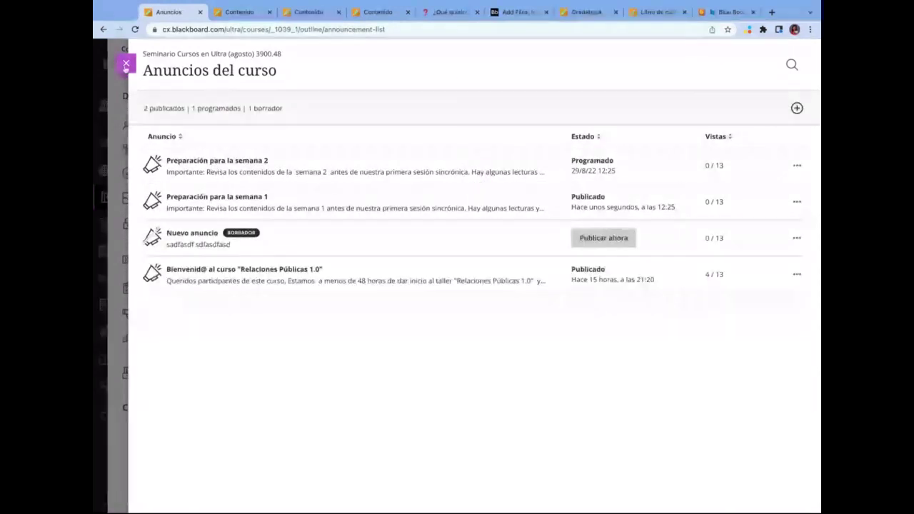
Close the course announcements and open the Libro de calificaciones
click(126, 65)
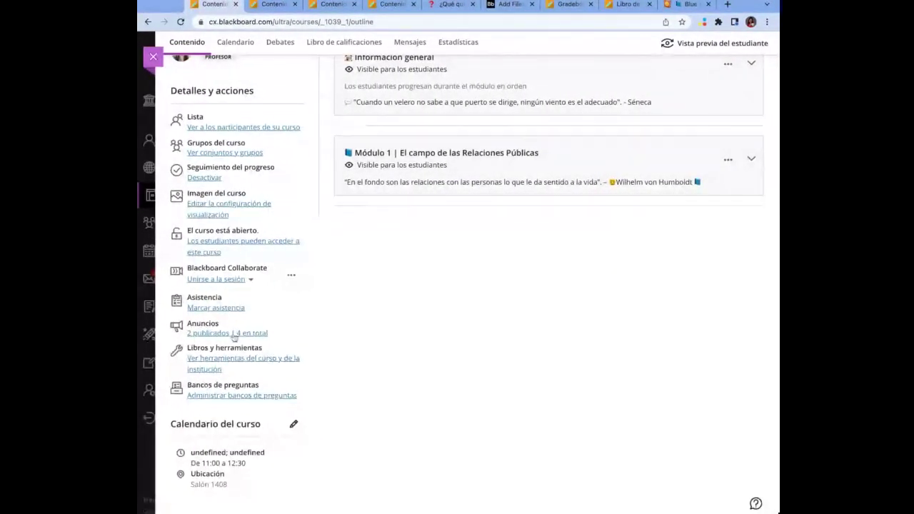
scroll(272, 303, down, 1)
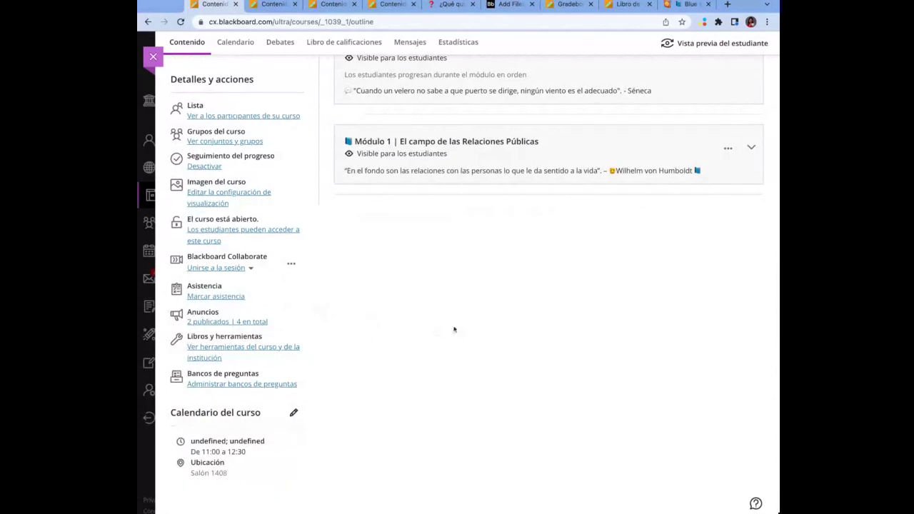
scroll(461, 207, up, 1)
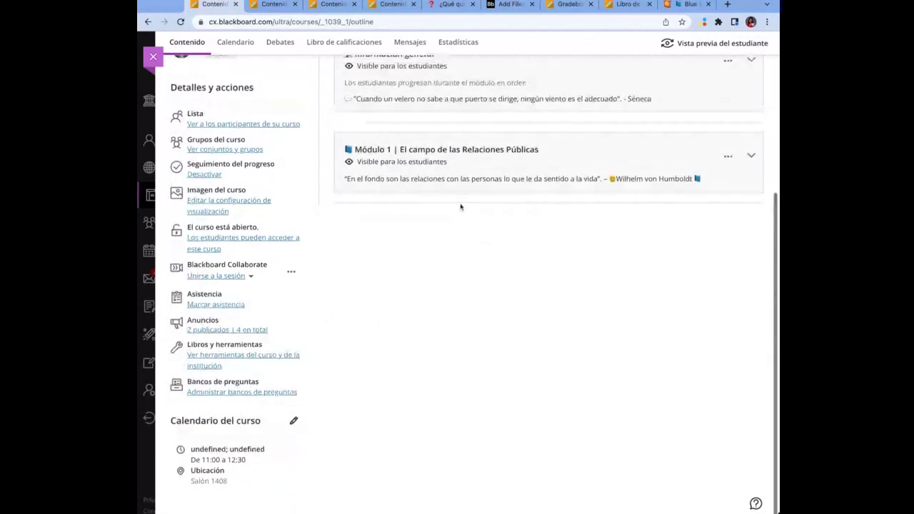
scroll(460, 207, up, 5)
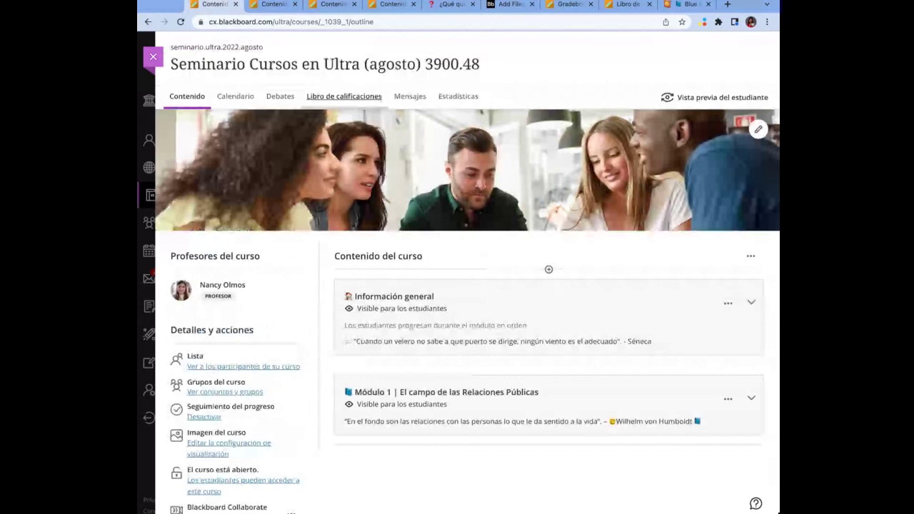
click(343, 96)
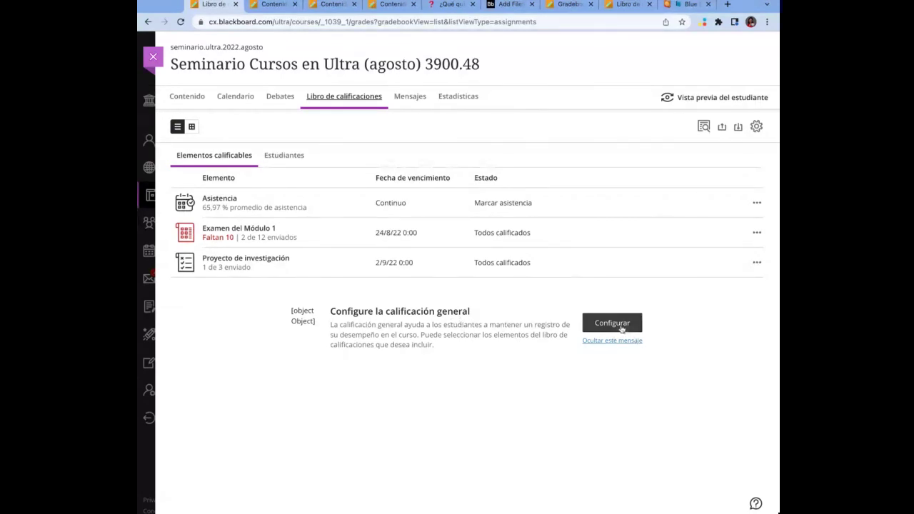
Switch the gradebook to the student grid and open the Calificación general configuration
click(192, 126)
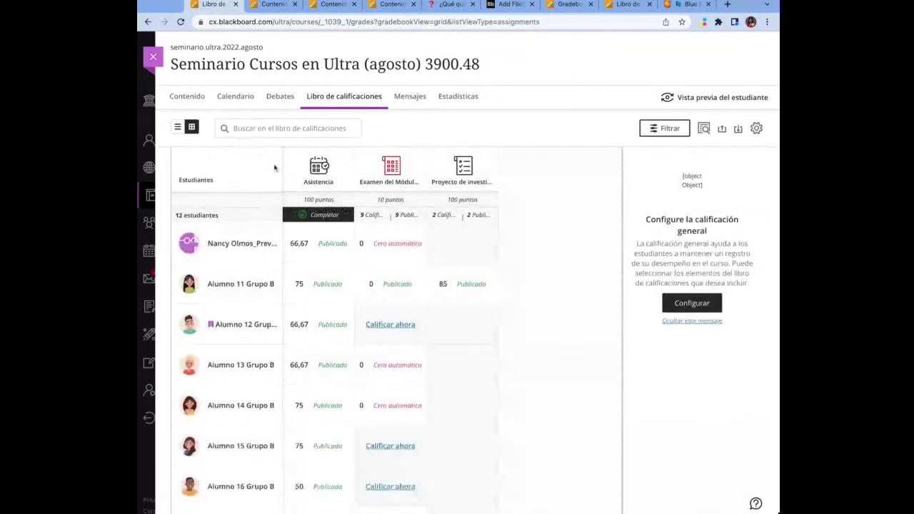
click(692, 305)
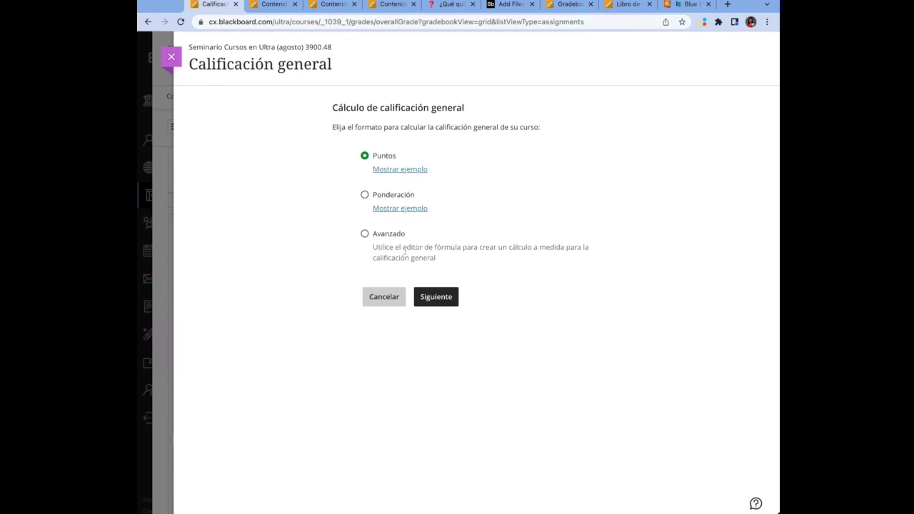
Choose Ponderación as the overall grade calculation, review its example, and continue to category weights
click(366, 195)
click(398, 208)
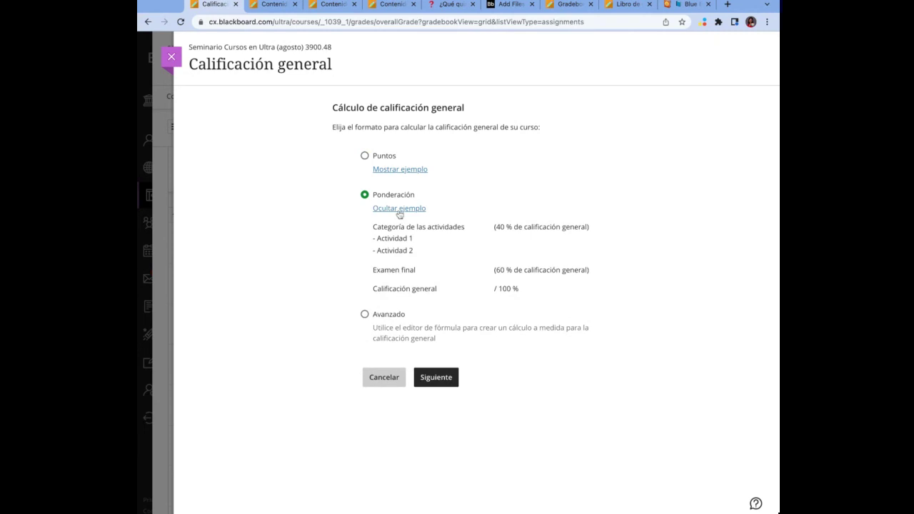
click(445, 385)
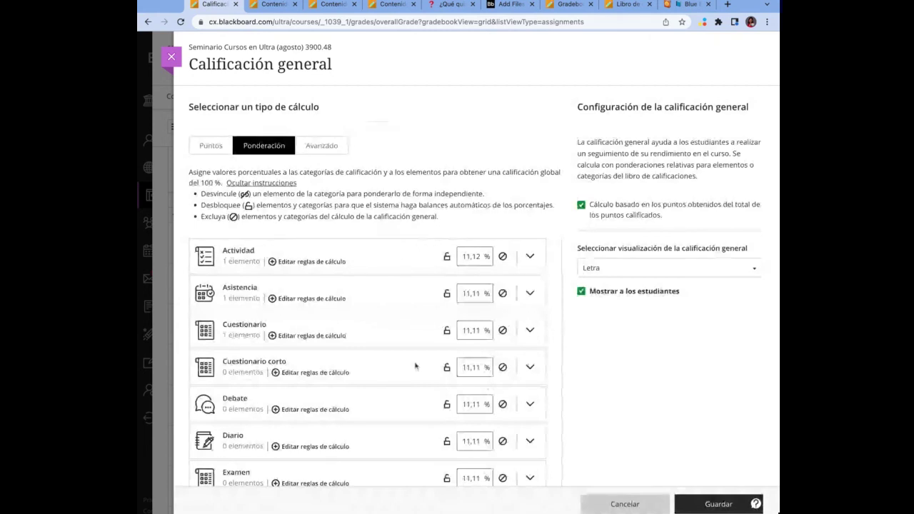
Set the overall grade display to Puntos
scroll(389, 356, down, 4)
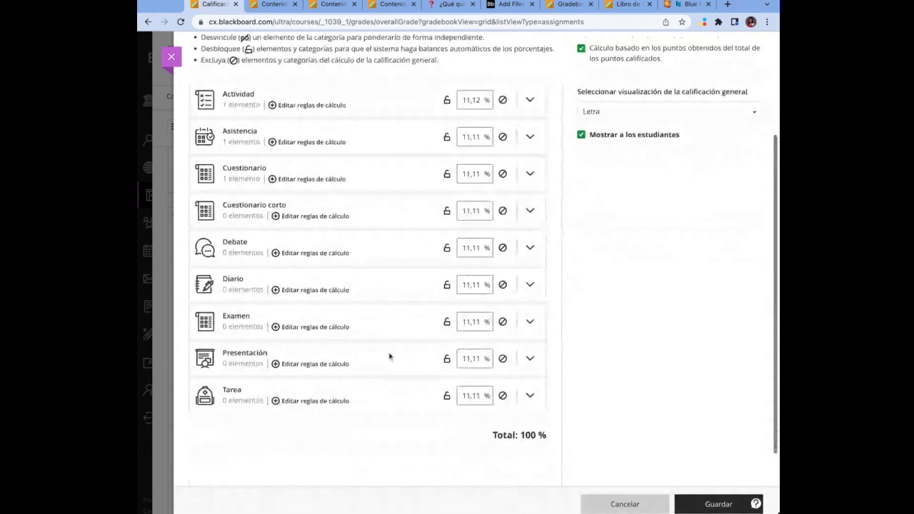
scroll(390, 356, down, 1)
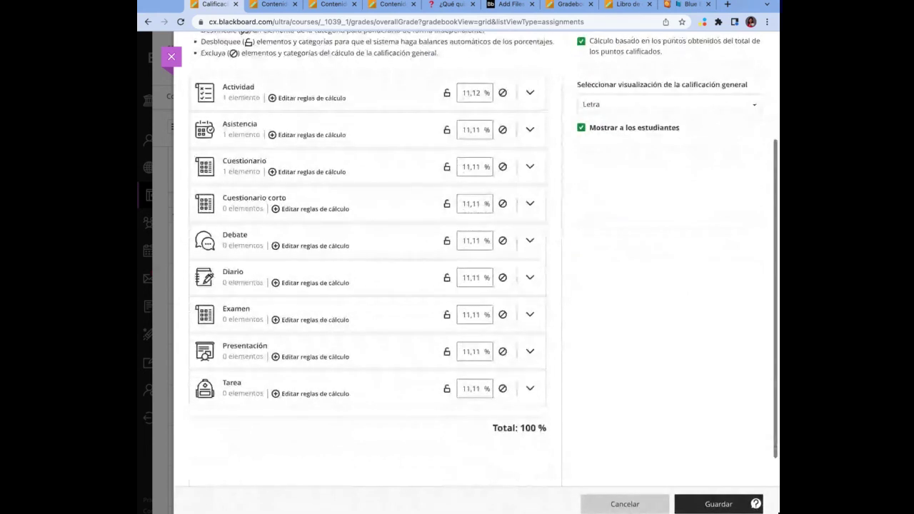
scroll(389, 286, up, 3)
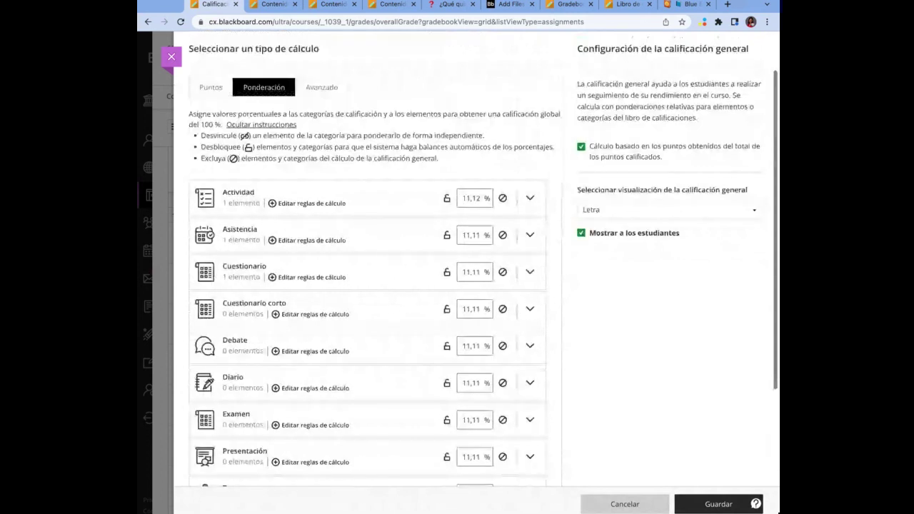
scroll(389, 286, up, 1)
click(628, 259)
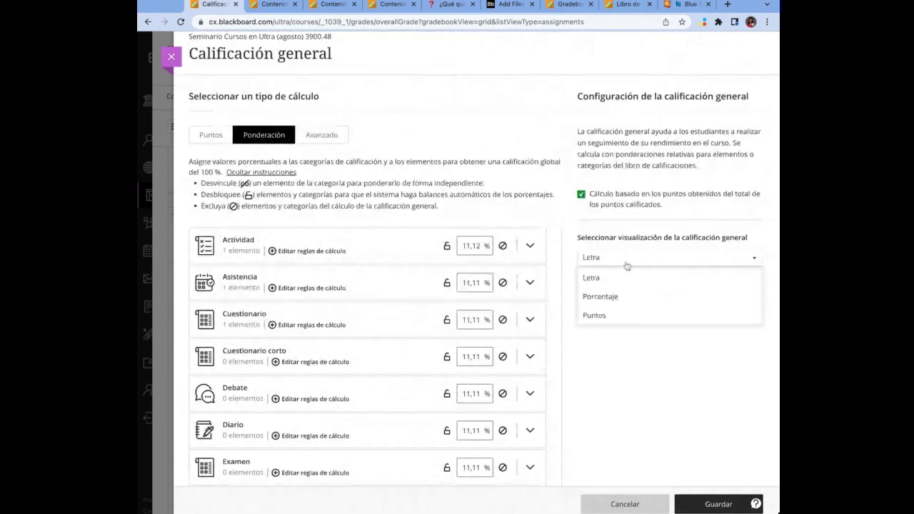
click(594, 315)
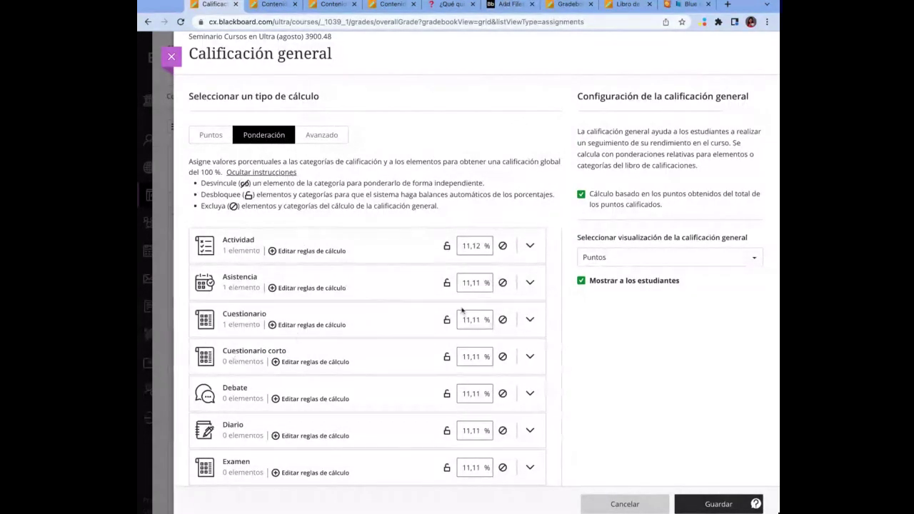
Exclude the Examen, Diario, Debate and Cuestionario corto categories from the overall grade
click(502, 468)
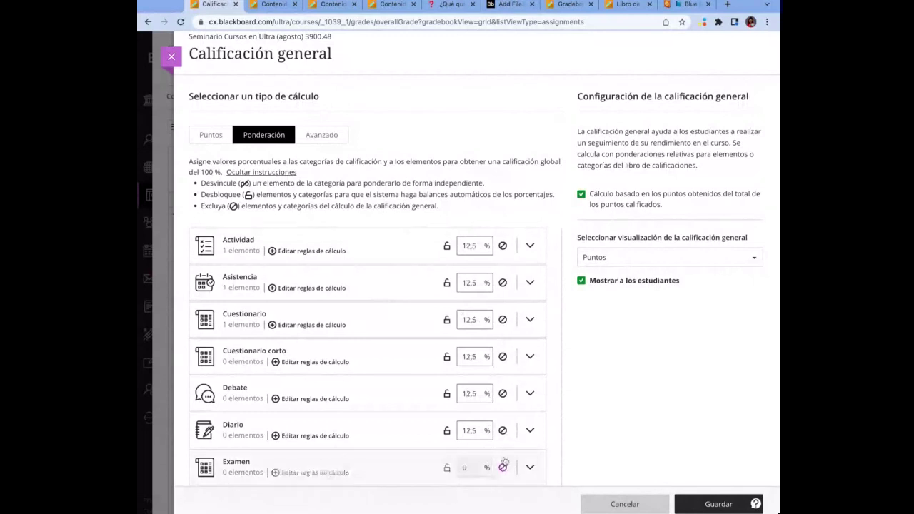
click(503, 431)
click(503, 394)
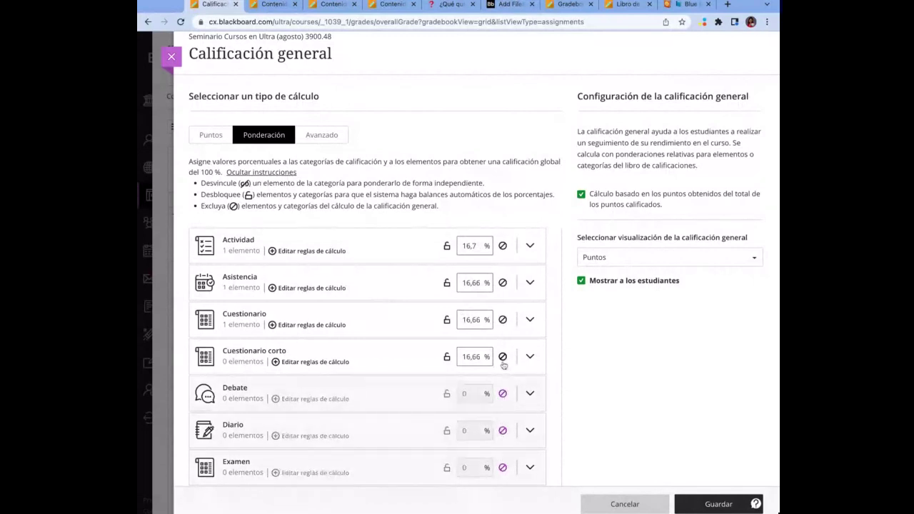
click(503, 362)
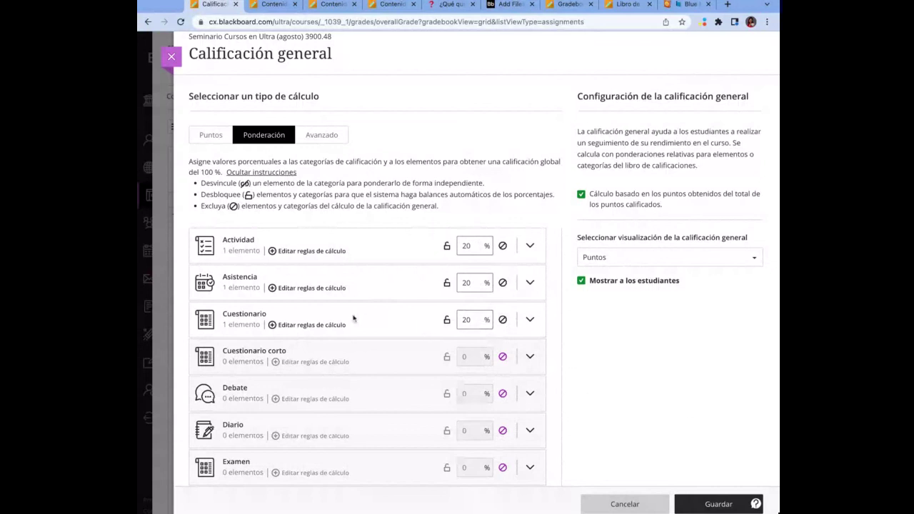
Set the Cuestionario category weight to 30%
double_click(471, 319)
text(60)
key(BackSpace)
key(BackSpace)
text(30)
click(506, 288)
Exclude the Asistencia, Presentación and Tarea categories from the calculation
click(504, 285)
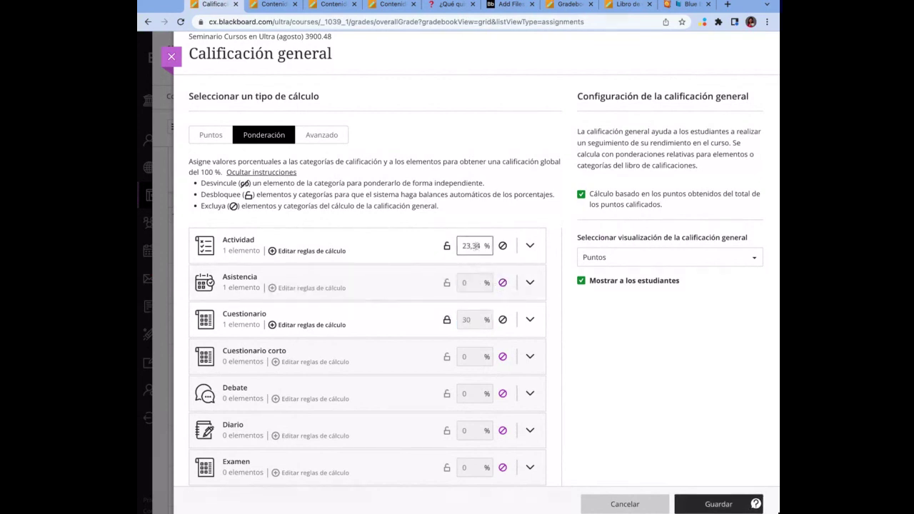
scroll(433, 357, down, 5)
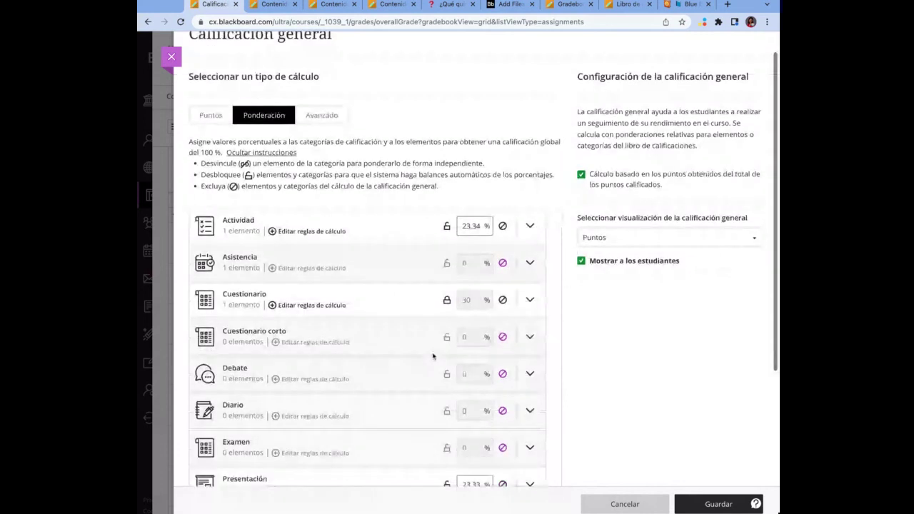
click(503, 294)
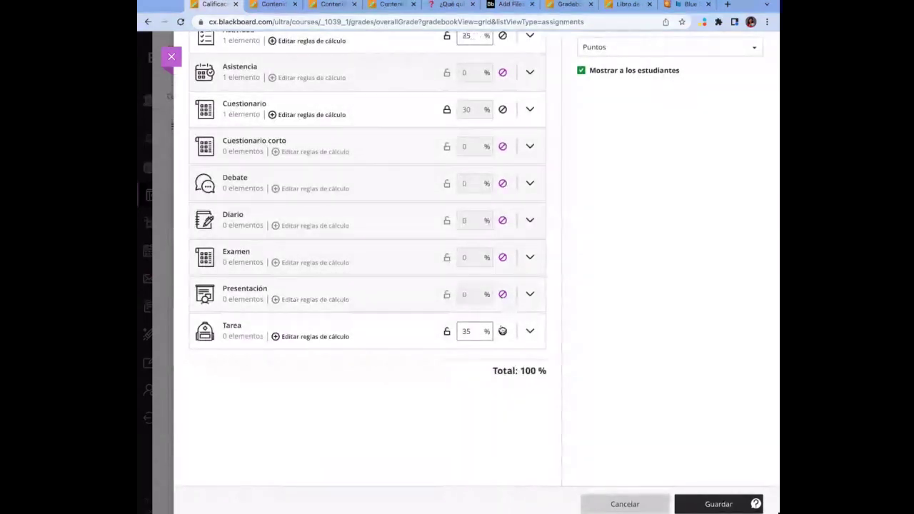
click(503, 330)
scroll(501, 337, up, 5)
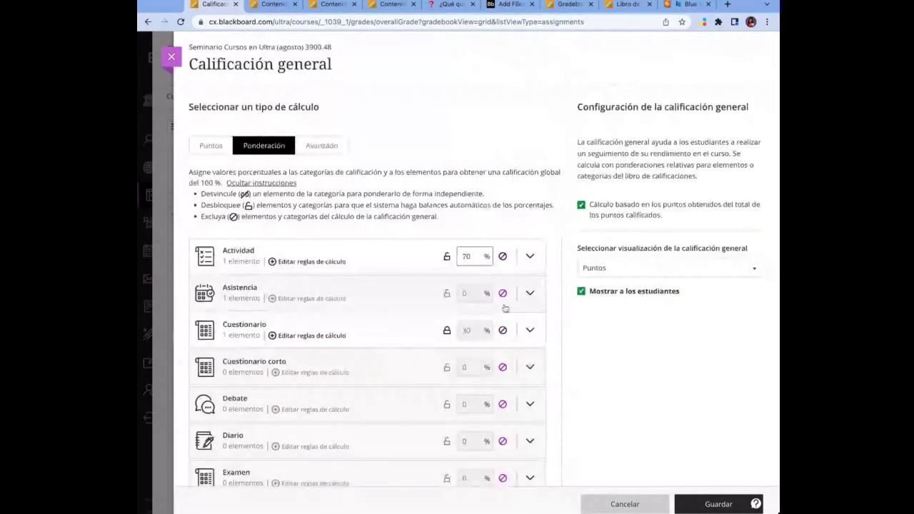
scroll(503, 323, down, 1)
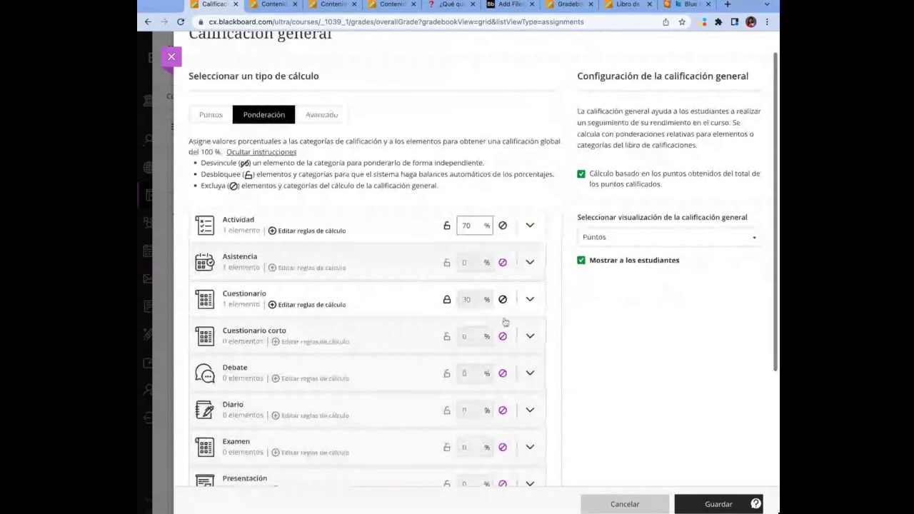
Check the Actividad and Cuestionario graded items, then save the 70/30 weighted calculation
click(530, 219)
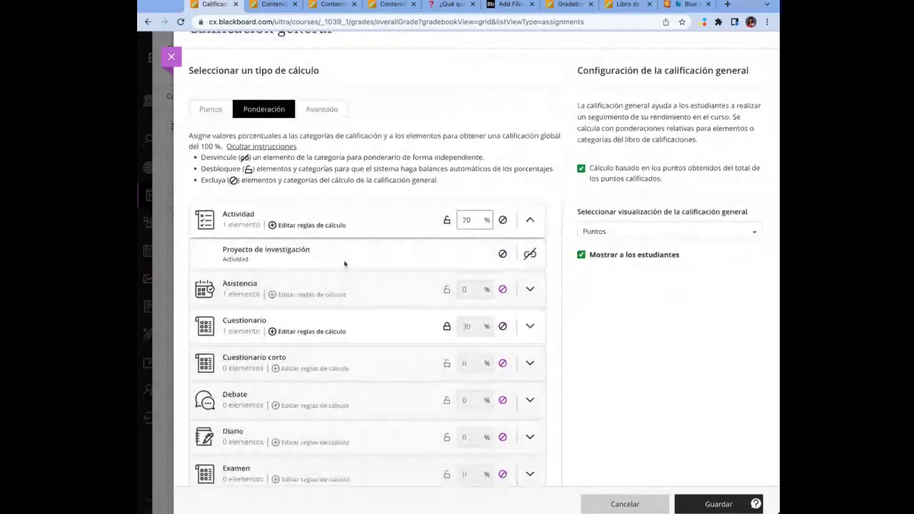
click(530, 328)
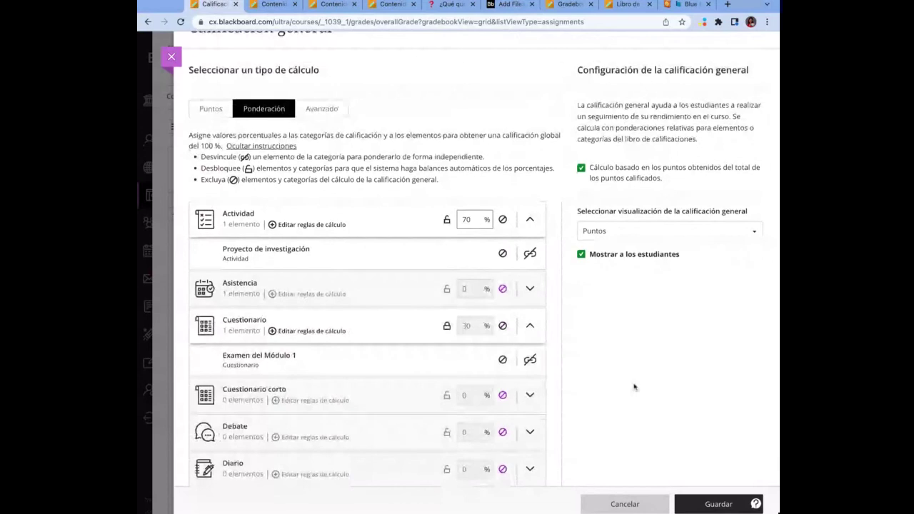
scroll(634, 388, down, 1)
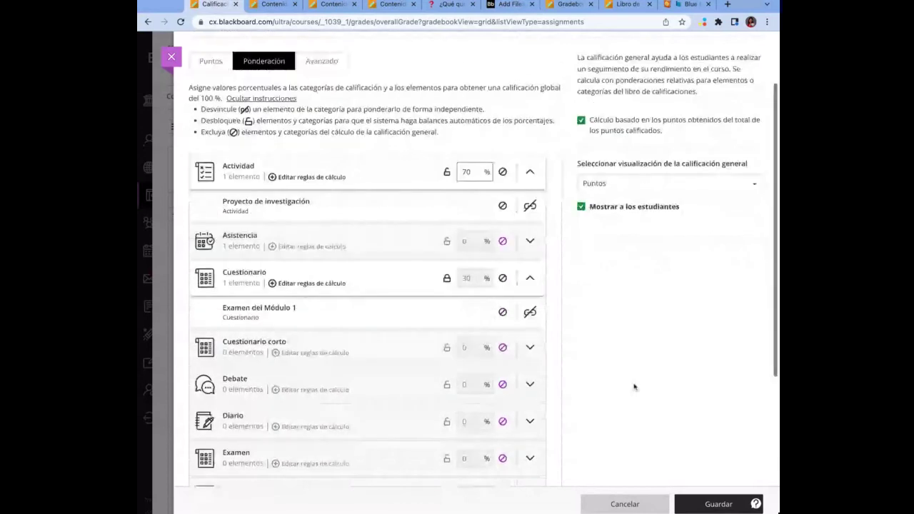
scroll(634, 387, down, 2)
click(706, 505)
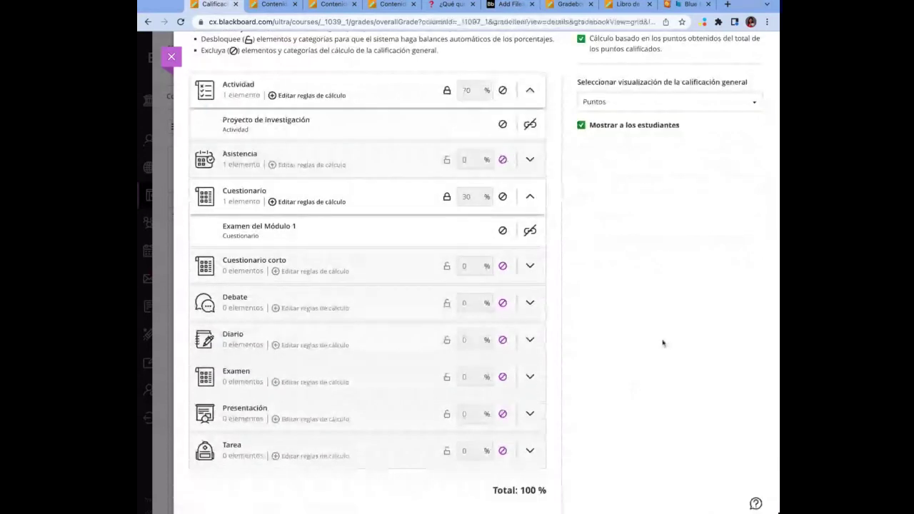
Close the Calificación general panel and review the grid, now scoring overall grades out of 73
click(171, 57)
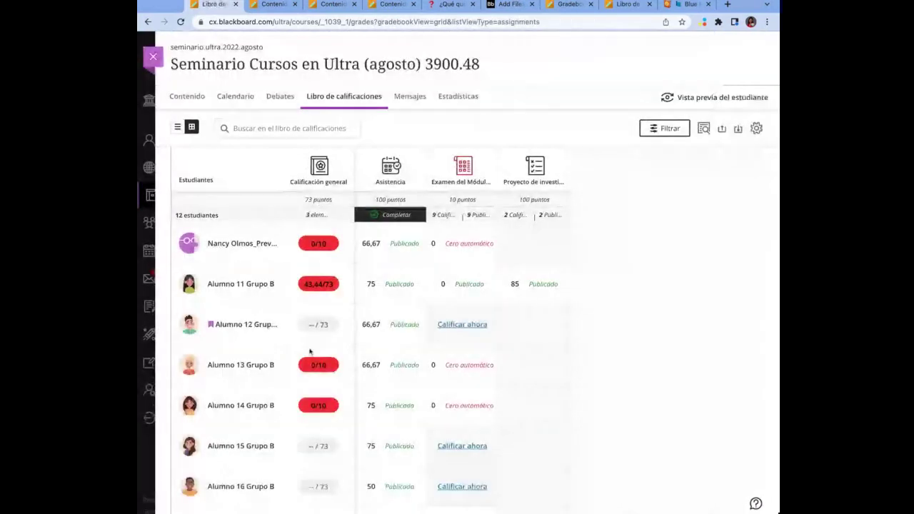
scroll(311, 351, down, 5)
scroll(310, 346, up, 3)
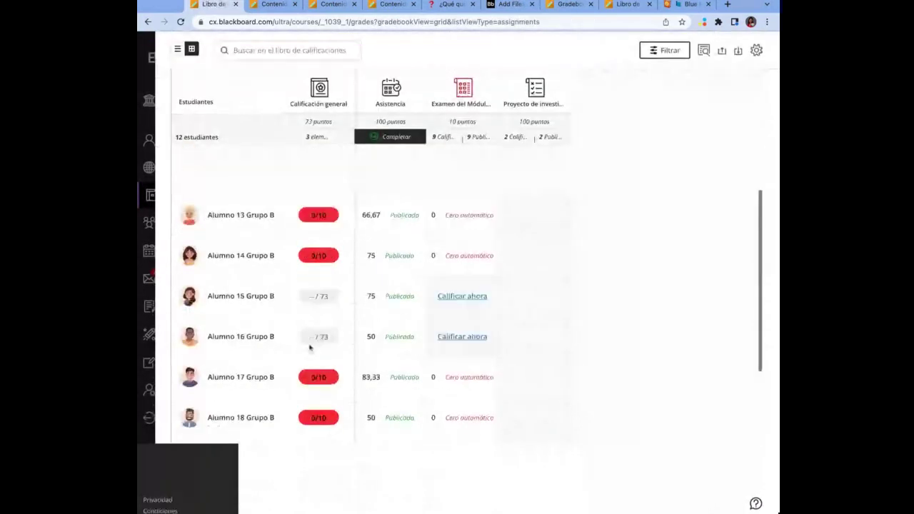
scroll(311, 348, down, 3)
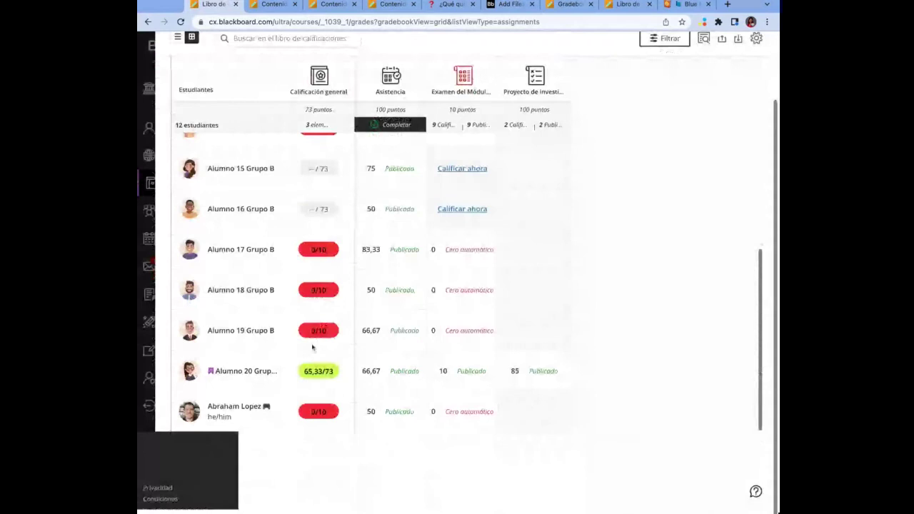
scroll(312, 347, up, 2)
scroll(329, 385, up, 5)
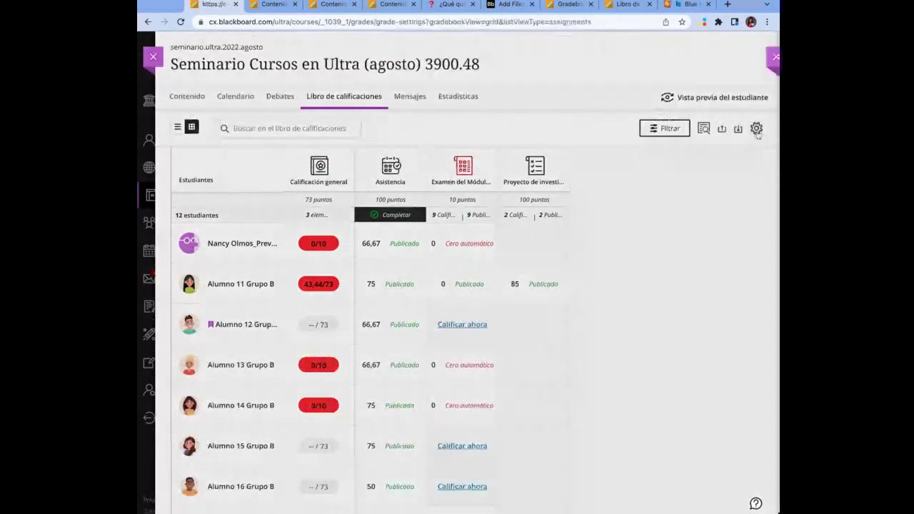
Open Ajustes del libro de calificaciones and review the categories and Acred, BA, Baja notations
click(757, 129)
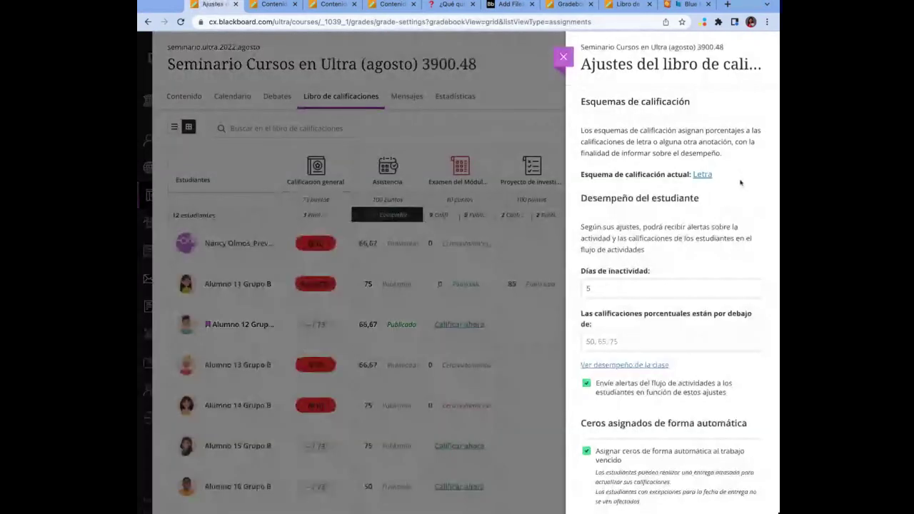
scroll(741, 183, down, 3)
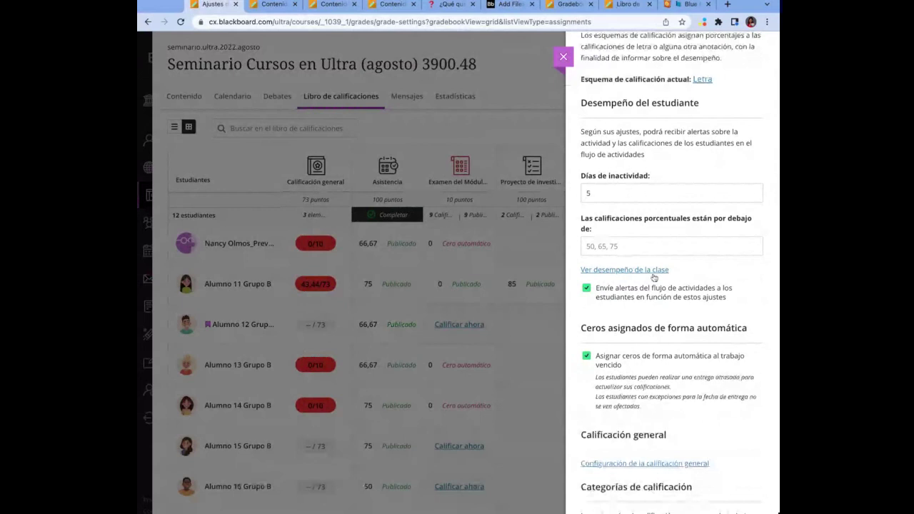
scroll(684, 238, down, 2)
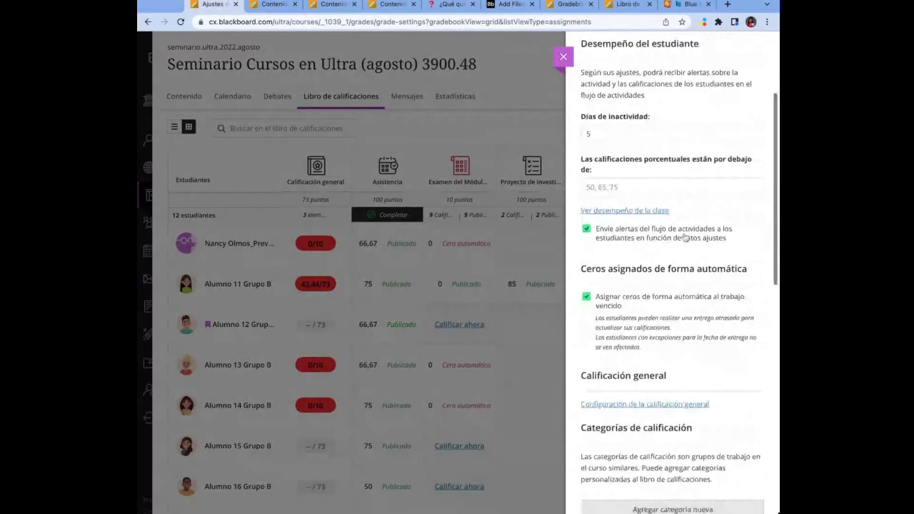
scroll(684, 238, down, 2)
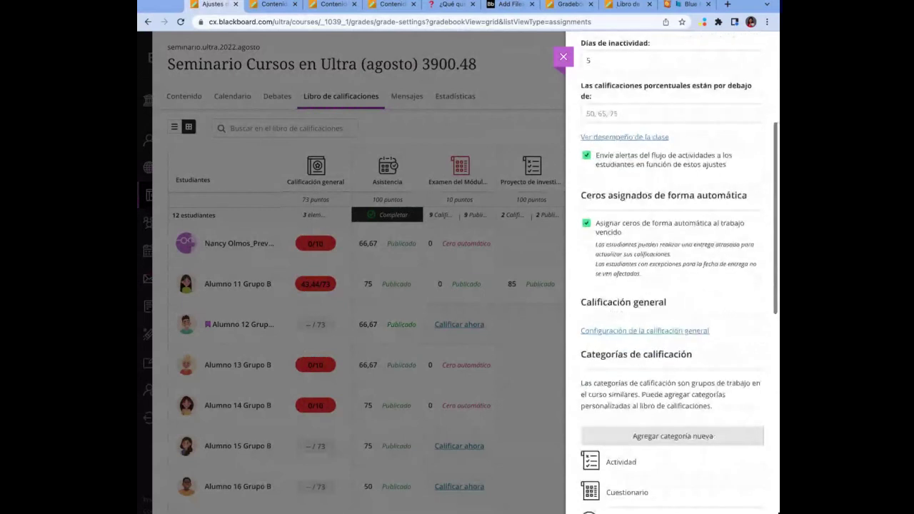
scroll(665, 243, down, 1)
scroll(683, 237, down, 1)
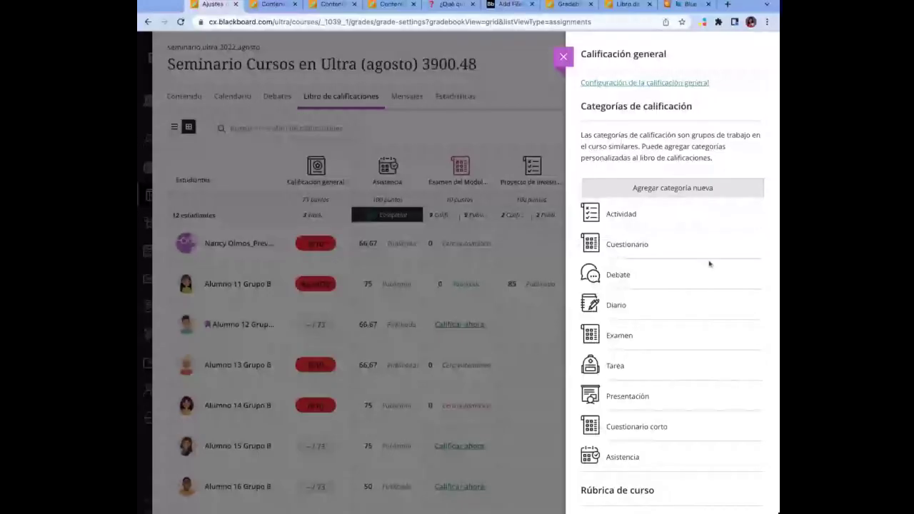
scroll(709, 263, down, 5)
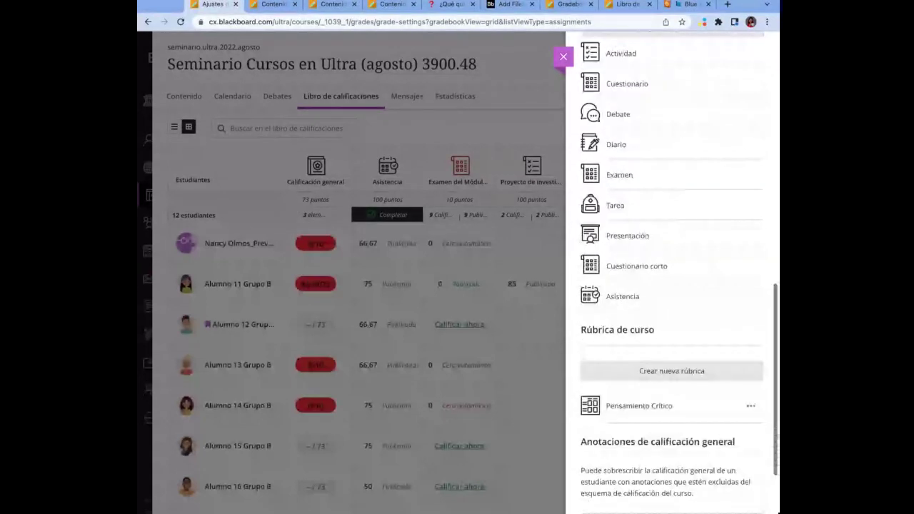
scroll(665, 259, down, 3)
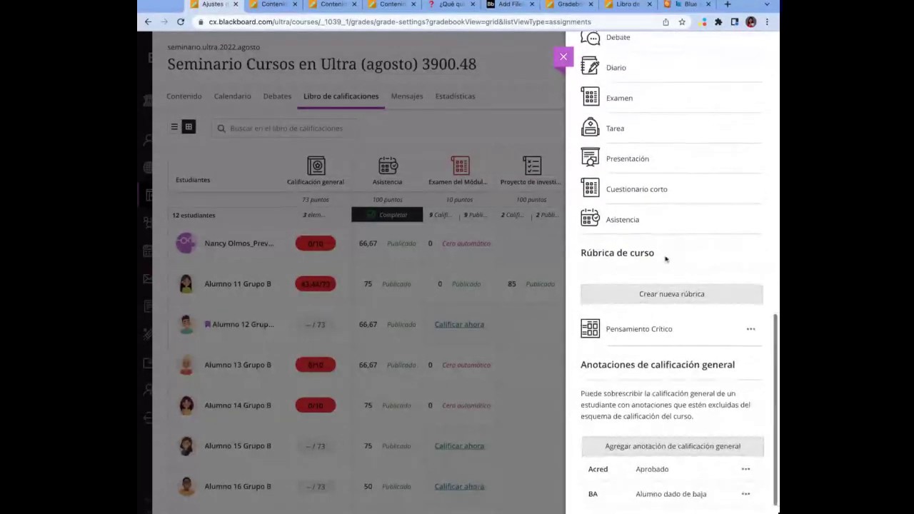
scroll(666, 259, down, 1)
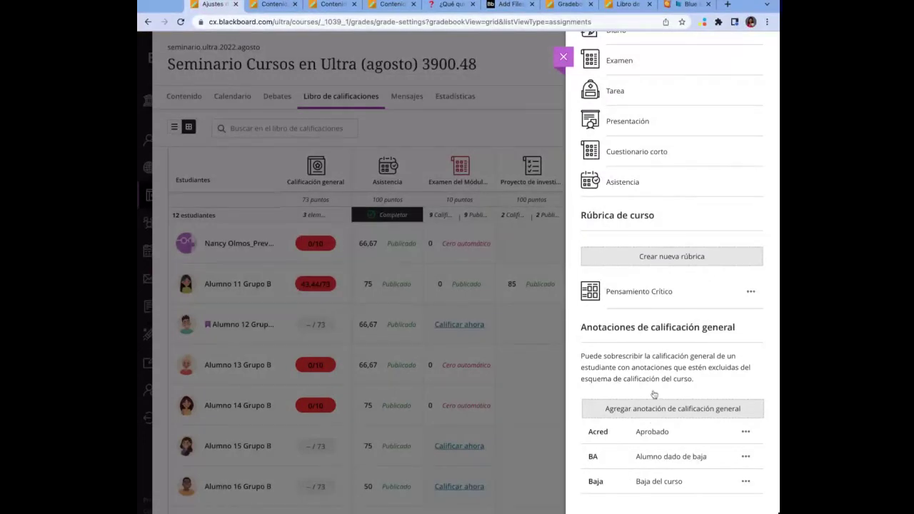
scroll(680, 219, up, 3)
scroll(679, 217, up, 10)
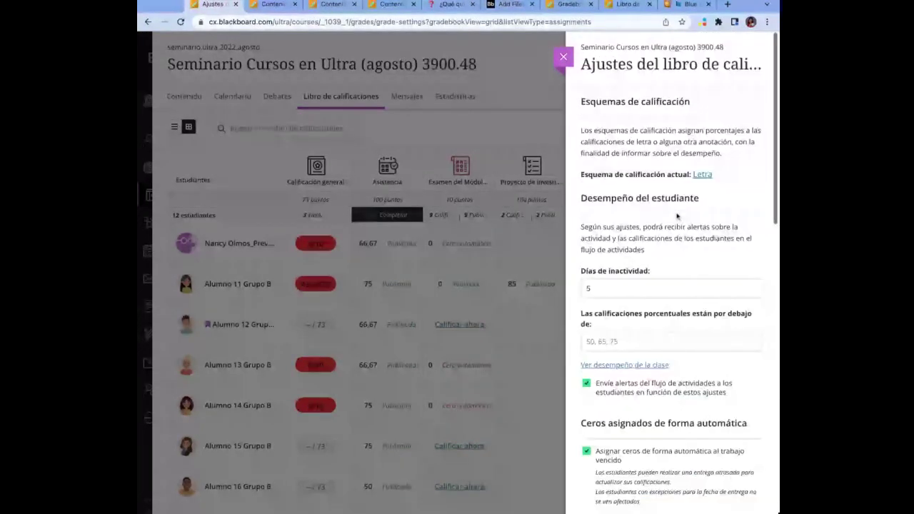
Close the settings and enter Baja as Alumno 13 Grupo B's overall grade
click(564, 56)
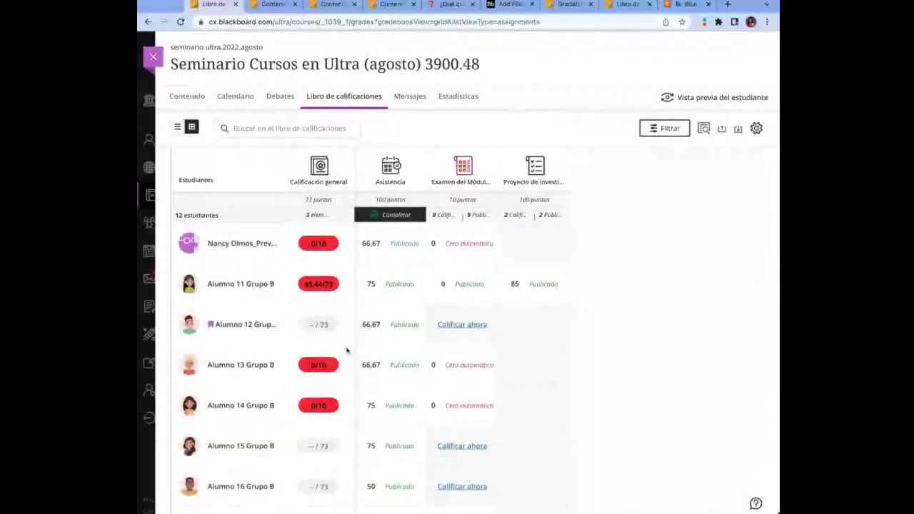
scroll(317, 297, down, 3)
click(313, 284)
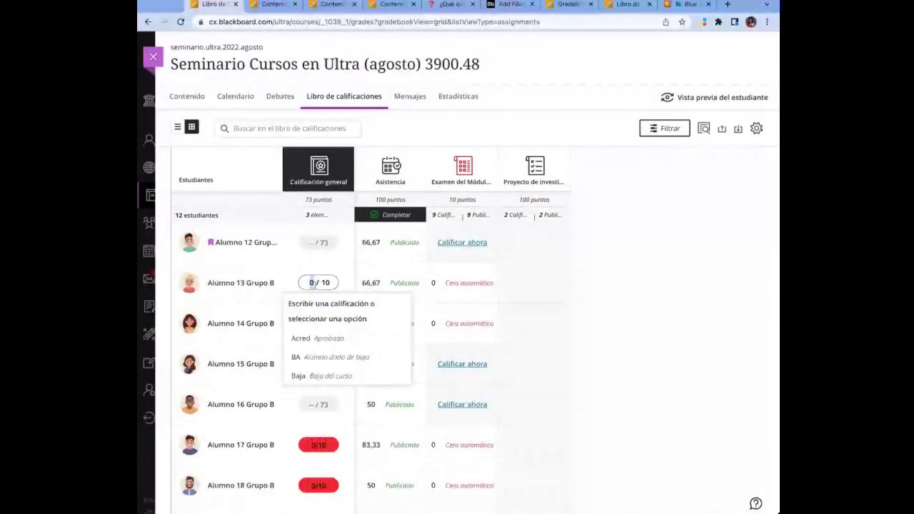
text(Ba)
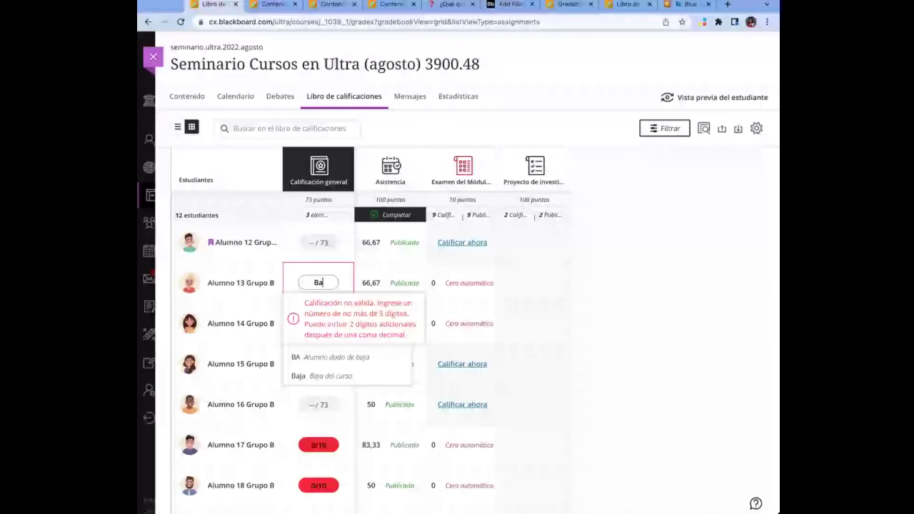
text(ja)
key(Return)
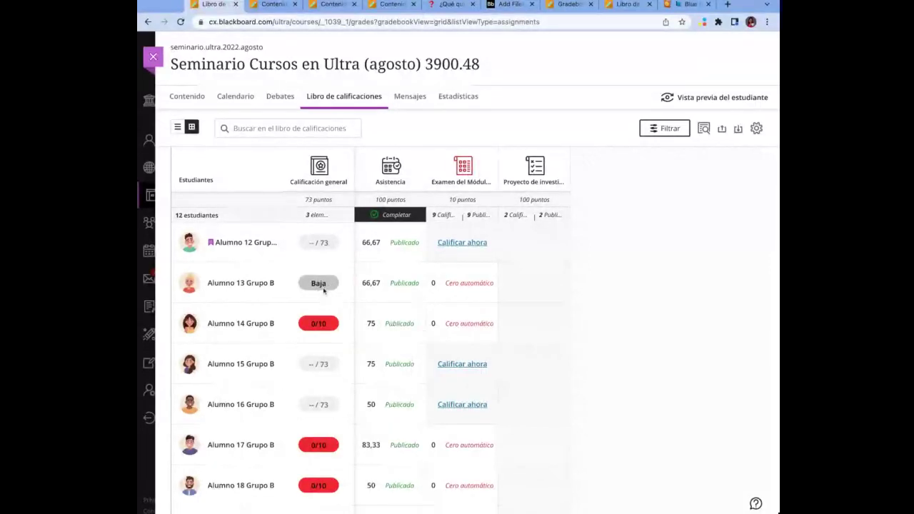
Filter the gradebook to the Actividad category, then reopen the filters and cancel unchanged
click(667, 129)
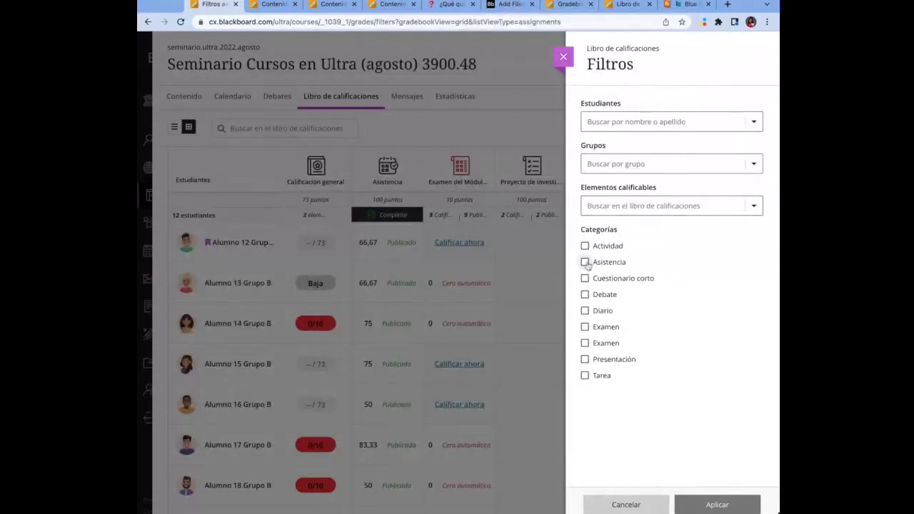
click(586, 246)
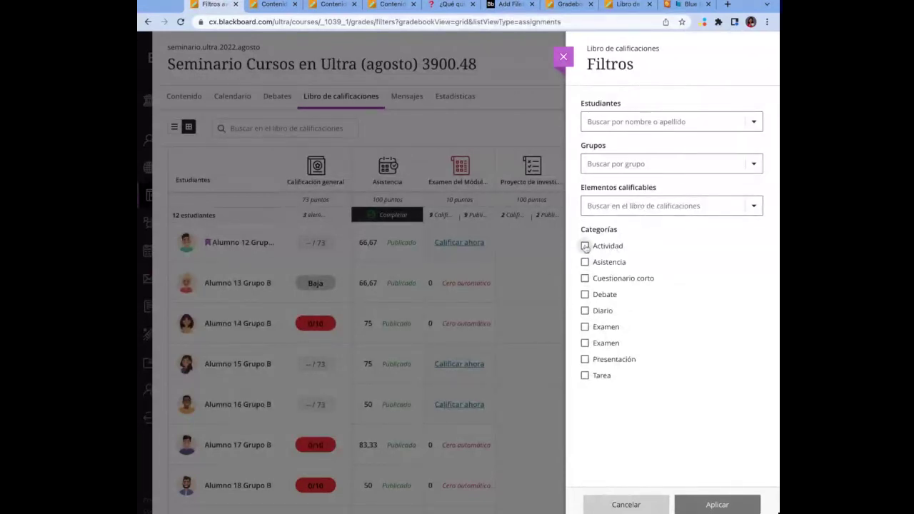
click(723, 506)
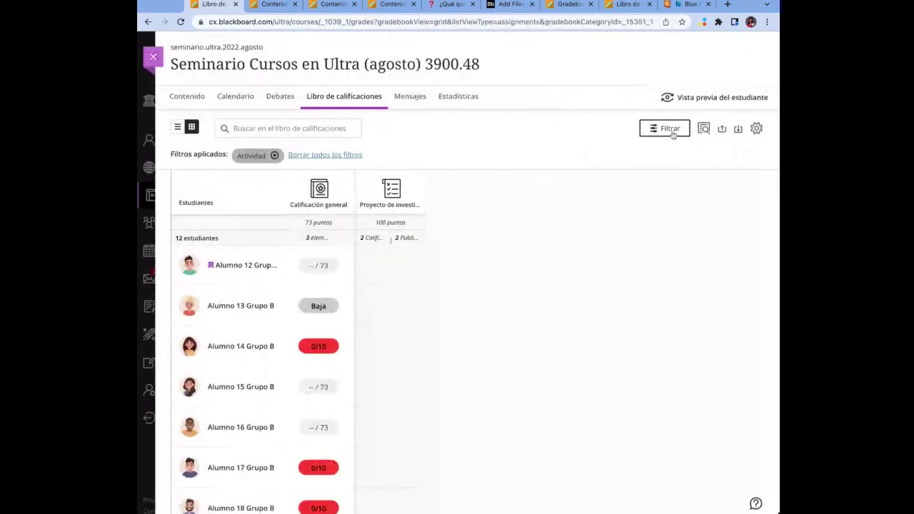
click(671, 133)
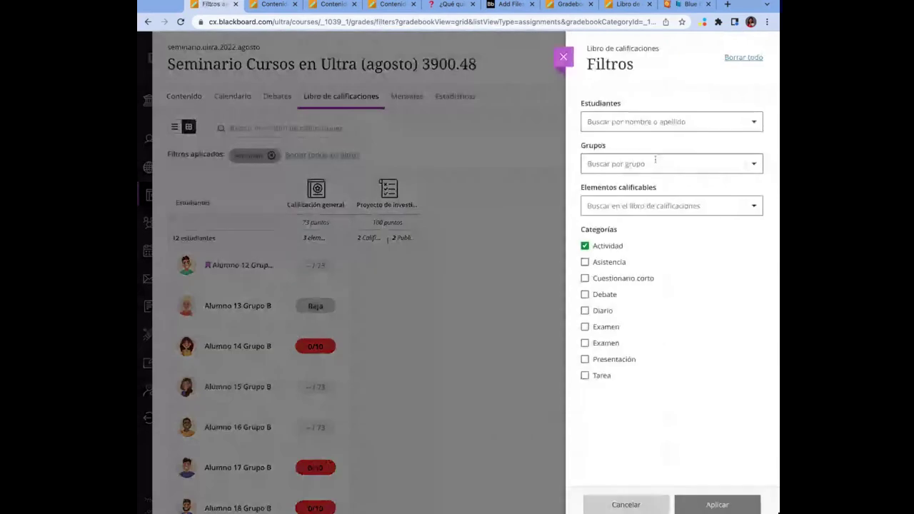
click(626, 505)
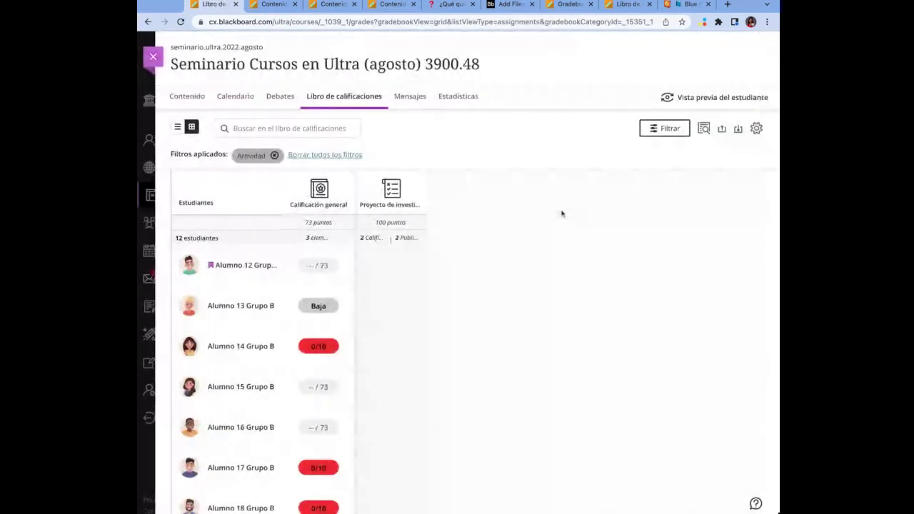